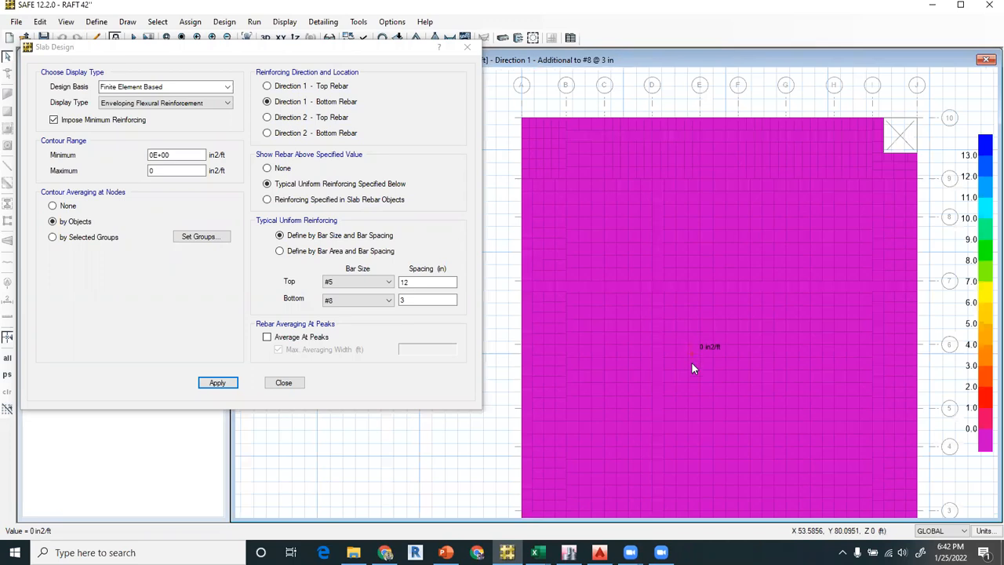
# Switch to the Book1 workbook in Excel and review the rebar area formulas in cells G9, G10 and G12.
pyautogui.moveTo(692, 381); pyautogui.dragTo(699, 252, button='middle')
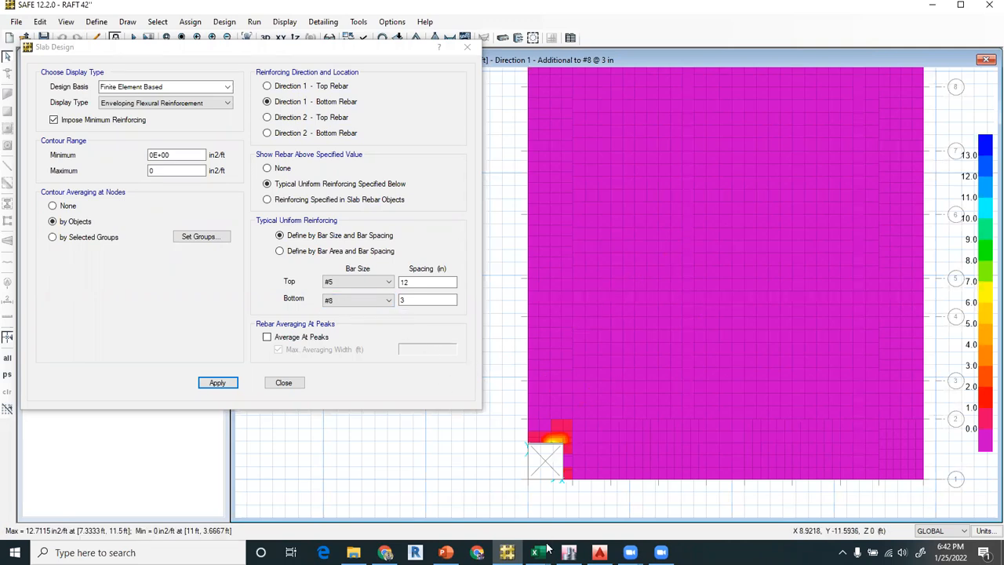
pyautogui.moveTo(541, 549)
pyautogui.click(654, 476)
pyautogui.click(317, 248)
pyautogui.click(284, 248)
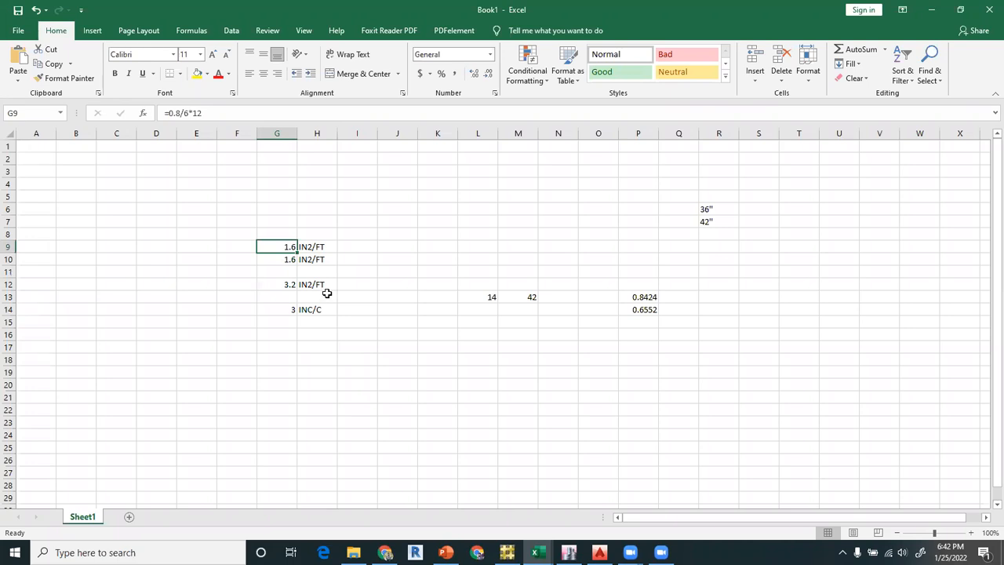
pyautogui.click(291, 259)
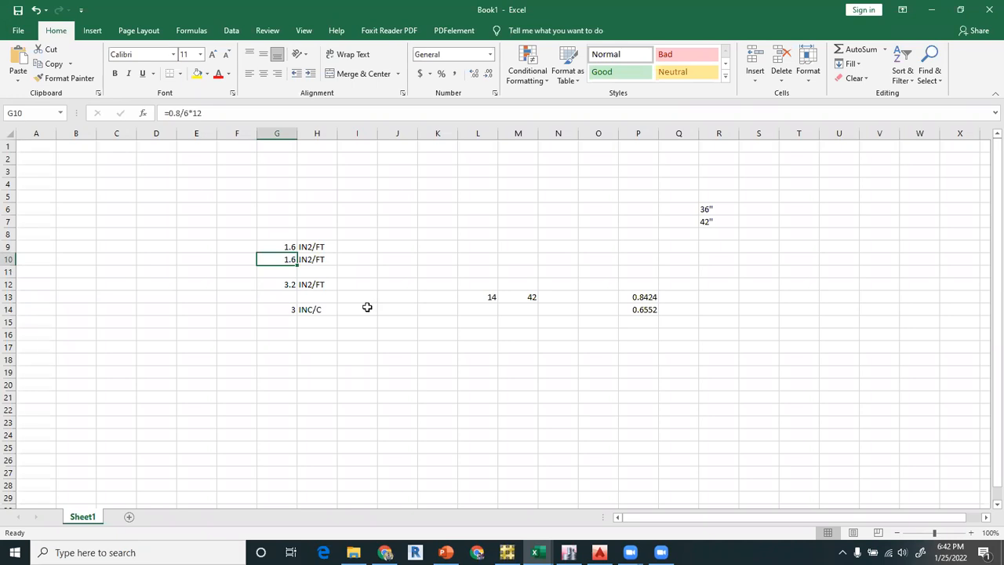
pyautogui.click(284, 286)
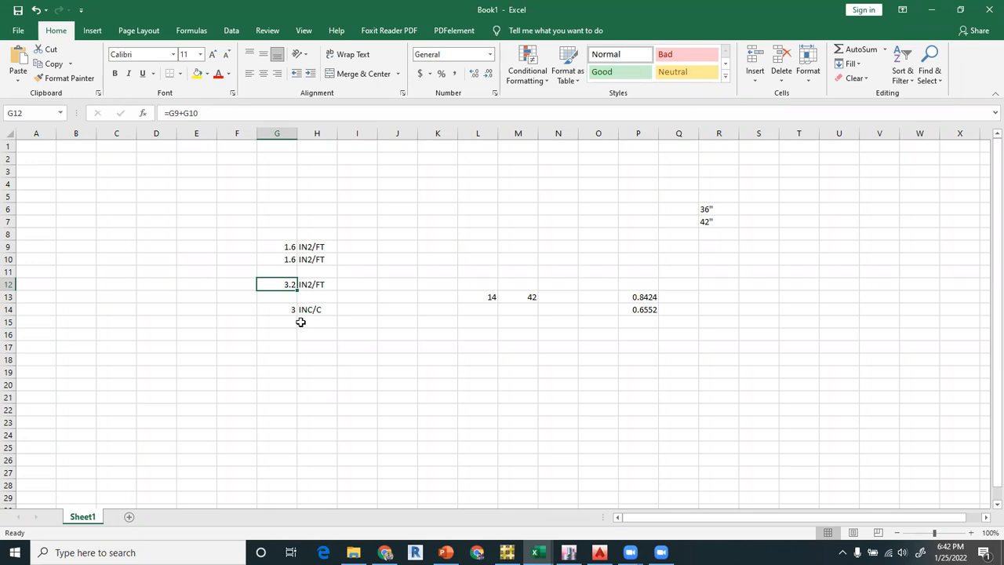
pyautogui.click(301, 322)
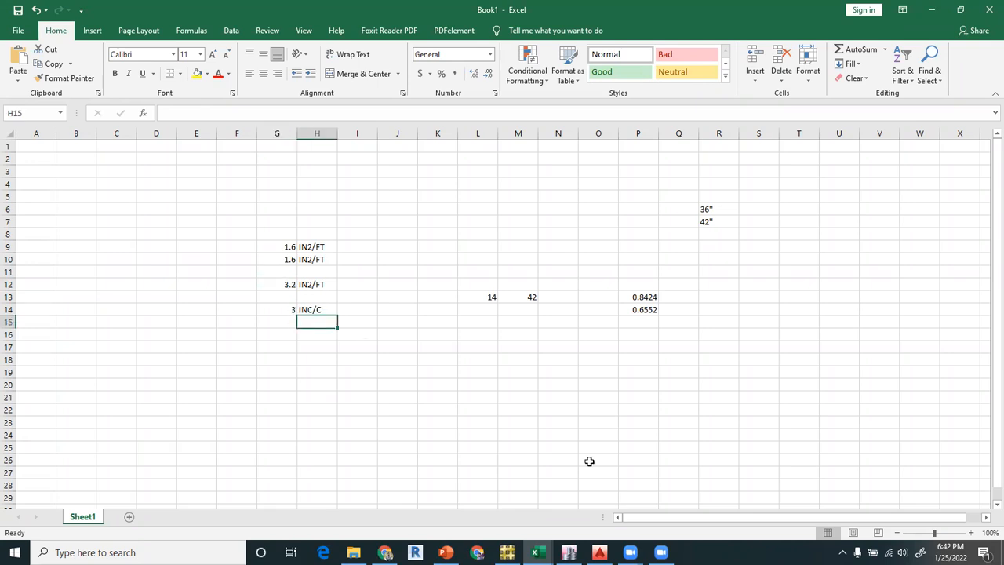
# Compare the bottom bar size in SAFE's Slab Design settings with the bar spacing formula in cell G14 of the Book1 workbook in Excel.
pyautogui.click(507, 553)
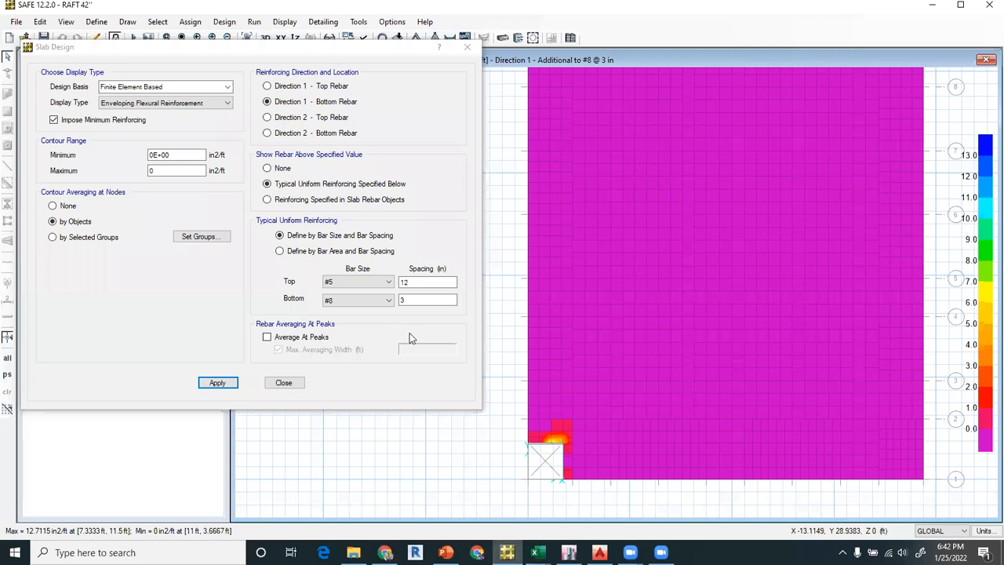
pyautogui.click(340, 300)
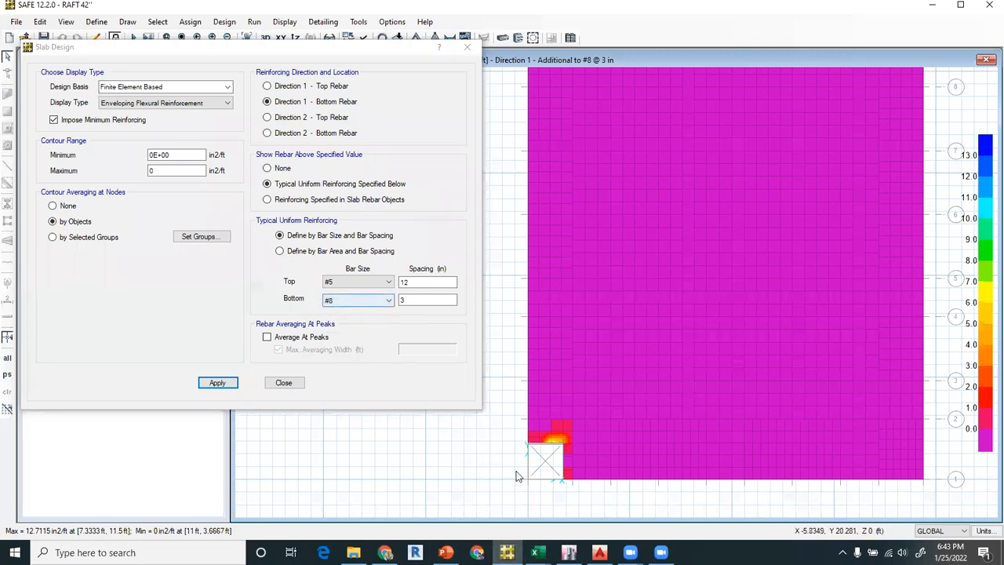
pyautogui.click(536, 553)
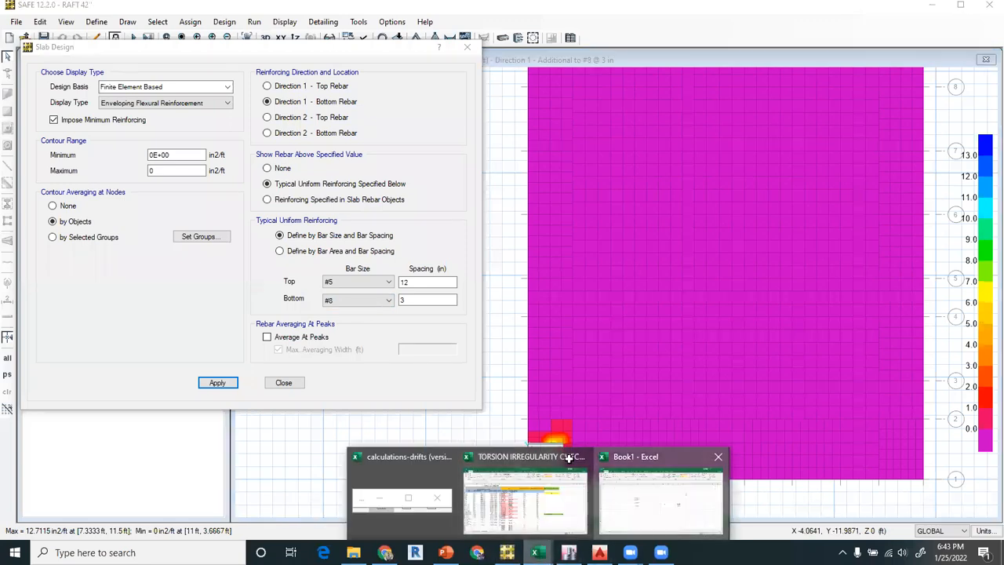
pyautogui.click(612, 485)
pyautogui.doubleClick(266, 309)
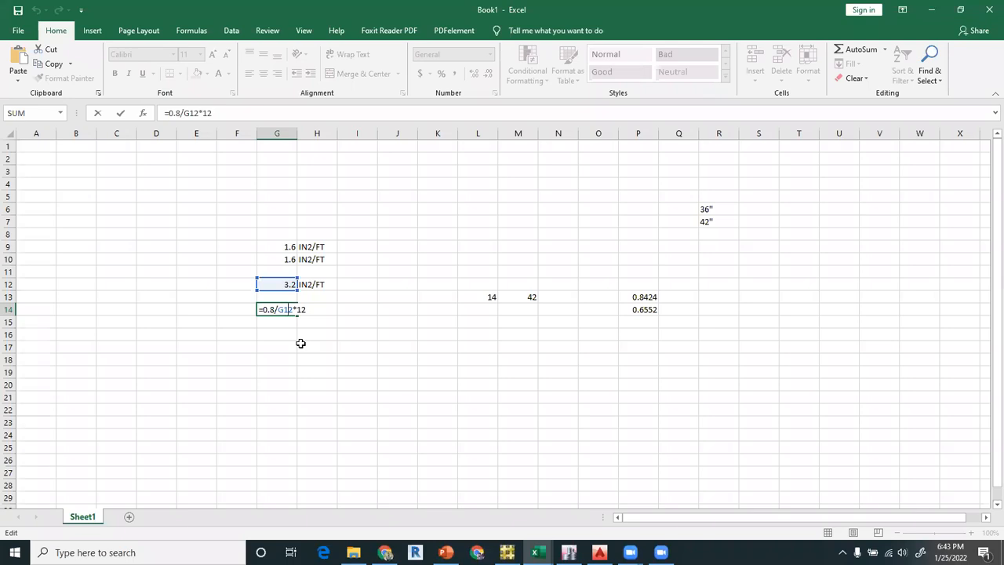
pyautogui.press('Return')
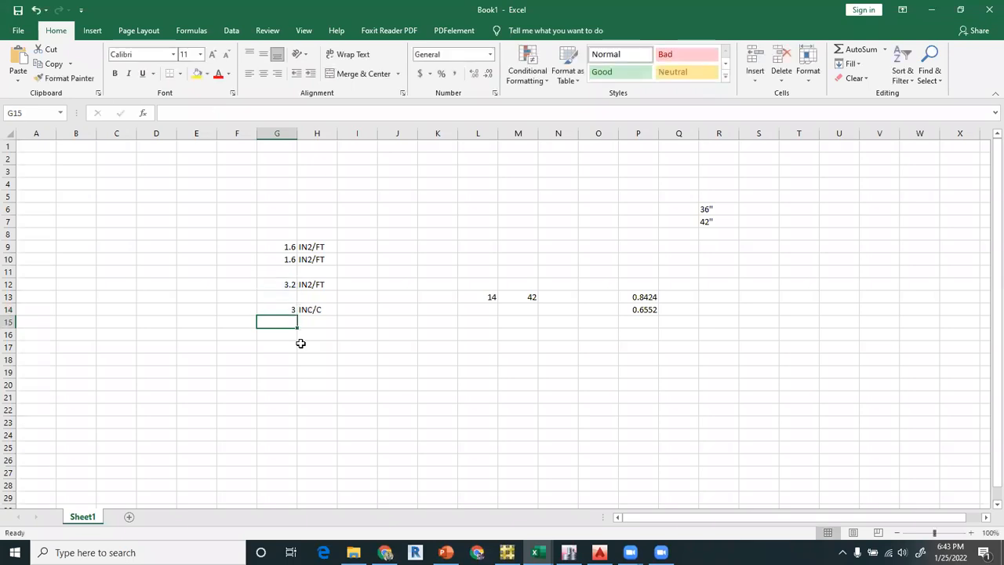
pyautogui.click(287, 310)
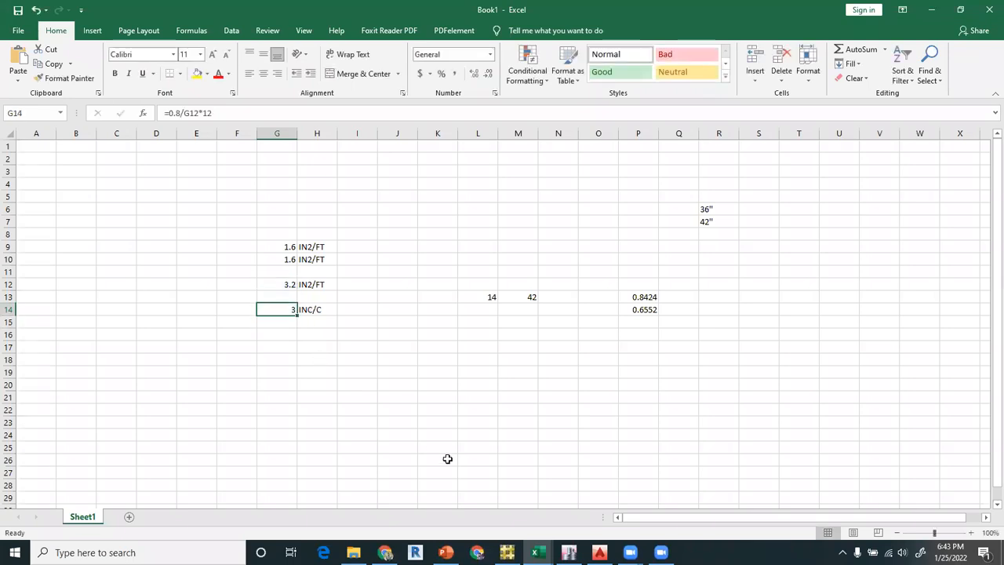
# Return to SAFE and inspect the Direction 1 bottom rebar contours across the raft for zones needing additional reinforcement.
pyautogui.click(496, 543)
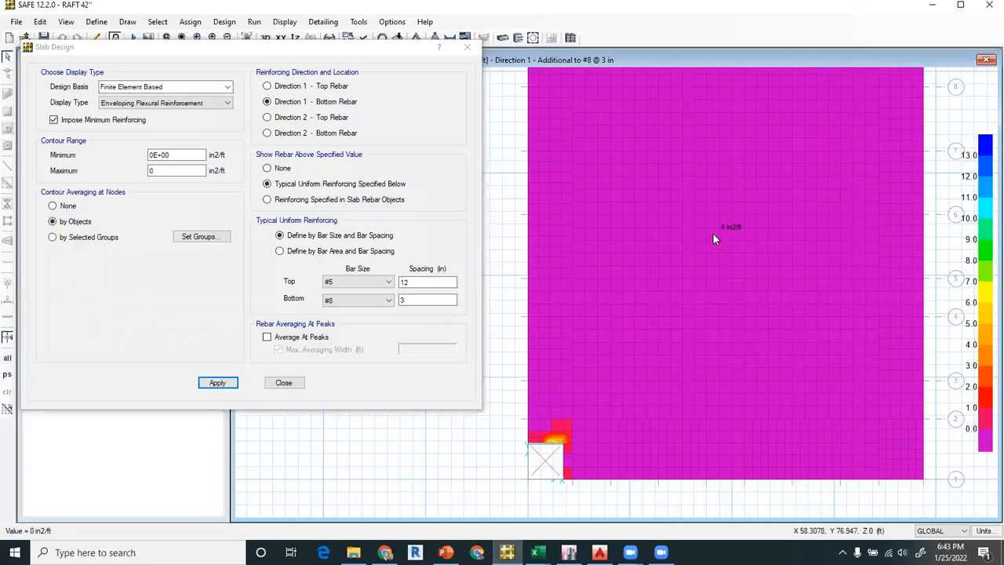
pyautogui.moveTo(713, 234); pyautogui.dragTo(713, 345, button='middle')
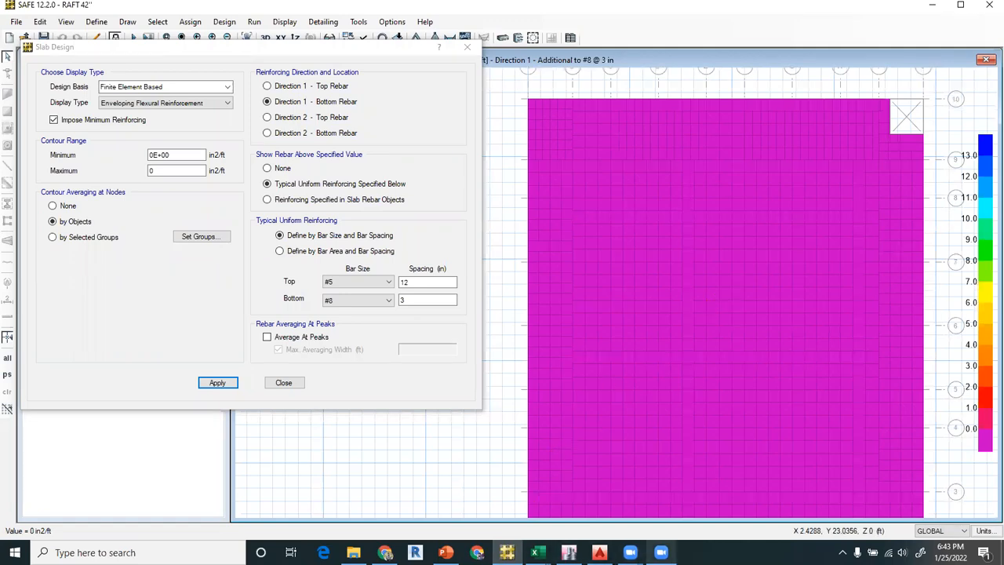
pyautogui.click(662, 552)
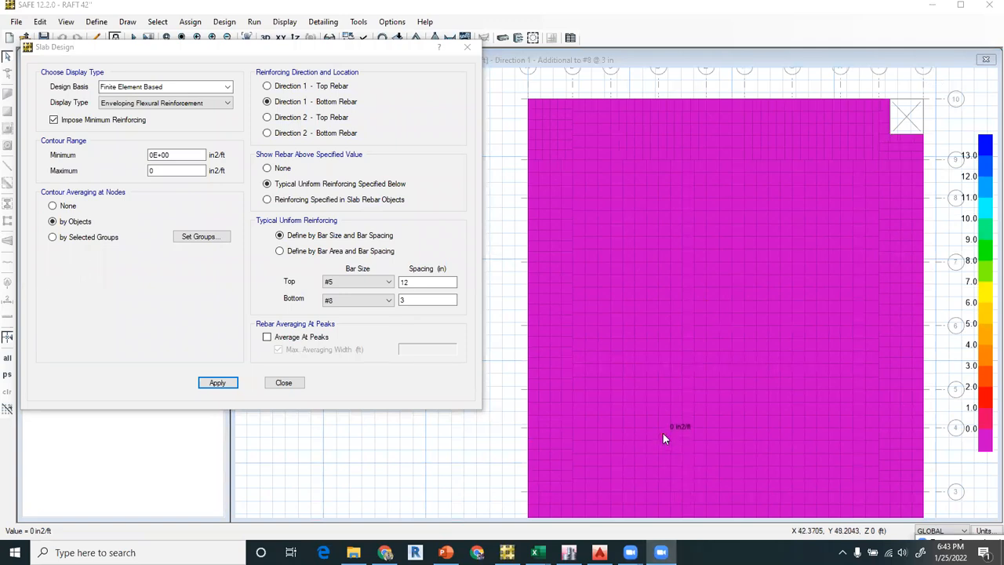
pyautogui.moveTo(663, 433); pyautogui.dragTo(666, 398, button='middle')
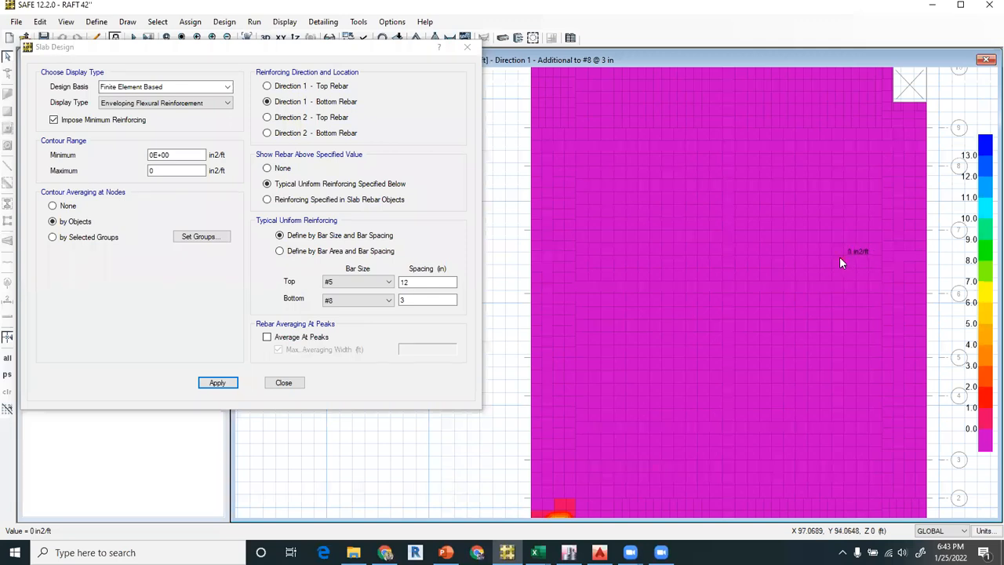
pyautogui.click(662, 552)
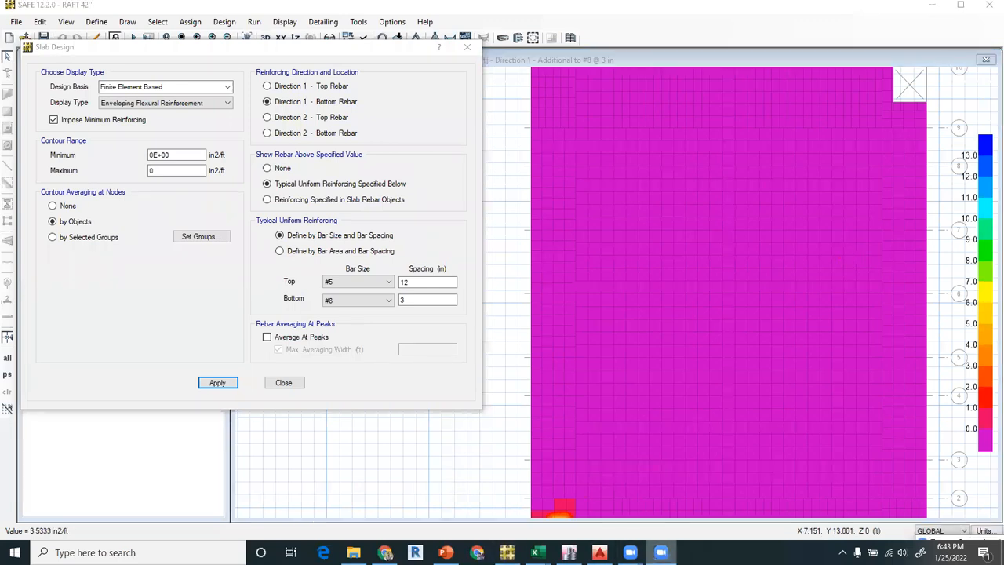
pyautogui.moveTo(630, 552)
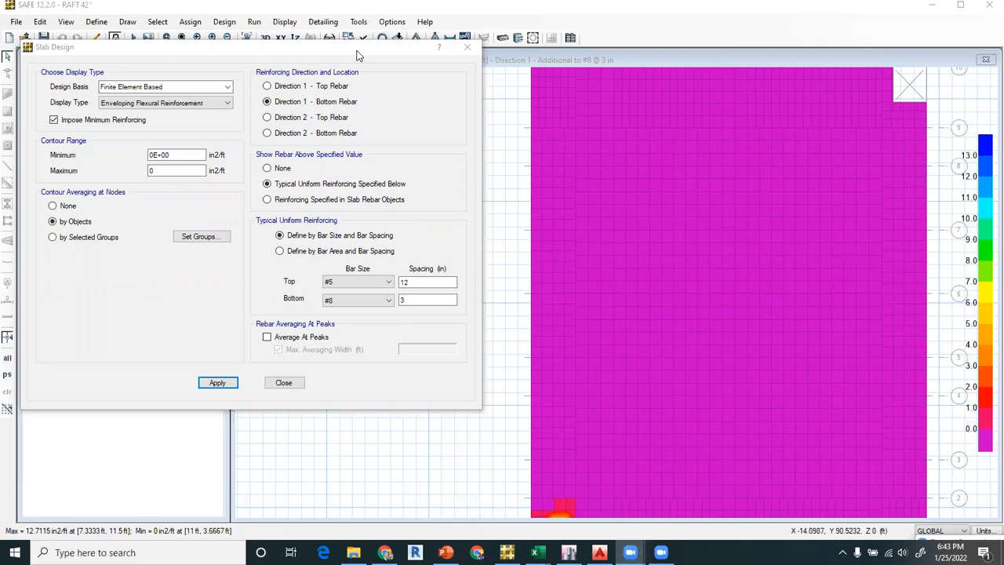
# Display the Direction 1 top rebar contours for the whole raft, with Show Rebar Above Specified Value set to None.
pyautogui.moveTo(357, 51); pyautogui.dragTo(411, 46)
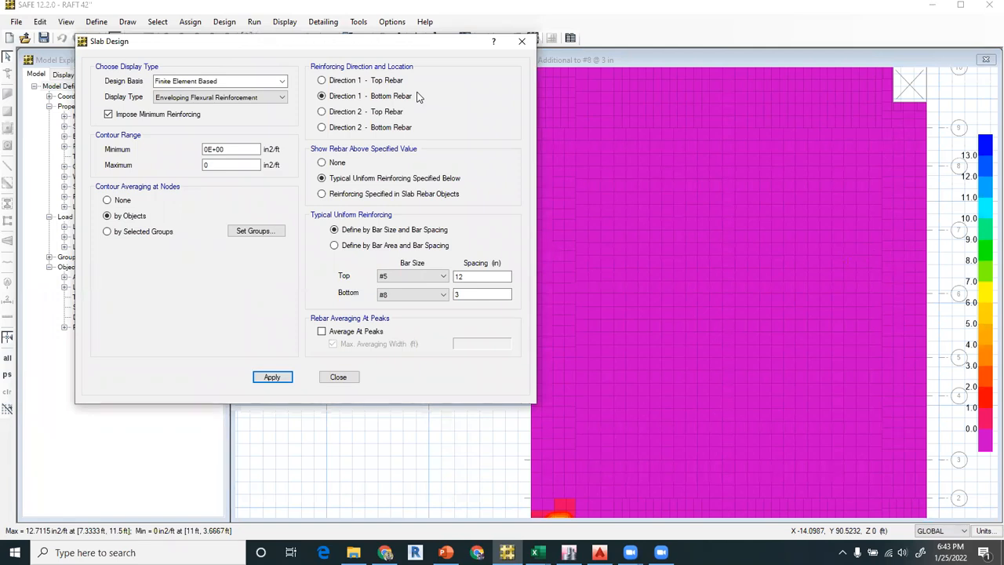
pyautogui.click(573, 85)
pyautogui.click(441, 48)
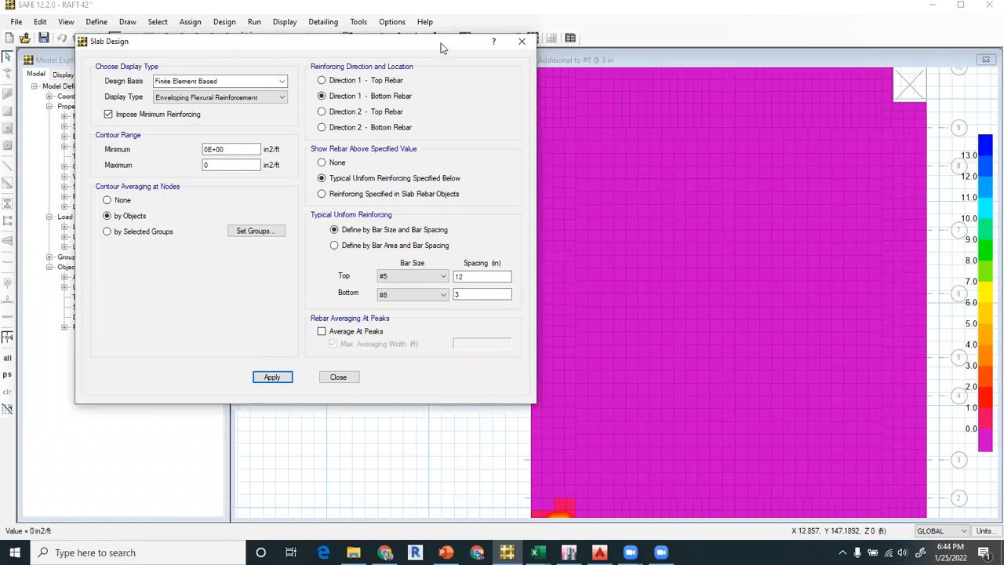
pyautogui.moveTo(421, 40); pyautogui.dragTo(402, 32)
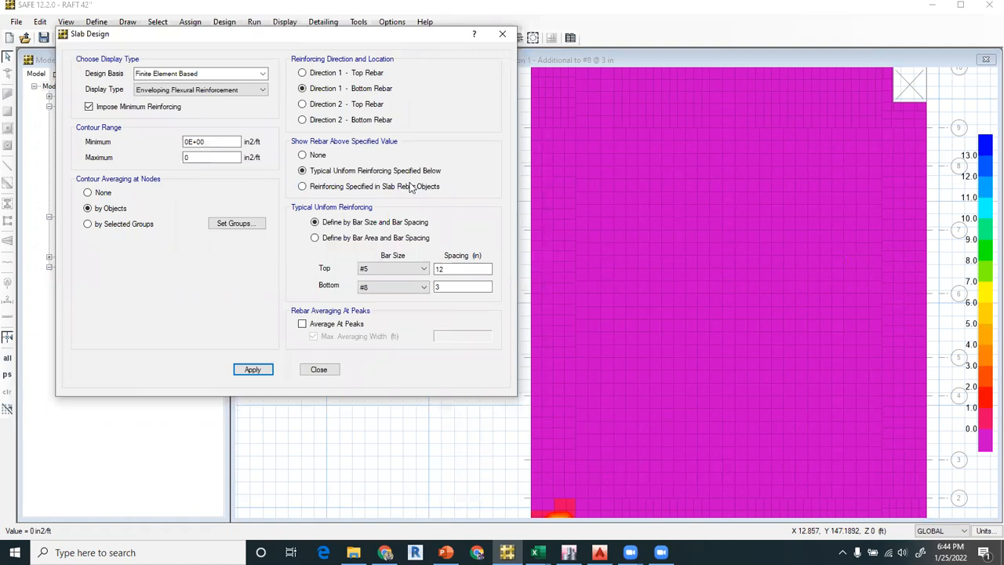
pyautogui.click(313, 76)
pyautogui.click(314, 157)
pyautogui.click(250, 371)
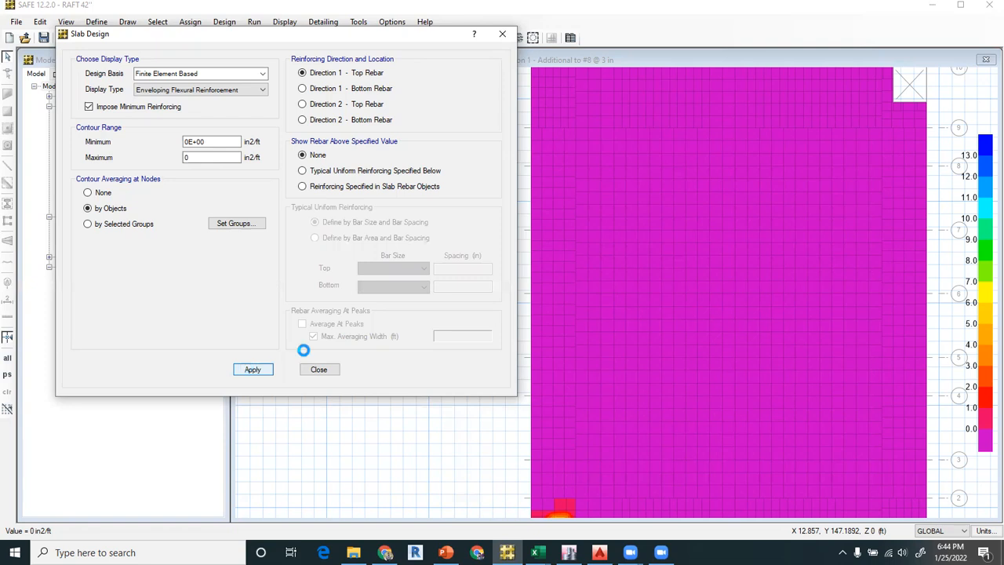
pyautogui.click(597, 290)
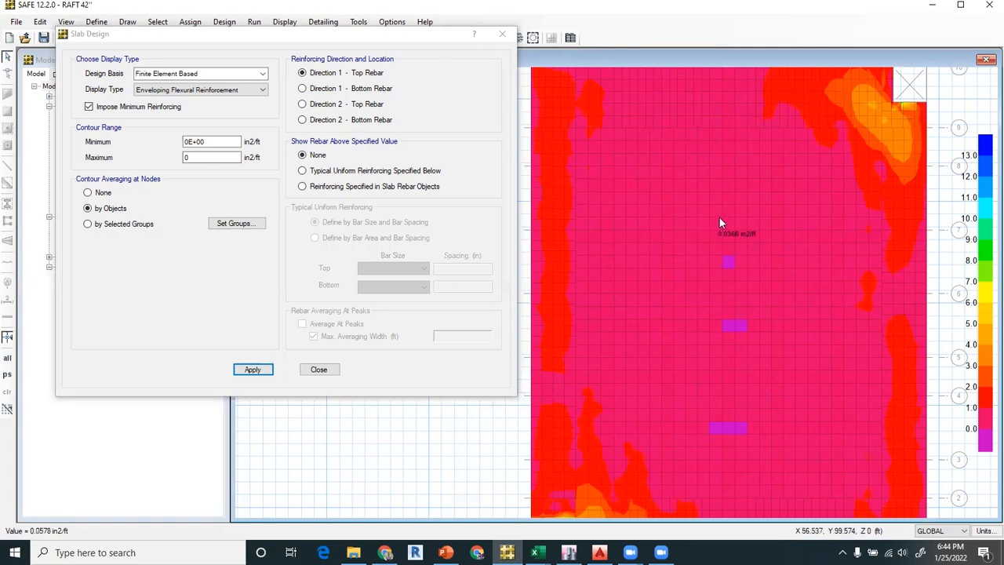
pyautogui.scroll(-2, 690, 182)
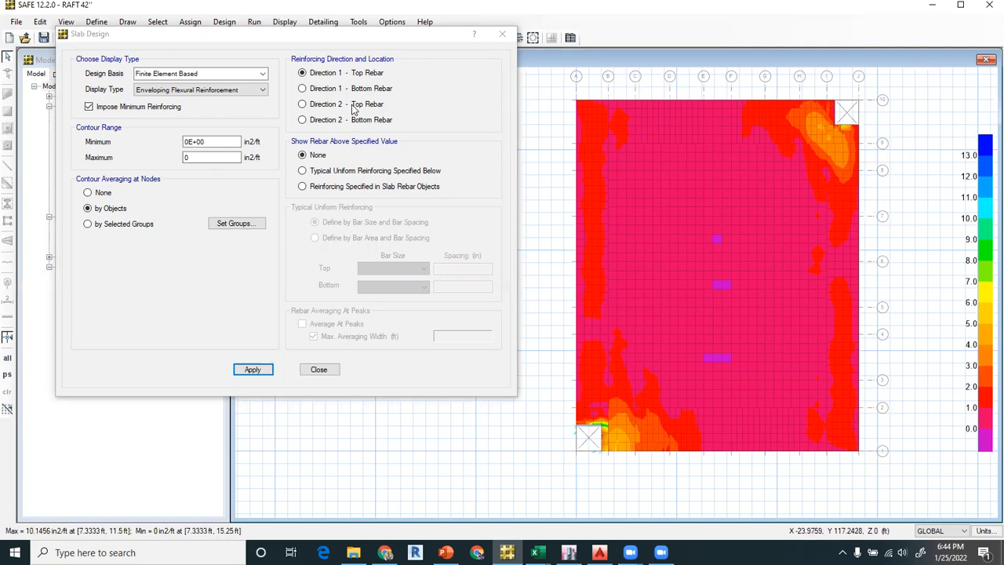
# Display the Direction 2 top rebar required above typical uniform reinforcing, with the top bar size set to #6.
pyautogui.click(264, 369)
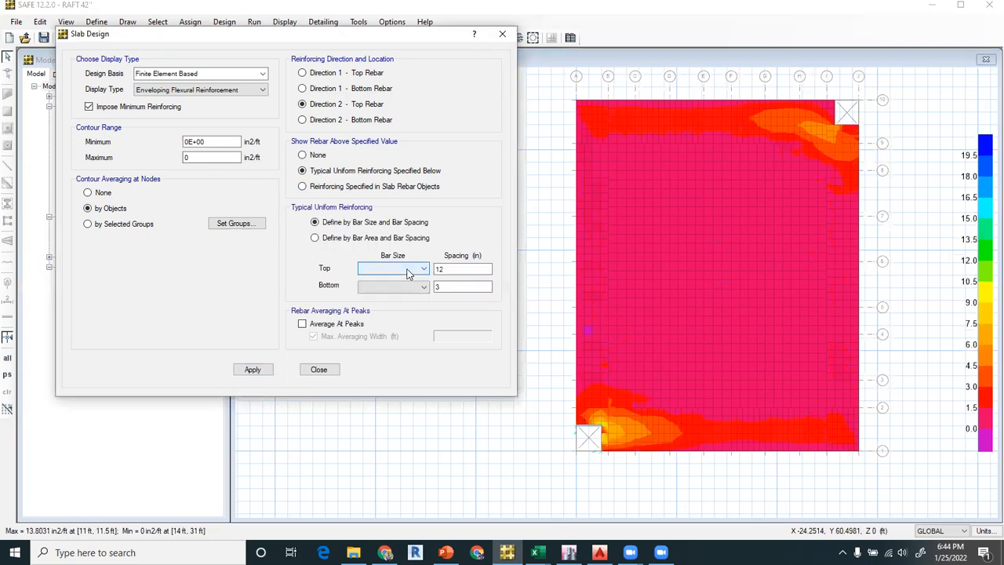
pyautogui.click(406, 271)
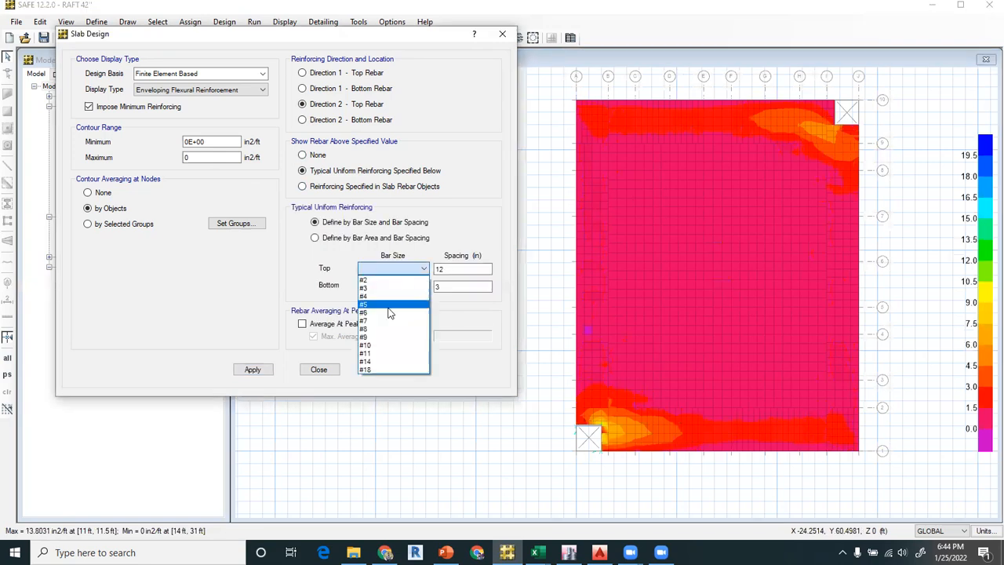
pyautogui.click(385, 314)
pyautogui.click(256, 369)
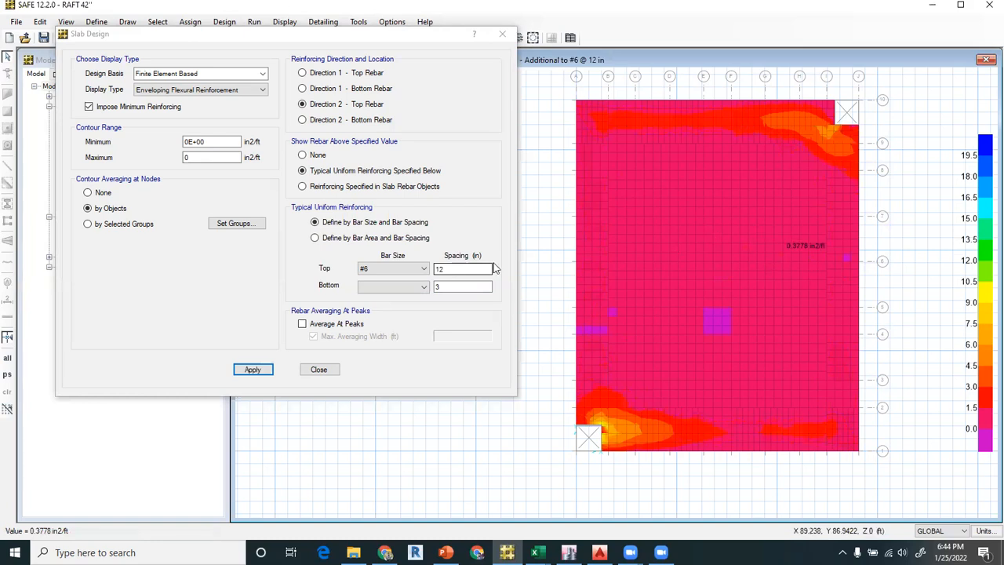
# Set the typical top bar spacing to 6 in and update the Direction 2 top rebar contours.
pyautogui.moveTo(449, 269); pyautogui.dragTo(421, 282)
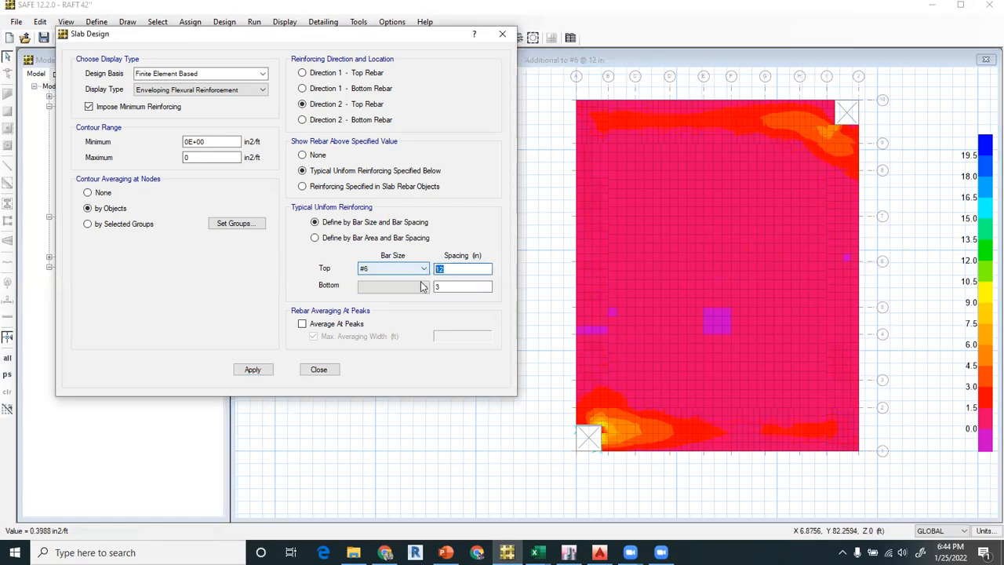
pyautogui.write('6')
pyautogui.click(252, 370)
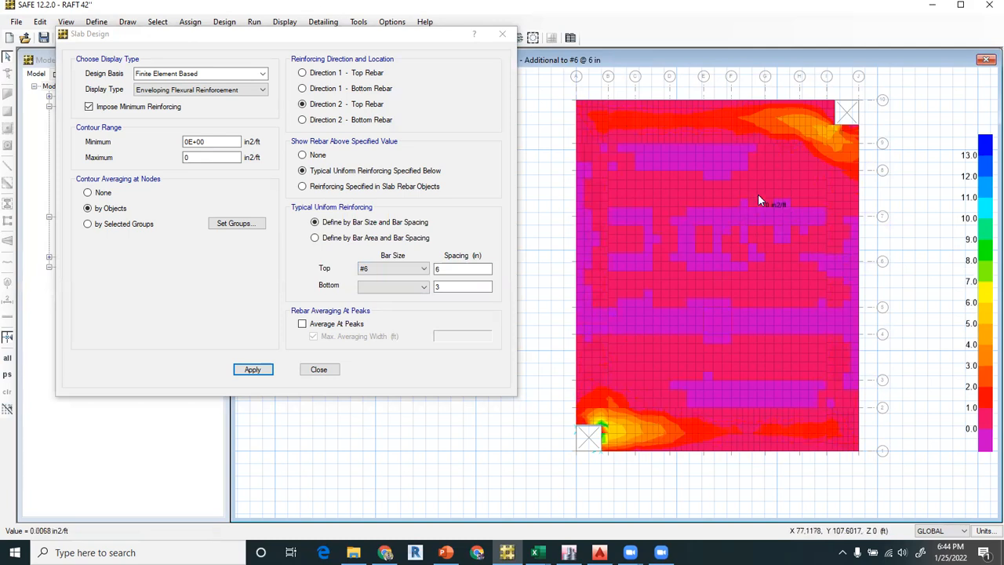
# Set the typical top bar size to #8 and display the additional top rebar for Direction 2 and Direction 1.
pyautogui.click(384, 272)
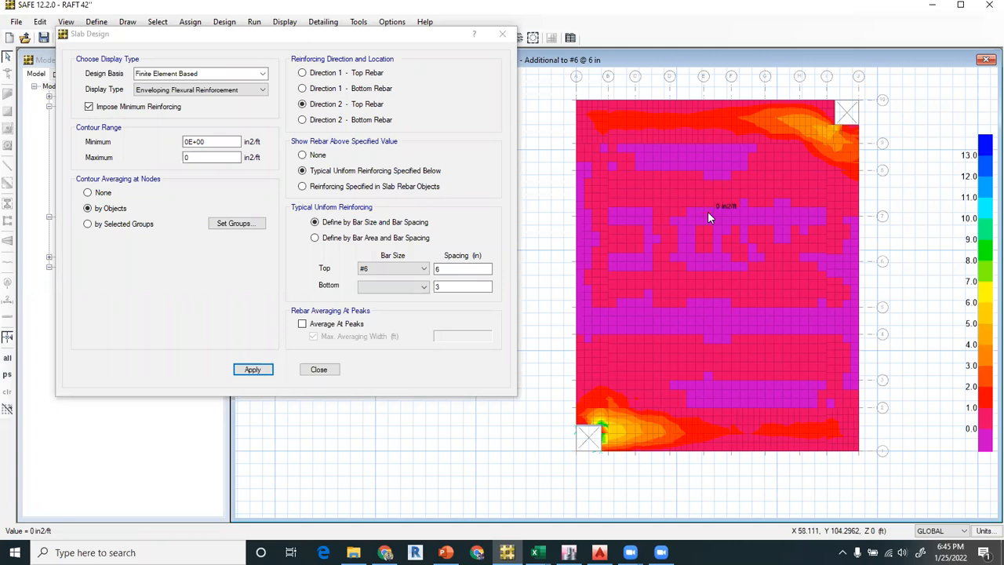
pyautogui.click(424, 269)
pyautogui.click(428, 285)
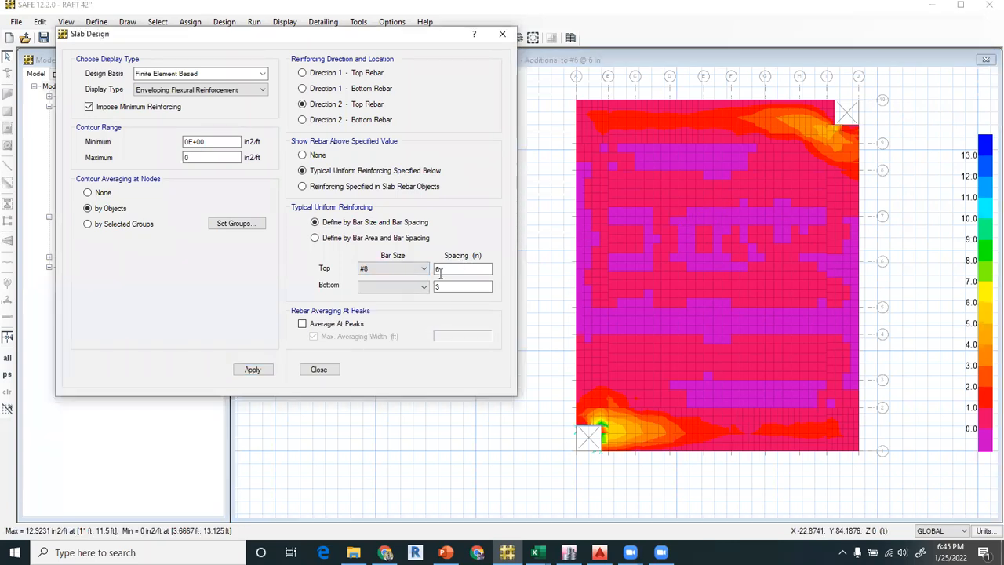
pyautogui.click(259, 369)
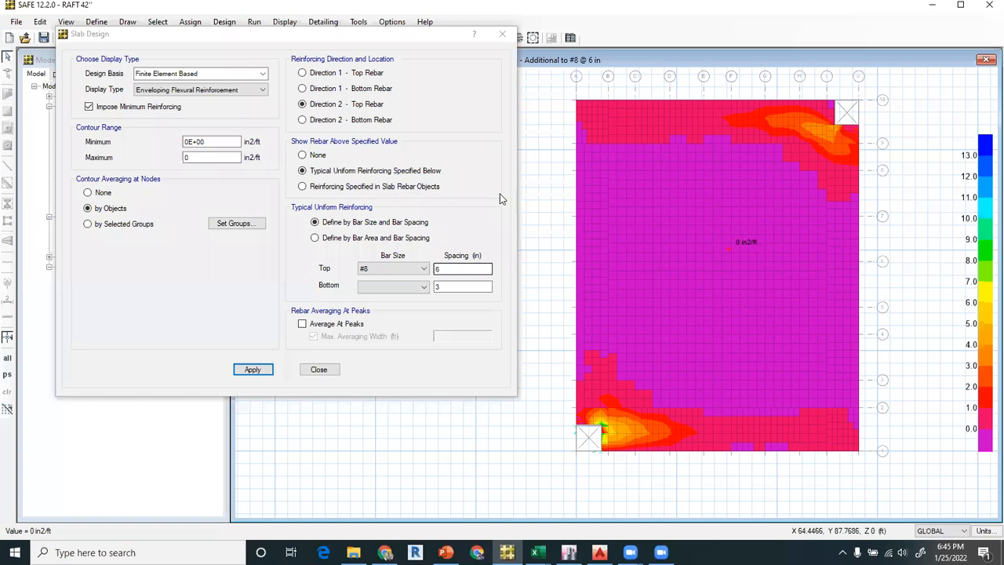
pyautogui.click(331, 73)
pyautogui.click(254, 370)
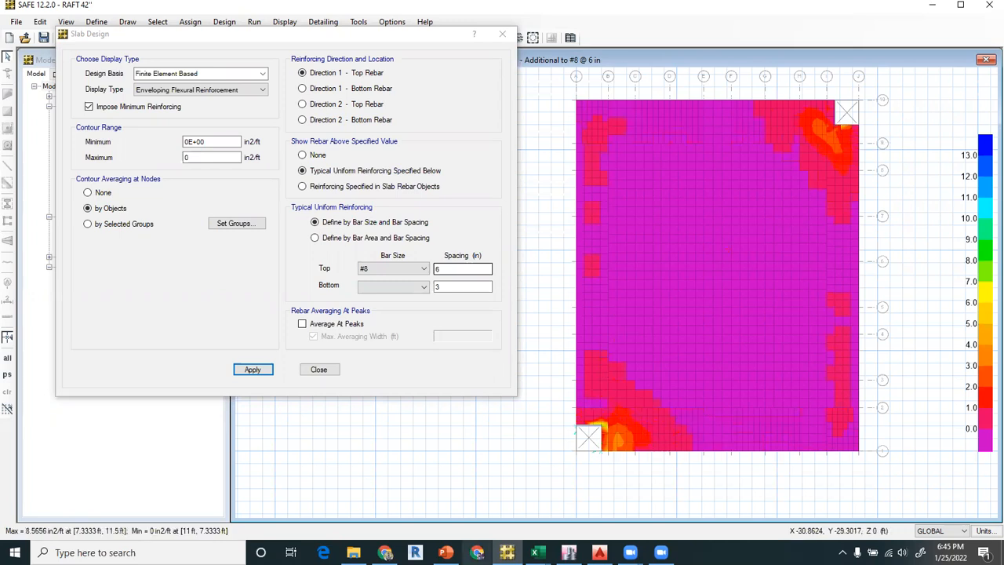
# Switch to the Excel workbook and calculate the bar area per foot in cell I23 with =0.8/6*12.
pyautogui.click(537, 553)
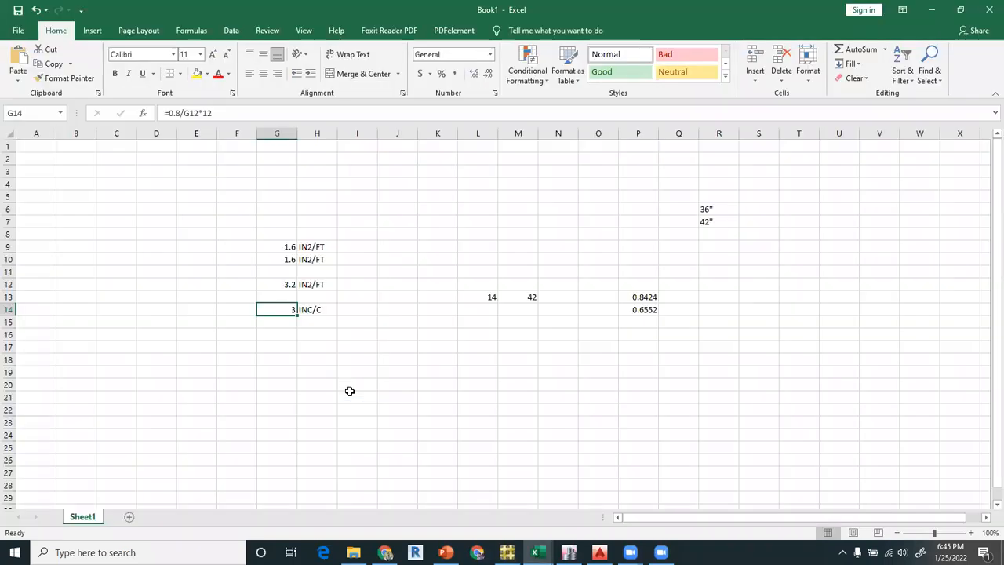
pyautogui.click(357, 422)
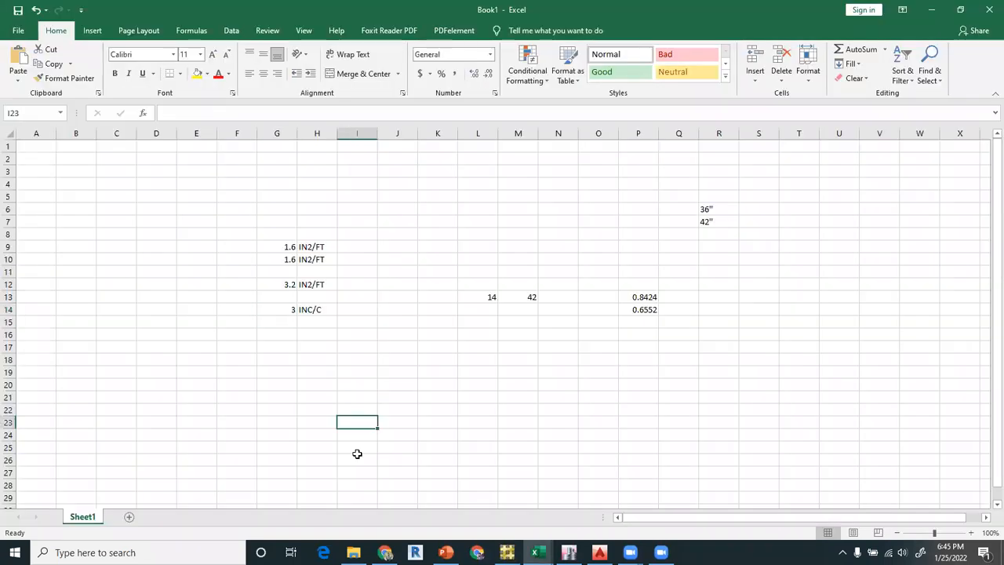
pyautogui.write('=0')
pyautogui.write('.8')
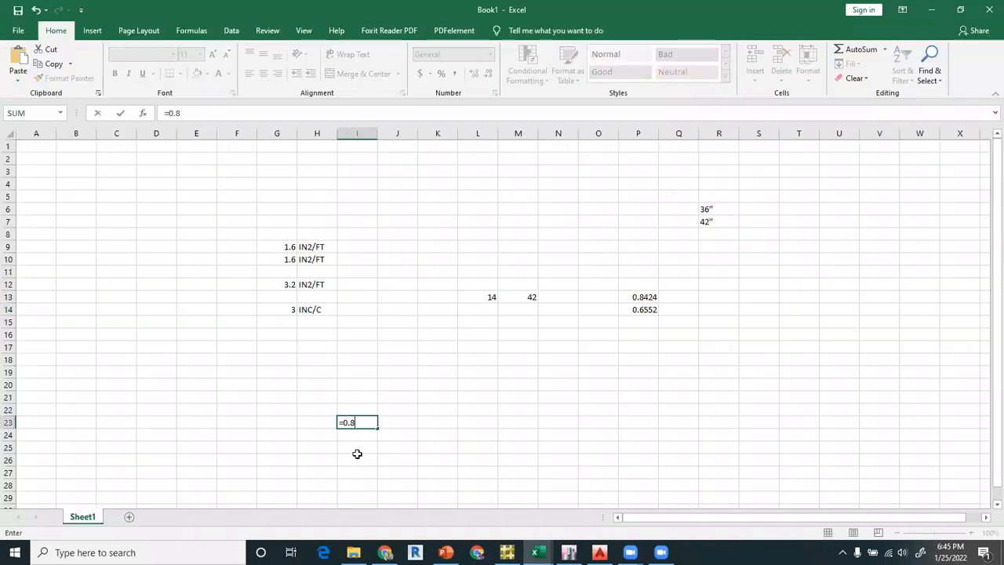
pyautogui.write('/0')
pyautogui.press('BackSpace')
pyautogui.write('6*12')
pyautogui.press('Return')
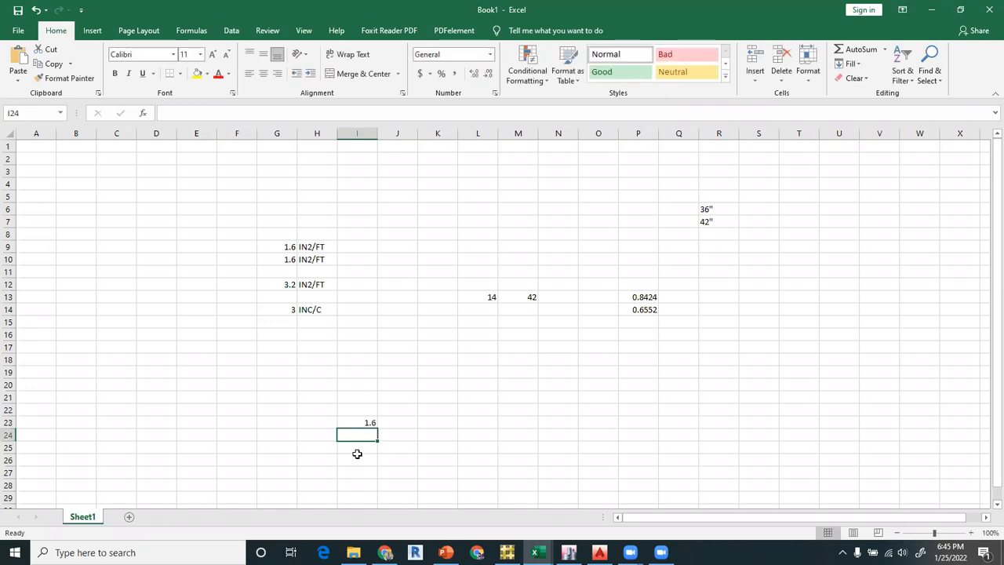
# Label the calculated bar area in row 23 with the unit IN2/FT in cell J23.
pyautogui.press('Up')
pyautogui.press('Right')
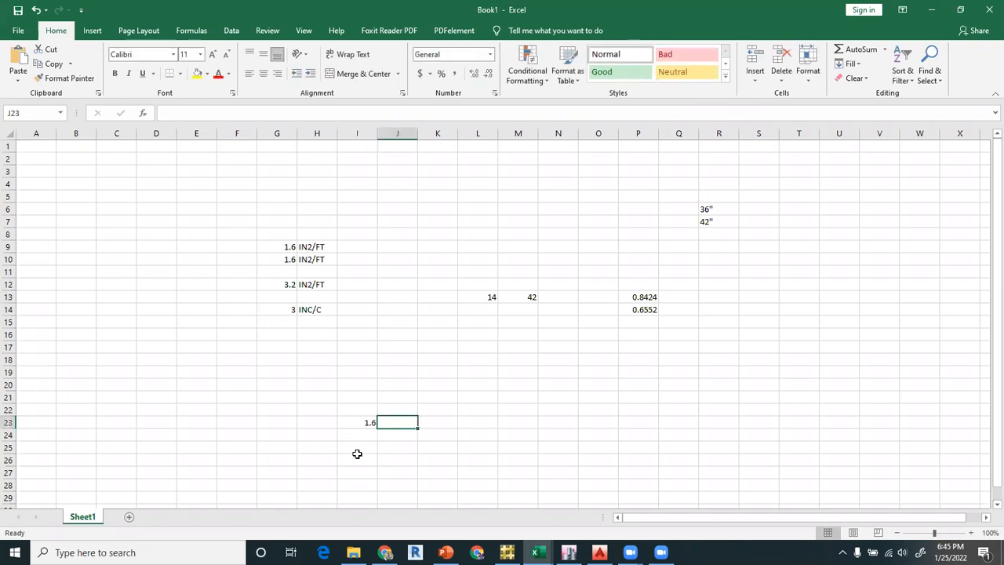
pyautogui.write('IN')
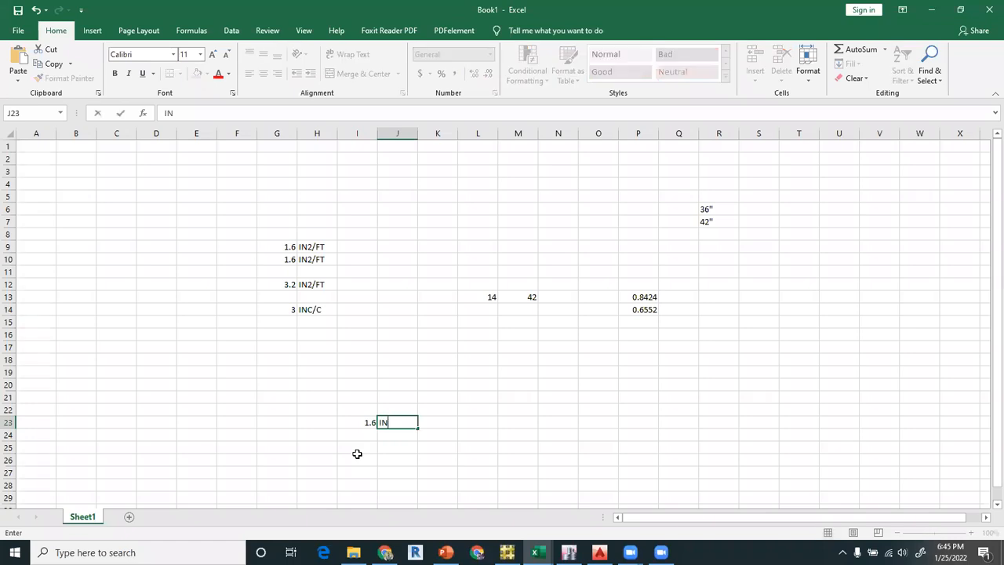
pyautogui.write('2/FT')
pyautogui.press('Return')
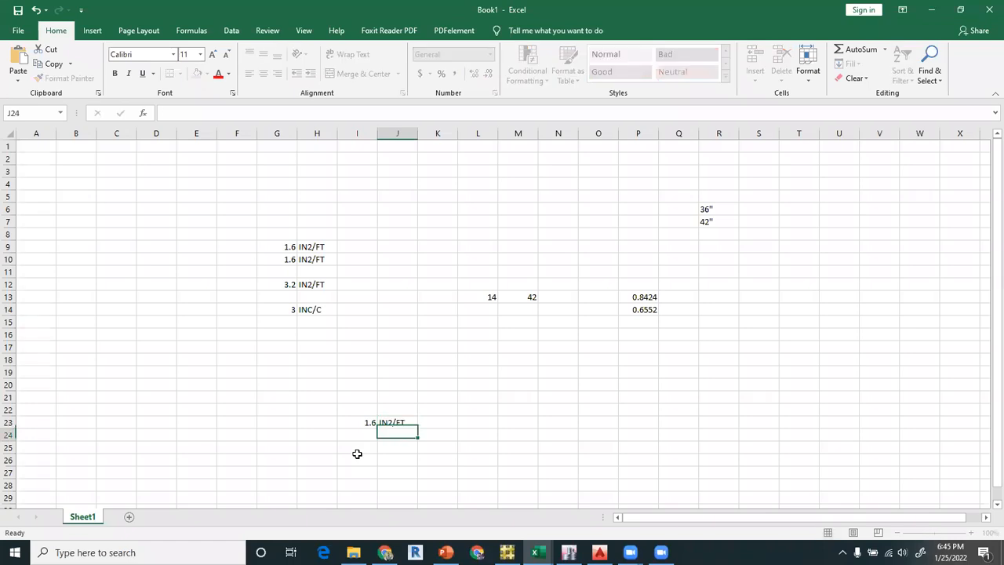
# Calculate the second bar area in cell I24 with =0.8/6*12 and label it IN2/FT in J24.
pyautogui.press('Left')
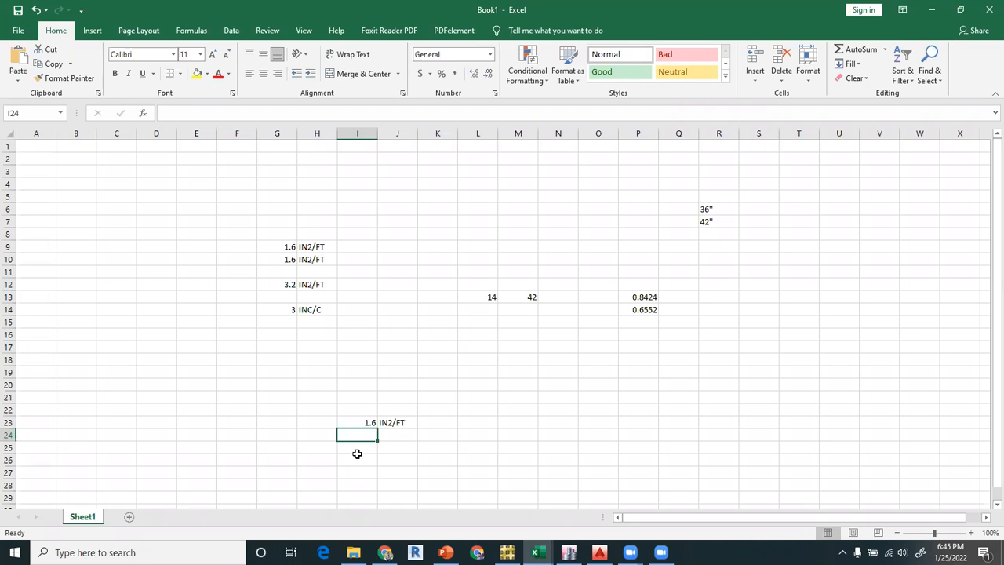
pyautogui.write('1')
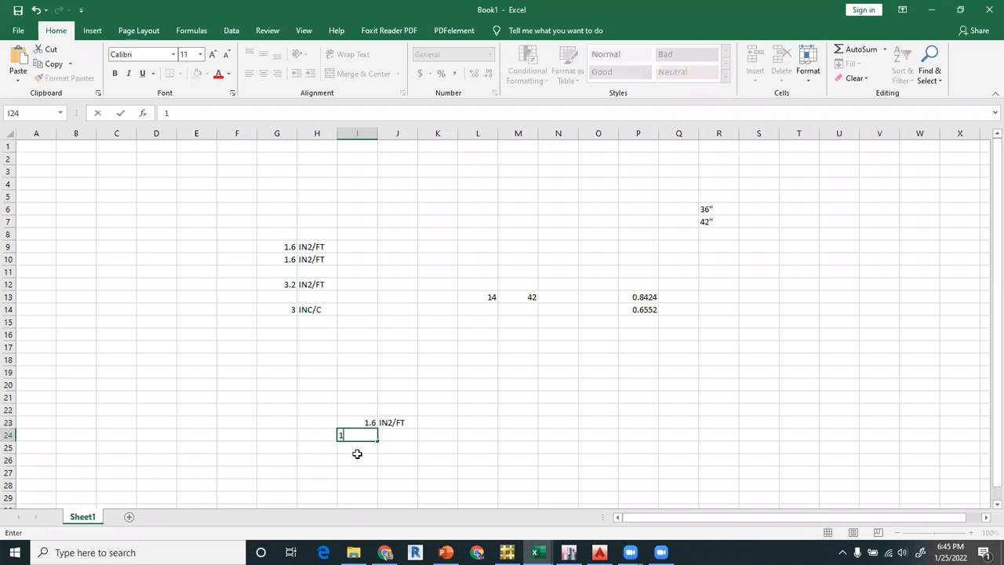
pyautogui.press('BackSpace')
pyautogui.write('=0')
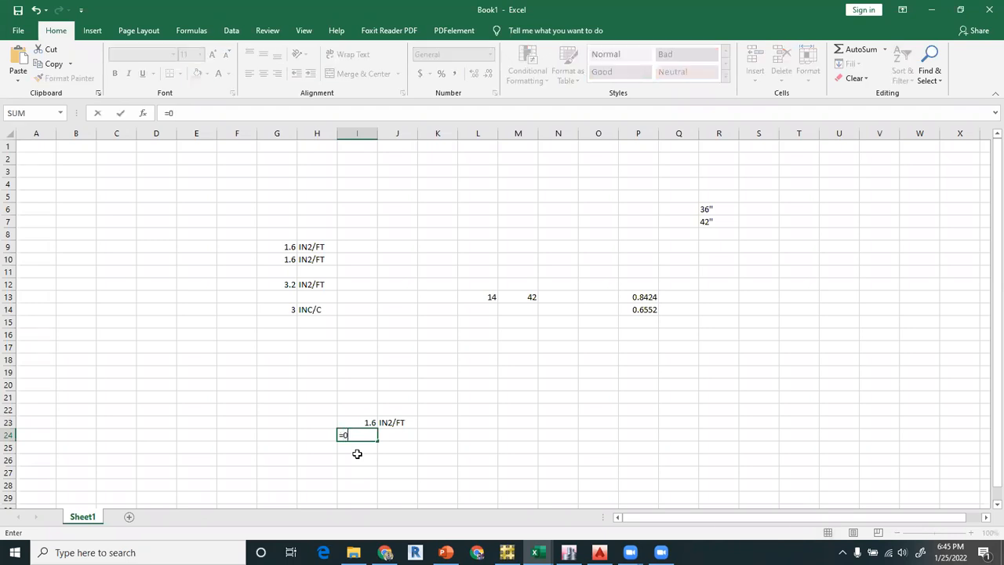
pyautogui.write('.8/6*12')
pyautogui.hotkey('ctrl', 'Return')
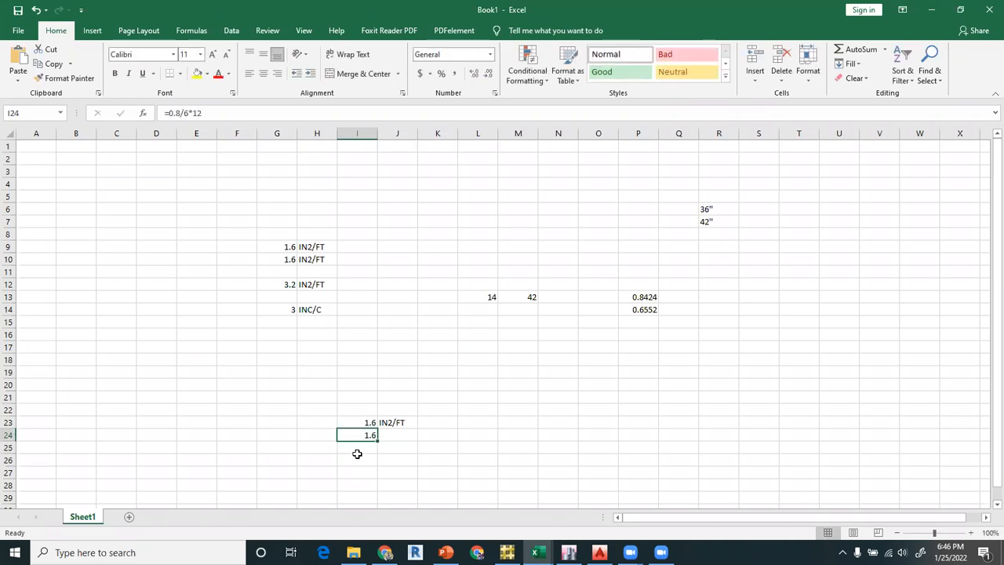
pyautogui.press('Right')
pyautogui.write('I')
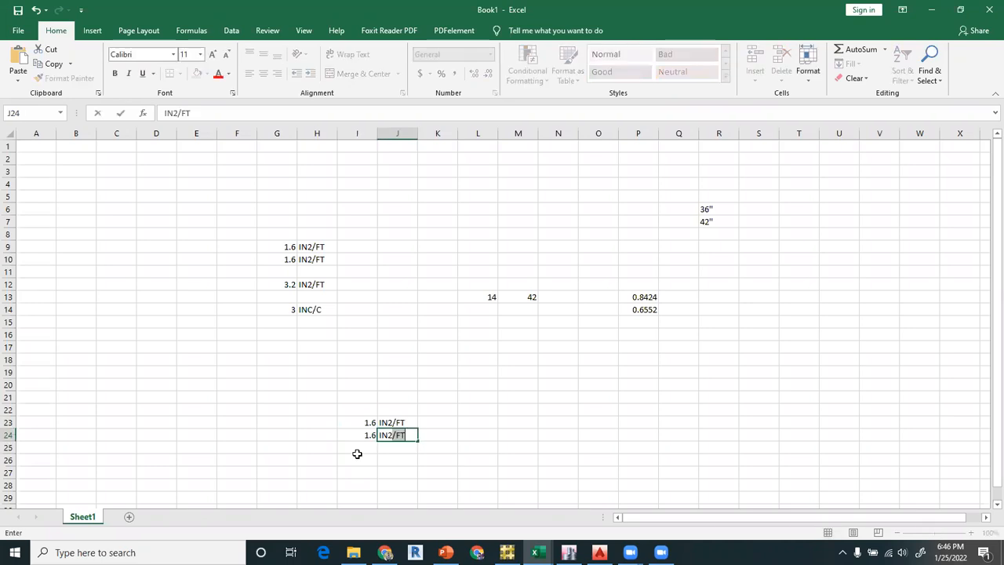
# Enter the combined area 3.2 in cell I25 and fill the IN2/FT label down to J25.
pyautogui.click(357, 454)
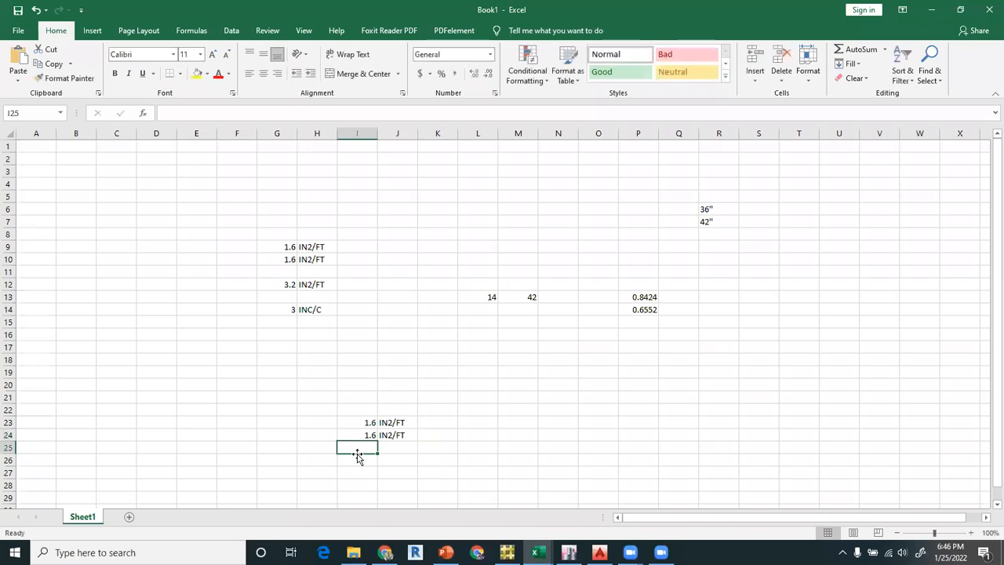
pyautogui.write('3.2')
pyautogui.press('Return')
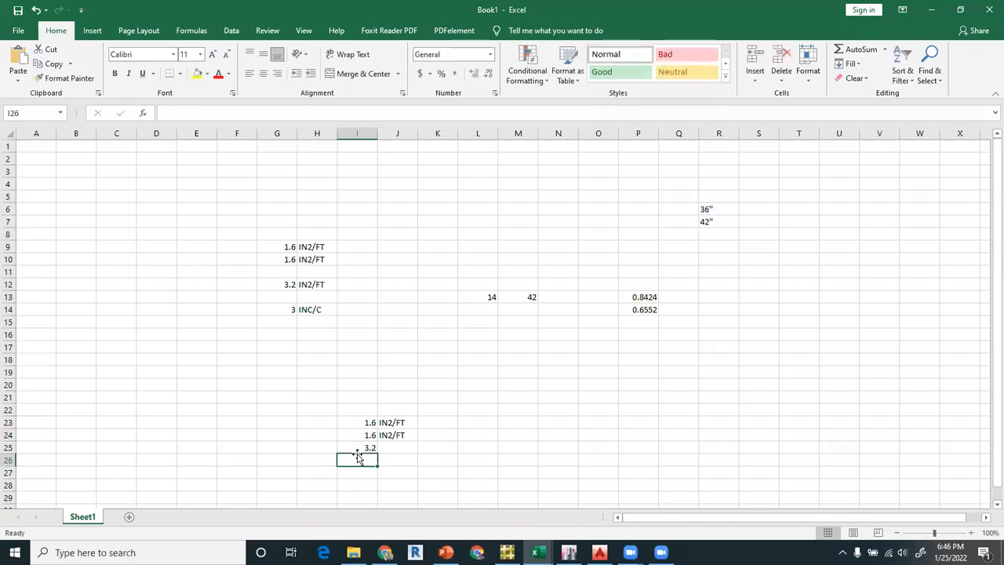
pyautogui.press('Down')
pyautogui.press('Down')
pyautogui.scroll(-2, 372, 448)
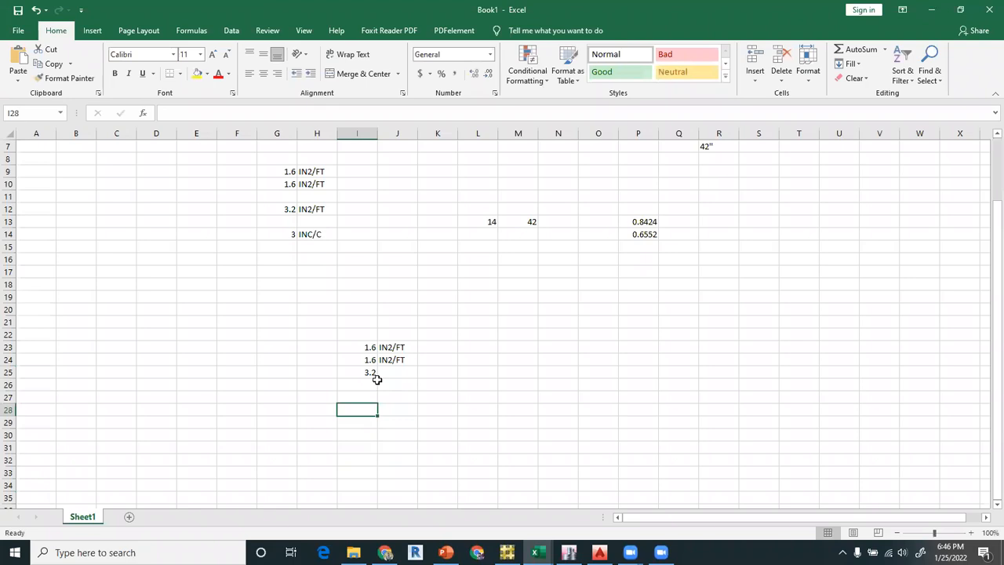
pyautogui.click(402, 359)
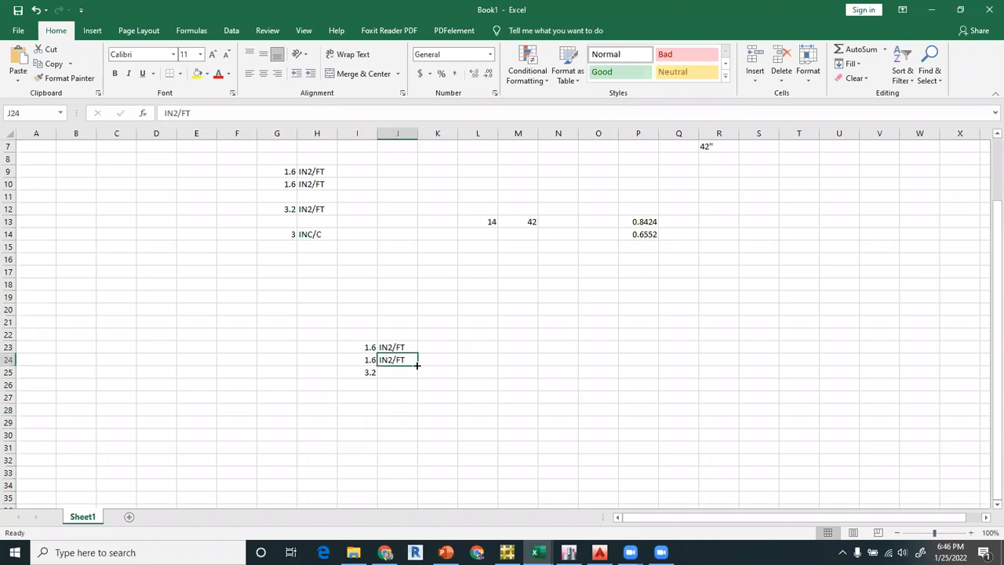
pyautogui.moveTo(417, 366); pyautogui.dragTo(417, 375)
pyautogui.click(404, 407)
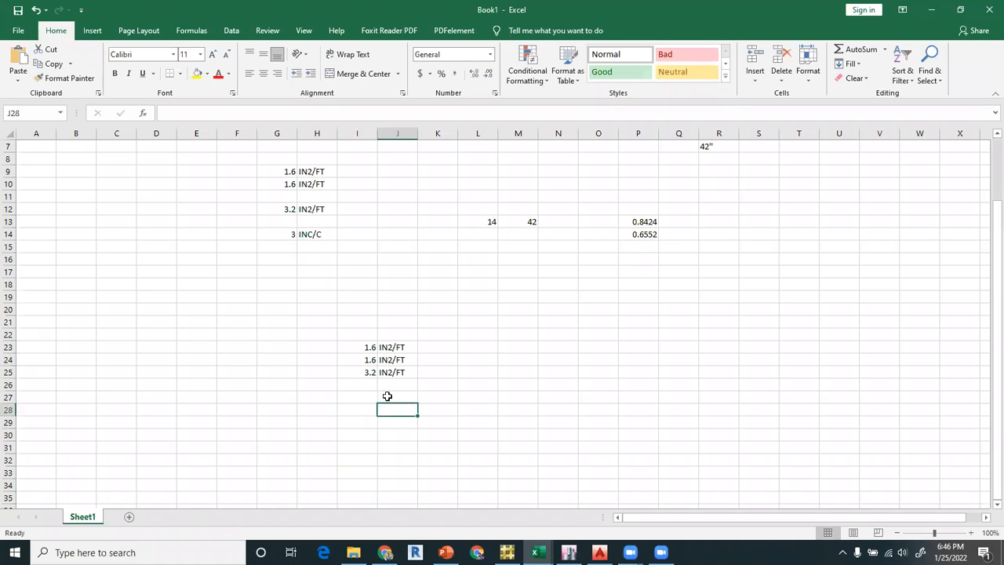
# Calculate the combined bar spacing in cell I27 with =0.8/I25*12.
pyautogui.click(369, 400)
pyautogui.write('=')
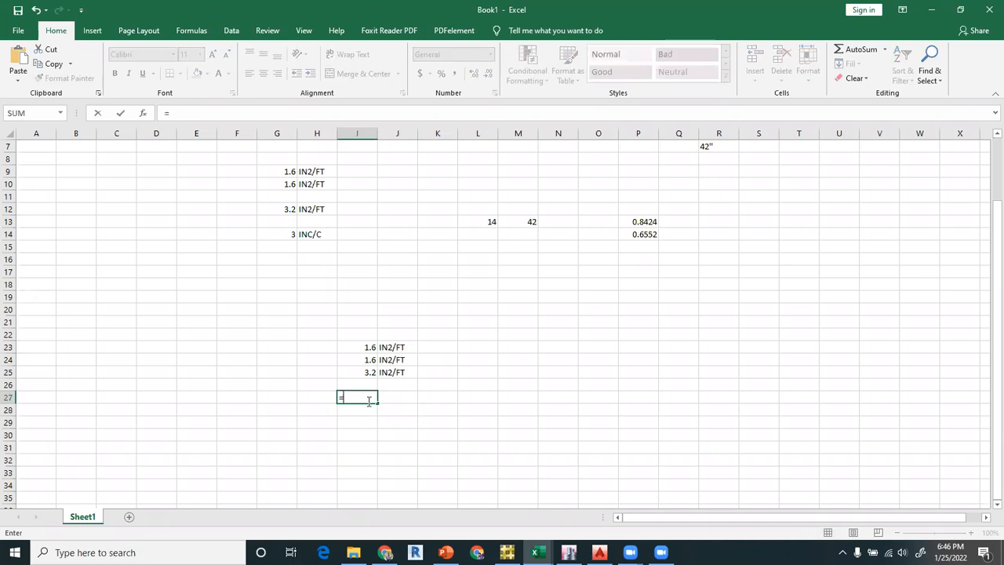
pyautogui.write('0.8/')
pyautogui.press('Up')
pyautogui.press('Up')
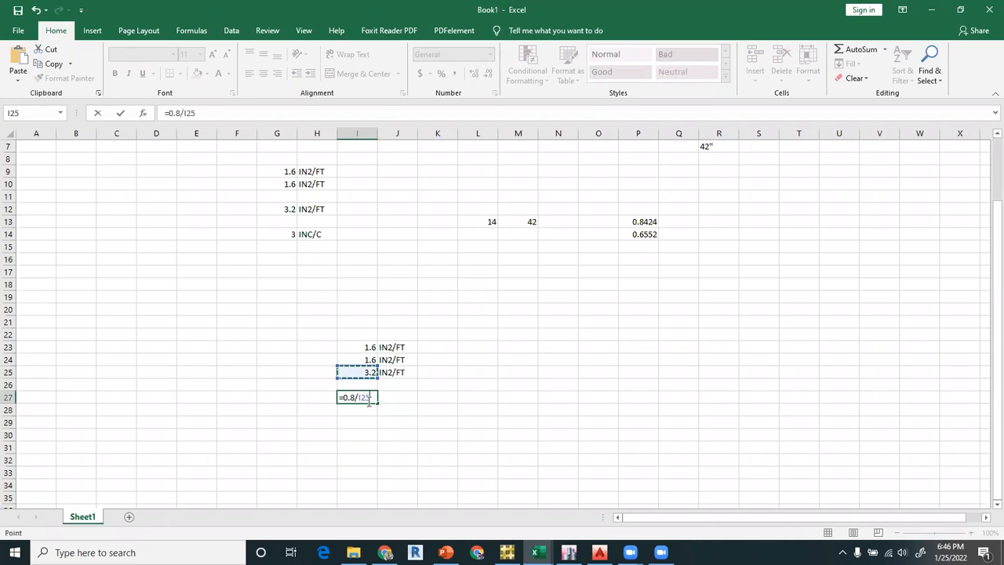
pyautogui.write('*12')
pyautogui.press('Return')
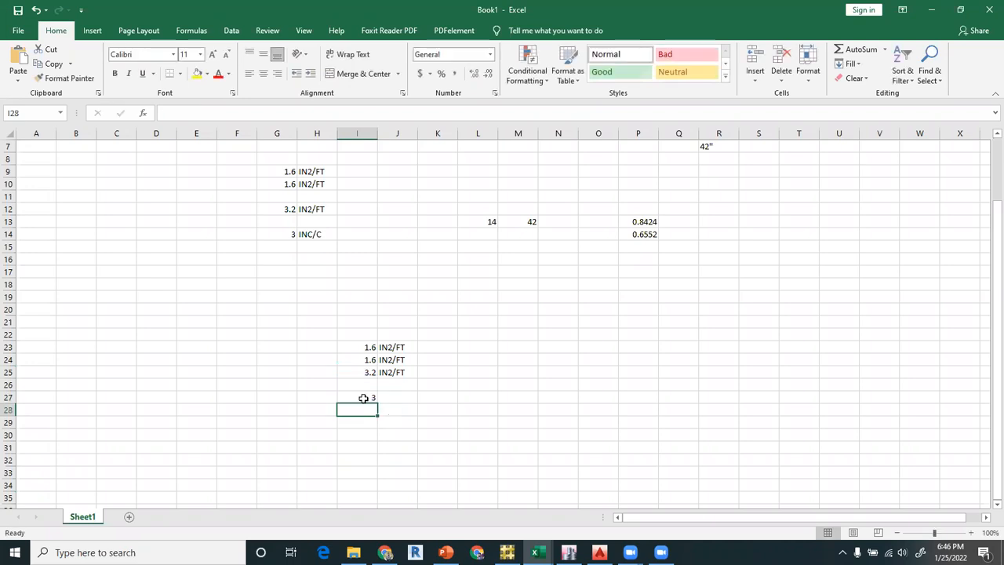
pyautogui.click(362, 397)
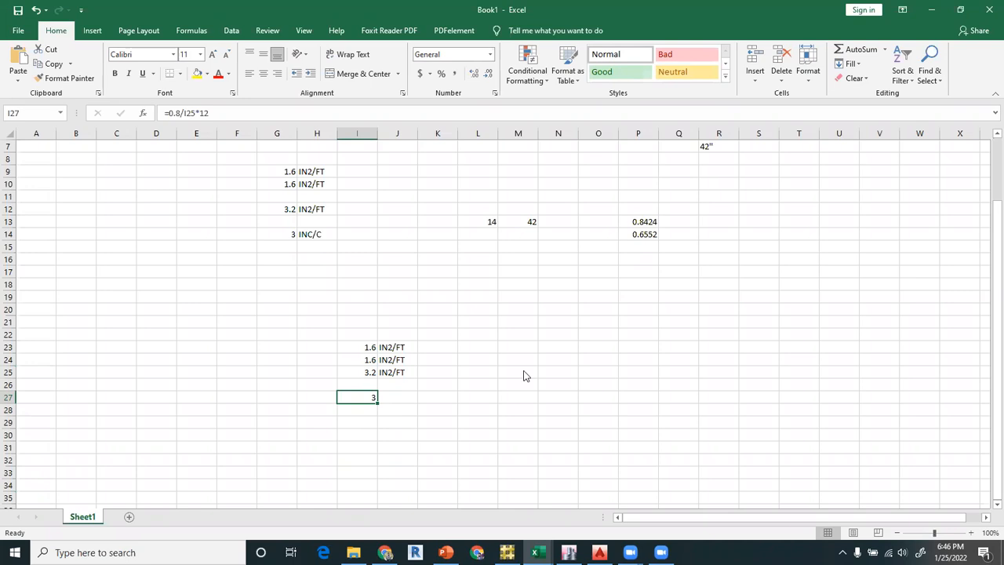
# Switch to SAFE, set the typical top bar spacing to 3 in and update the Direction 1 top rebar contours.
pyautogui.hotkey('alt', 'Tab')
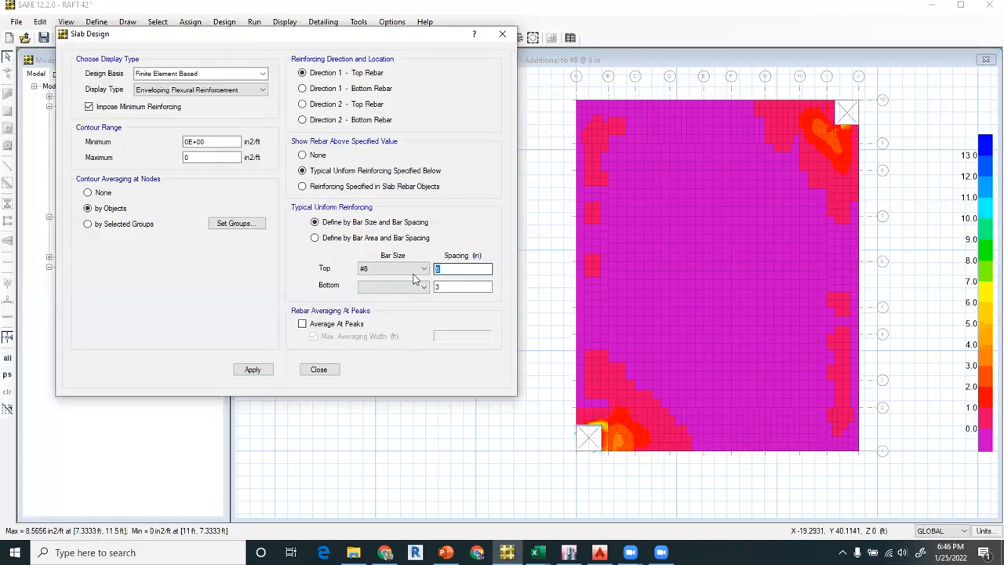
pyautogui.write('3')
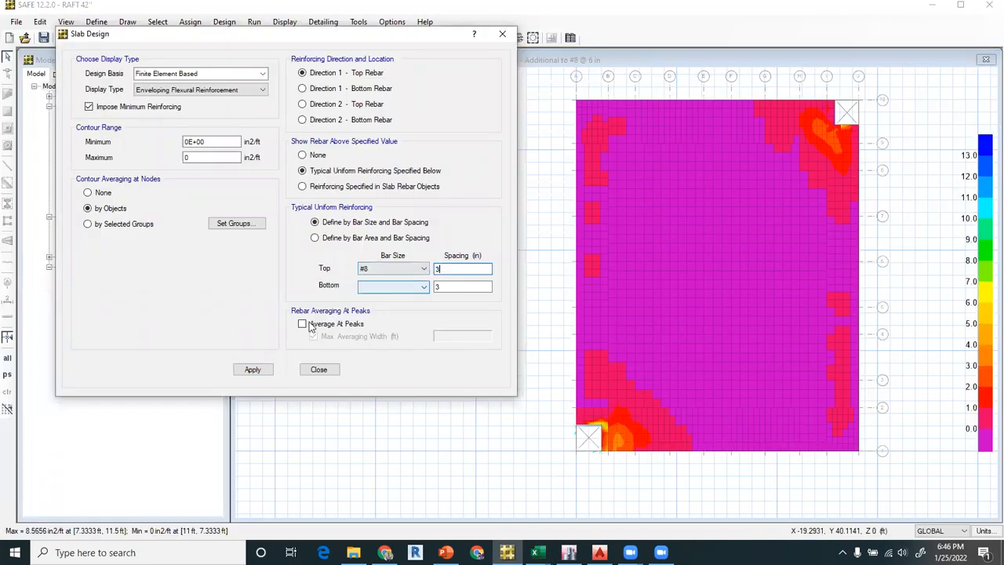
pyautogui.click(262, 371)
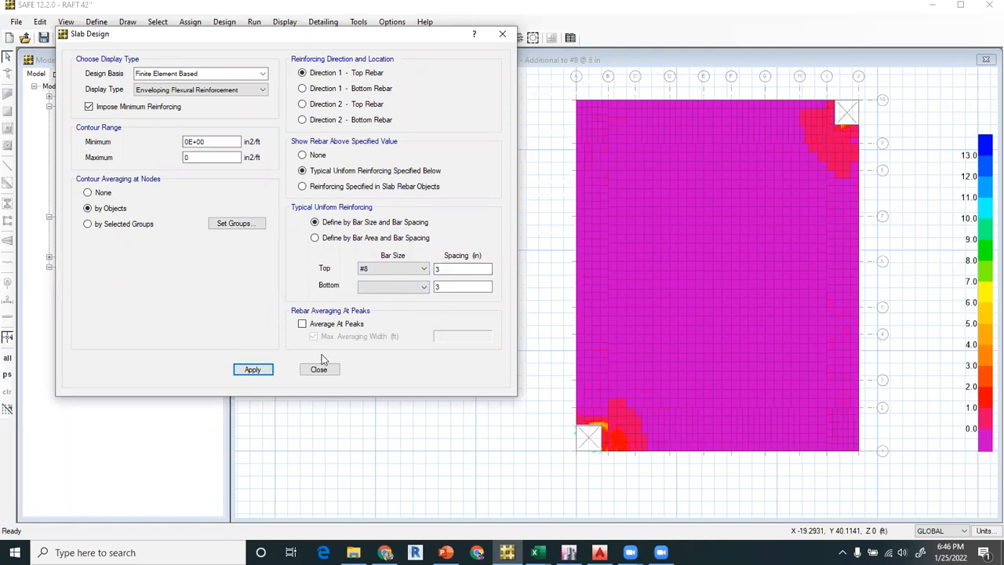
pyautogui.click(782, 279)
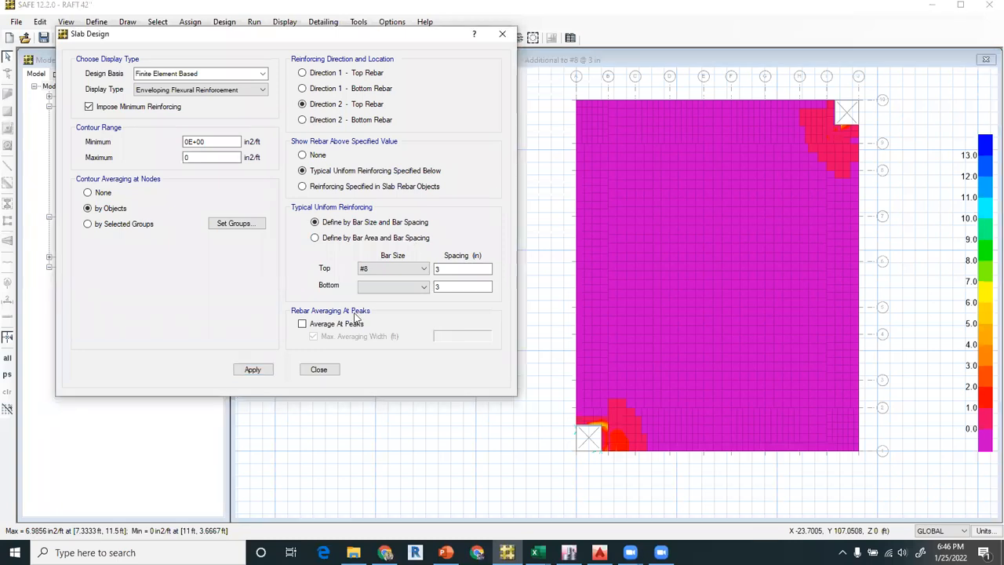
# Display the Direction 2 top rebar required above #8 at 3 in and examine the raft's interior.
pyautogui.click(250, 375)
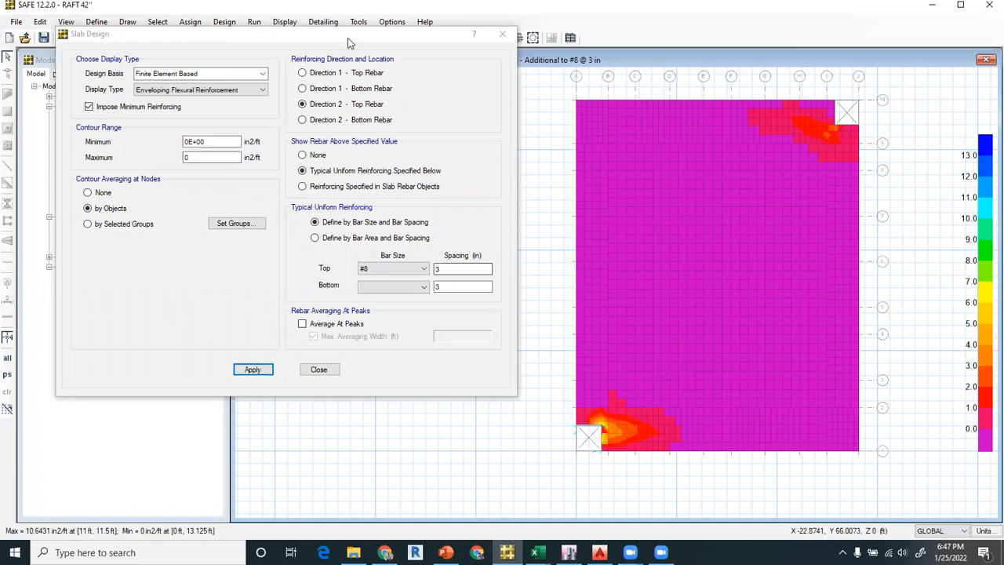
pyautogui.moveTo(348, 39); pyautogui.dragTo(383, 34)
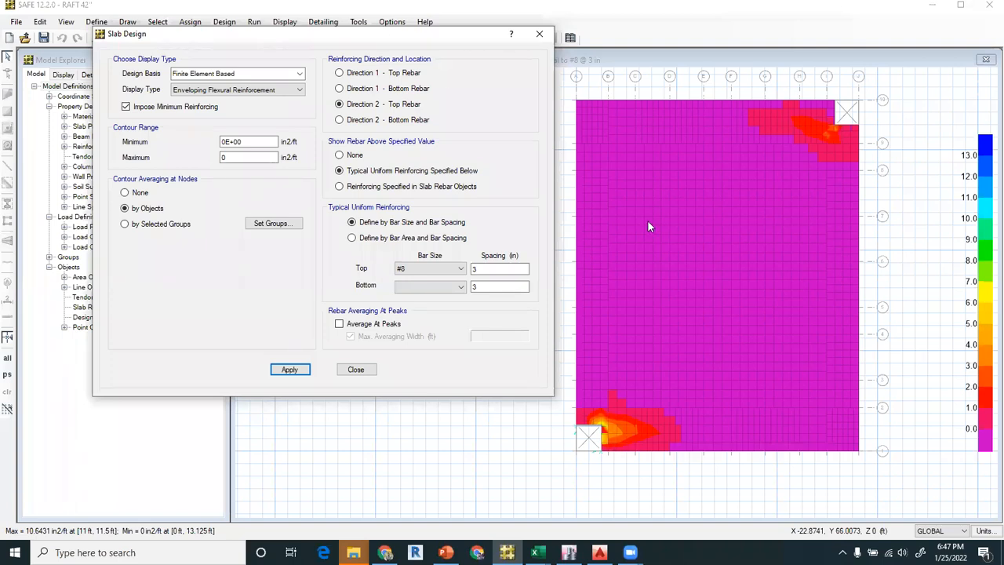
pyautogui.click(754, 191)
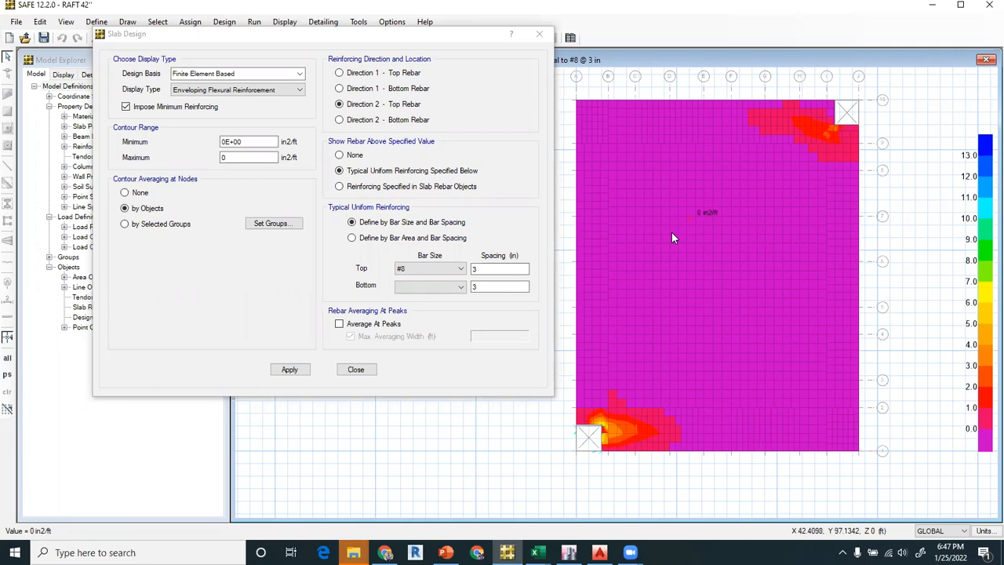
# Set the typical top bar spacing to 1.5 in, update the Direction 2 top rebar contours and check the raft corners.
pyautogui.doubleClick(494, 268)
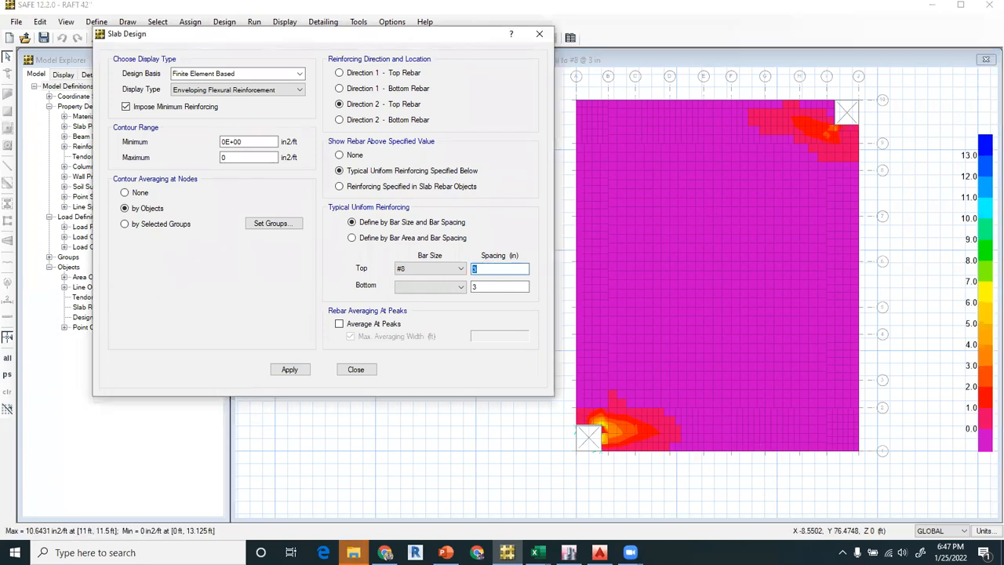
pyautogui.write('1.5')
pyautogui.click(291, 369)
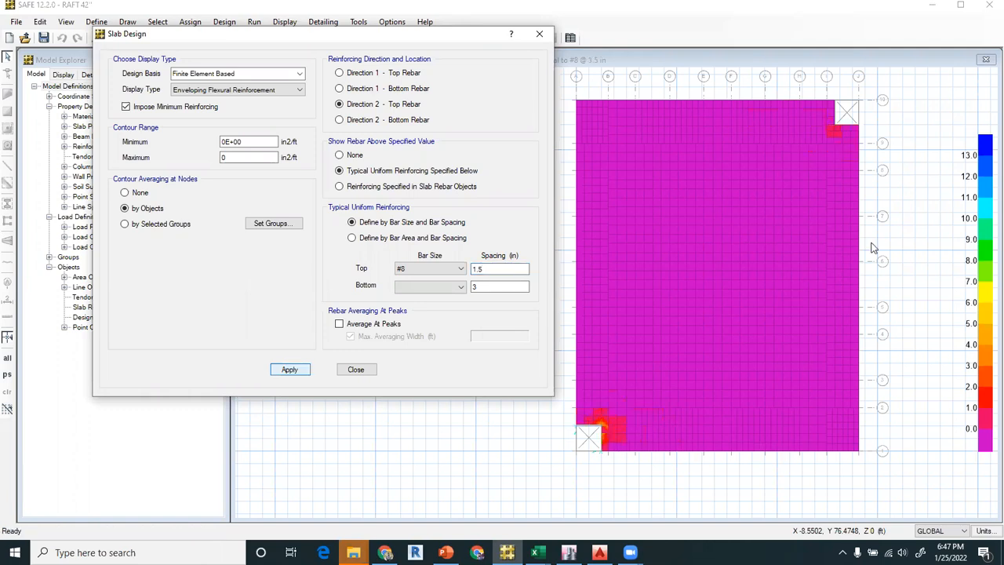
pyautogui.click(844, 146)
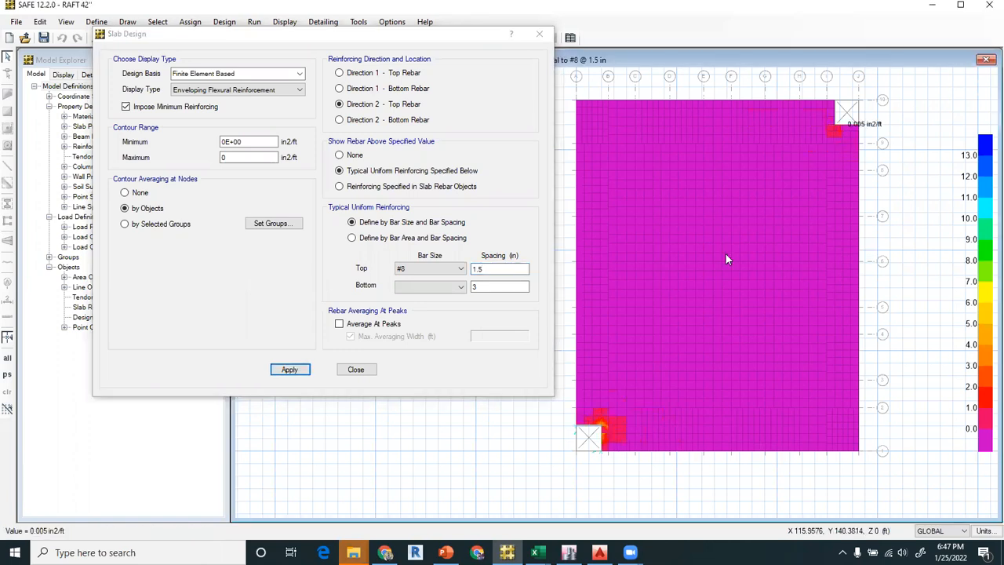
pyautogui.click(698, 365)
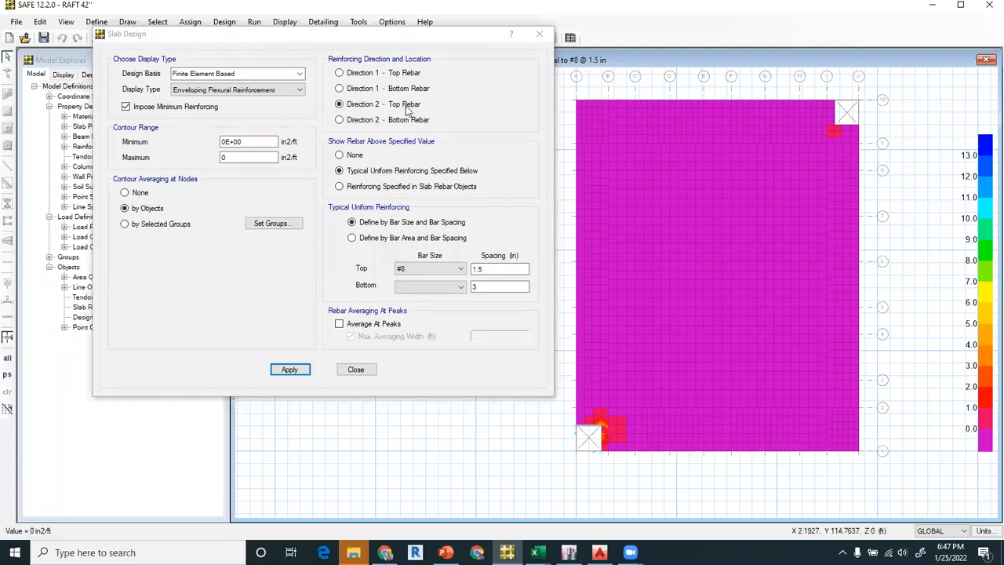
# Display the Direction 1 top rebar required above #8 at 1.5 in and examine the peak beside the corner near grids A and 1.
pyautogui.click(372, 74)
pyautogui.click(299, 371)
pyautogui.click(753, 384)
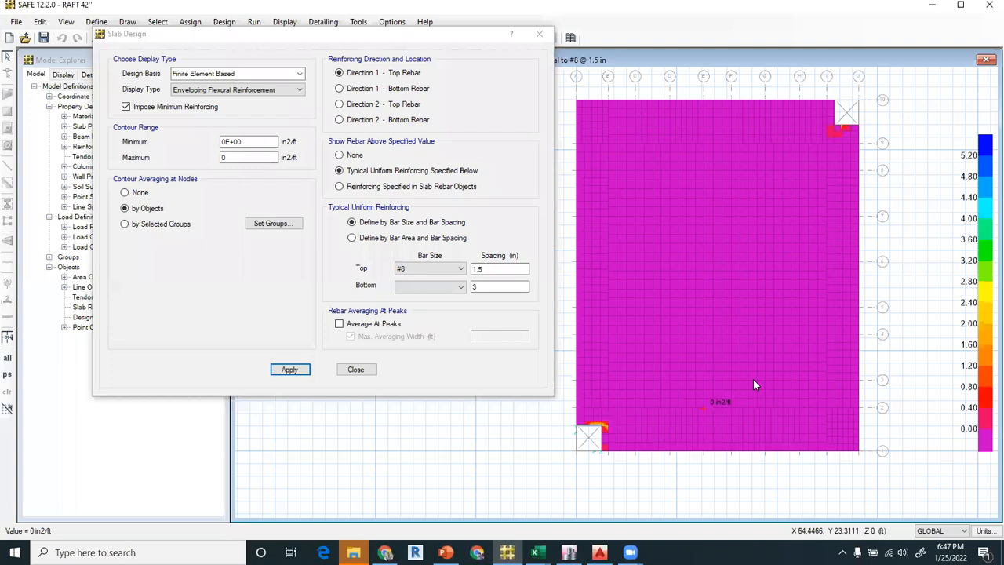
pyautogui.scroll(2, 598, 427)
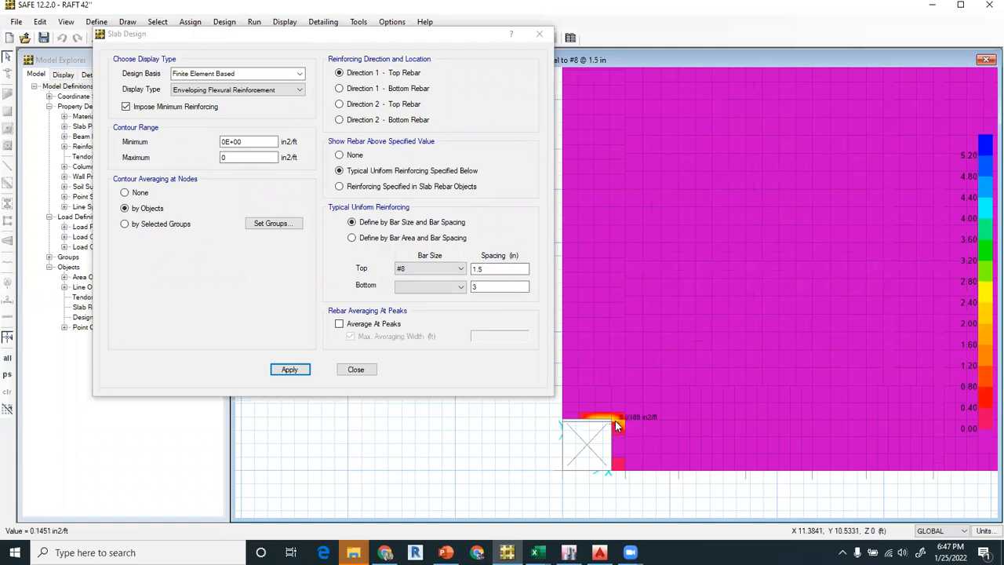
pyautogui.moveTo(604, 419)
pyautogui.scroll(-2, 602, 413)
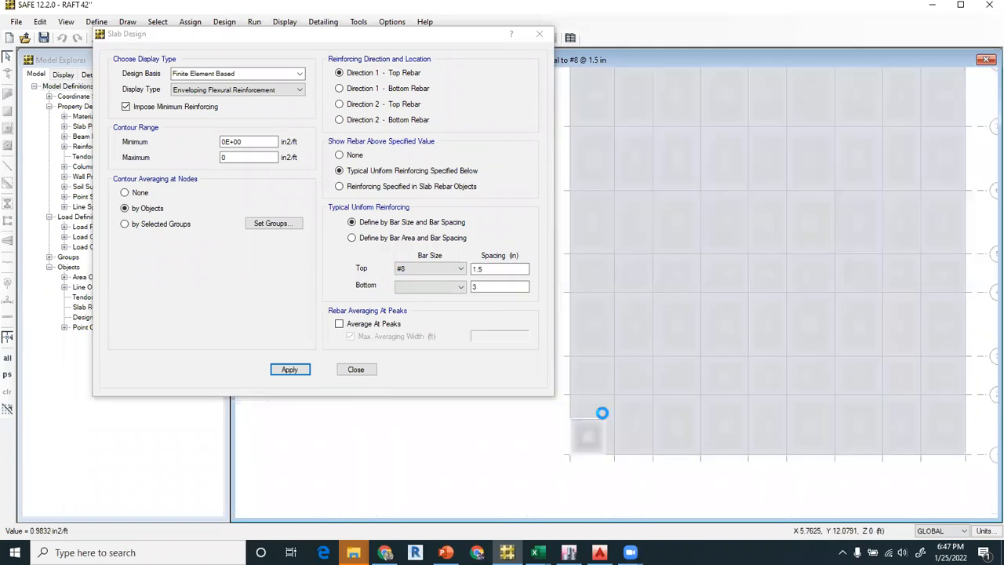
pyautogui.scroll(-1, 603, 413)
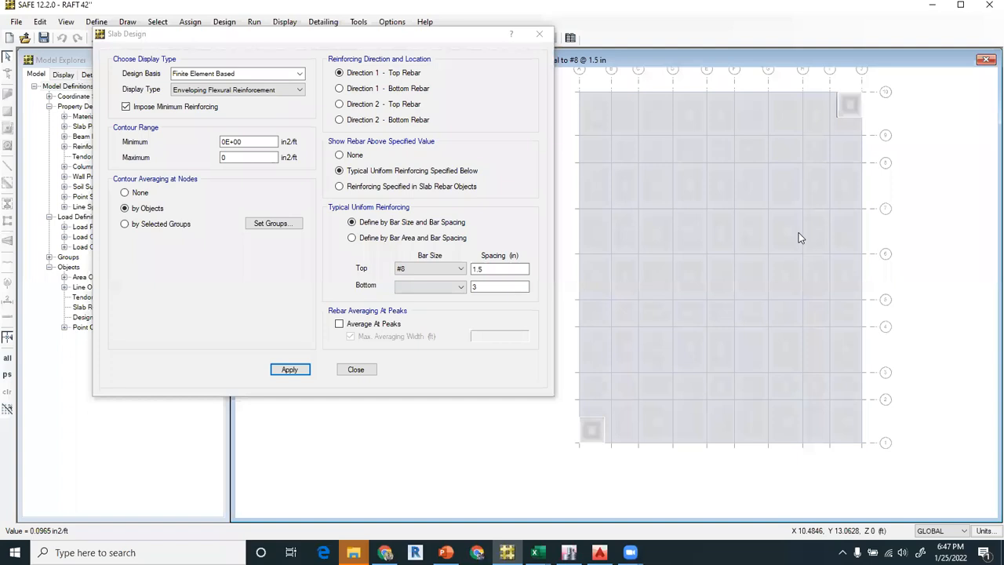
pyautogui.moveTo(775, 209); pyautogui.dragTo(793, 272, button='middle')
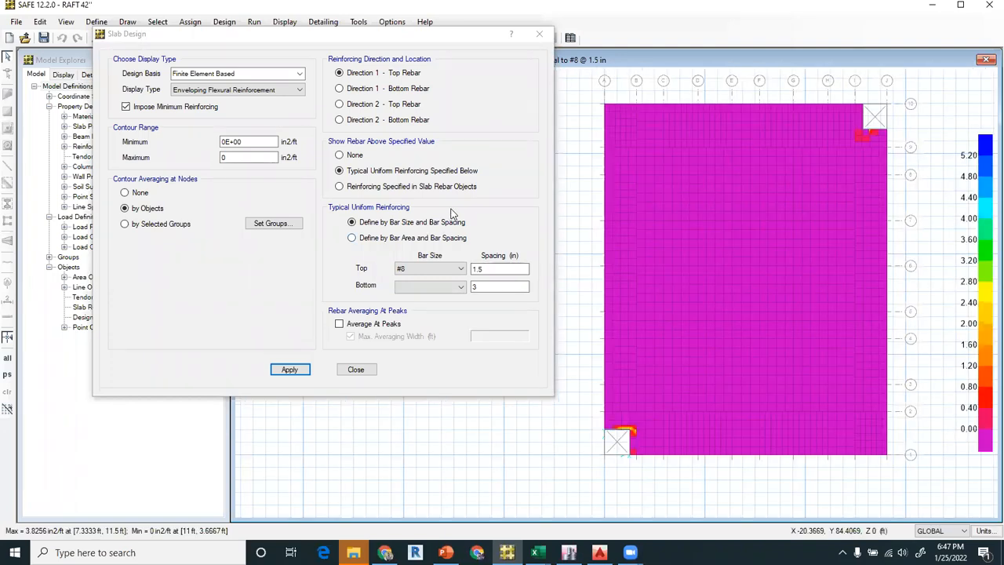
# Switch to the SESSION -10 presentation in PowerPoint, at the slide listing reinforcement in different layers.
pyautogui.click(445, 553)
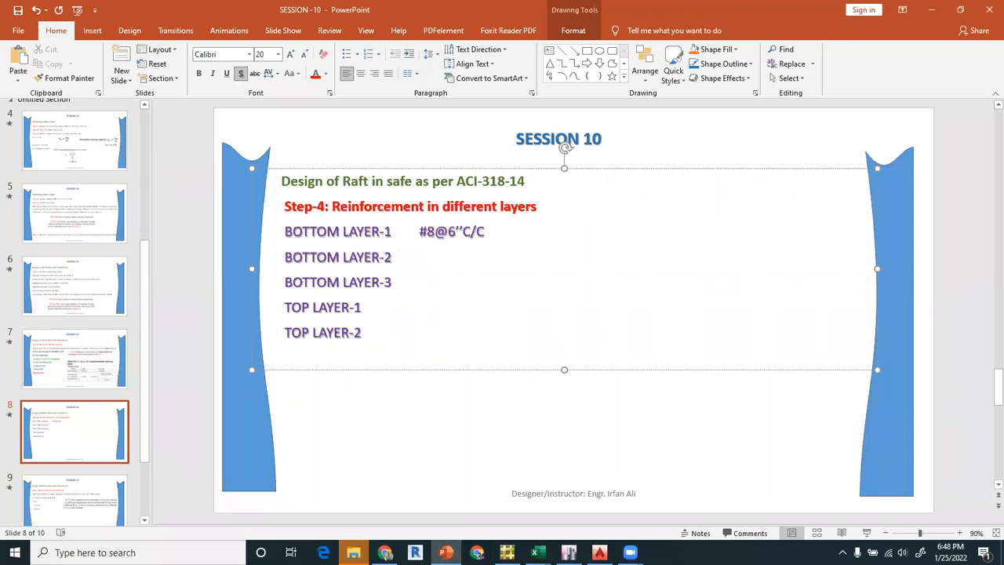
pyautogui.press('Tab')
pyautogui.write('2')
pyautogui.press('BackSpace')
pyautogui.write('#8')
pyautogui.press('BackSpace')
pyautogui.press('BackSpace')
# Select the #8@6''C/C text beside BOTTOM LAYER-1 on the slide.
pyautogui.moveTo(487, 232); pyautogui.dragTo(421, 240)
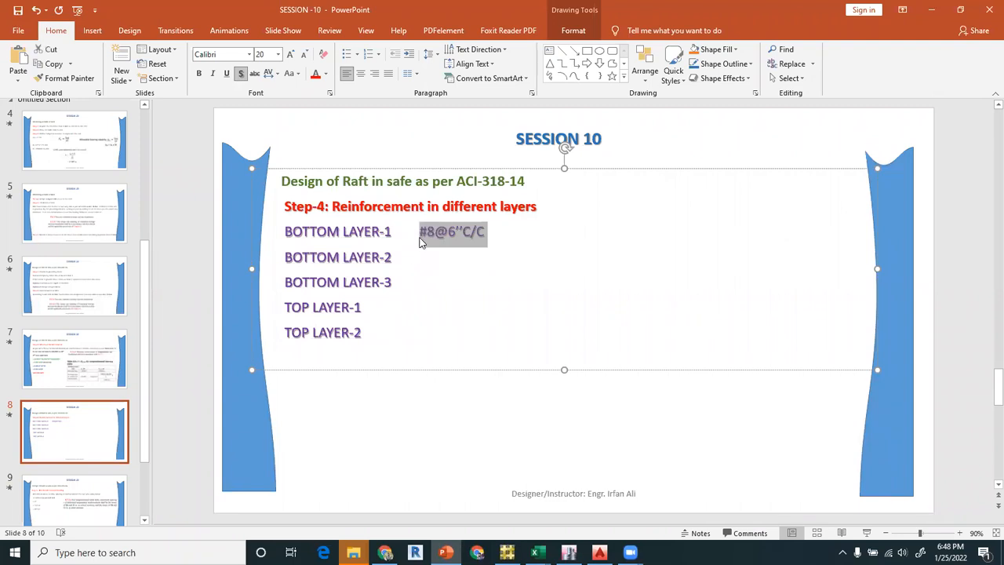
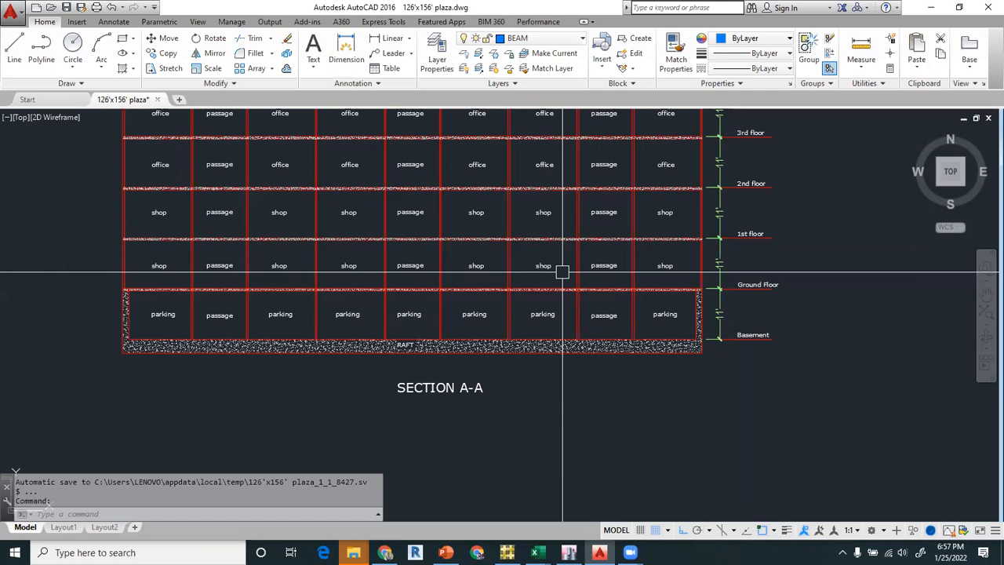
# In the 60" raft section detail, erase the bar line and the end bars of the uppermost additional bottom layer.
pyautogui.scroll(-8, 558, 267)
pyautogui.scroll(-6, 520, 366)
pyautogui.scroll(10, 466, 335)
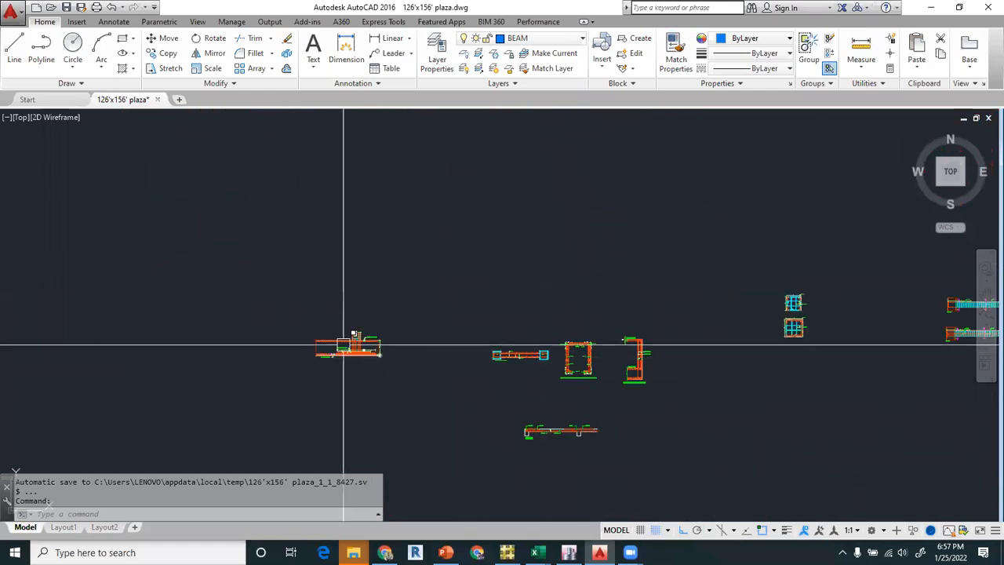
pyautogui.scroll(8, 344, 345)
pyautogui.scroll(-3, 456, 267)
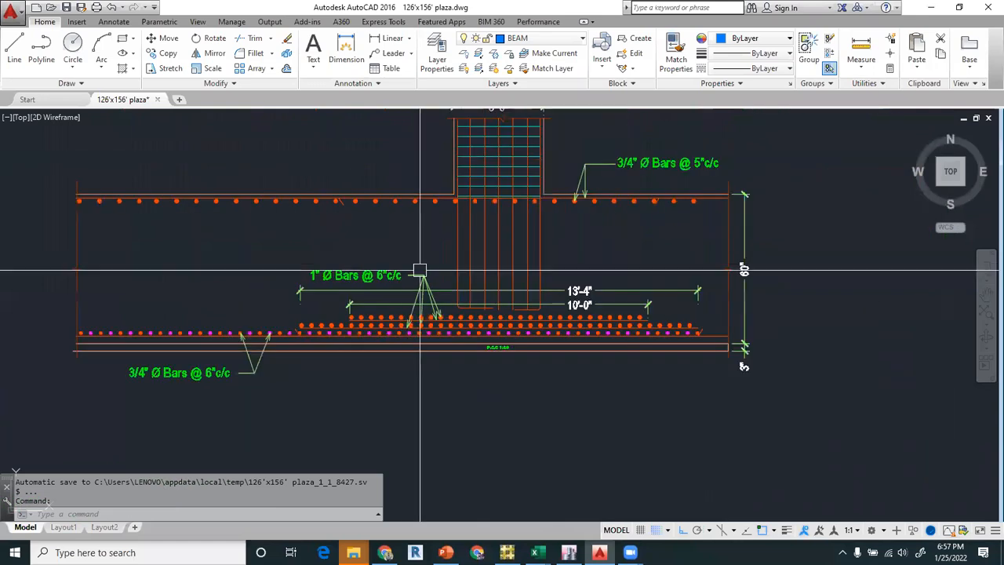
pyautogui.scroll(3, 485, 322)
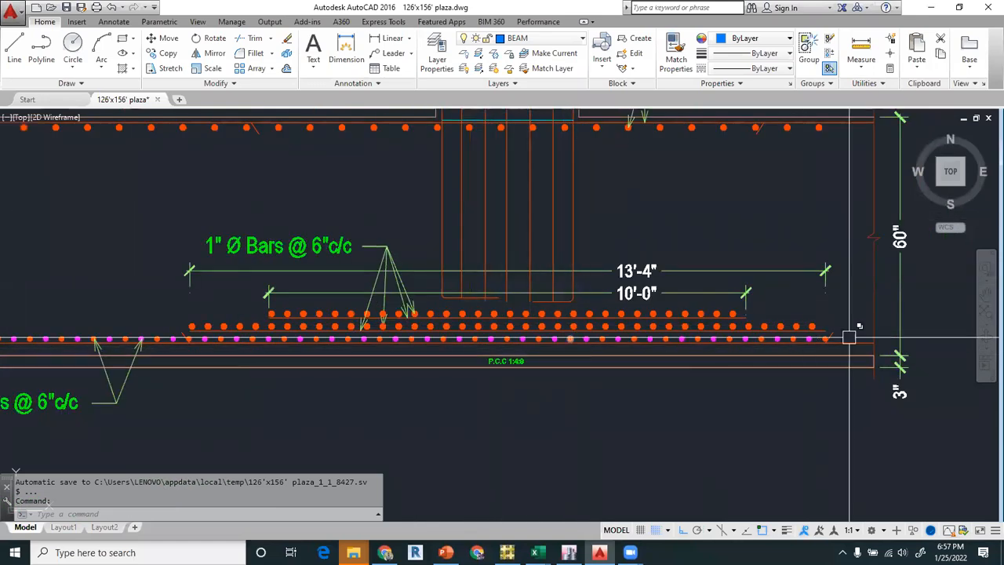
pyautogui.scroll(4, 700, 320)
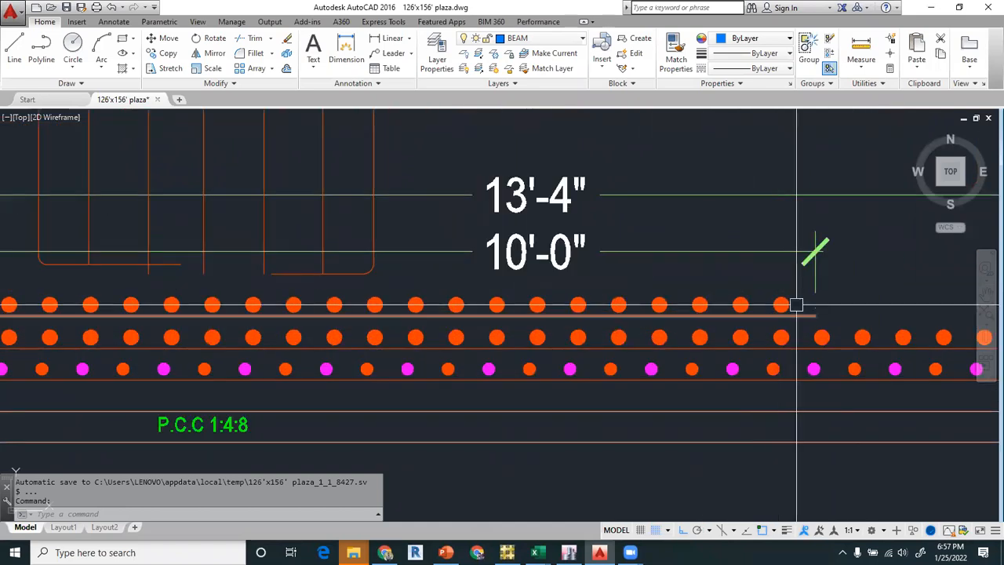
pyautogui.click(801, 285)
pyautogui.click(686, 316)
pyautogui.press('Delete')
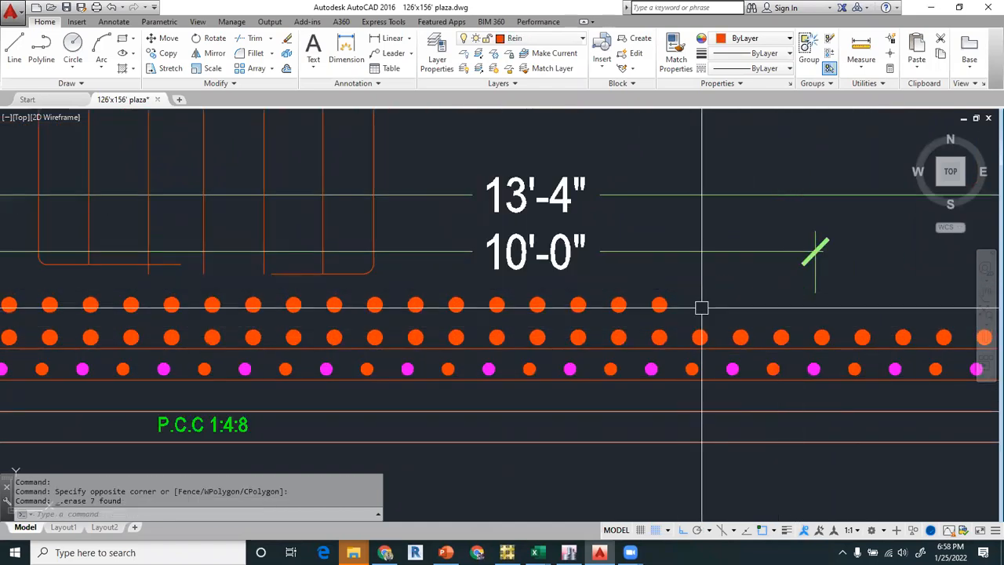
# Erase the remaining bars of the uppermost additional bottom layer together with its 10'-0" dimension.
pyautogui.click(702, 296)
pyautogui.click(538, 311)
pyautogui.press('Delete')
pyautogui.moveTo(533, 311); pyautogui.dragTo(796, 315, button='middle')
pyautogui.click(745, 300)
pyautogui.click(539, 314)
pyautogui.press('Delete')
pyautogui.moveTo(377, 329); pyautogui.dragTo(577, 333, button='middle')
pyautogui.click(753, 307)
pyautogui.click(554, 307)
pyautogui.press('Delete')
pyautogui.moveTo(300, 314); pyautogui.dragTo(426, 314, button='middle')
pyautogui.click(261, 297)
pyautogui.click(182, 312)
pyautogui.press('Delete')
pyautogui.click(334, 292)
pyautogui.click(273, 313)
pyautogui.press('Delete')
pyautogui.click(401, 302)
pyautogui.click(298, 325)
pyautogui.press('Delete')
pyautogui.click(442, 314)
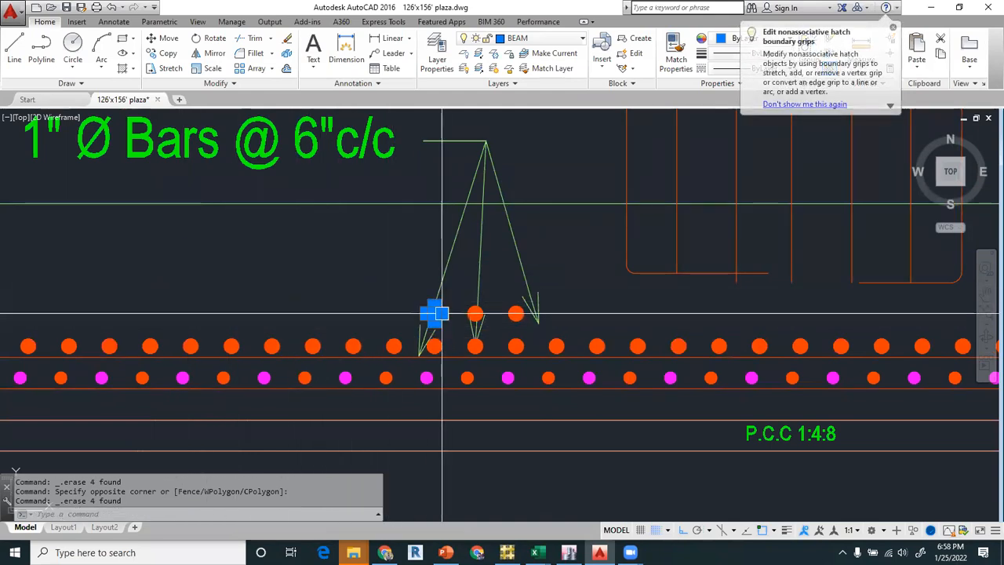
pyautogui.press('Delete')
pyautogui.scroll(4, 454, 312)
pyautogui.click(316, 276)
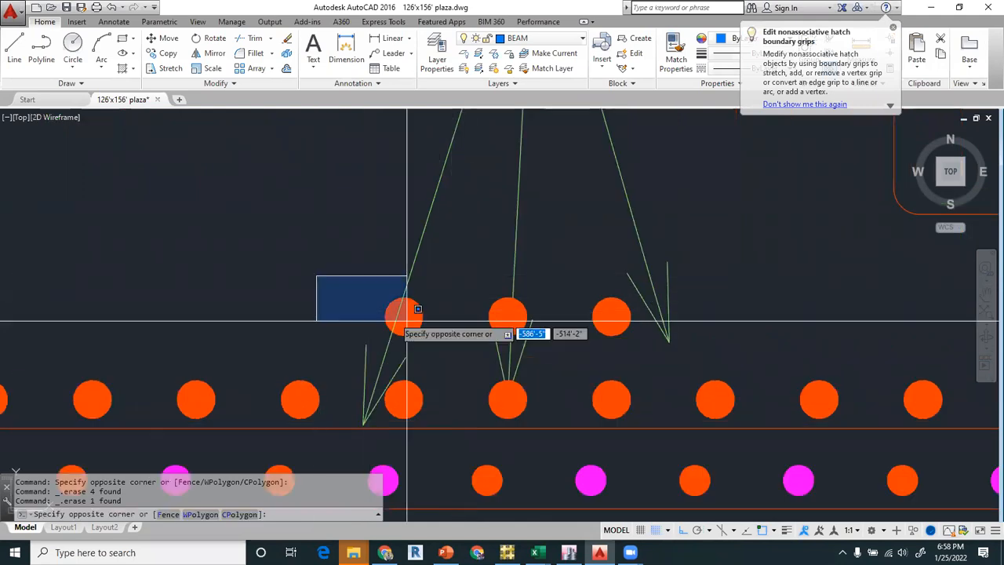
pyautogui.click(672, 341)
pyautogui.press('Delete')
# Examine the typical and additional bottom bar layers and their bar callouts in the raft section.
pyautogui.scroll(-5, 610, 303)
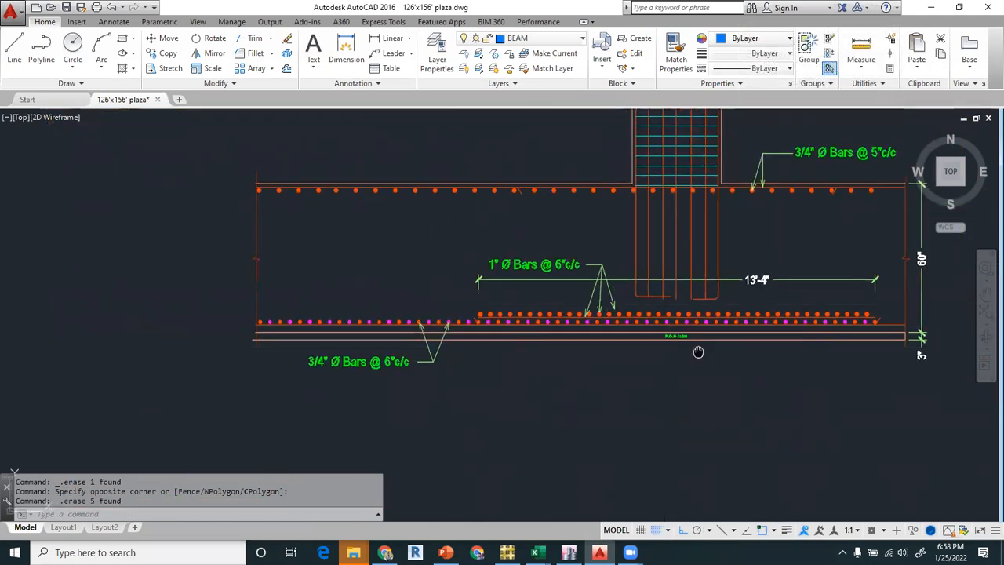
pyautogui.moveTo(698, 351); pyautogui.dragTo(574, 377, button='middle')
pyautogui.scroll(-4, 510, 346)
pyautogui.scroll(4, 508, 343)
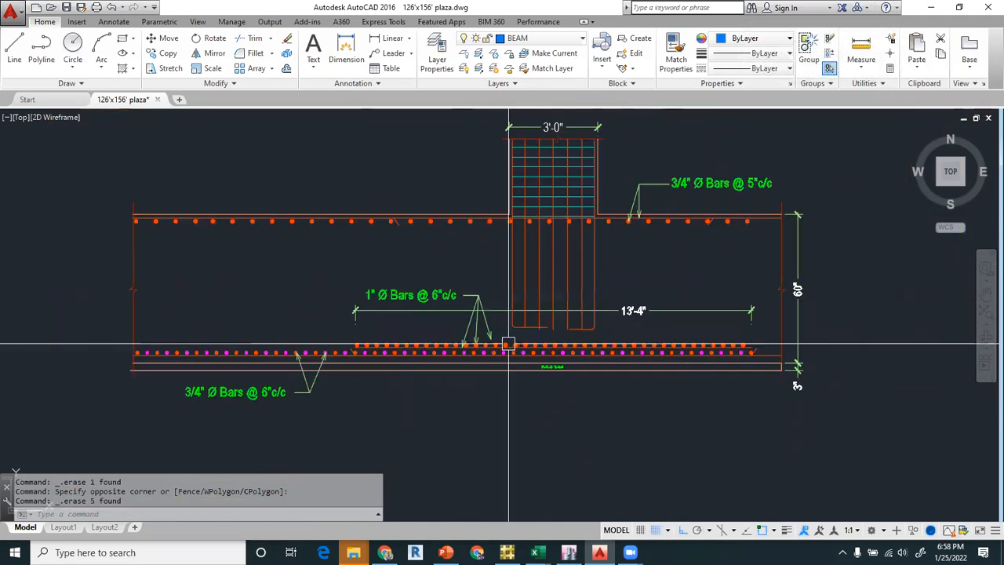
pyautogui.scroll(2, 487, 371)
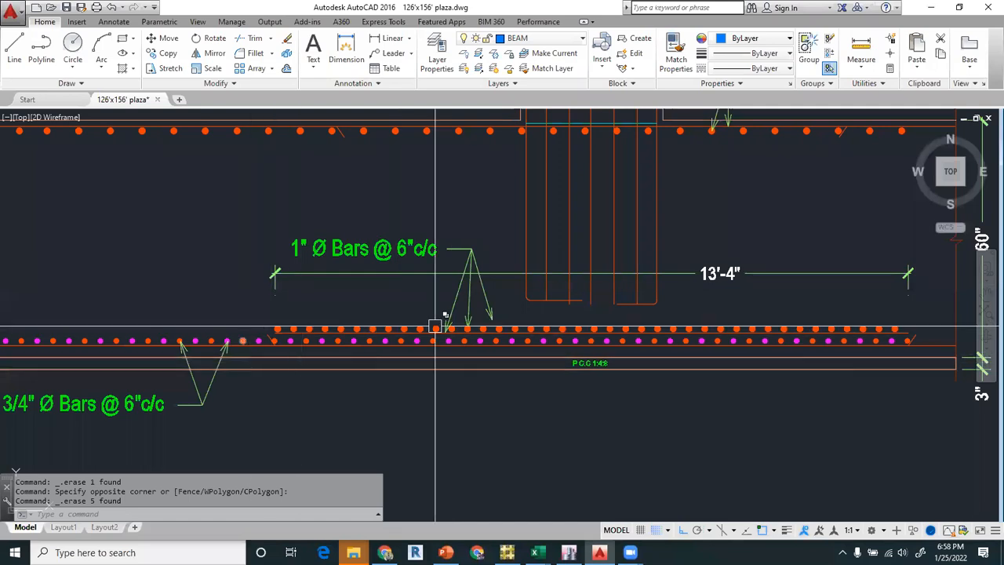
pyautogui.moveTo(214, 396); pyautogui.dragTo(525, 370, button='middle')
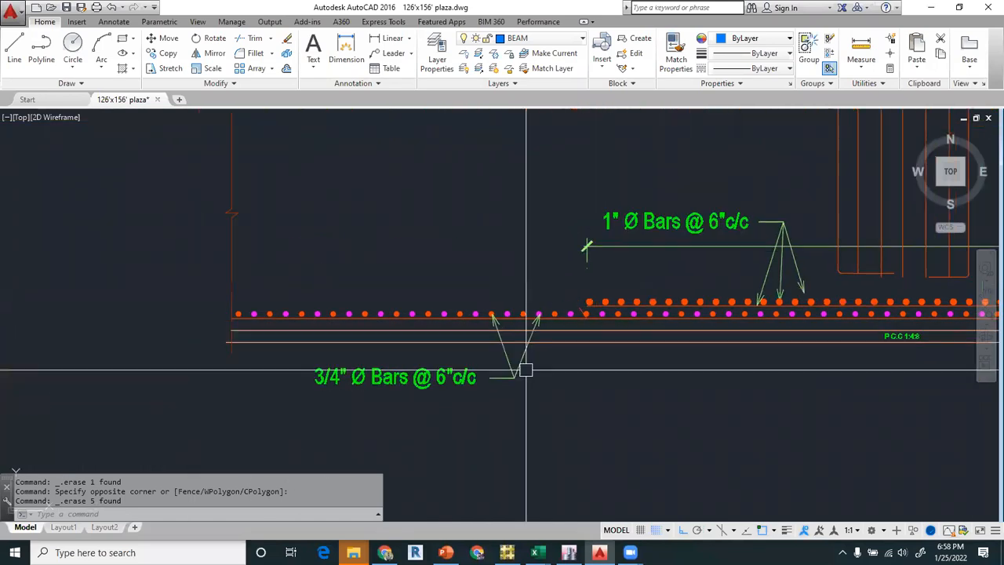
pyautogui.moveTo(612, 376); pyautogui.dragTo(340, 364, button='middle')
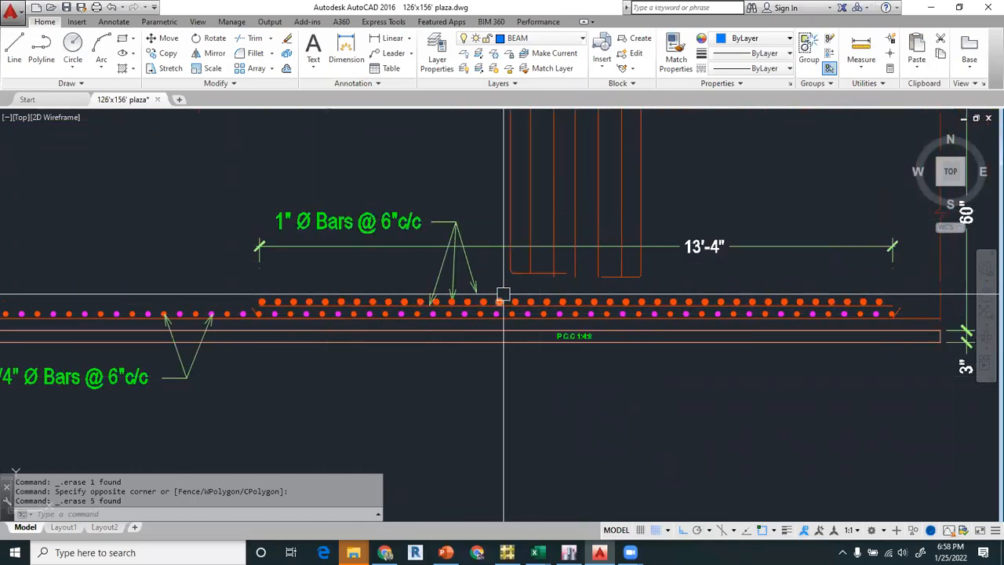
pyautogui.scroll(-3, 503, 295)
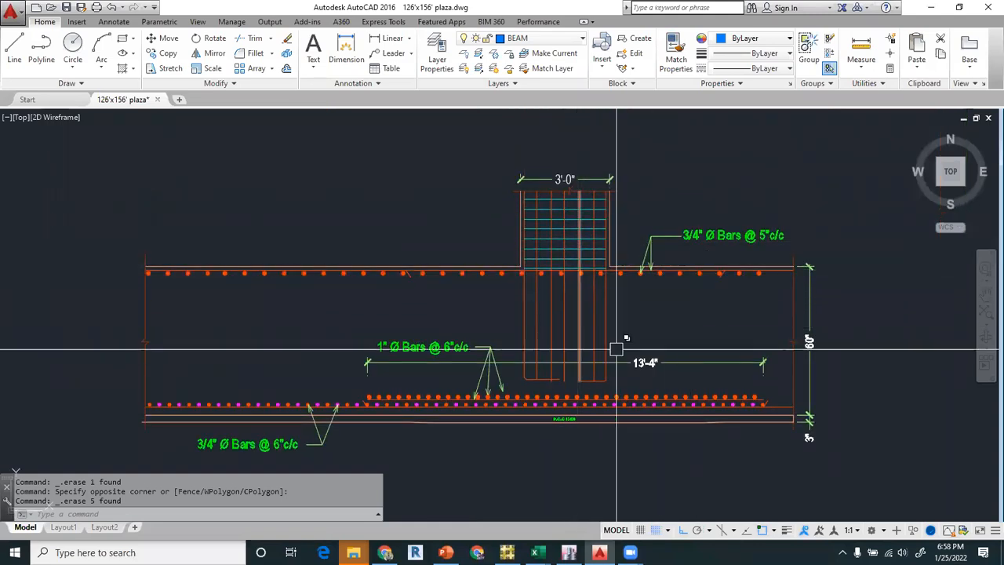
# Copy the additional bottom layer of 1" bars with its line about 3'-9" straight up, beneath the top bars.
pyautogui.scroll(4, 384, 404)
pyautogui.click(408, 365)
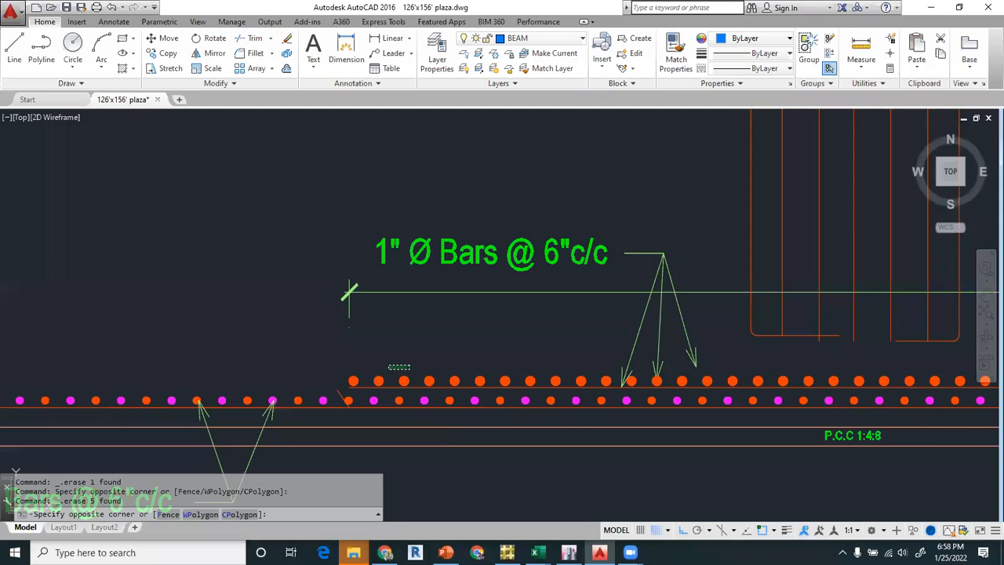
pyautogui.click(342, 387)
pyautogui.scroll(-2, 334, 344)
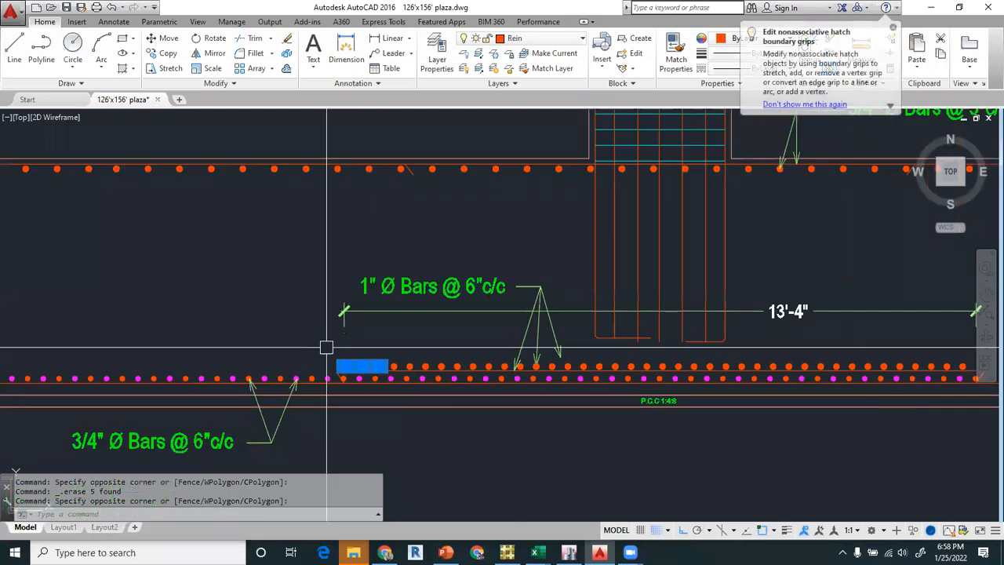
pyautogui.click(337, 352)
pyautogui.scroll(-2, 349, 345)
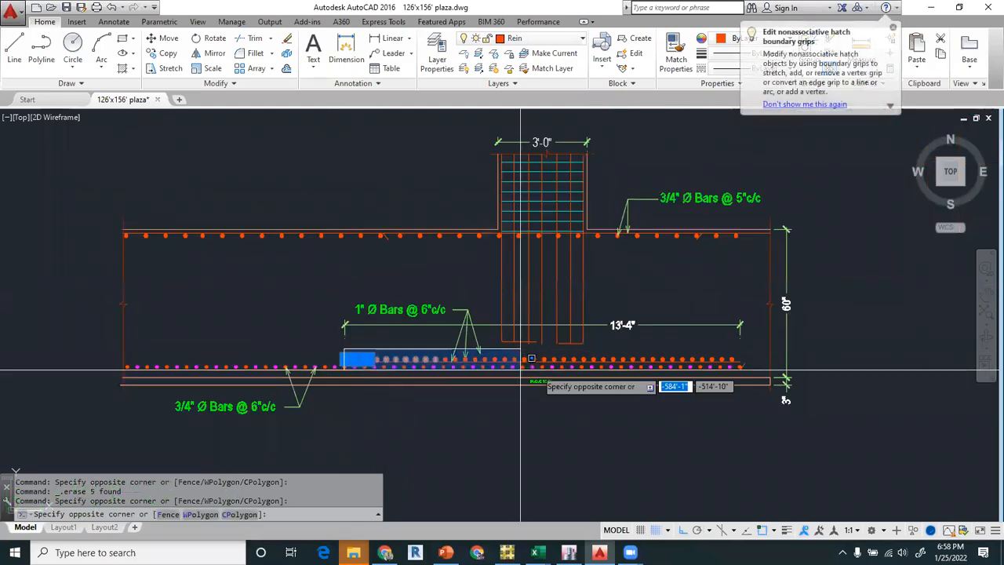
pyautogui.click(751, 367)
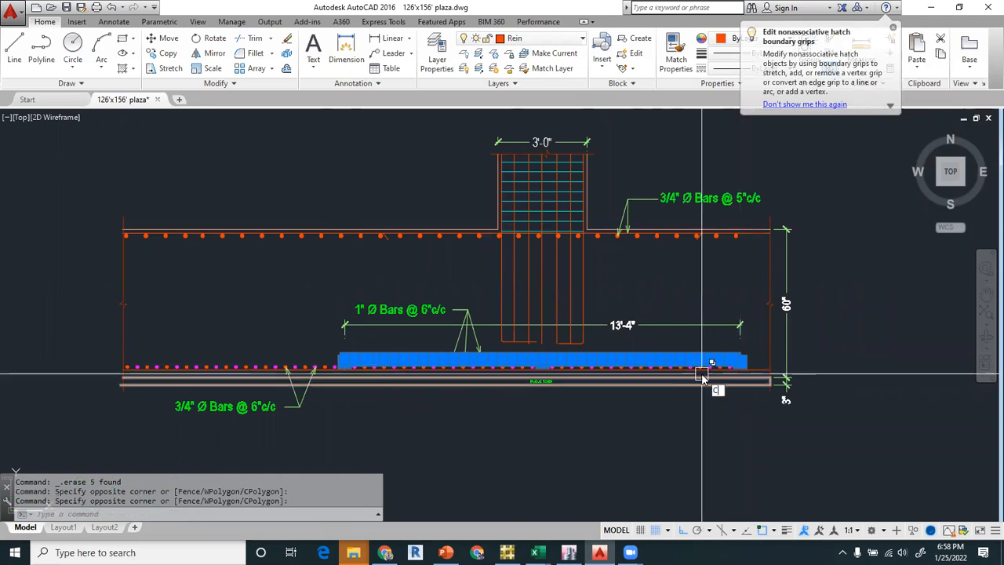
pyautogui.write('co')
pyautogui.press('Return')
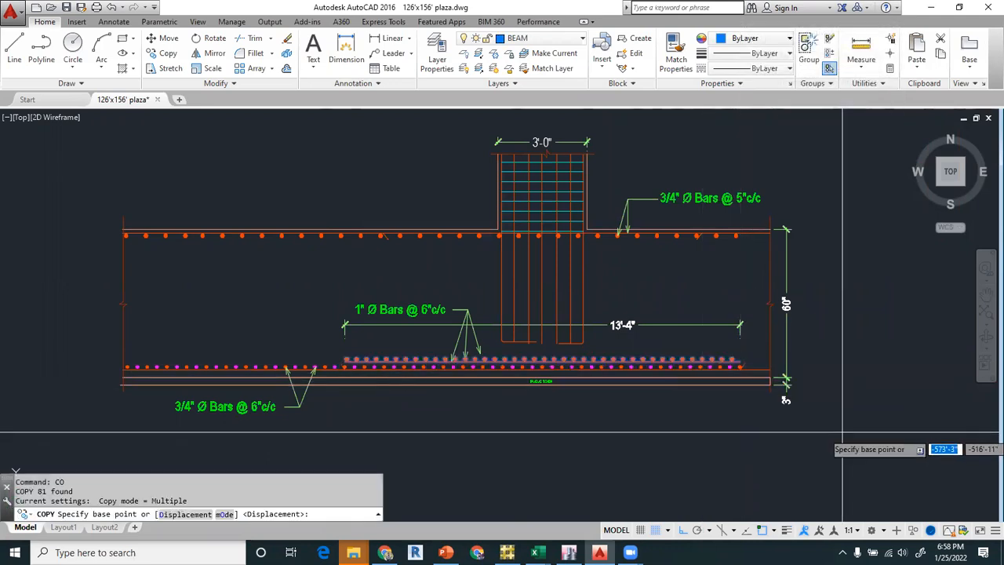
pyautogui.click(843, 431)
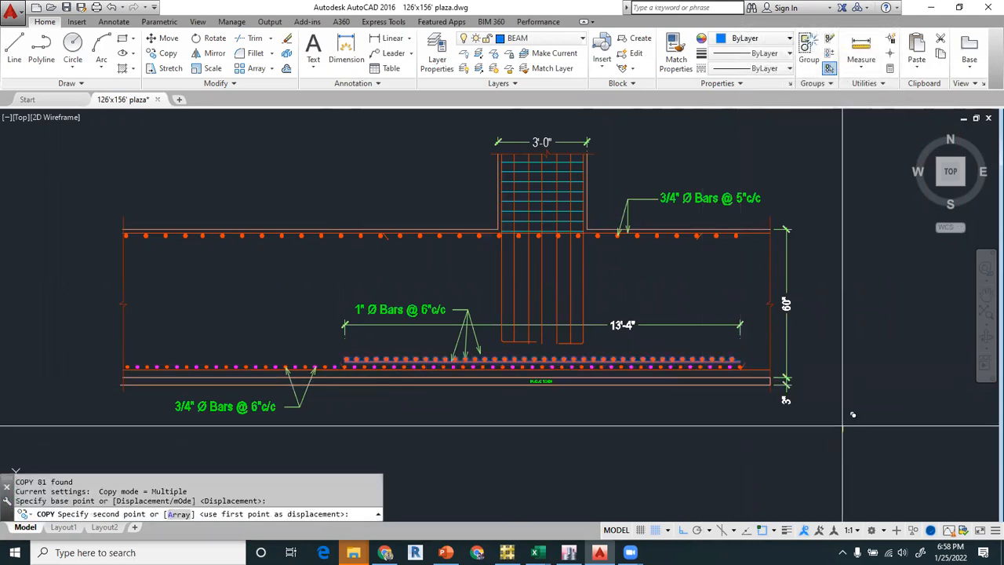
pyautogui.click(852, 309)
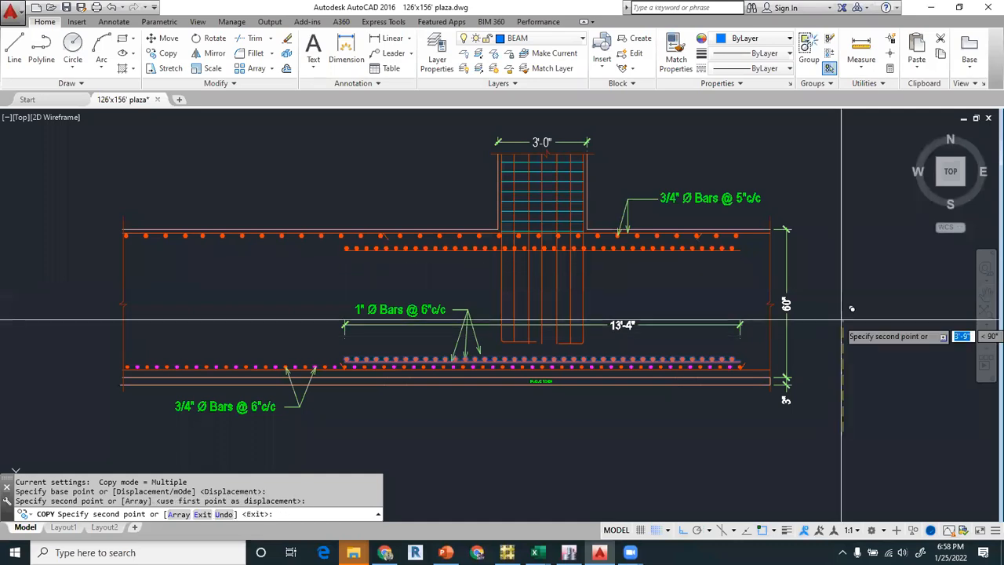
pyautogui.press('Escape')
# Copy the line beneath the new additional top bars about 3" straight up, so it runs above them.
pyautogui.scroll(8, 651, 260)
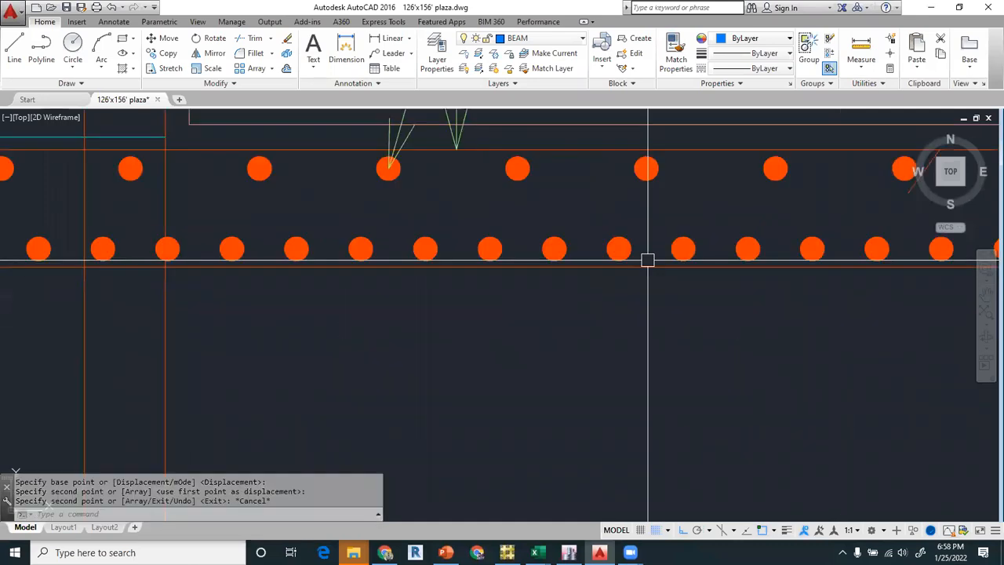
pyautogui.click(648, 260)
pyautogui.write('co')
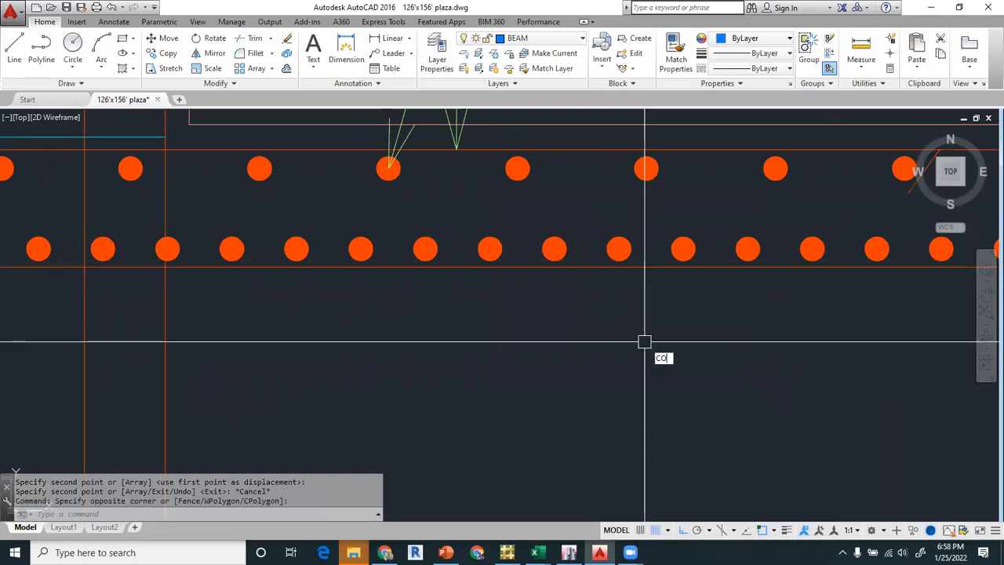
pyautogui.press('Return')
pyautogui.scroll(-2, 605, 334)
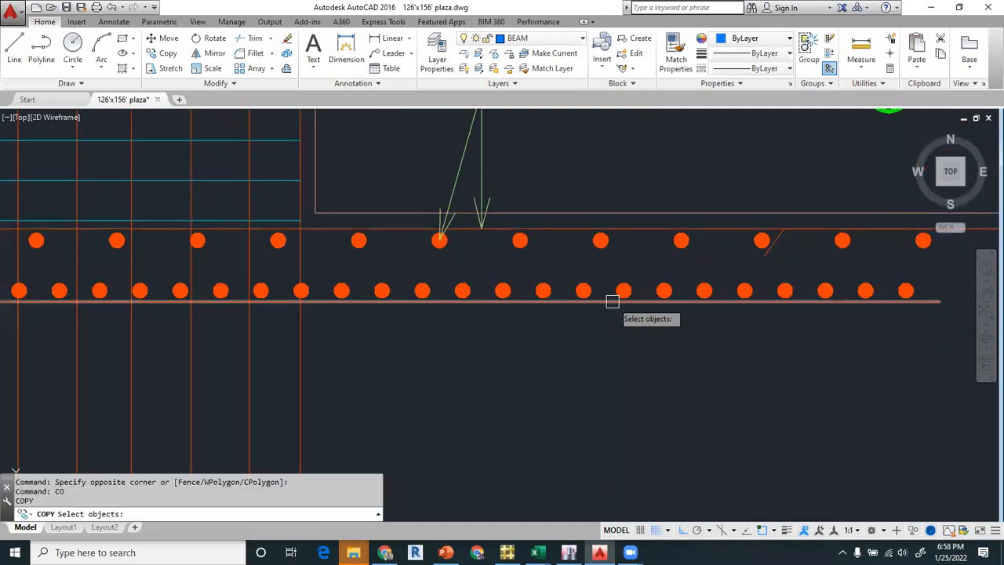
pyautogui.click(612, 302)
pyautogui.press('Return')
pyautogui.click(628, 387)
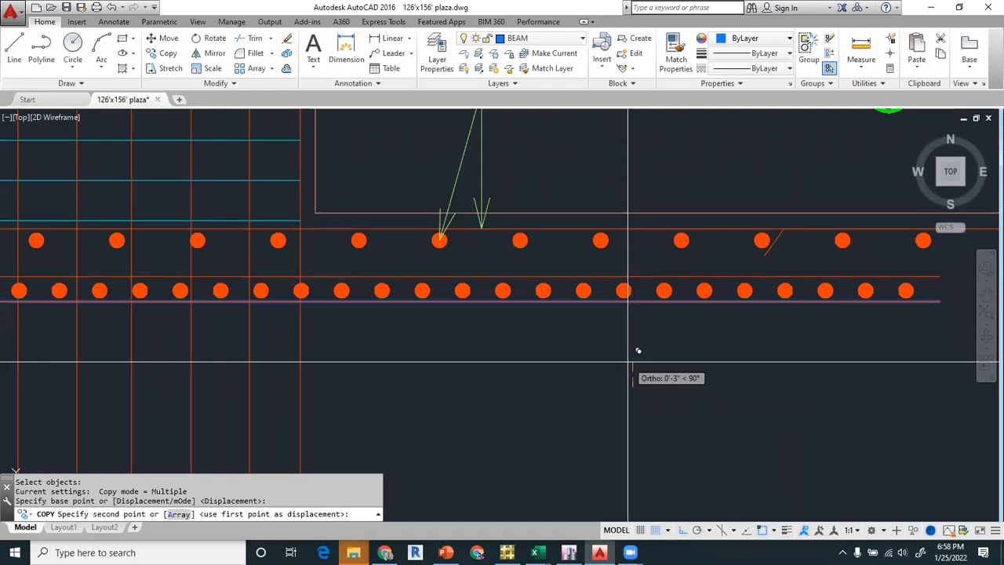
pyautogui.click(629, 364)
pyautogui.press('Escape')
# Erase the original line beneath the additional top bars.
pyautogui.scroll(-5, 624, 345)
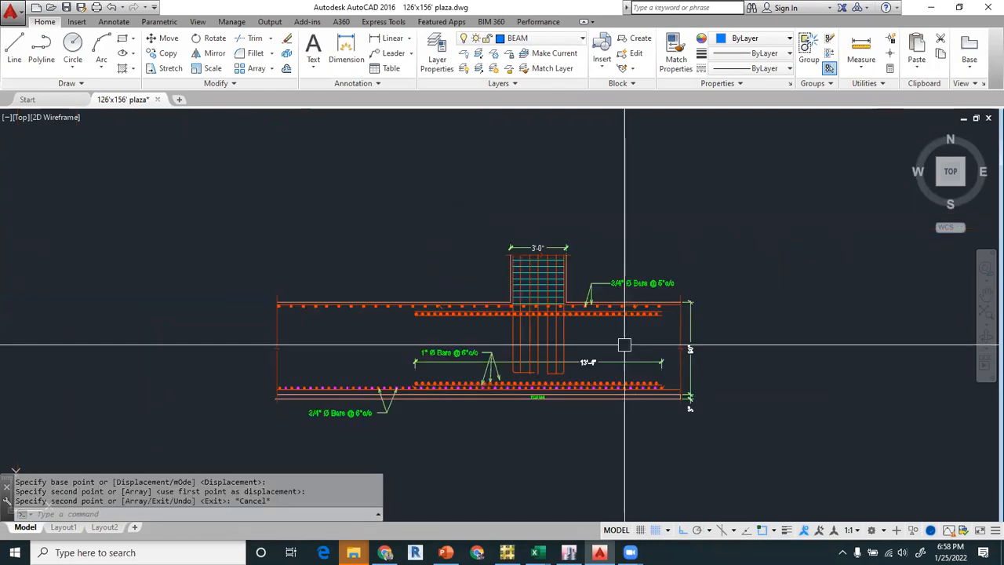
pyautogui.scroll(8, 521, 332)
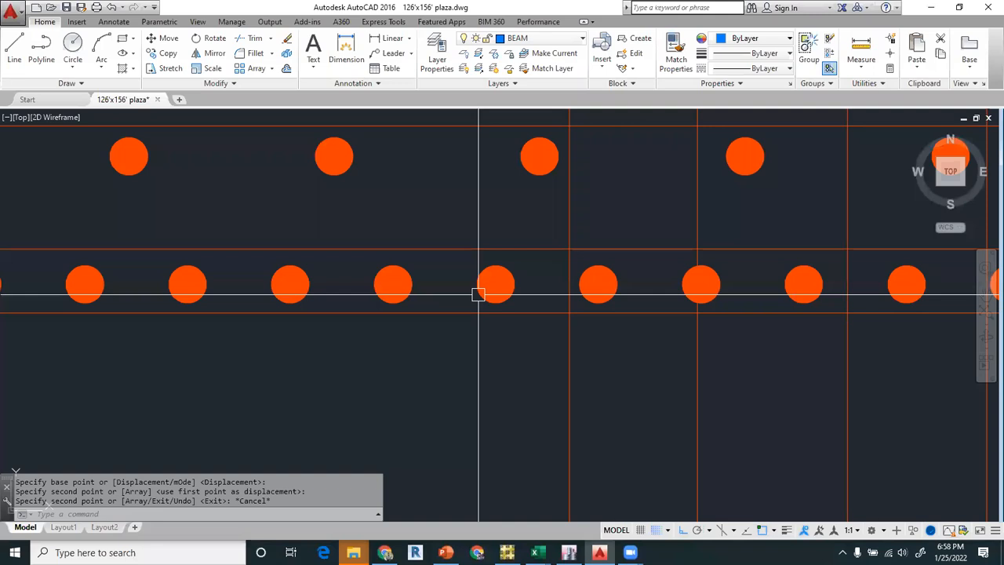
pyautogui.click(466, 313)
pyautogui.press('Return')
pyautogui.scroll(-8, 465, 266)
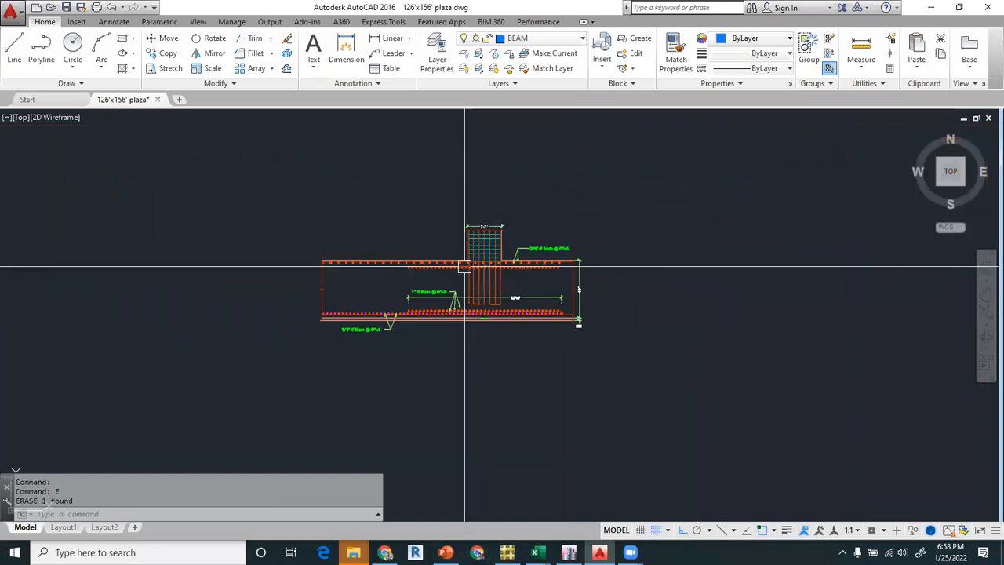
# Change the text of the 13'-4" dimension above the additional bottom bars to 8'-0".
pyautogui.scroll(4, 467, 294)
pyautogui.scroll(2, 483, 312)
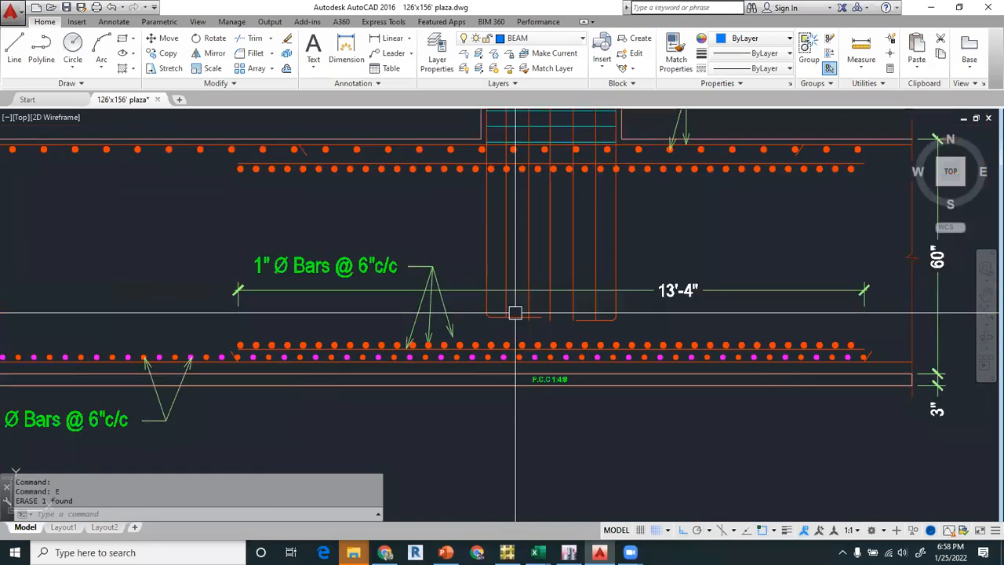
pyautogui.scroll(2, 686, 291)
pyautogui.doubleClick(694, 292)
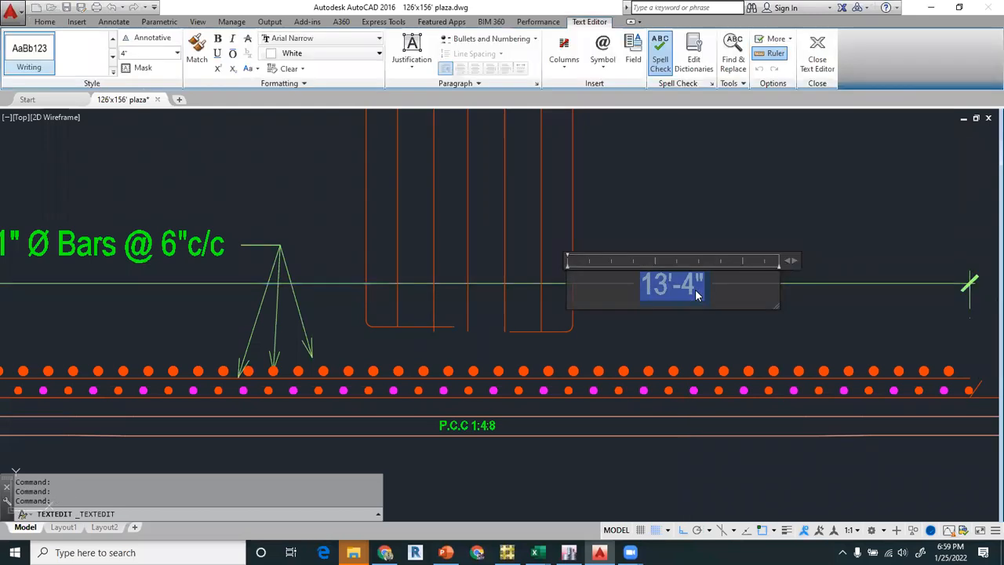
pyautogui.write("8'")
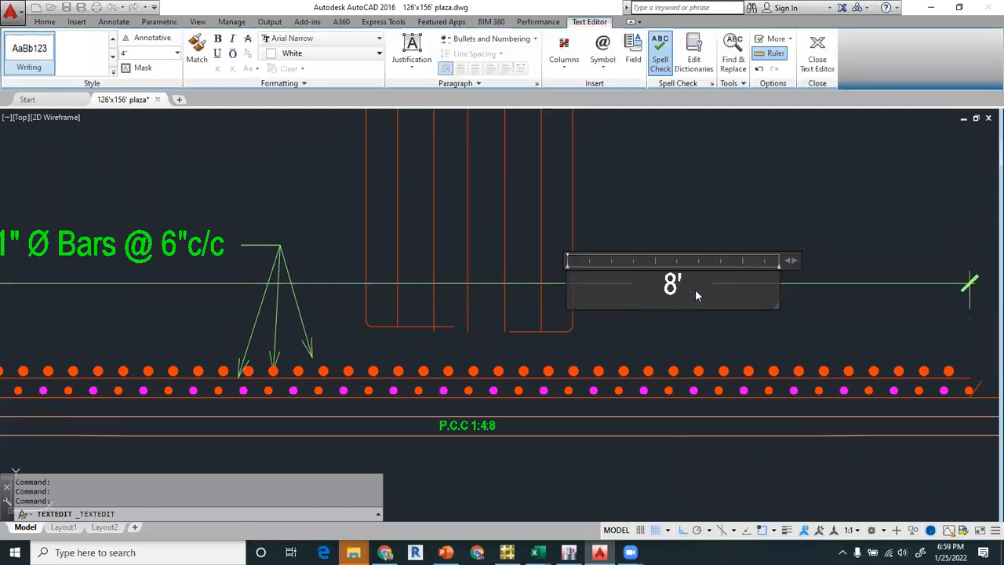
pyautogui.write('-0"')
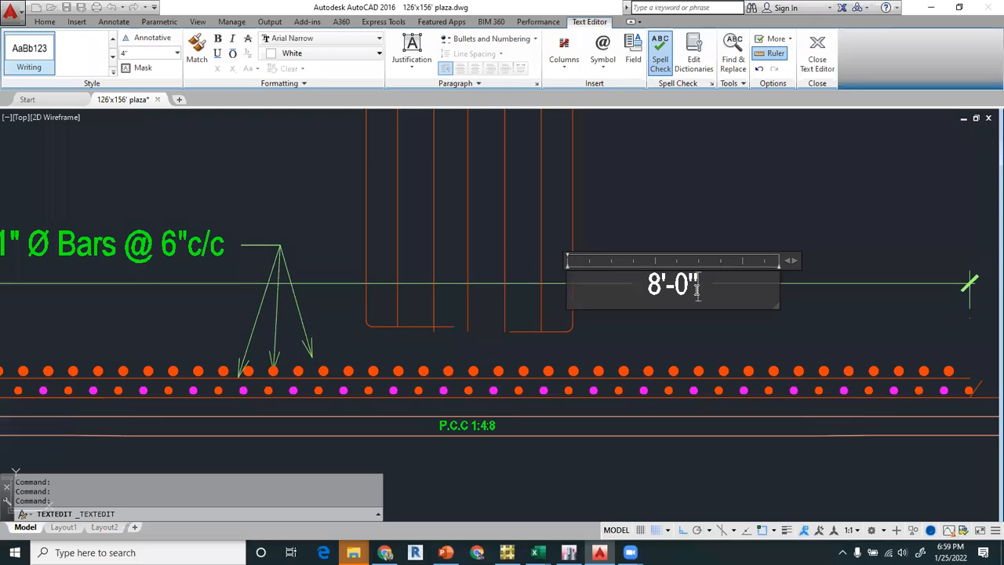
pyautogui.click(737, 214)
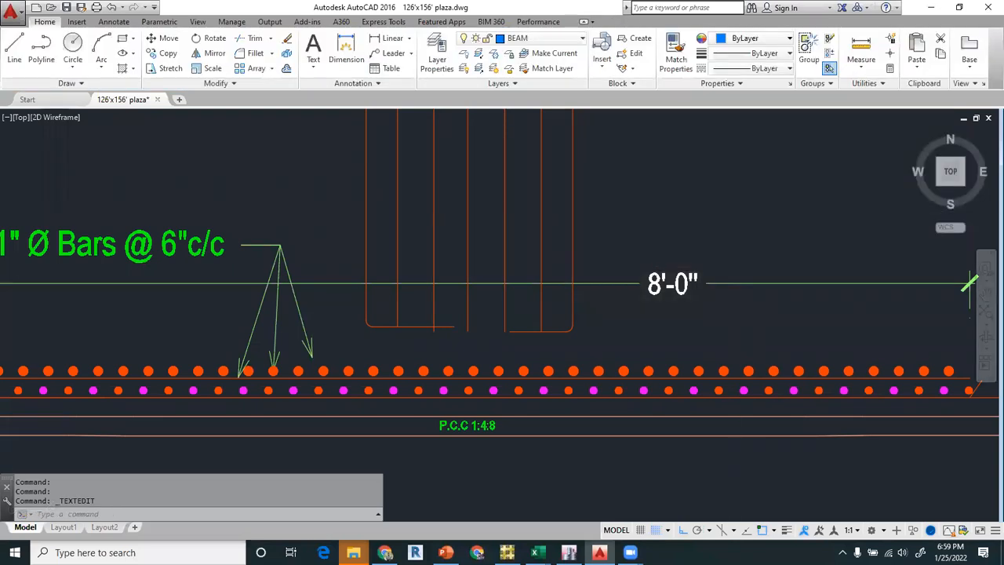
pyautogui.scroll(-5, 492, 272)
pyautogui.scroll(4, 648, 203)
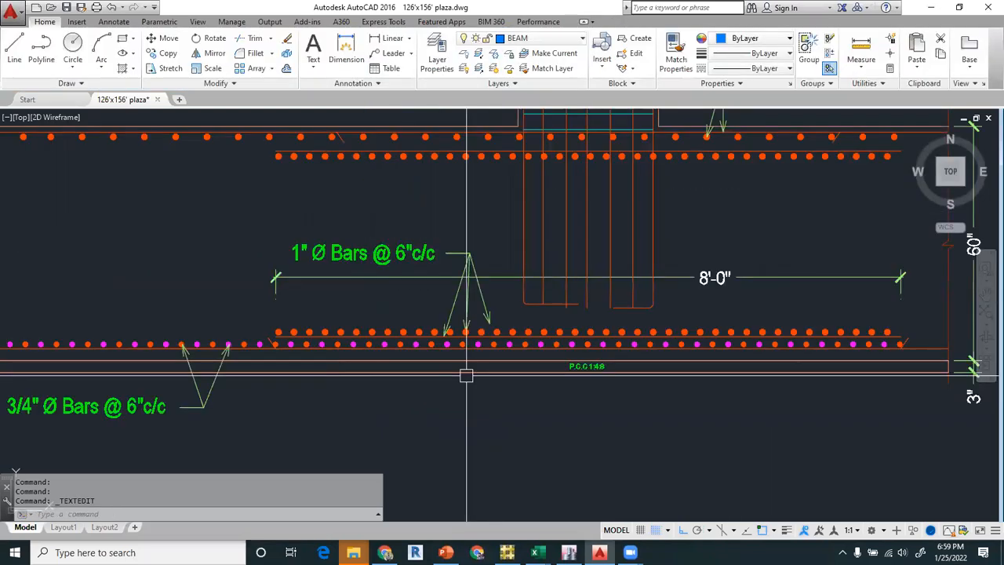
# Copy the 8'-0" dimension straight up so it sits beneath the additional top bars, and save the drawing.
pyautogui.scroll(-2, 586, 335)
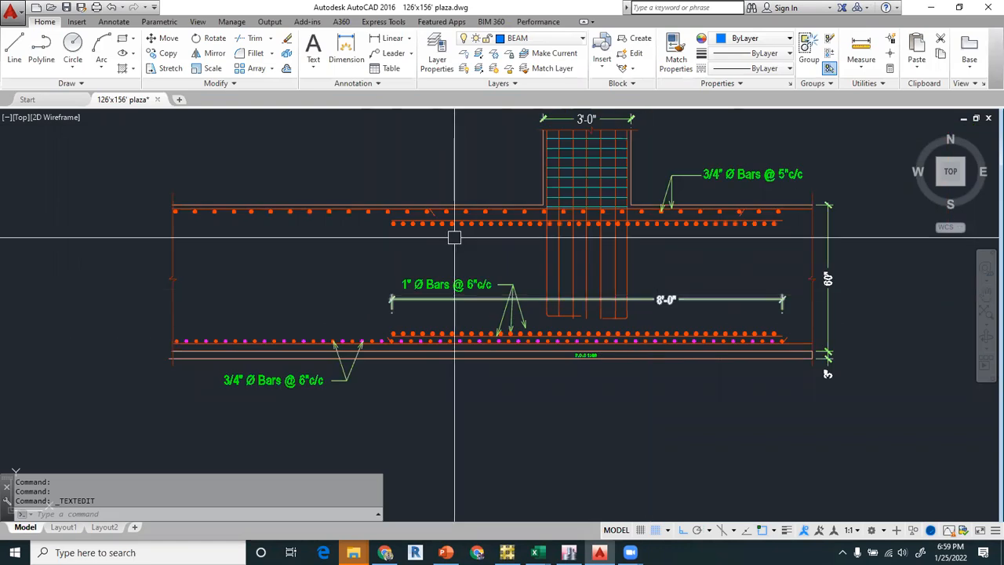
pyautogui.click(720, 302)
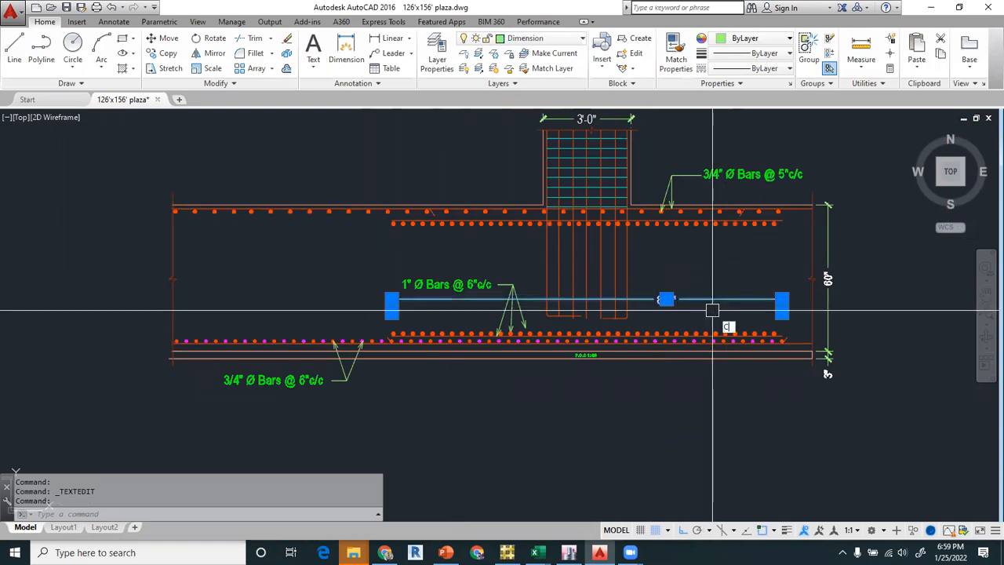
pyautogui.scroll(-2, 639, 322)
pyautogui.write('co')
pyautogui.press('Return')
pyautogui.click(853, 428)
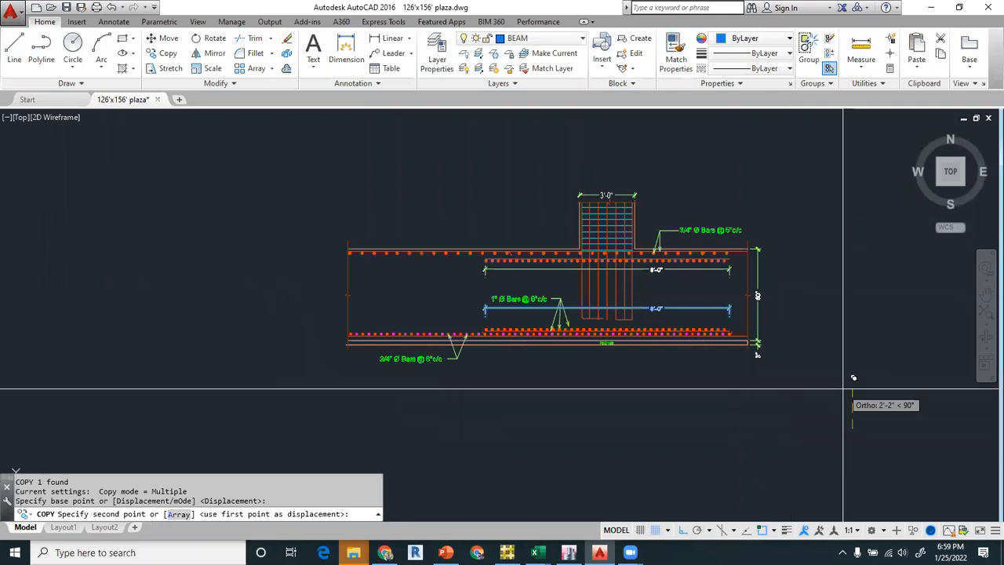
pyautogui.press('Escape')
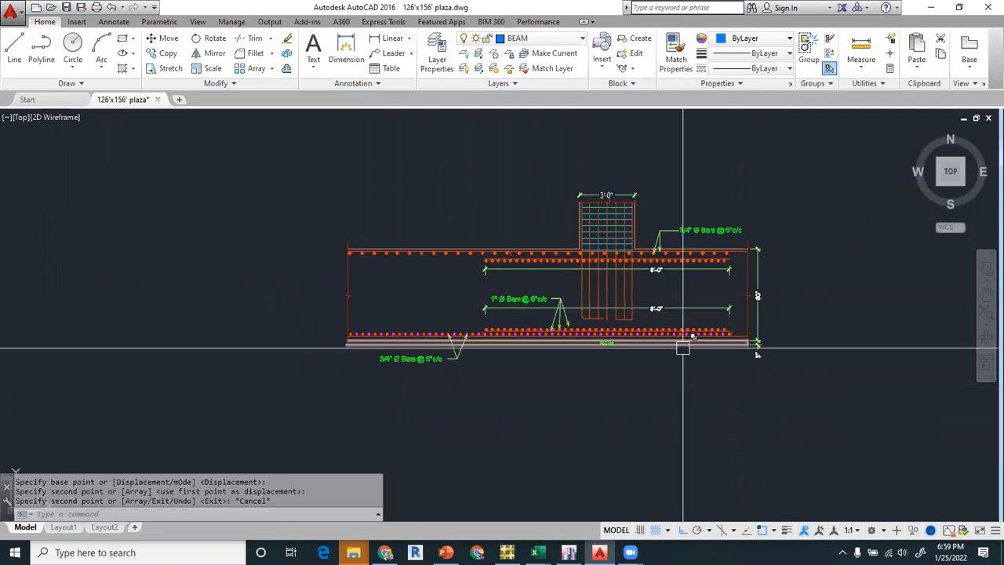
pyautogui.hotkey('ctrl', 's')
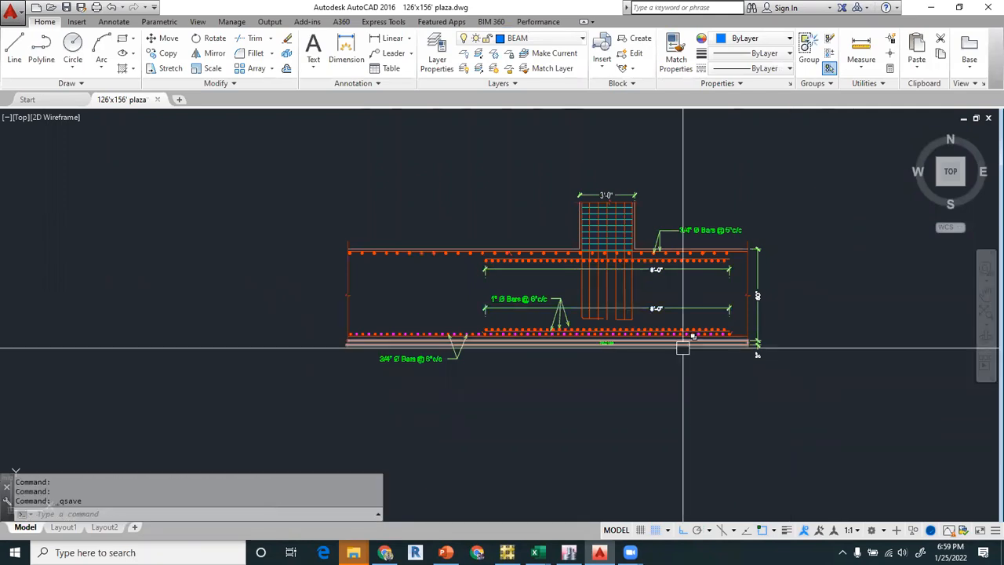
# Change the text of the raft's 60" vertical depth dimension to 39".
pyautogui.scroll(4, 667, 330)
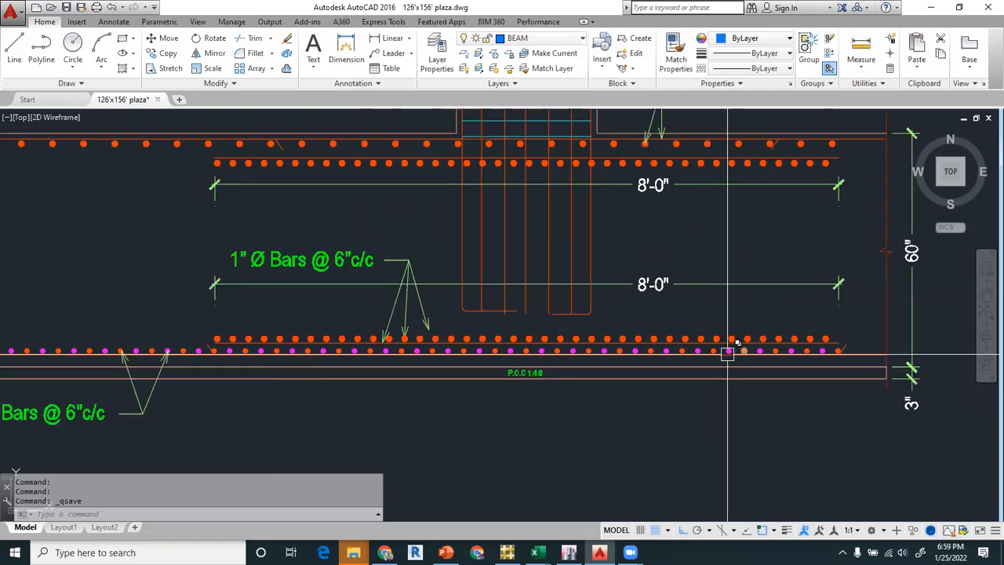
pyautogui.scroll(-2, 748, 352)
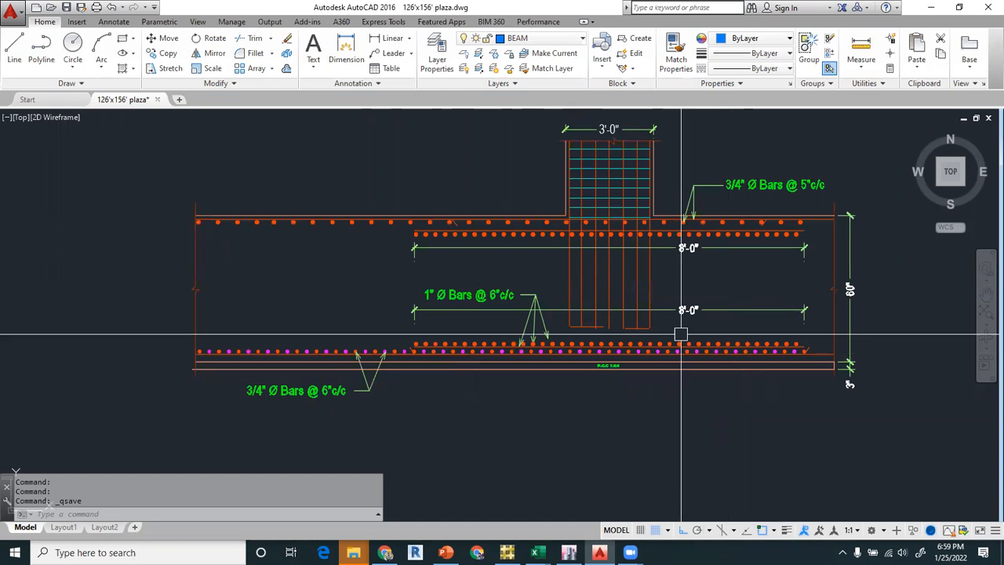
pyautogui.moveTo(698, 297); pyautogui.dragTo(639, 318, button='middle')
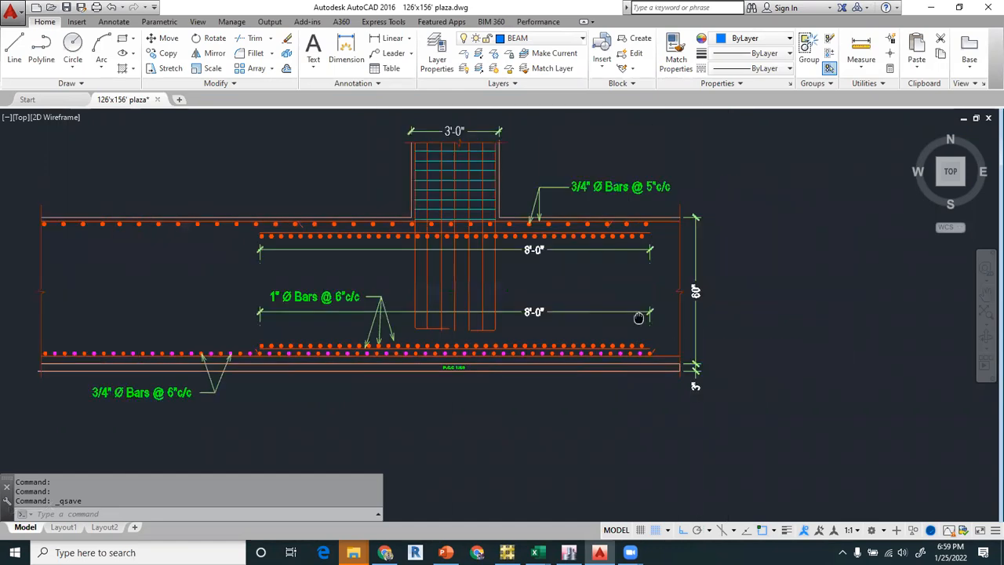
pyautogui.scroll(4, 650, 300)
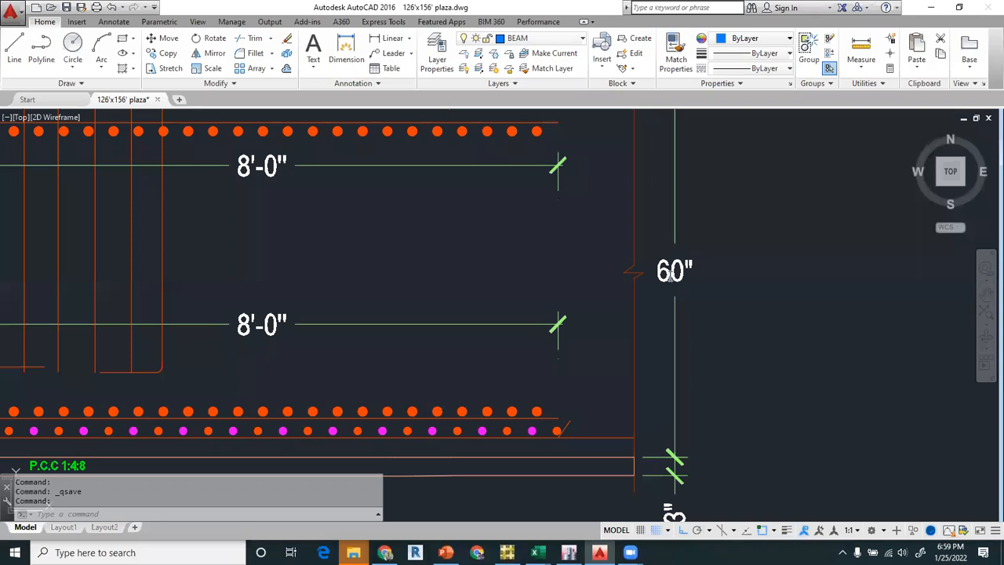
pyautogui.doubleClick(642, 284)
pyautogui.write('3"')
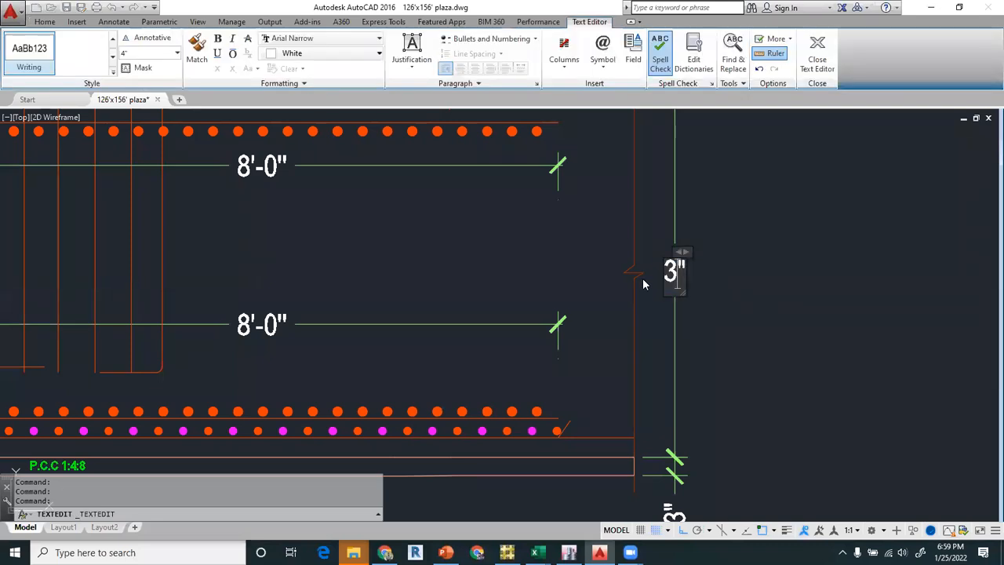
pyautogui.write('9')
pyautogui.click(751, 333)
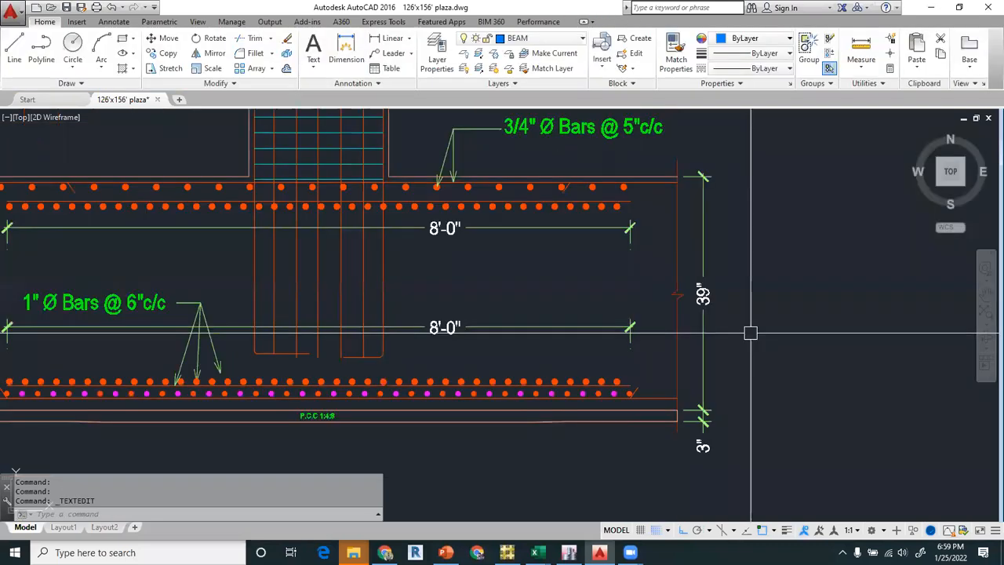
# Replace the 3/4" Ø bar label below the raft with #8@6"C/C.
pyautogui.scroll(-2, 751, 333)
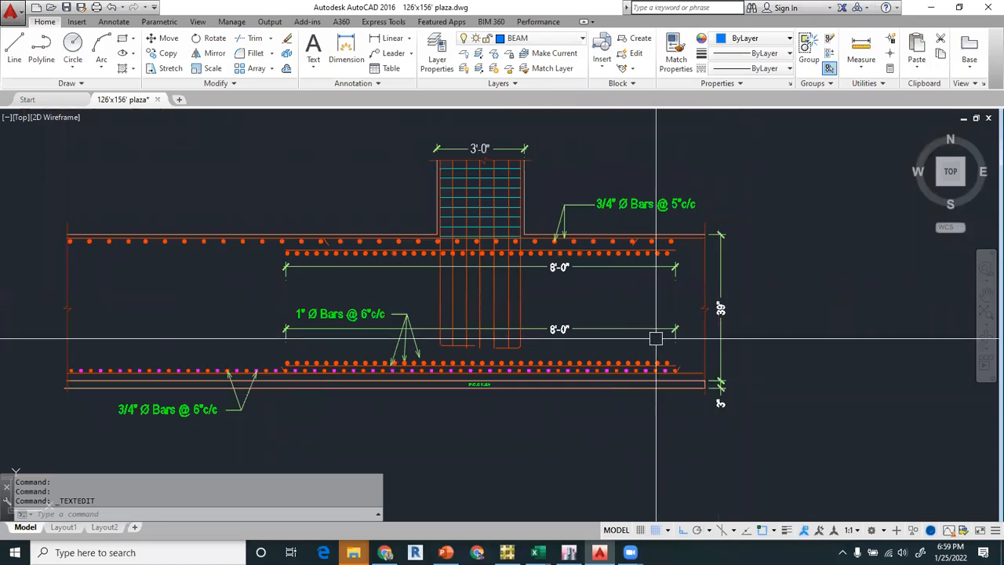
pyautogui.moveTo(230, 410); pyautogui.dragTo(432, 391, button='middle')
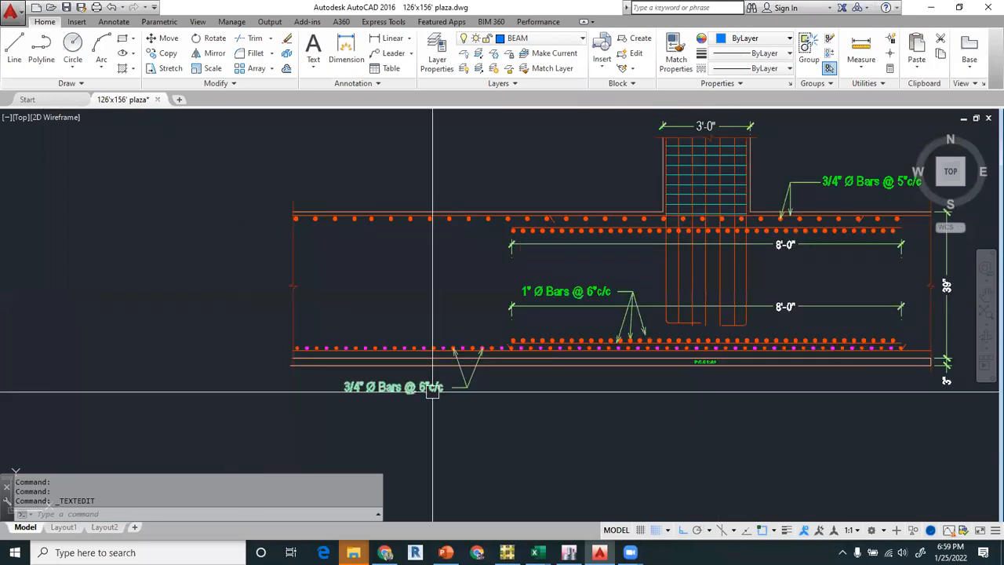
pyautogui.scroll(2, 433, 392)
pyautogui.click(427, 393)
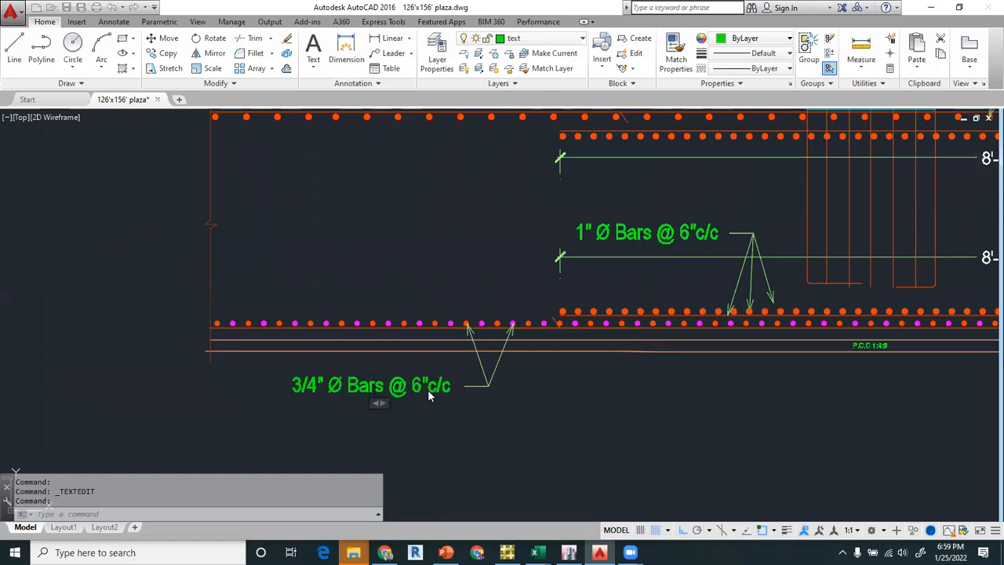
pyautogui.doubleClick(427, 392)
pyautogui.write('#')
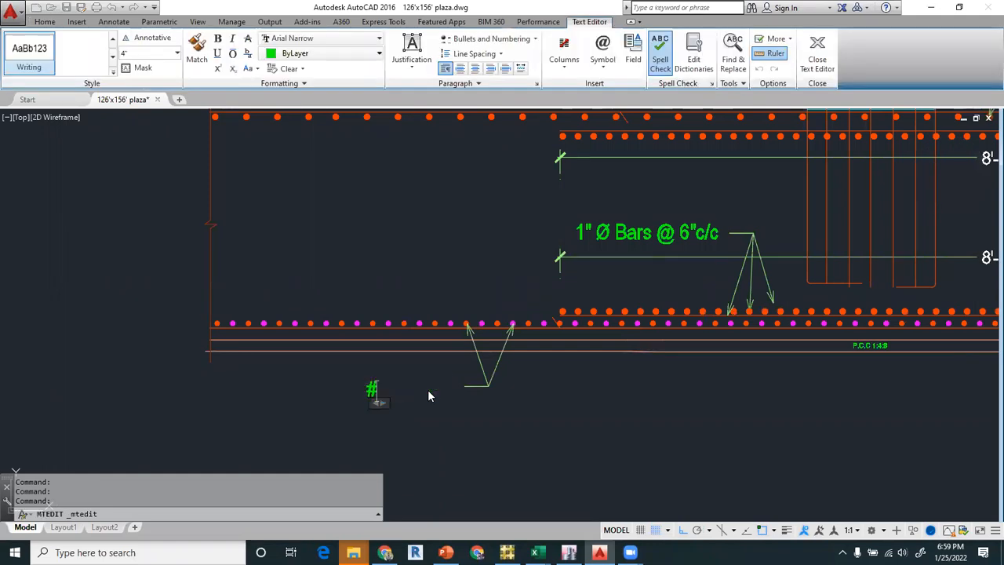
pyautogui.write('8')
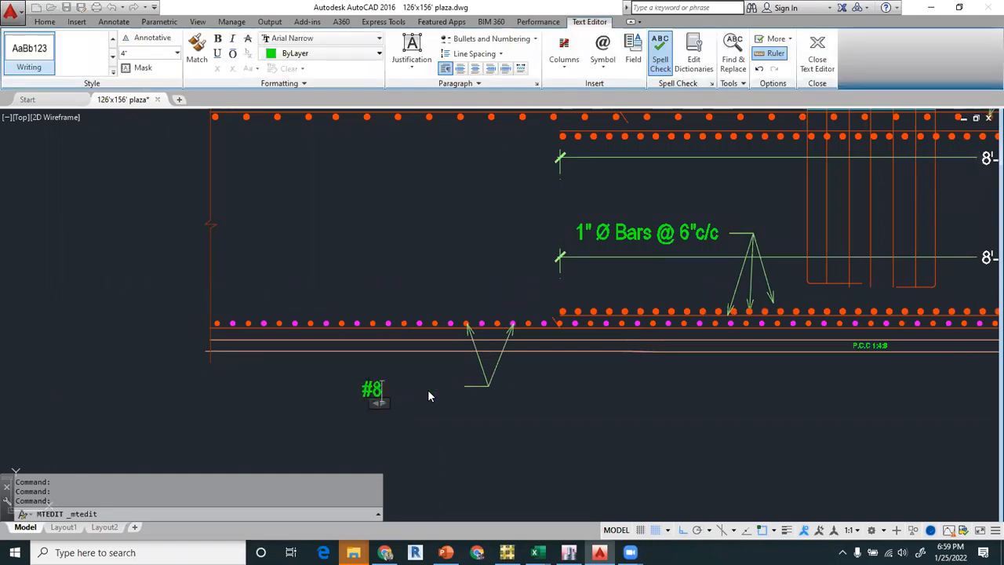
pyautogui.write('@6"C/C')
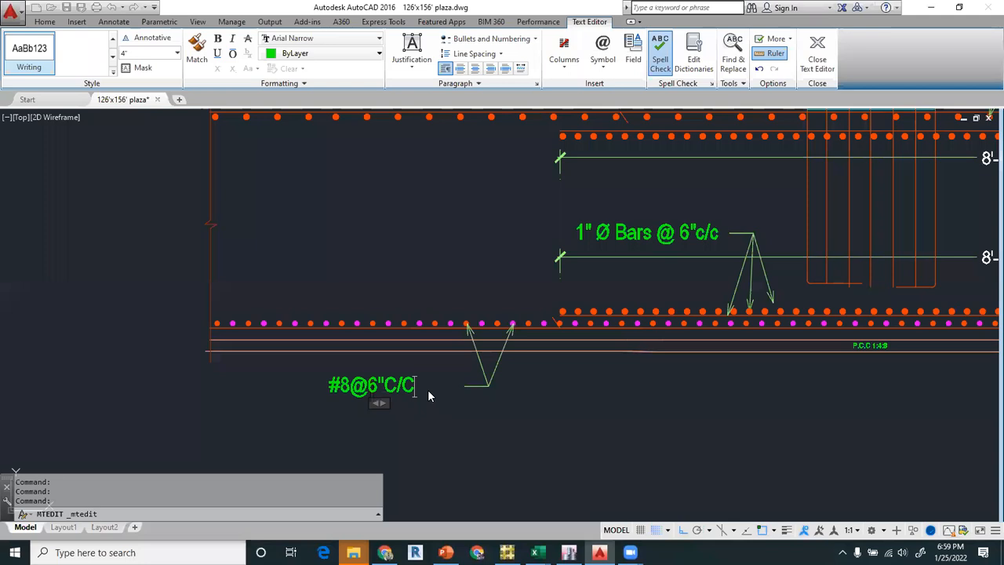
# Move the #8@6"C/C label horizontally about 11" so it meets its leader line.
pyautogui.click(410, 394)
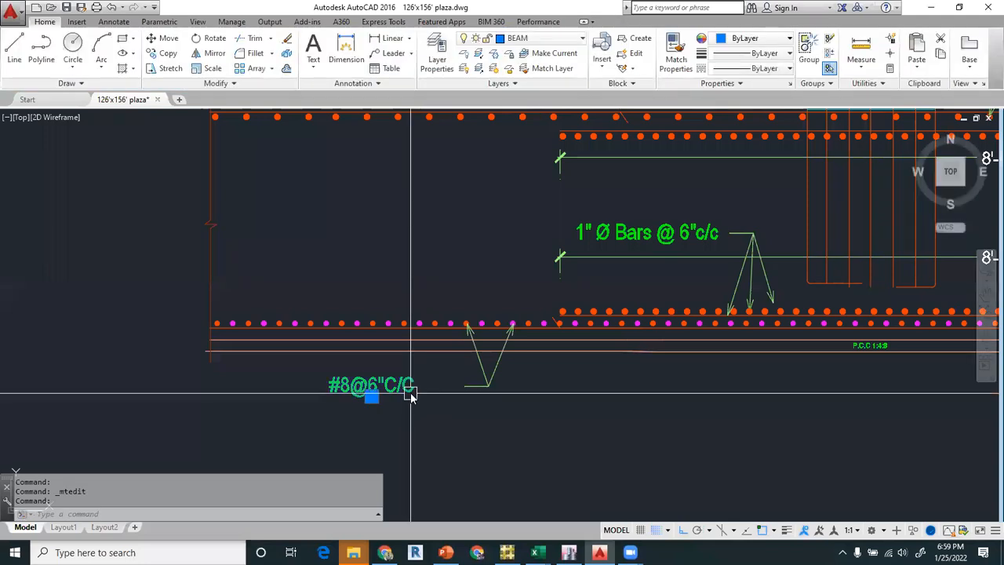
pyautogui.write('m')
pyautogui.press('Return')
pyautogui.click(426, 439)
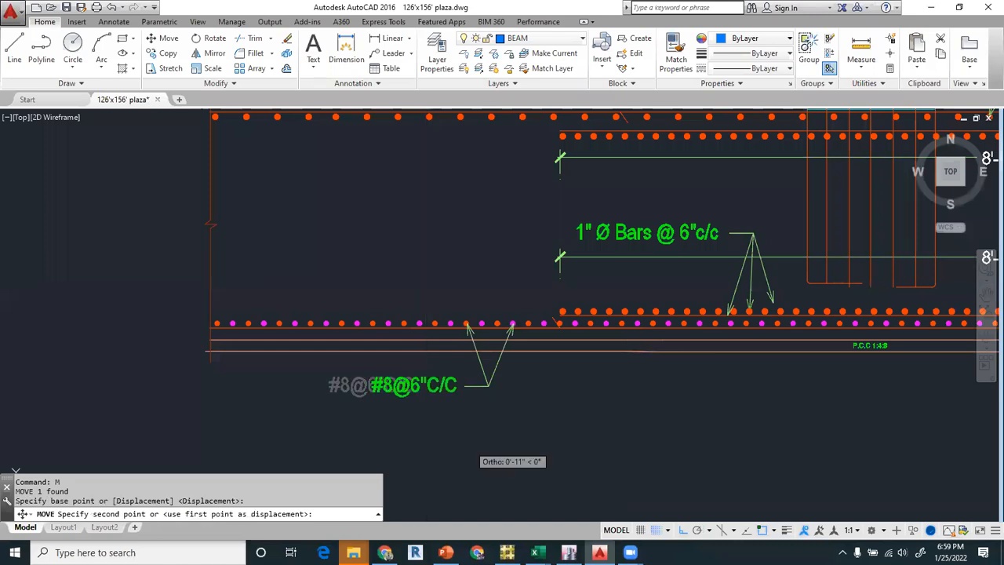
pyautogui.click(468, 443)
# Erase the 1" Ø Bars @ 6"c/c label and the 3/4" Ø Bars @ 5"c/c label, keeping their leaders.
pyautogui.moveTo(681, 232); pyautogui.dragTo(485, 234, button='middle')
pyautogui.click(482, 233)
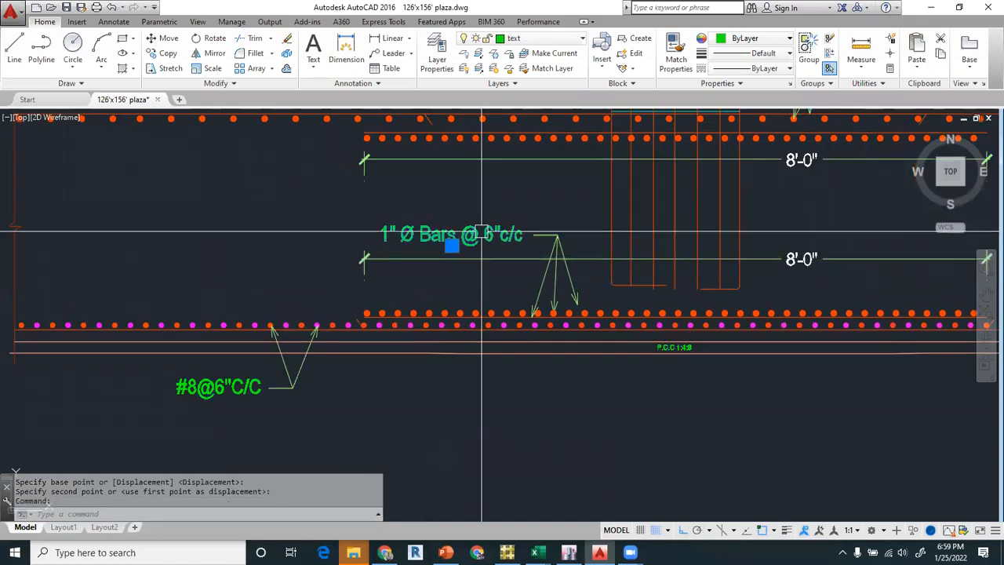
pyautogui.press('Delete')
pyautogui.scroll(-2, 483, 233)
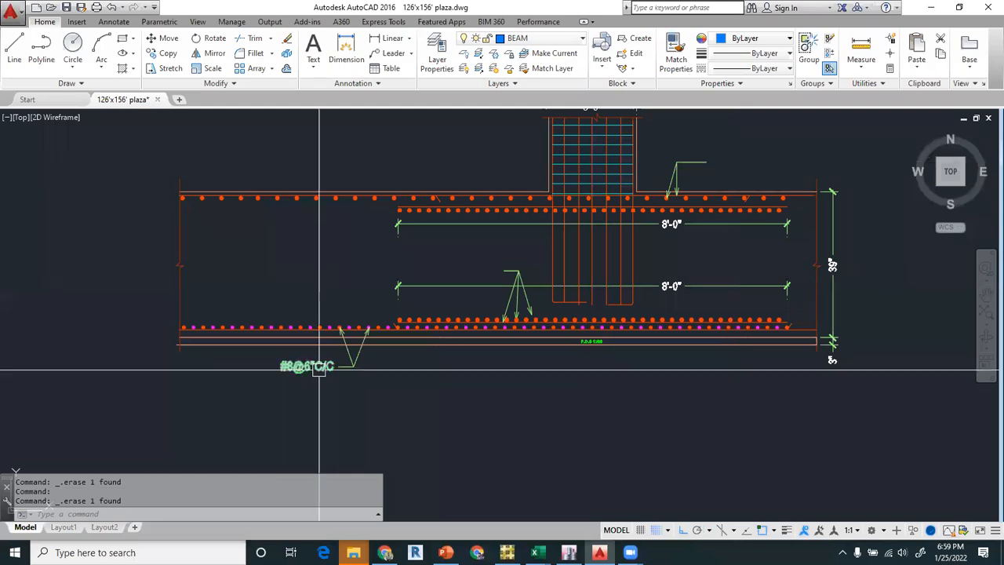
# Copy the #8@6"C/C label with Ortho off to the unlabelled leaders of the additional bottom bars and the top bars.
pyautogui.click(316, 371)
pyautogui.write('co')
pyautogui.press('Return')
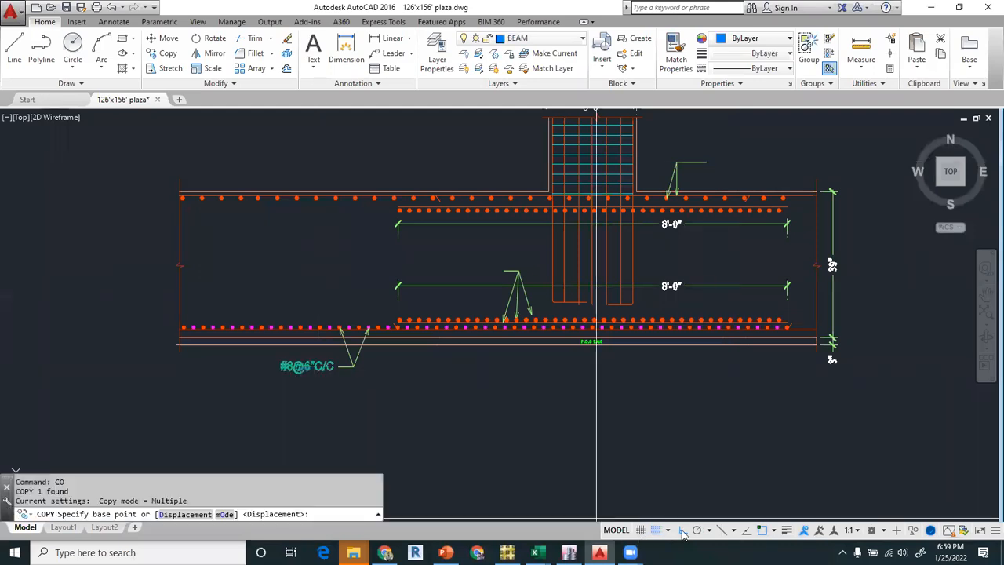
pyautogui.click(340, 439)
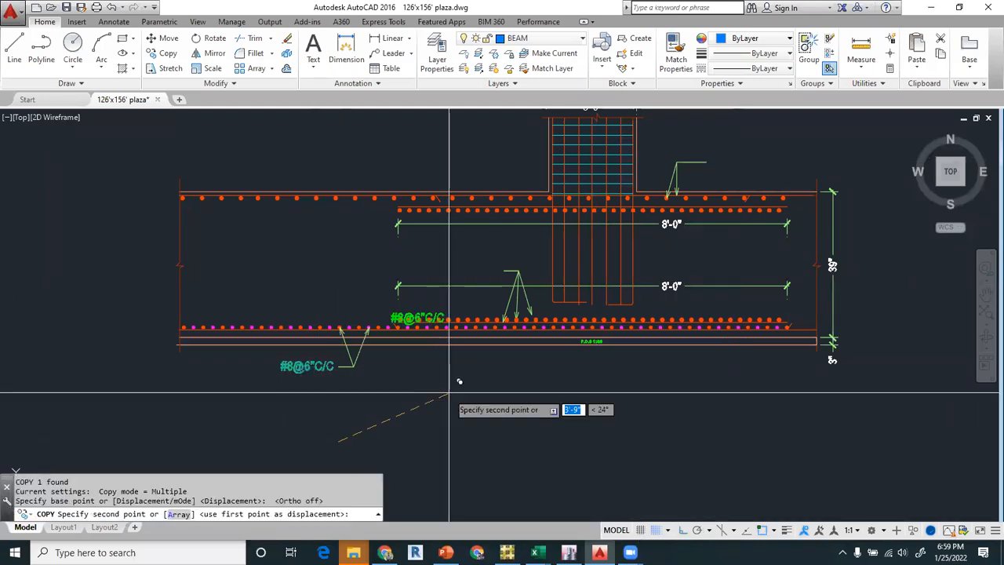
pyautogui.click(759, 235)
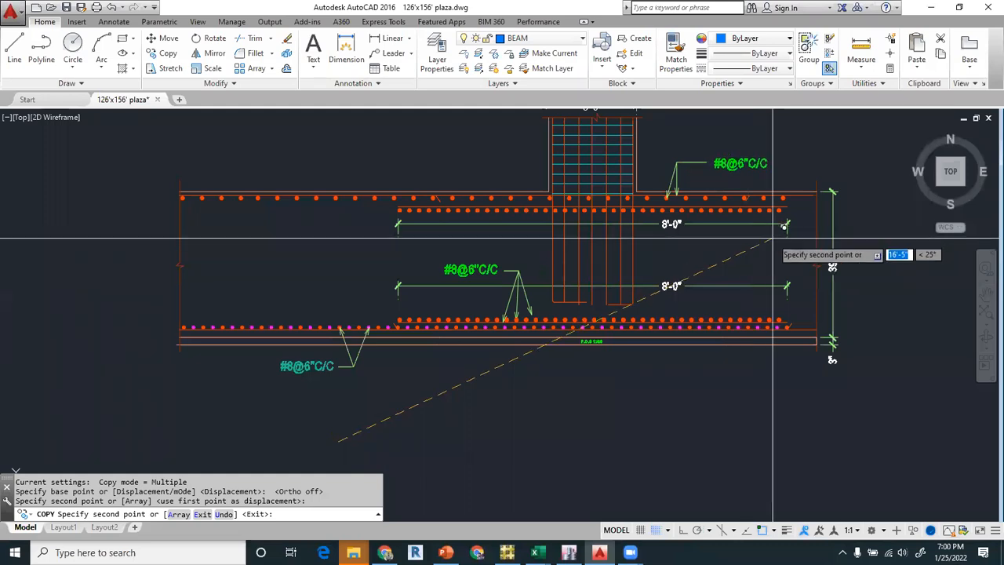
pyautogui.press('Escape')
# Copy the vertical top-bar leader twice, pointing one arrow at an additional top bar and the other at those bars' line.
pyautogui.scroll(5, 704, 188)
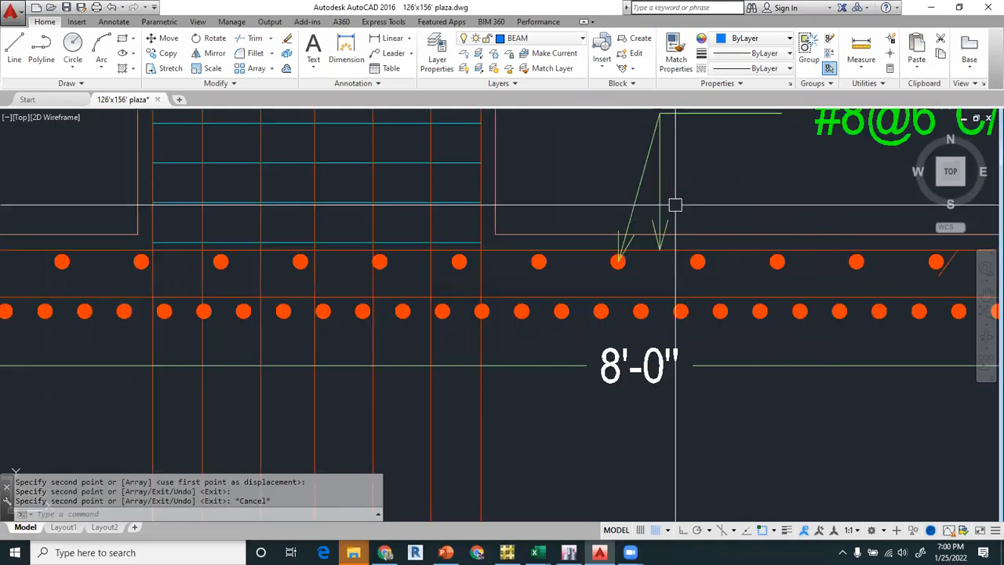
pyautogui.click(668, 246)
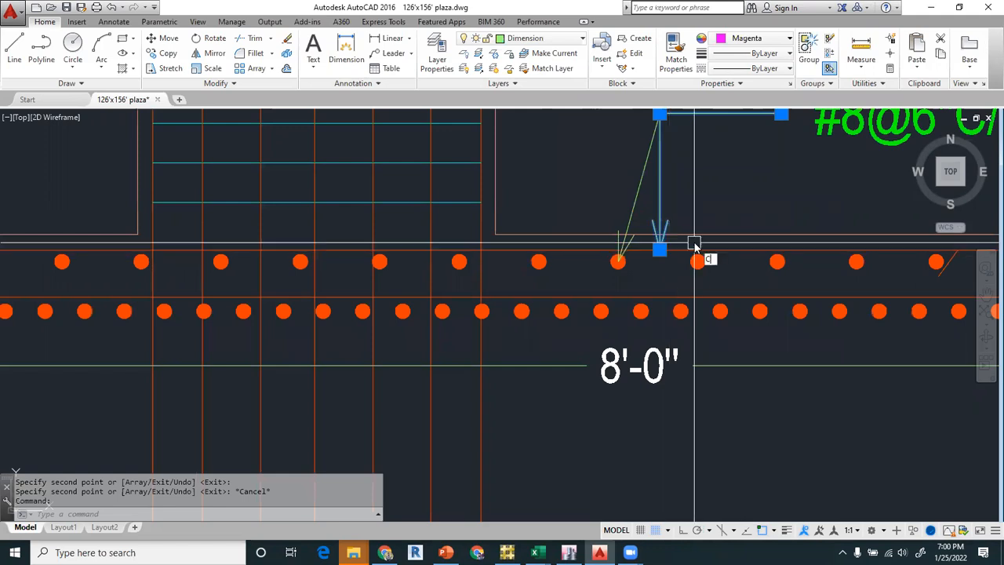
pyautogui.write('co')
pyautogui.press('Return')
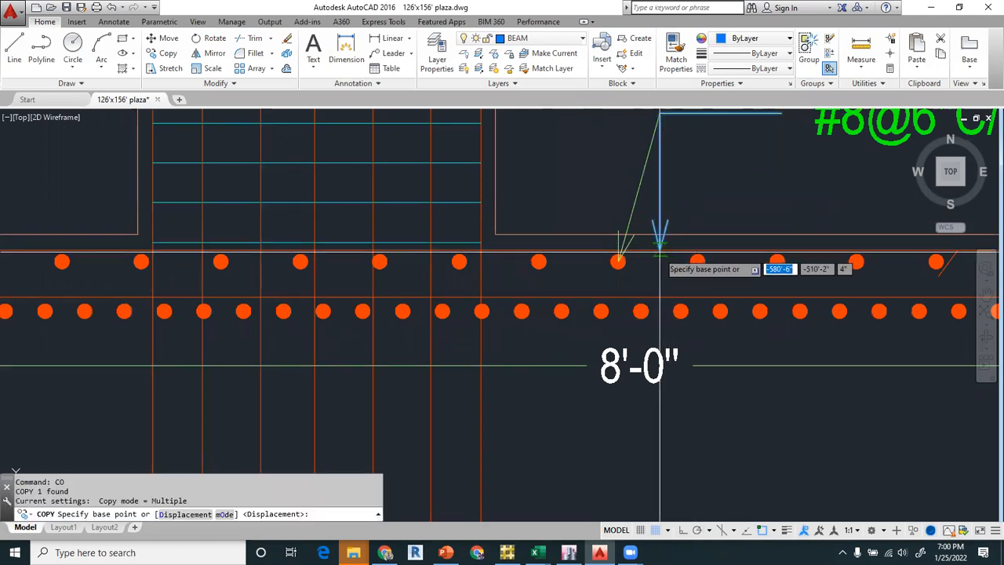
pyautogui.click(659, 244)
pyautogui.click(674, 291)
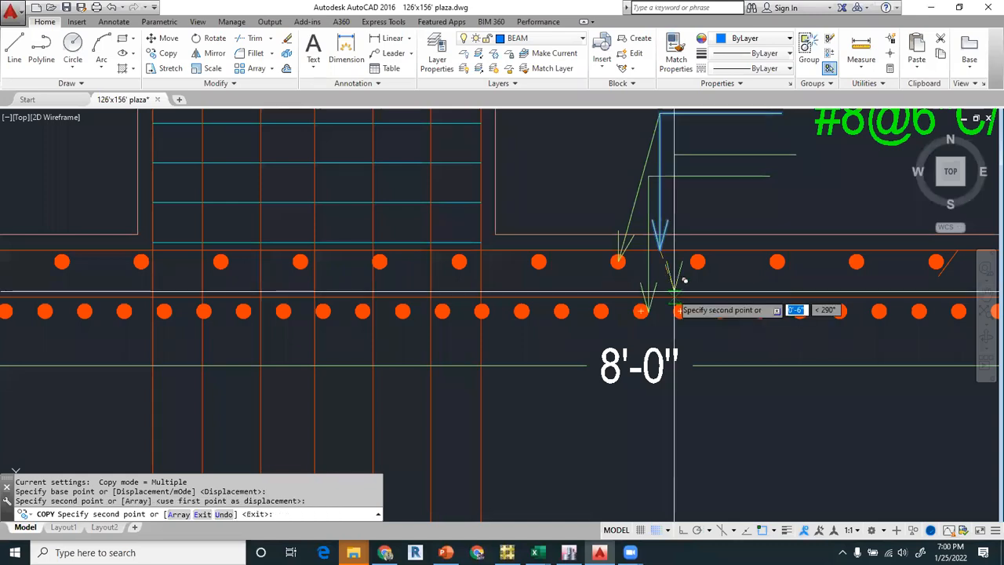
pyautogui.press('Escape')
# Stretch the elbows and landing ends of both copied leaders onto those of the original top-bar leader.
pyautogui.moveTo(687, 243); pyautogui.dragTo(651, 328, button='middle')
pyautogui.click(671, 255)
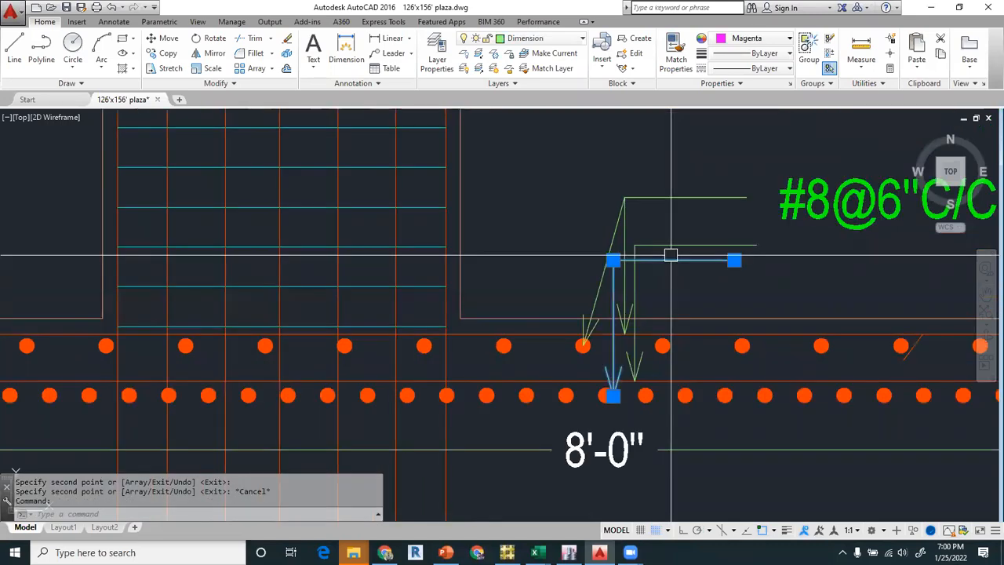
pyautogui.click(612, 259)
pyautogui.click(625, 208)
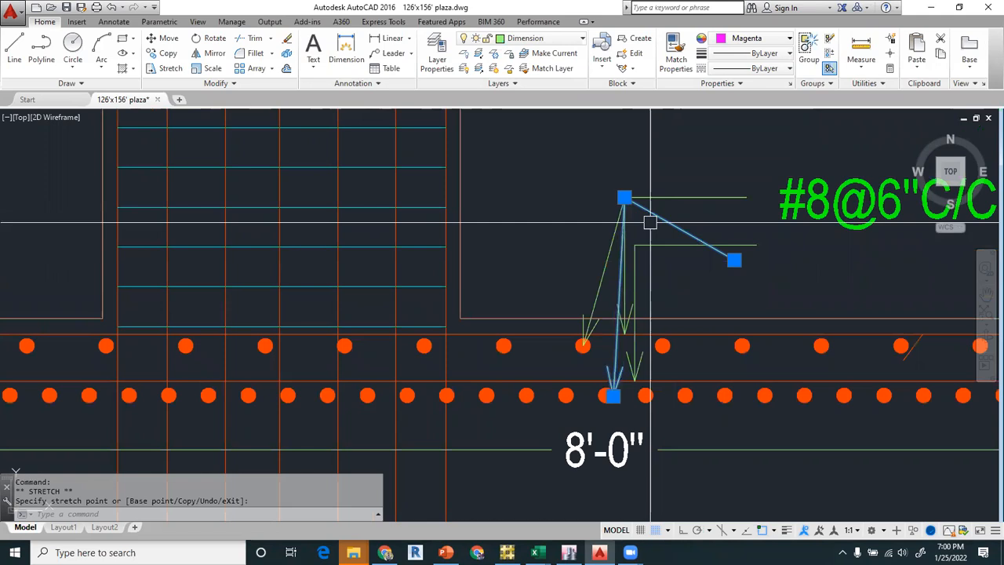
pyautogui.click(734, 260)
pyautogui.click(743, 200)
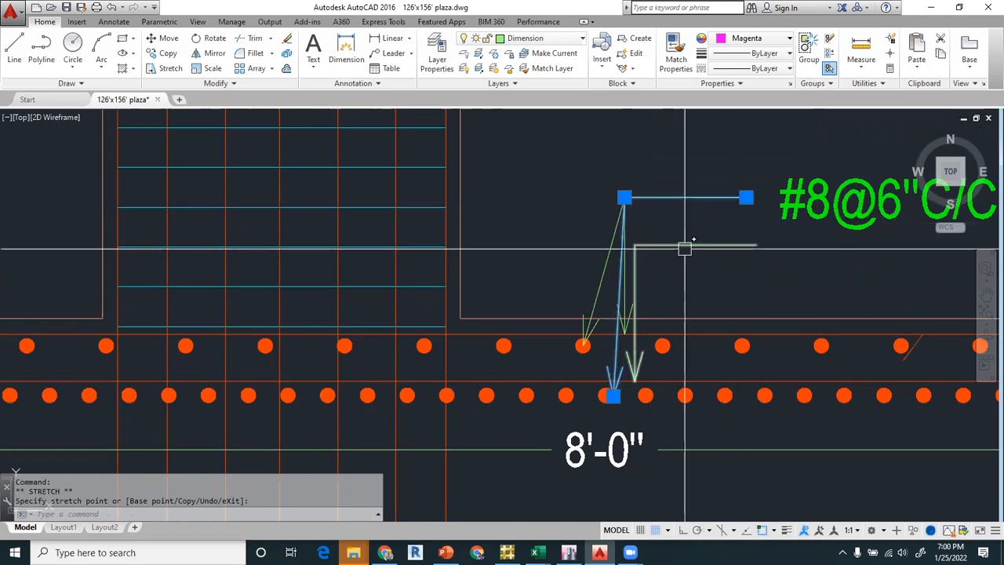
pyautogui.click(635, 246)
pyautogui.click(635, 246)
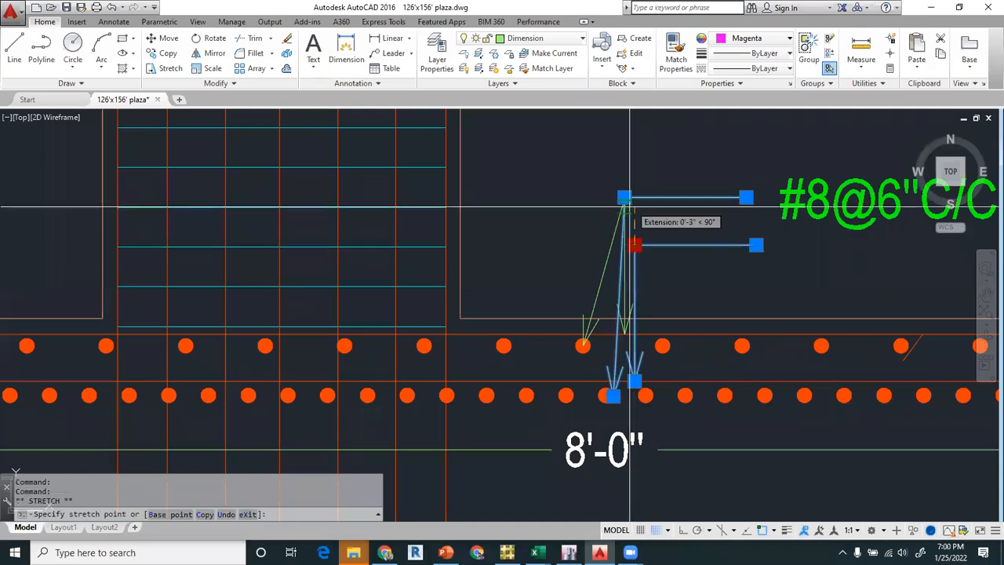
pyautogui.click(757, 245)
pyautogui.press('Escape')
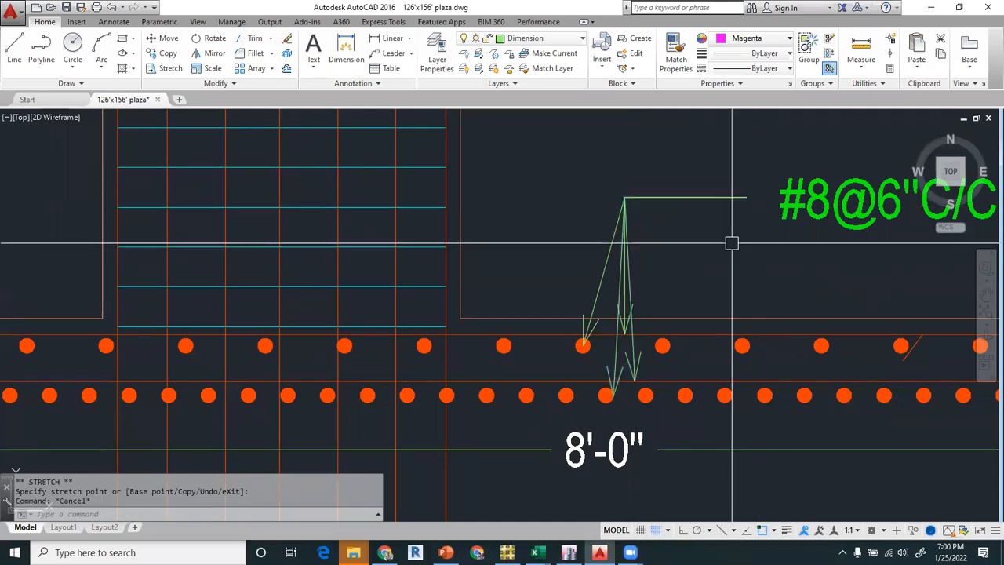
# Stretch the original vertical leader's arrow tip along the top reinforcement line, clear of the copied arrows.
pyautogui.scroll(2, 632, 325)
pyautogui.click(616, 339)
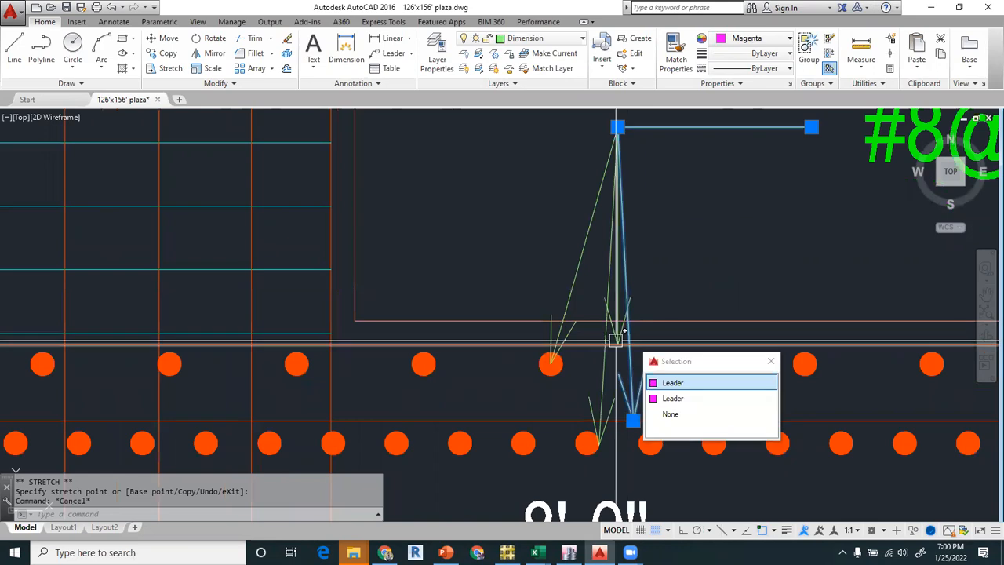
pyautogui.click(673, 398)
pyautogui.click(618, 345)
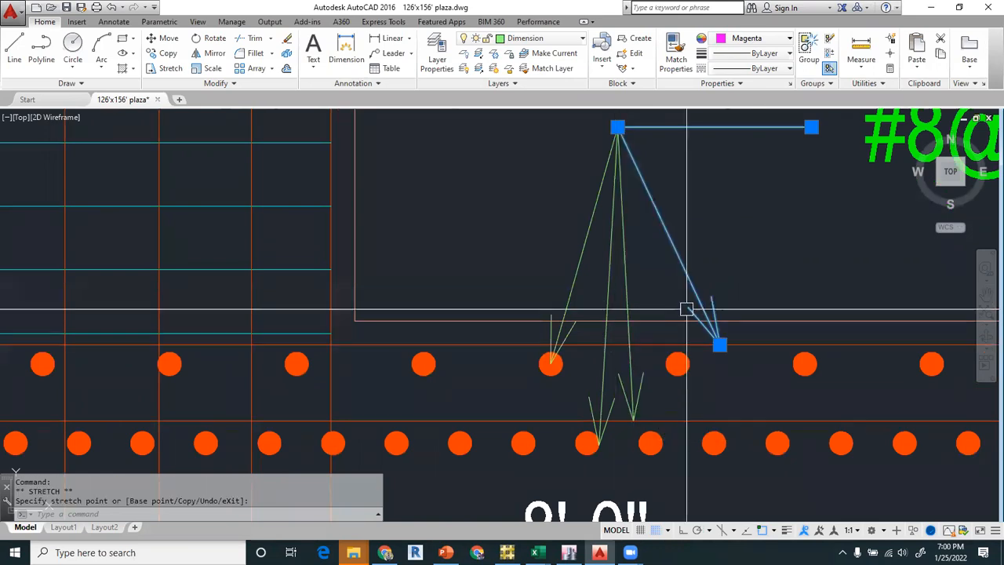
# Deselect the leader and examine the raft section's top and bottom bars, leaders, #8@6"C/C labels and 8'-0" dimensions.
pyautogui.press('Escape')
pyautogui.scroll(-5, 668, 280)
pyautogui.scroll(2, 667, 280)
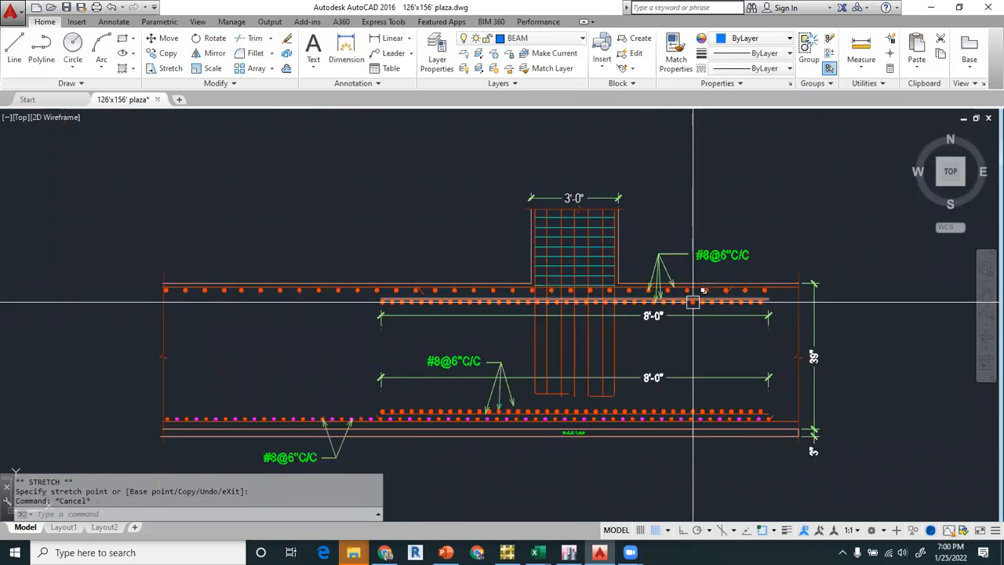
pyautogui.scroll(2, 654, 310)
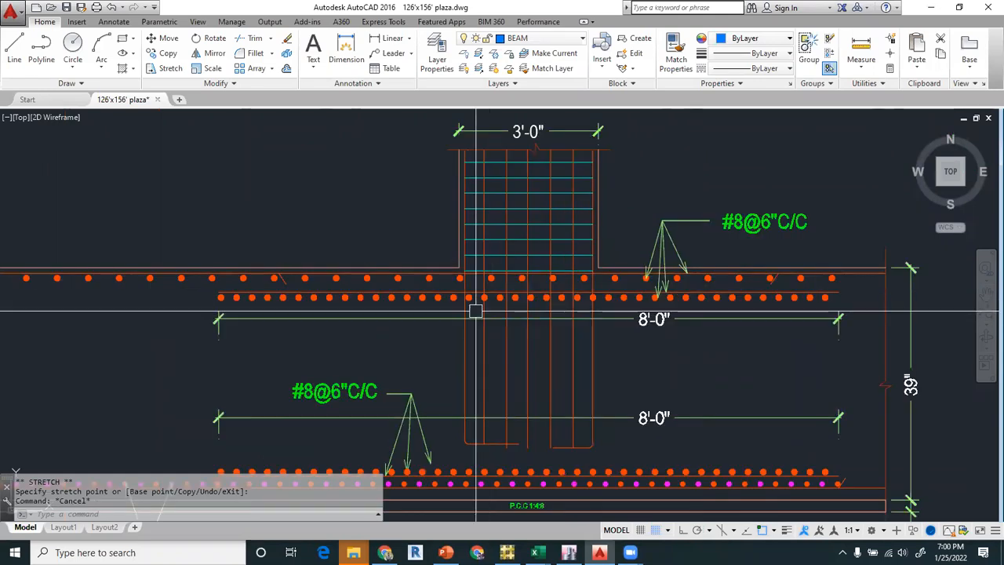
pyautogui.scroll(-2, 476, 311)
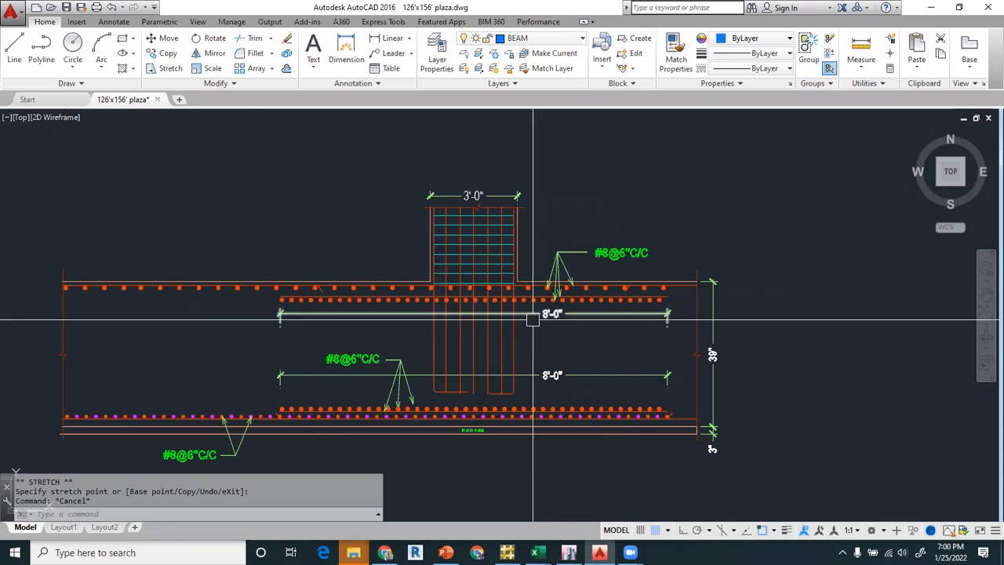
pyautogui.scroll(-2, 516, 297)
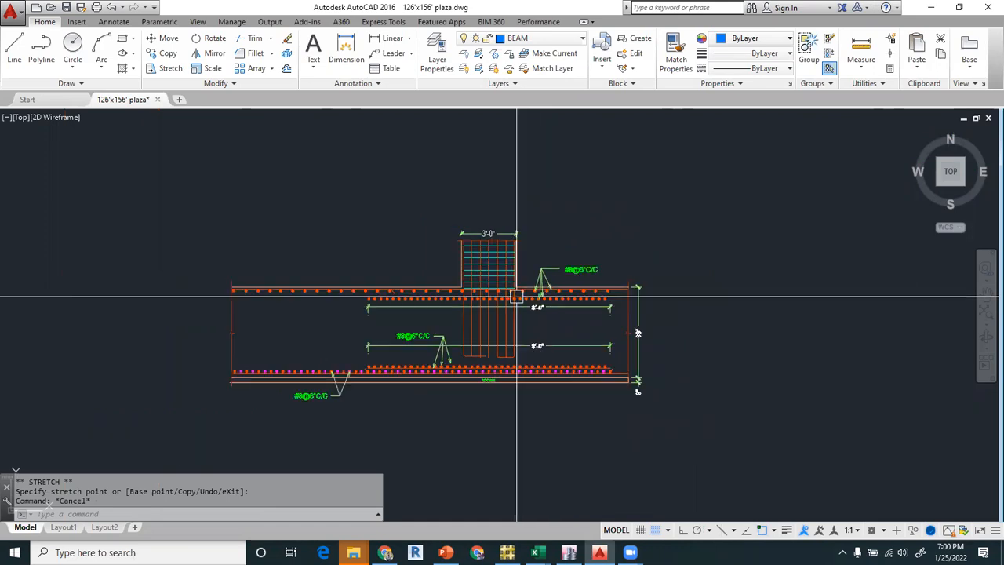
pyautogui.scroll(3, 542, 306)
pyautogui.moveTo(363, 293); pyautogui.dragTo(537, 289, button='middle')
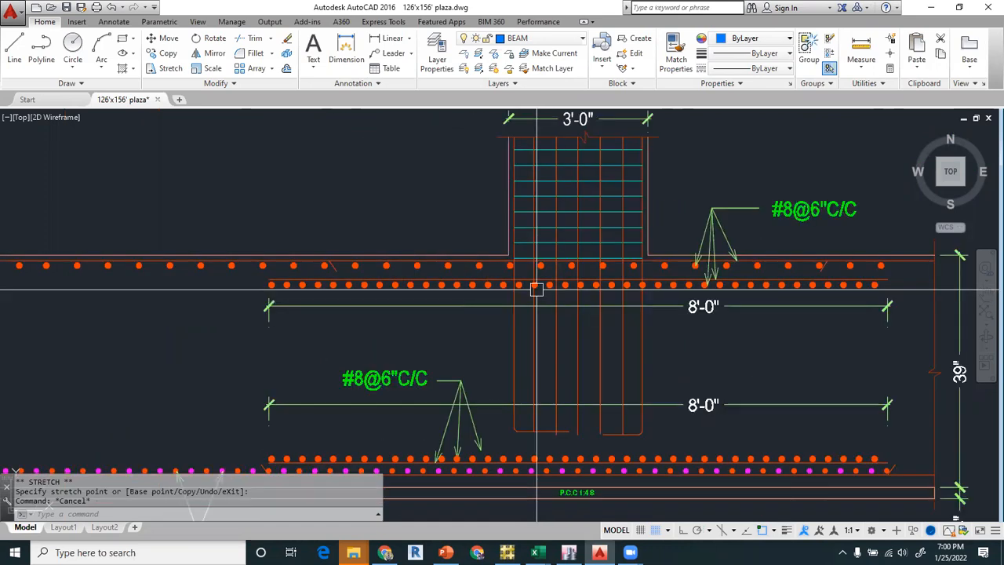
pyautogui.scroll(-2, 569, 302)
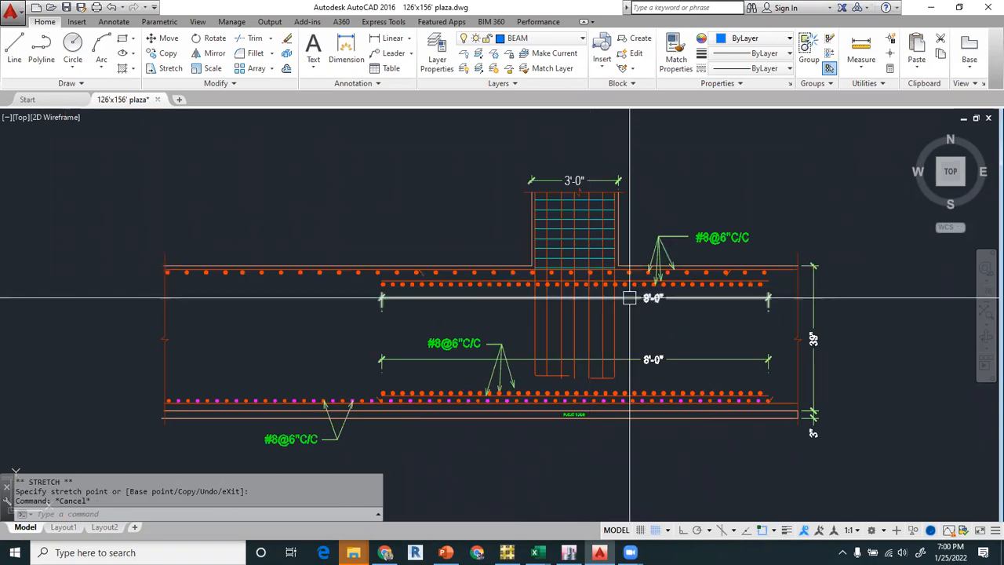
pyautogui.scroll(4, 597, 404)
pyautogui.moveTo(597, 404); pyautogui.dragTo(622, 395, button='middle')
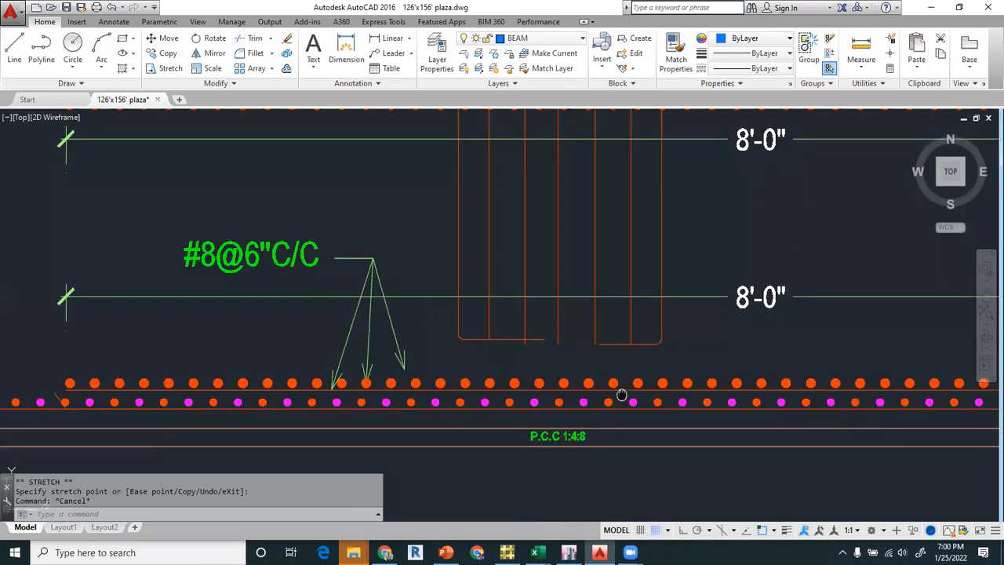
pyautogui.scroll(-4, 558, 368)
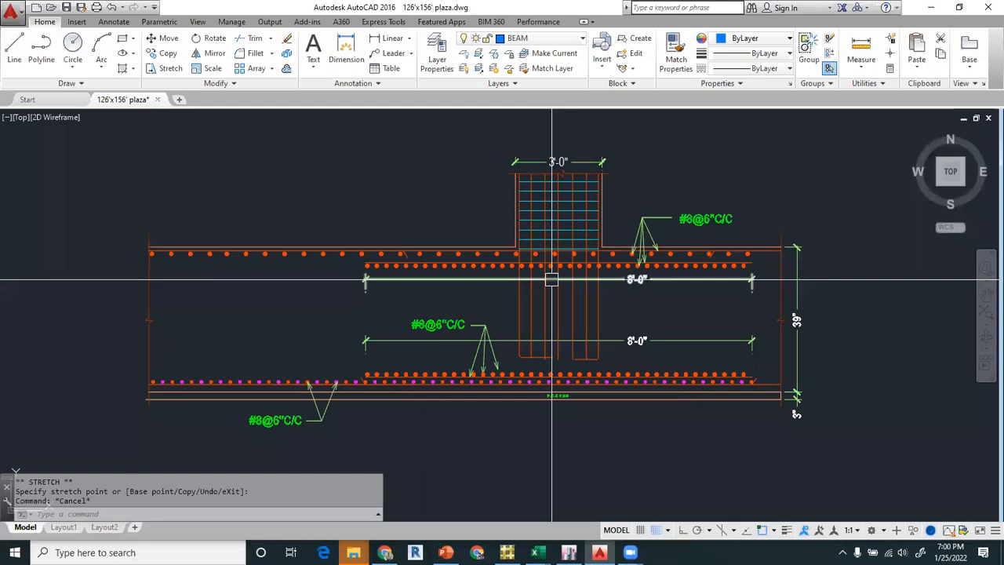
pyautogui.moveTo(551, 278)
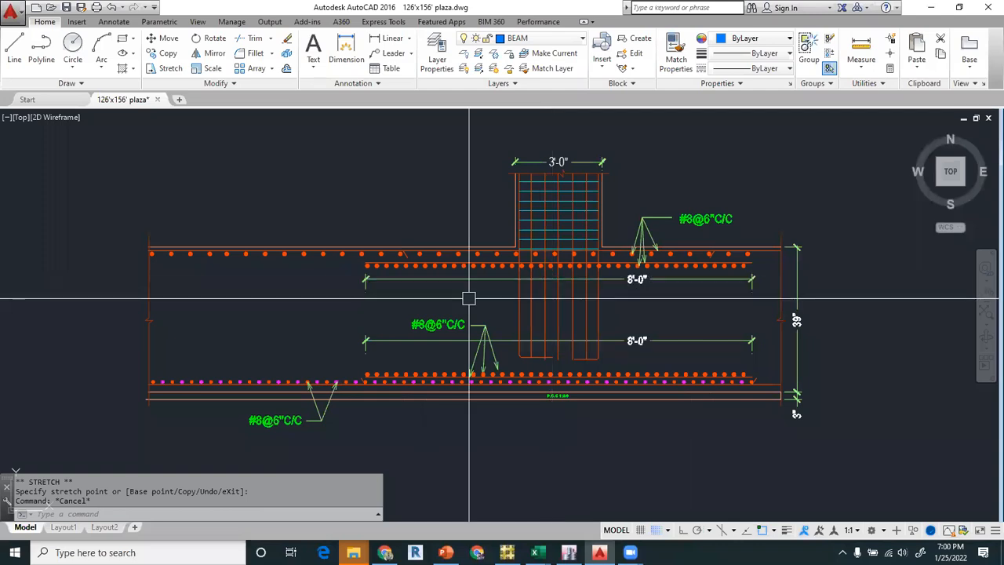
pyautogui.scroll(-4, 469, 298)
pyautogui.scroll(4, 463, 290)
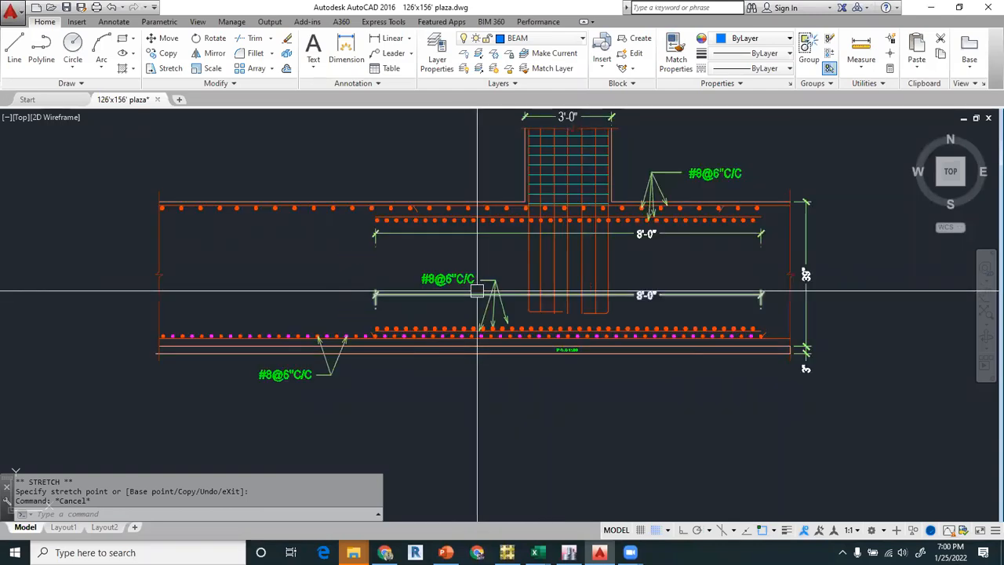
pyautogui.scroll(-4, 477, 291)
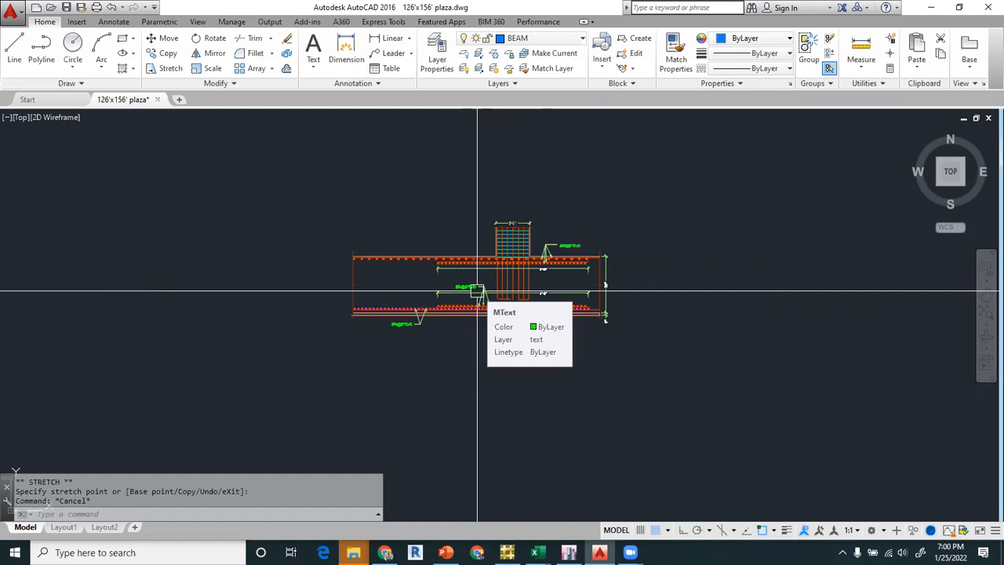
pyautogui.scroll(-2, 477, 291)
pyautogui.scroll(-3, 481, 295)
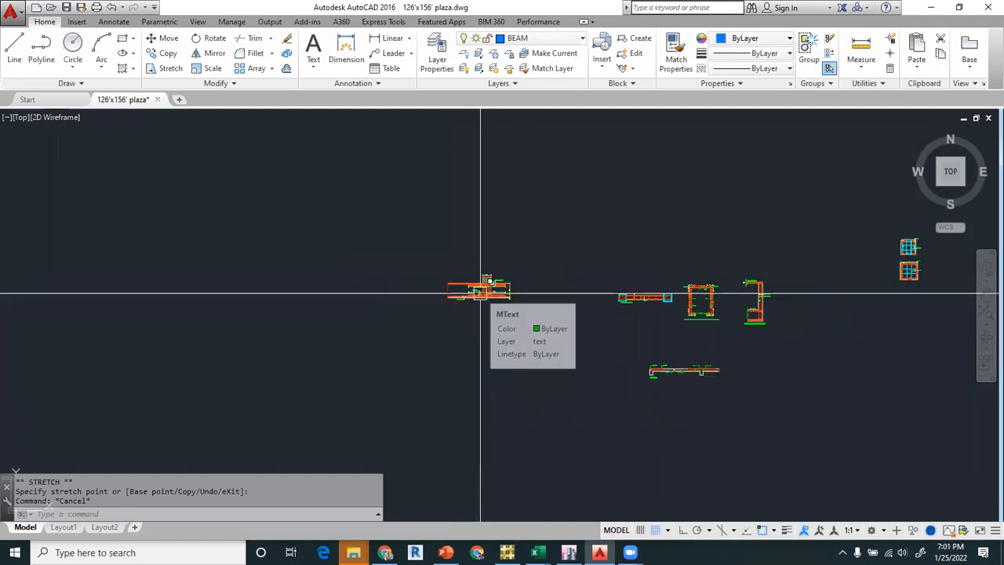
pyautogui.scroll(4, 481, 294)
pyautogui.scroll(2, 491, 292)
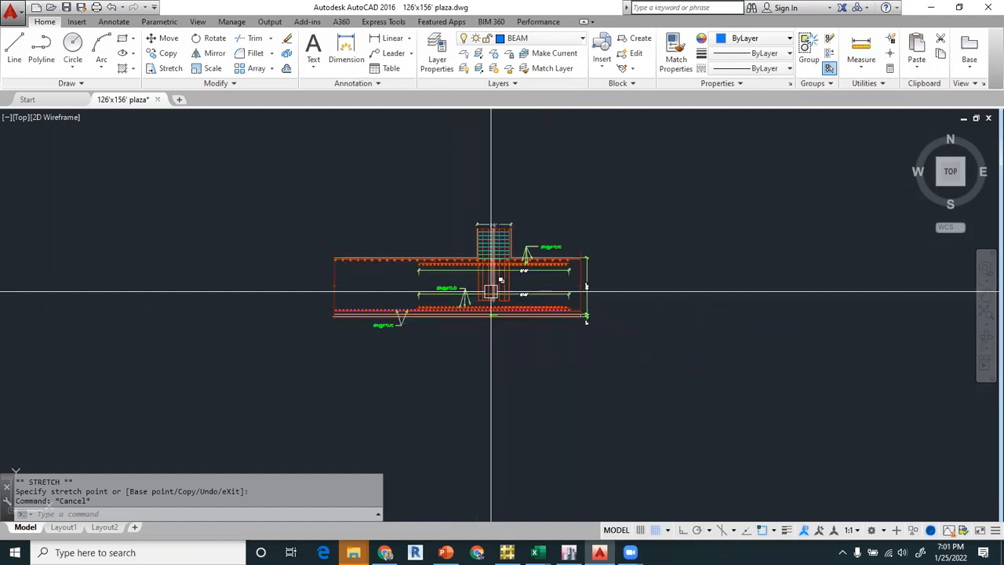
pyautogui.scroll(6, 491, 292)
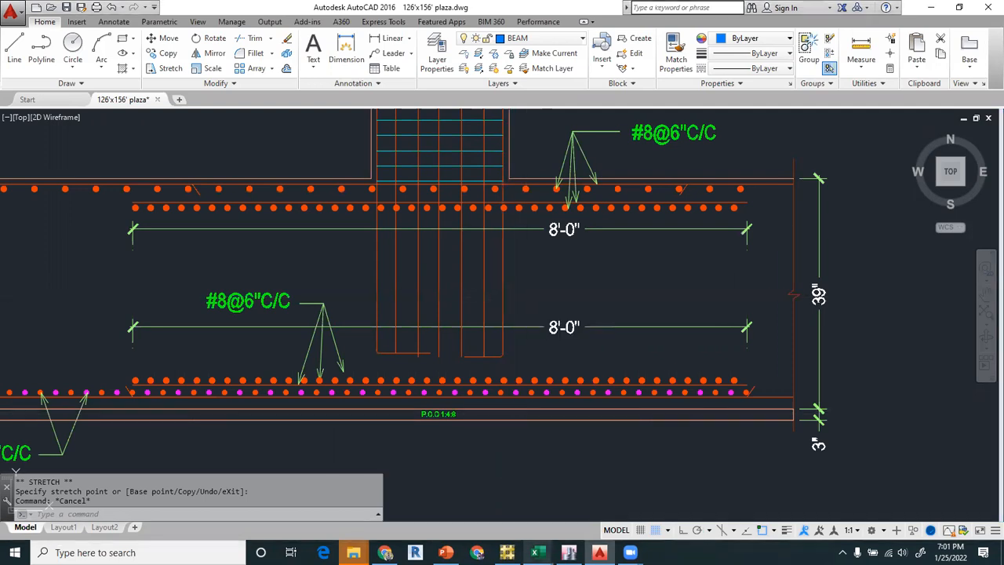
# Switch to the Book1 workbook in Excel and enter the formula =0.44/0.5 in cell M22.
pyautogui.moveTo(537, 552)
pyautogui.click(651, 507)
pyautogui.click(530, 337)
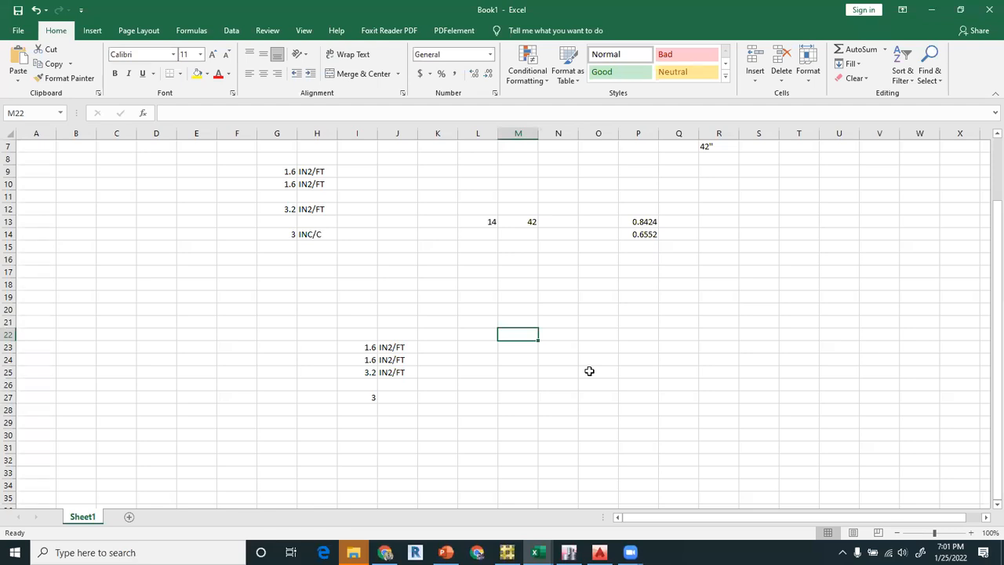
pyautogui.write('0.')
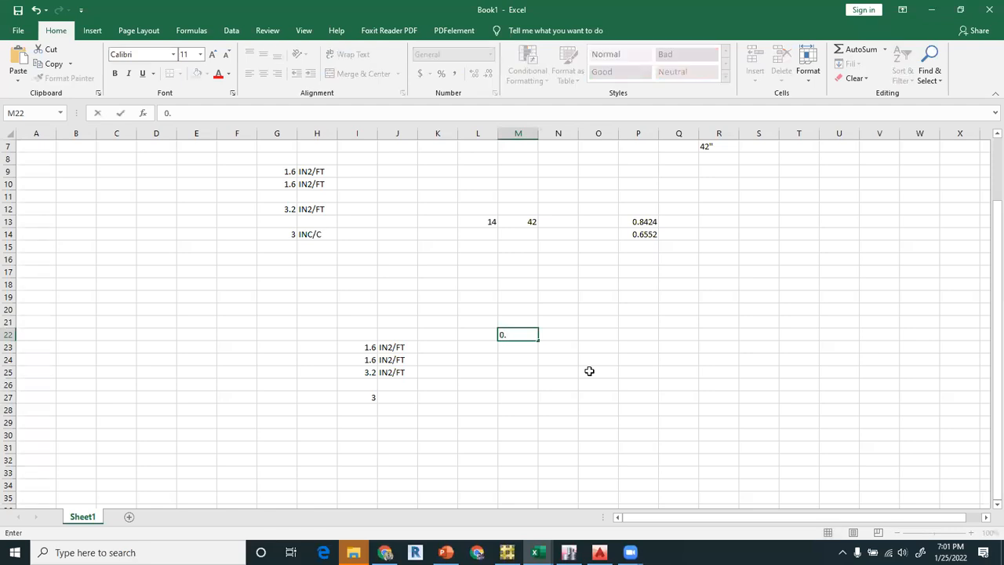
pyautogui.write('44/0.5')
pyautogui.press('Return')
pyautogui.doubleClick(511, 334)
pyautogui.click(501, 334)
pyautogui.write('=')
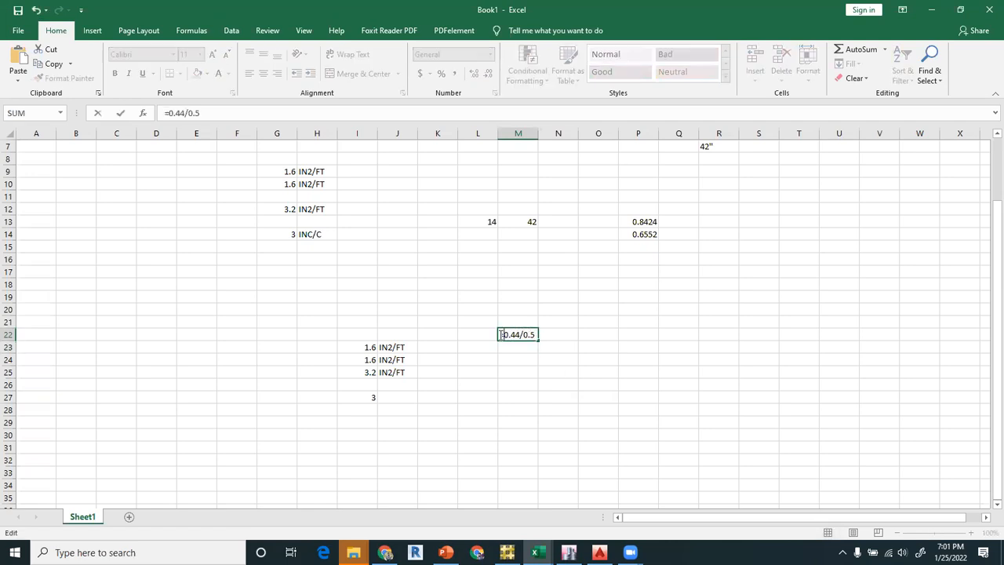
pyautogui.press('Return')
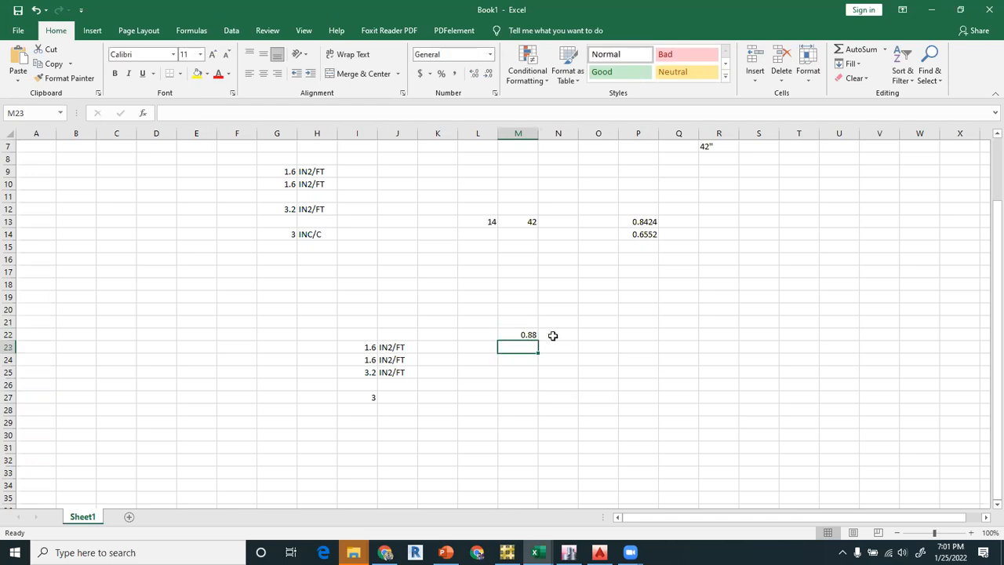
# Enter the formula =0.8/0.5 in cell M23.
pyautogui.write('=0.8/0.5')
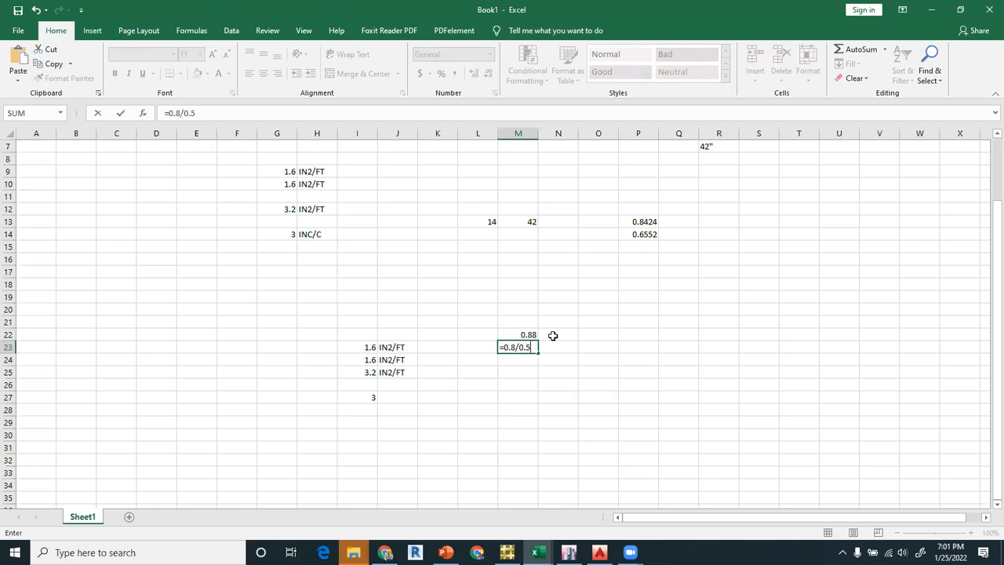
pyautogui.press('Return')
# Add the two steel areas in cell M24 with the formula =M23+M22.
pyautogui.write('=')
pyautogui.press('Up')
pyautogui.write('+')
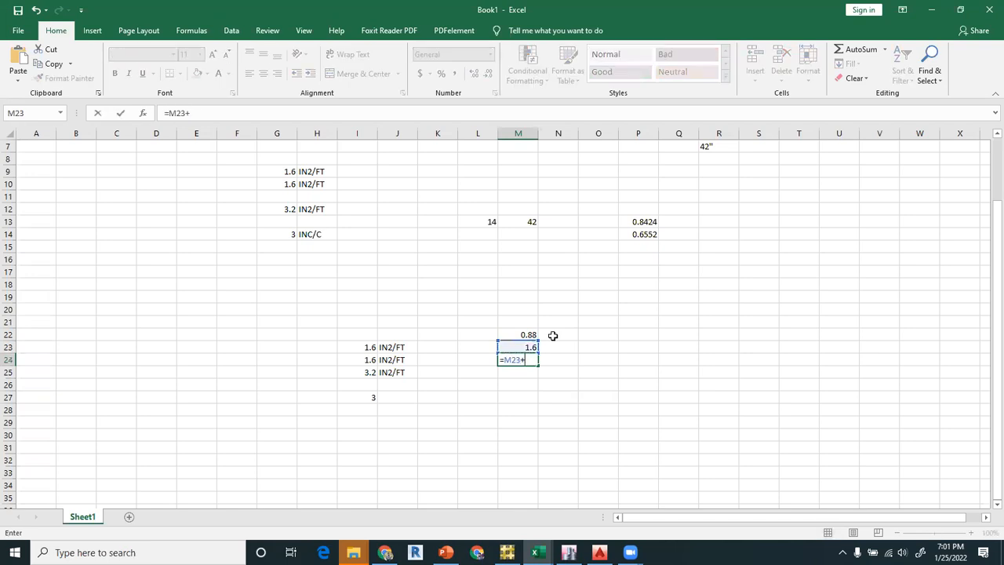
pyautogui.click(531, 335)
pyautogui.press('Return')
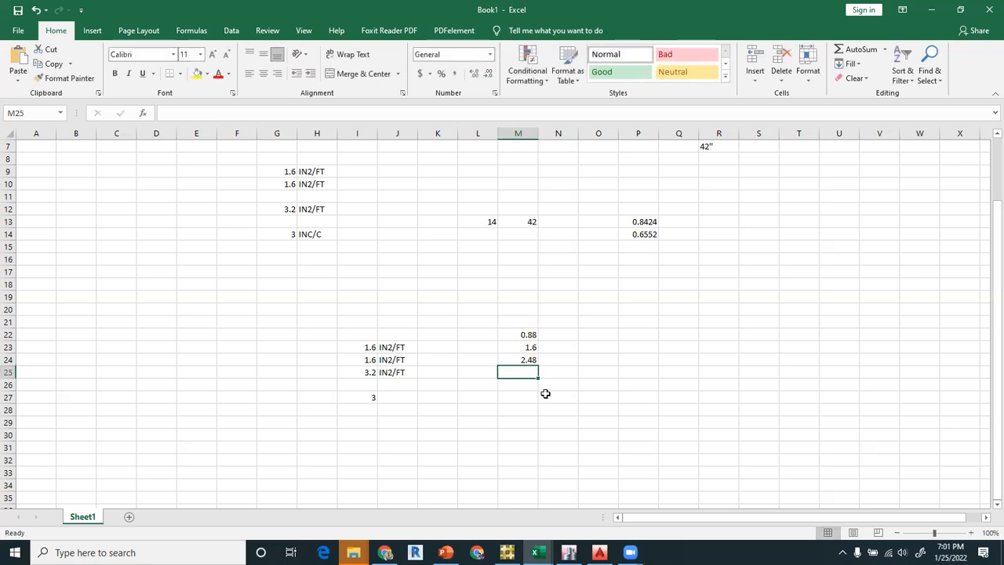
# Calculate the equivalent bar spacing in cell M27 with the formula =0.44/M24*12.
pyautogui.press('Down')
pyautogui.press('Down')
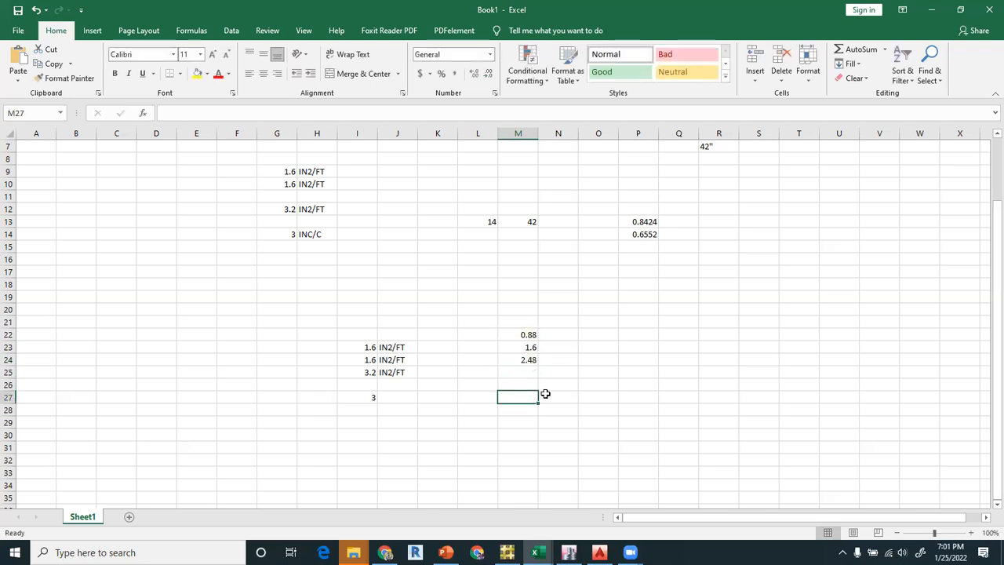
pyautogui.write('=')
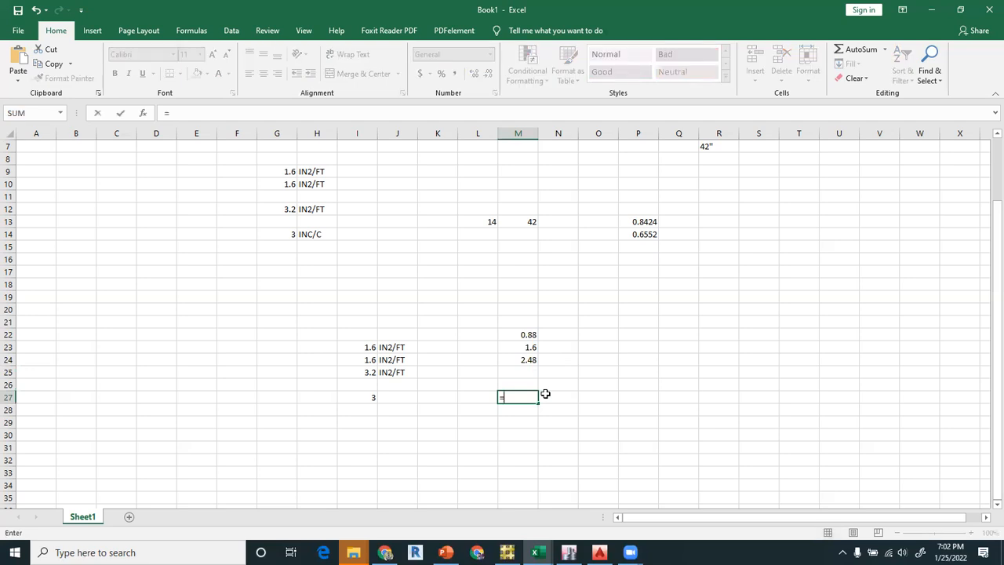
pyautogui.write('0.44/')
pyautogui.press('Up')
pyautogui.press('Up')
pyautogui.press('Up')
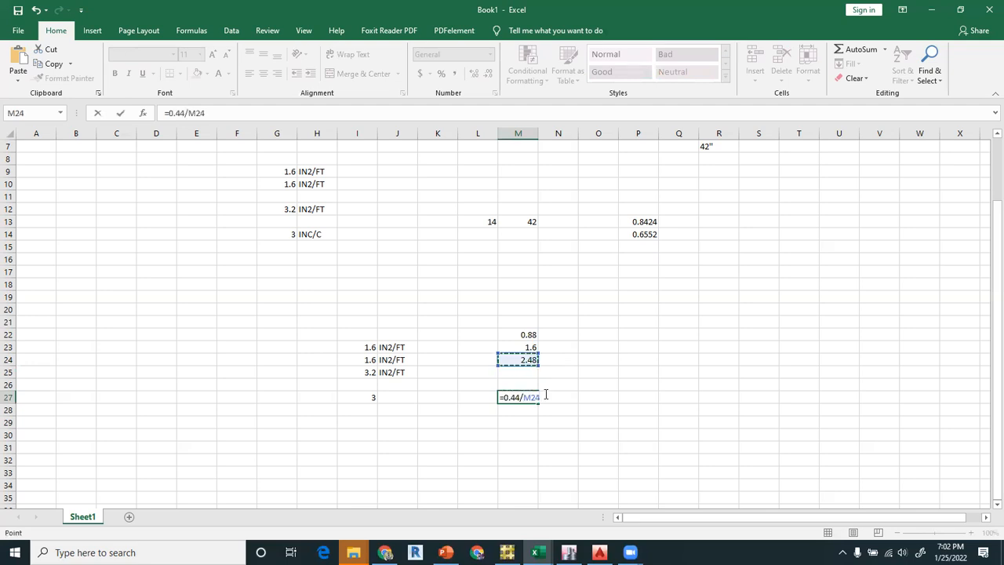
pyautogui.write('*12')
pyautogui.press('Return')
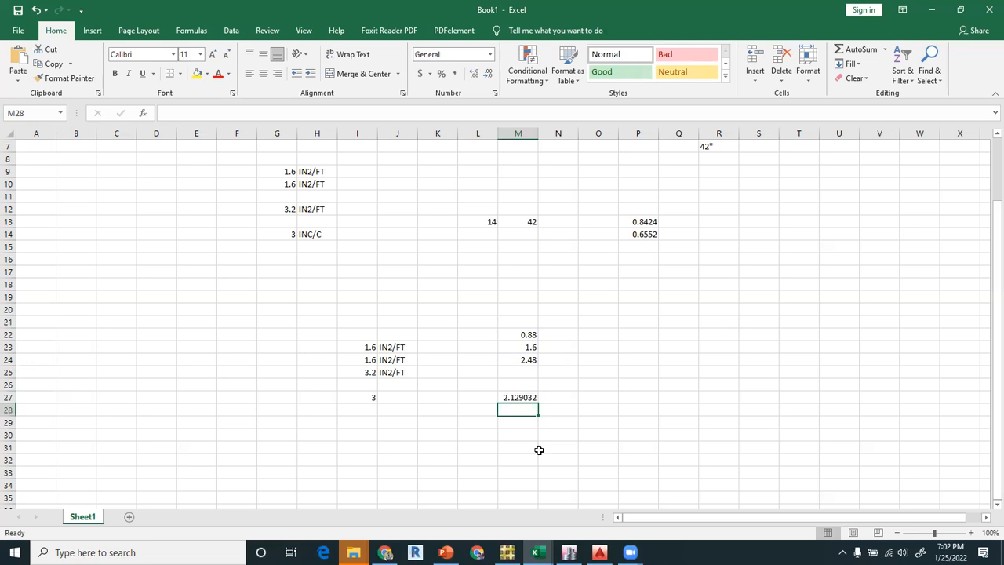
# Enter the unit label "IN C/C" in cell N27, beside the calculated spacing.
pyautogui.click(531, 397)
pyautogui.click(548, 396)
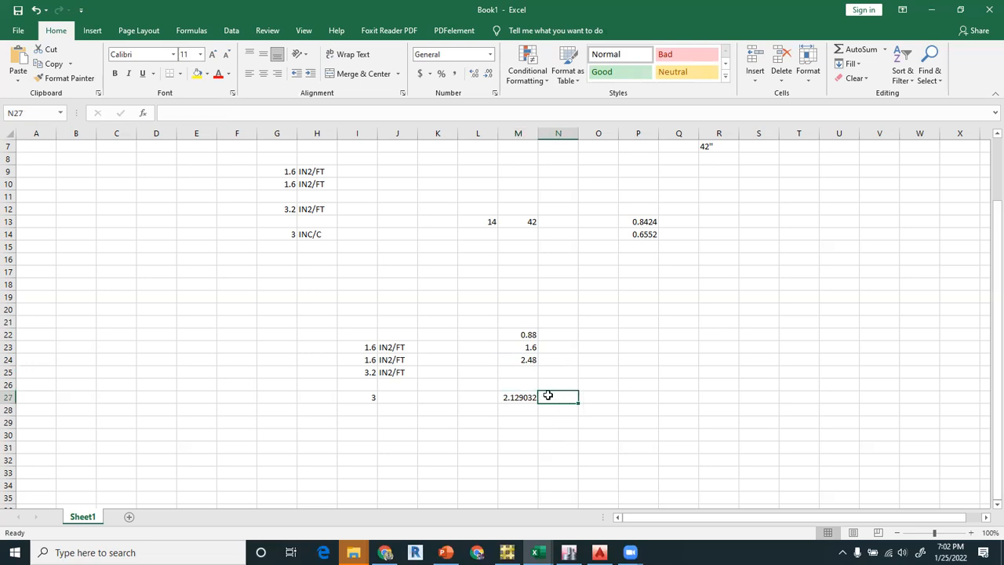
pyautogui.write('INC/C')
pyautogui.press('Return')
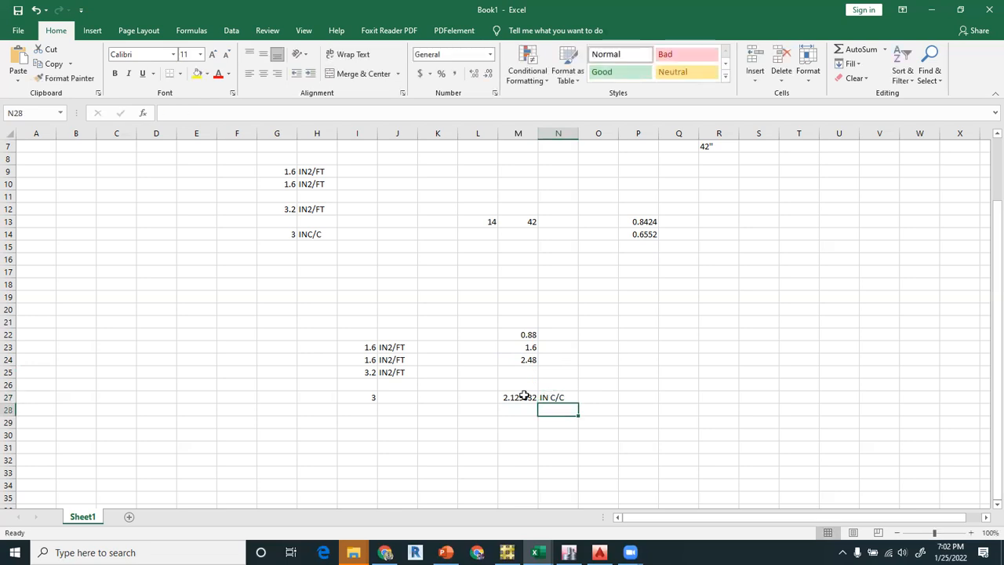
# Review the spacing formula in M27 and the combined area in M24 against the bars in the AutoCAD raft section.
pyautogui.click(512, 398)
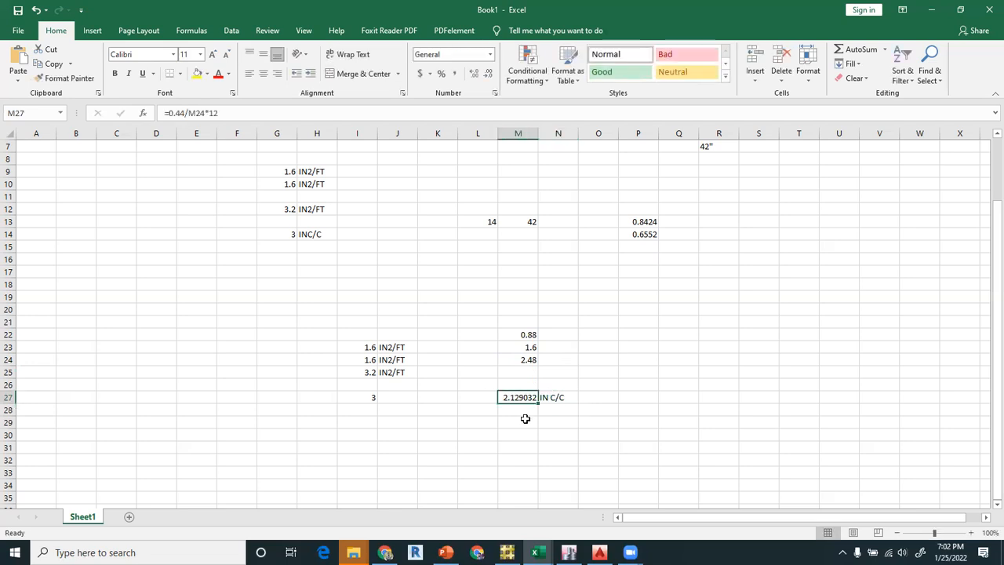
pyautogui.click(536, 385)
pyautogui.click(530, 357)
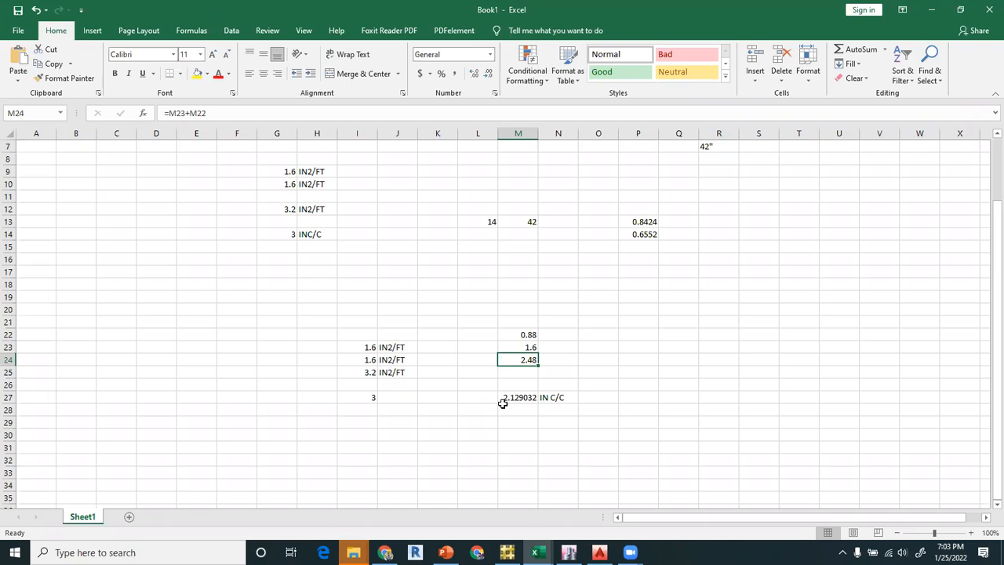
pyautogui.press('Down')
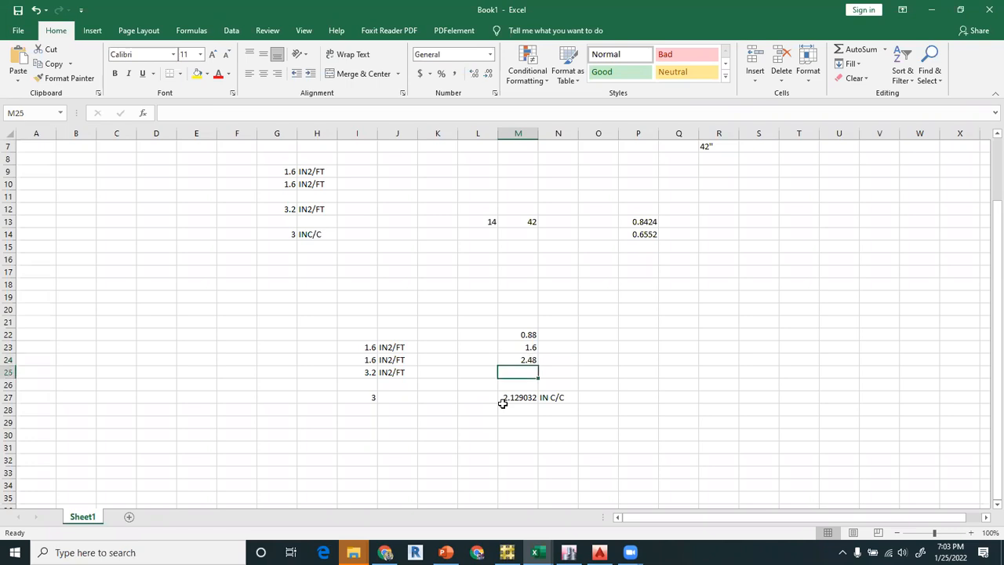
pyautogui.click(533, 358)
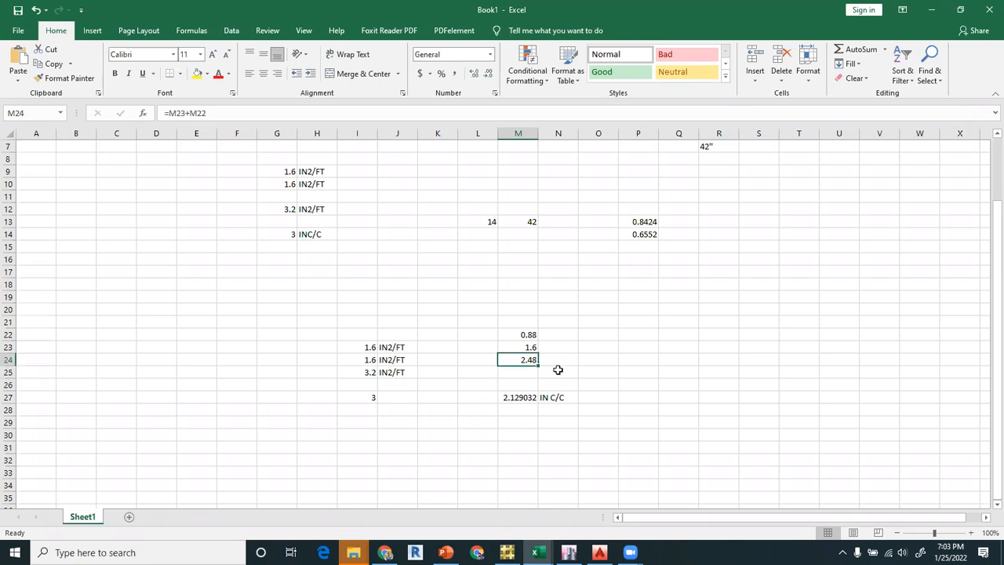
pyautogui.click(567, 374)
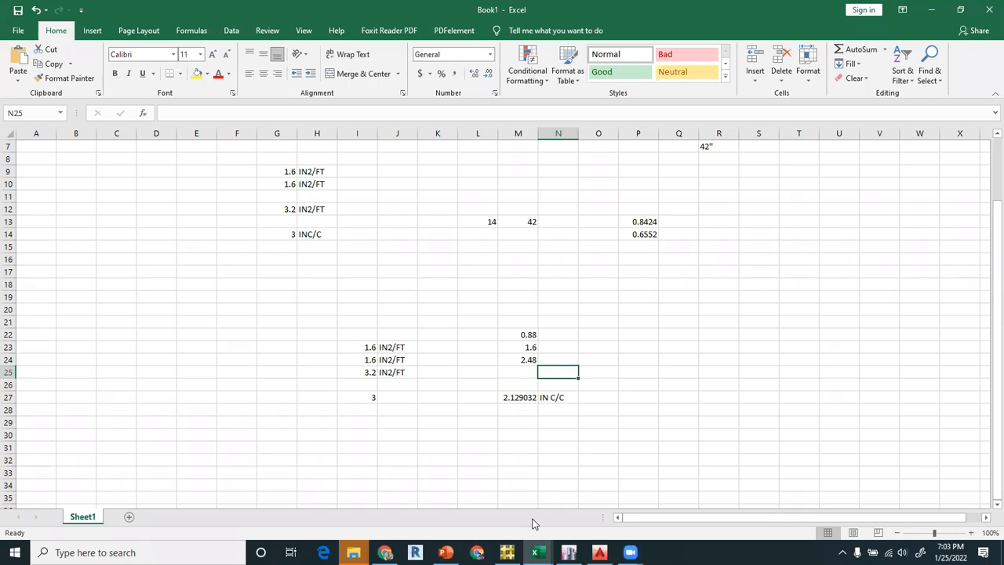
pyautogui.click(600, 553)
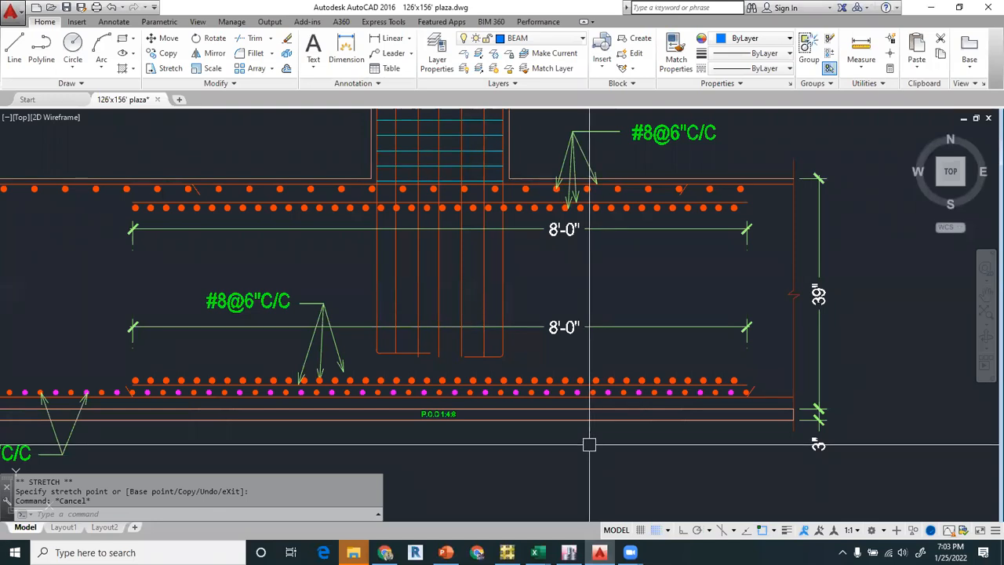
pyautogui.moveTo(537, 552)
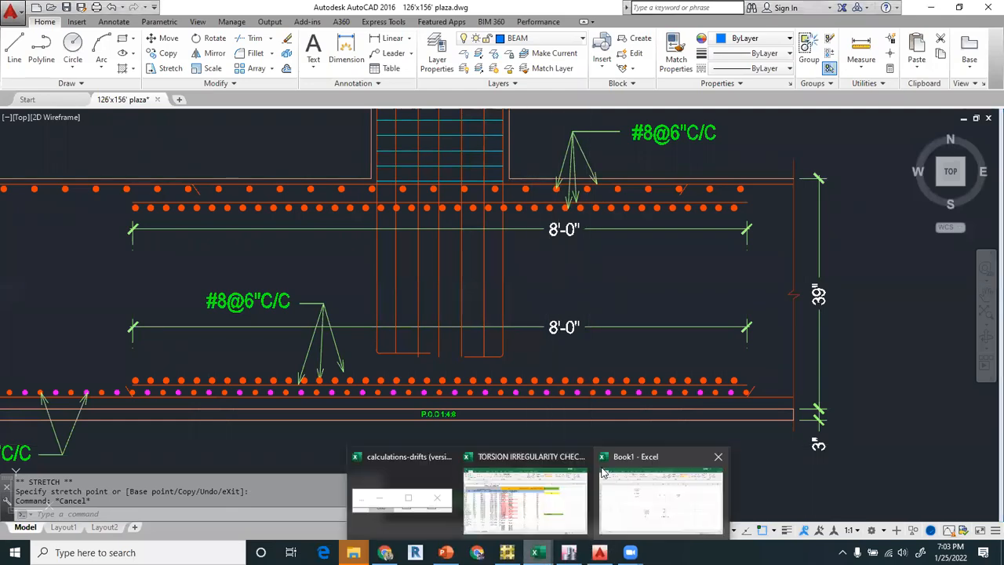
pyautogui.click(603, 472)
pyautogui.click(523, 397)
pyautogui.click(519, 416)
pyautogui.click(521, 397)
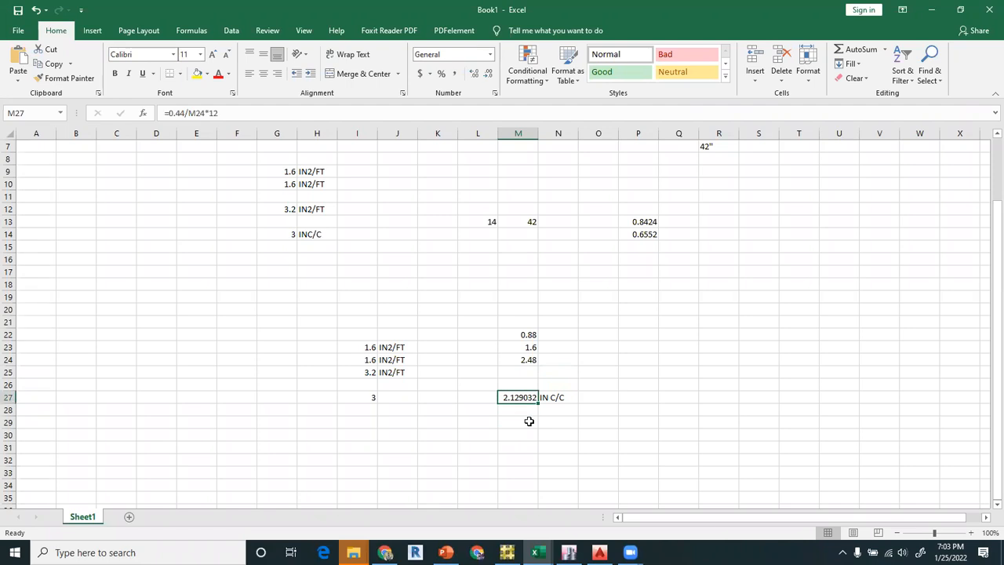
# Review the combined steel area in M24, the spacing in M27 and the #6 bar area formula in M22.
pyautogui.click(529, 359)
pyautogui.click(533, 380)
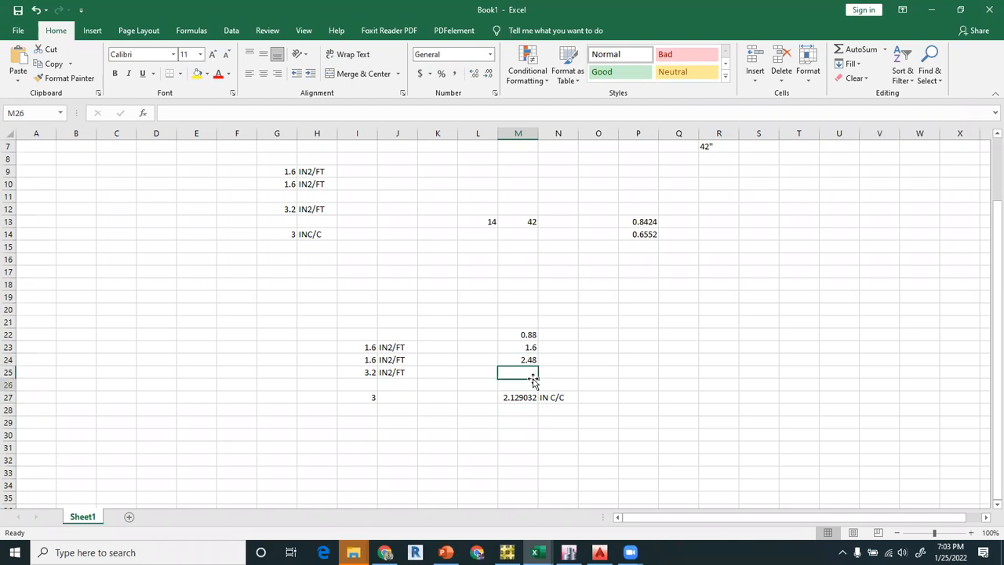
pyautogui.click(529, 358)
pyautogui.click(529, 382)
pyautogui.click(525, 398)
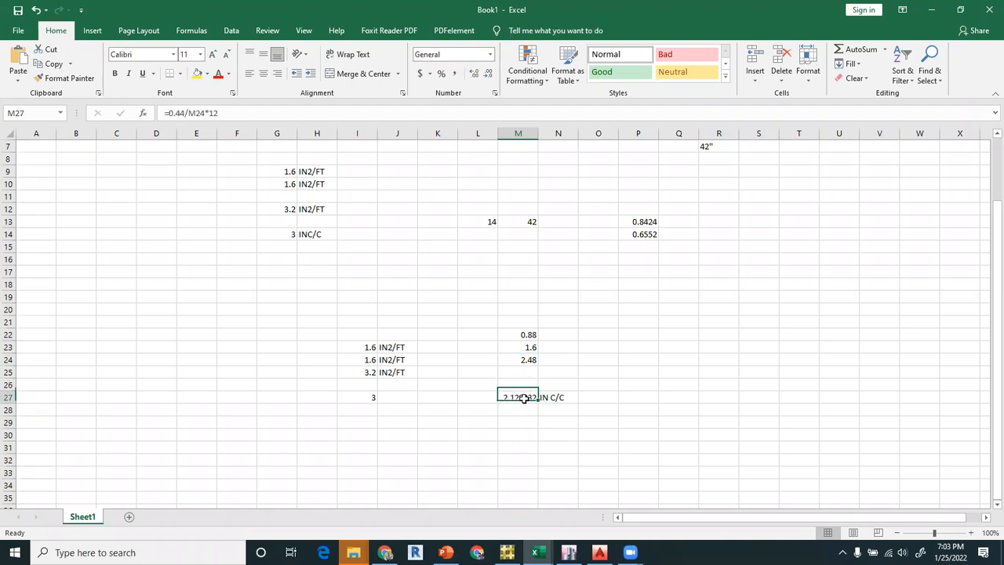
pyautogui.click(487, 396)
pyautogui.click(519, 399)
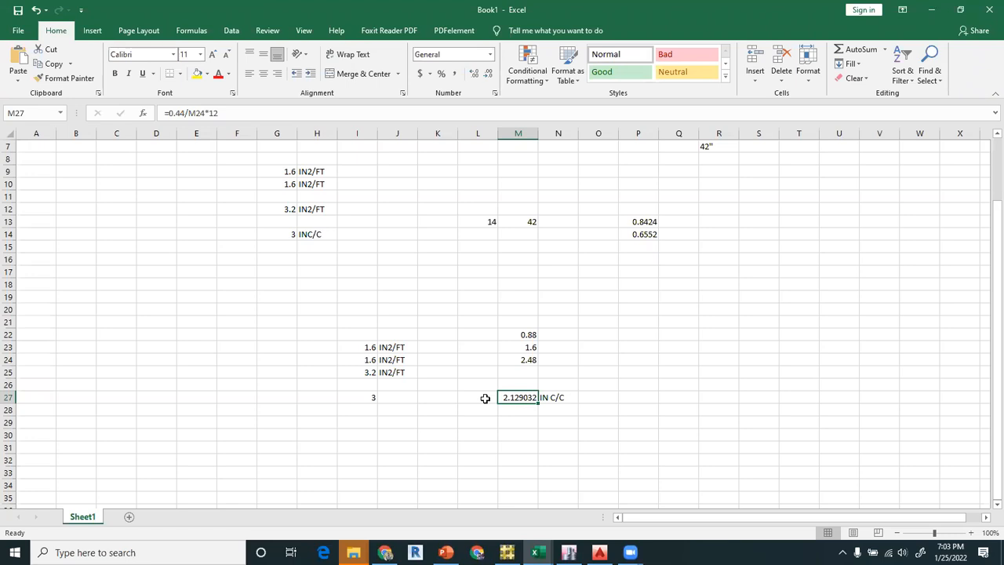
pyautogui.doubleClick(531, 333)
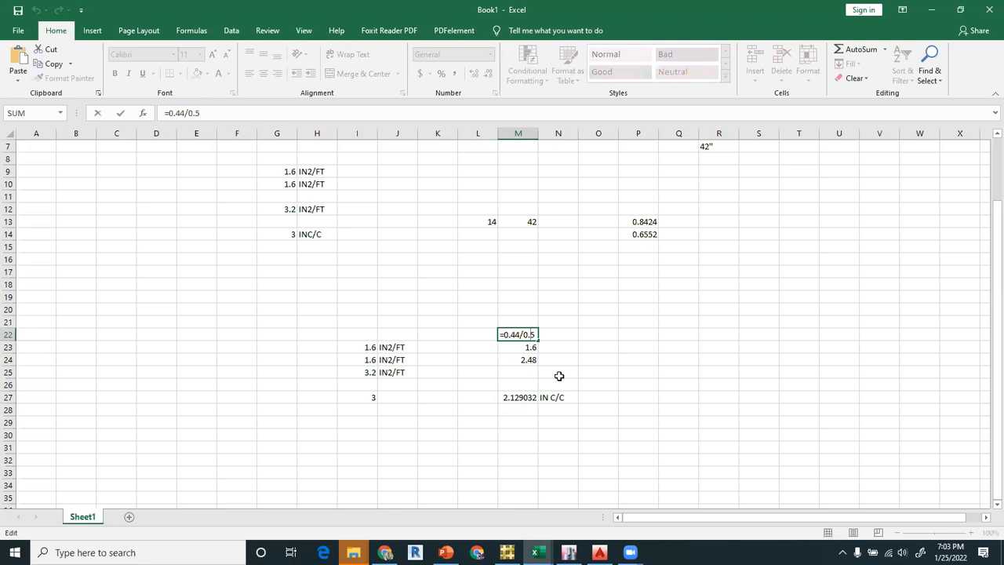
pyautogui.press('Return')
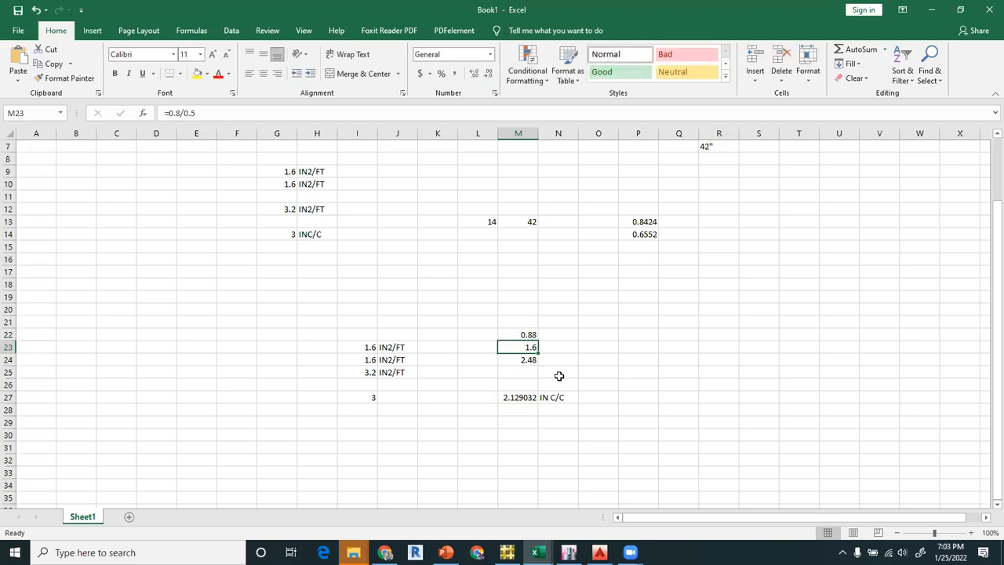
# Switch to SAFE and set the bottom bar size for typical uniform reinforcing to #6 in the slab design settings.
pyautogui.click(507, 552)
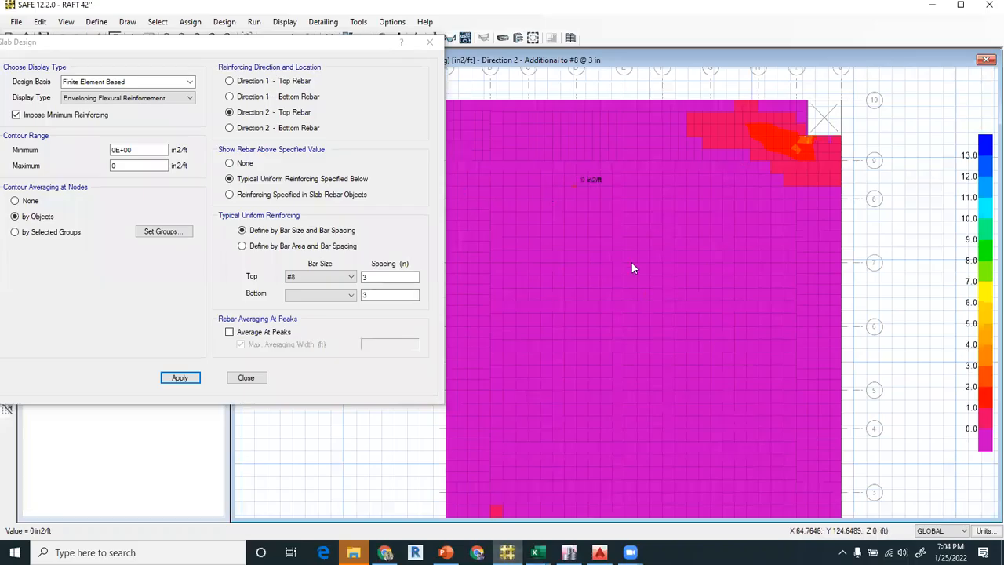
pyautogui.click(340, 296)
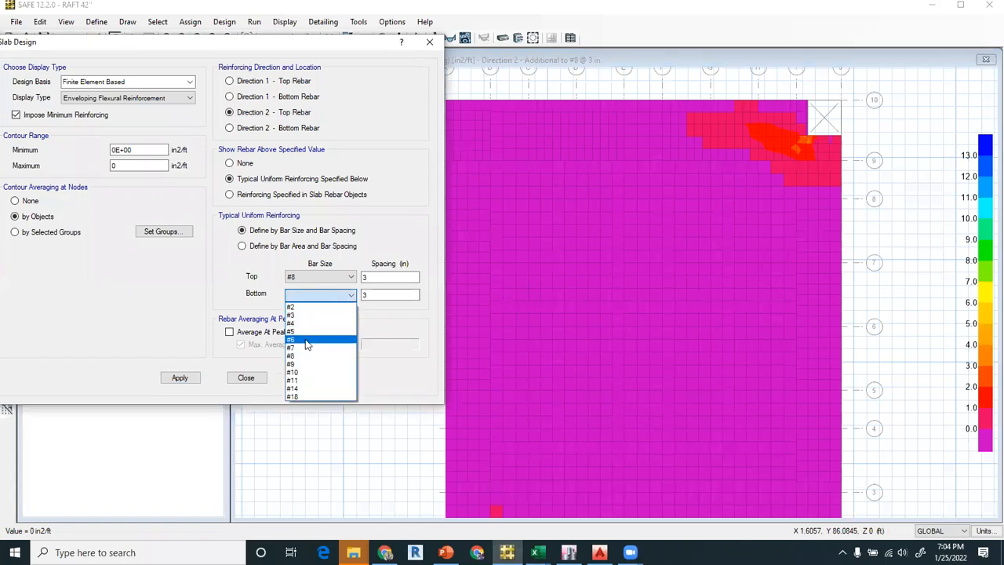
pyautogui.click(306, 341)
pyautogui.moveTo(374, 297); pyautogui.dragTo(332, 306)
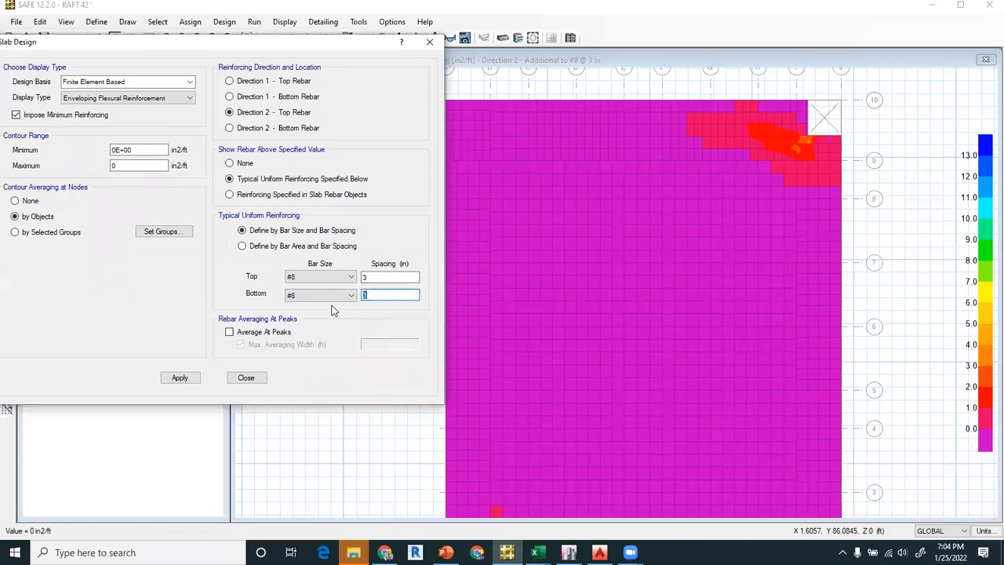
pyautogui.click(466, 426)
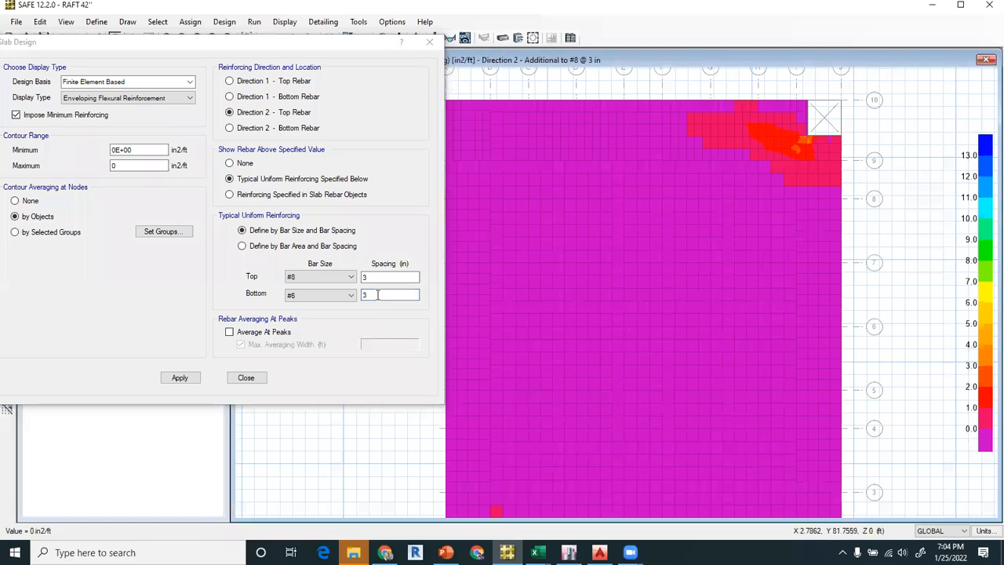
pyautogui.click(378, 294)
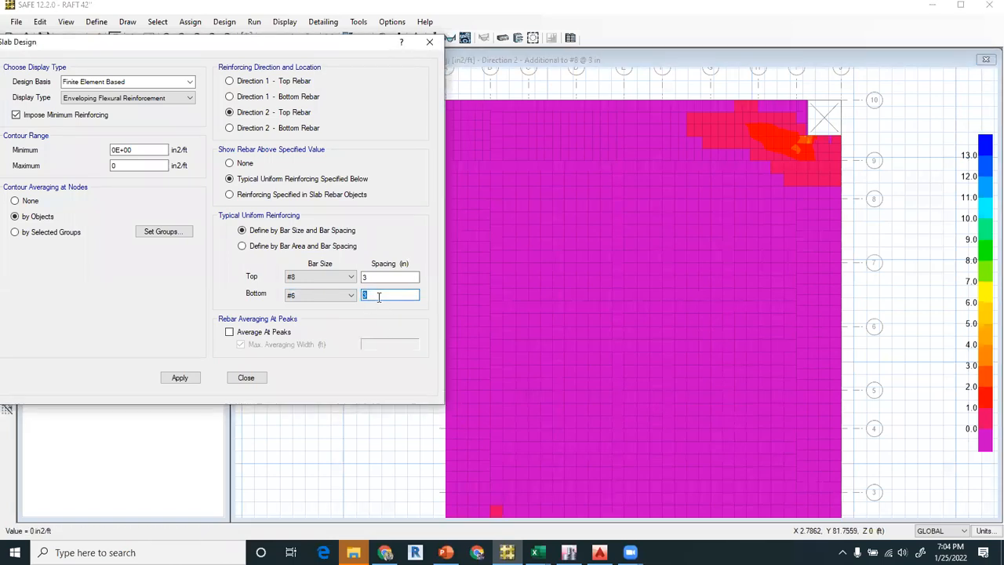
pyautogui.click(490, 449)
# Return to the Excel workbook and review the combined area in M24 and the surrounding area and spacing calculations.
pyautogui.click(538, 552)
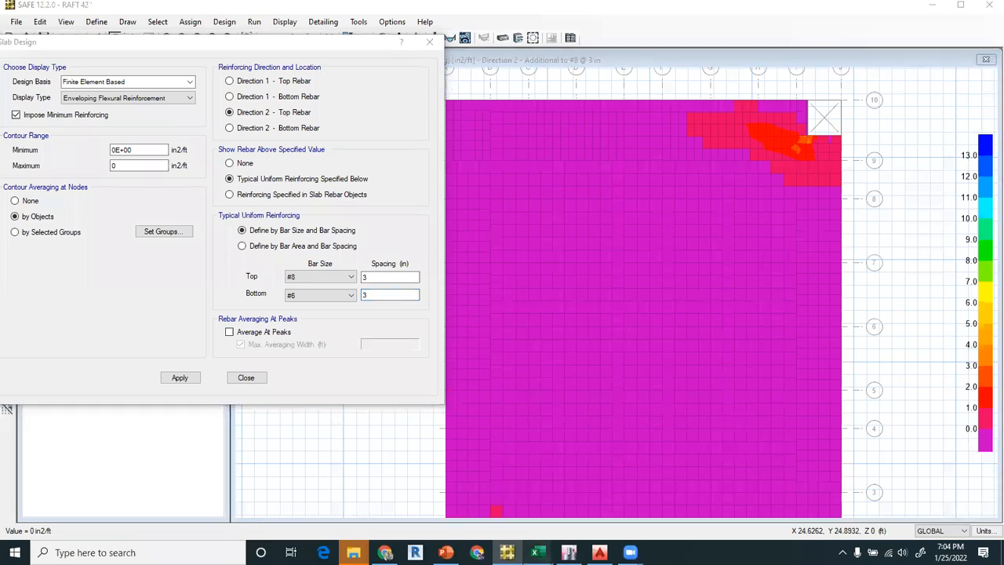
pyautogui.click(634, 489)
pyautogui.click(529, 361)
pyautogui.click(529, 375)
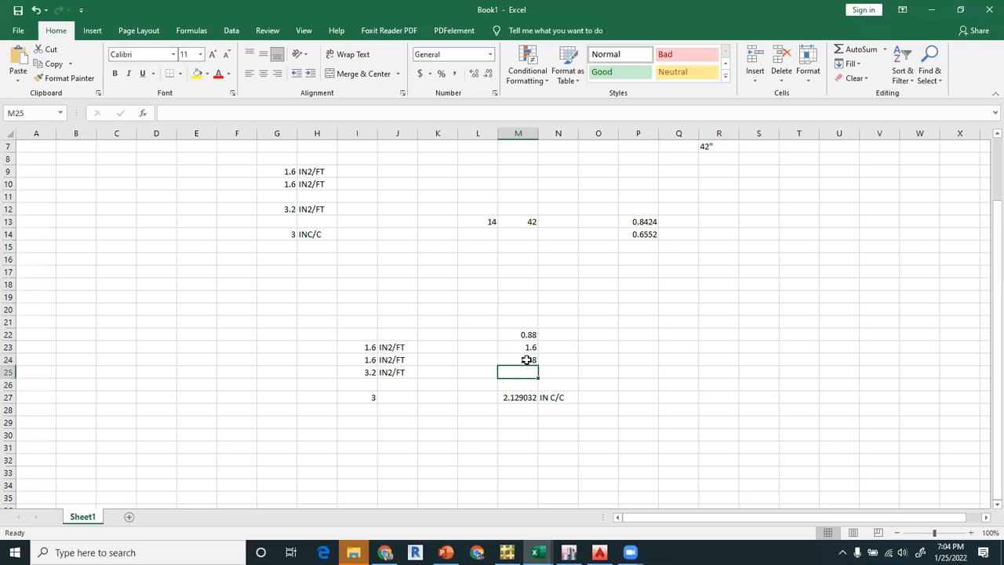
pyautogui.click(527, 359)
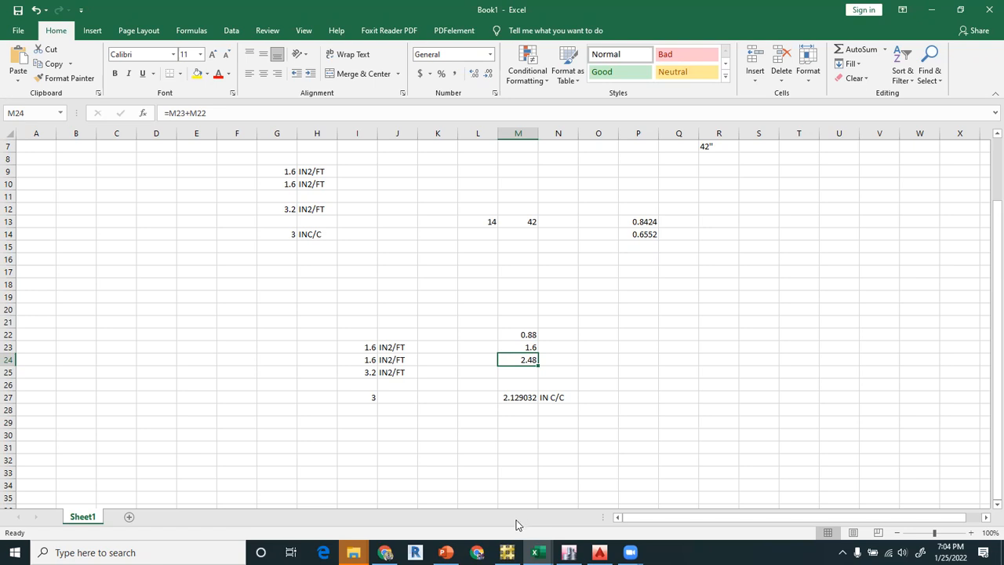
pyautogui.click(596, 384)
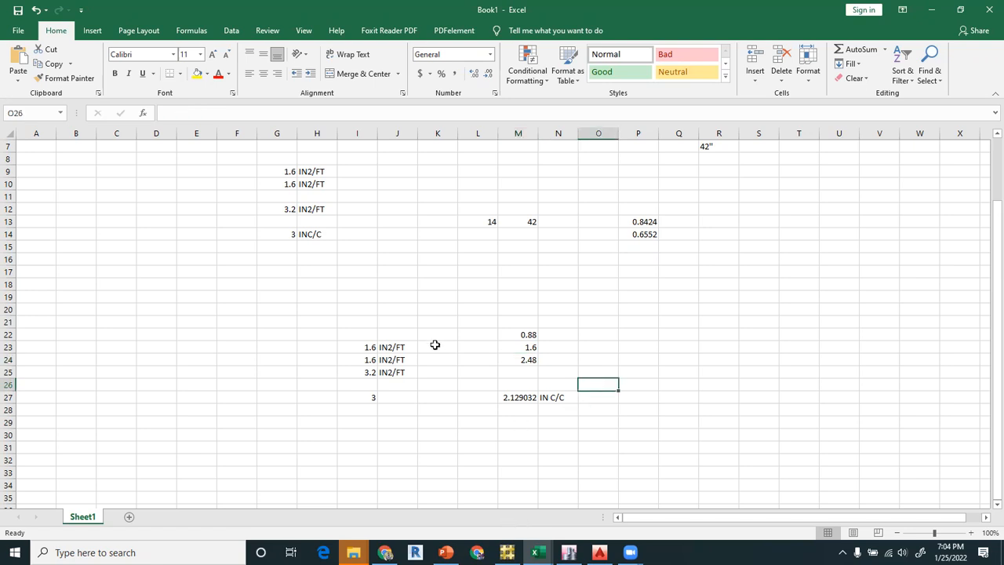
pyautogui.moveTo(373, 326); pyautogui.dragTo(577, 427)
pyautogui.click(570, 447)
# Switch to the AutoCAD drawing and examine the column positions among the parking bays in the basement plan.
pyautogui.click(599, 553)
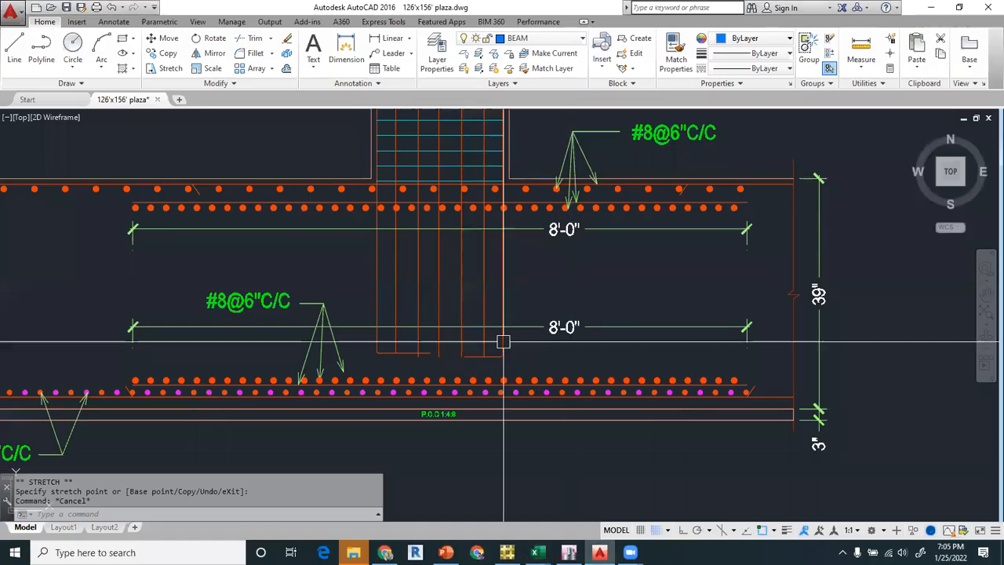
pyautogui.scroll(-8, 502, 340)
pyautogui.moveTo(699, 365)
pyautogui.mouseDown(button='middle')
pyautogui.moveTo(633, 377)
pyautogui.moveTo(285, 374)
pyautogui.mouseUp(button='middle')
pyautogui.scroll(-2, 413, 284)
pyautogui.scroll(-2, 413, 284)
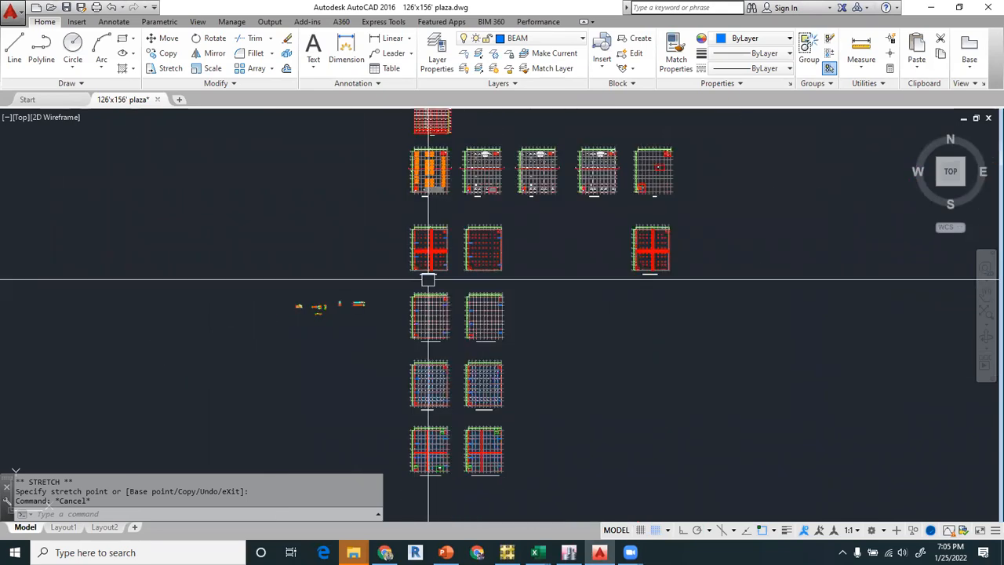
pyautogui.moveTo(426, 188); pyautogui.dragTo(436, 257, button='middle')
pyautogui.scroll(10, 430, 255)
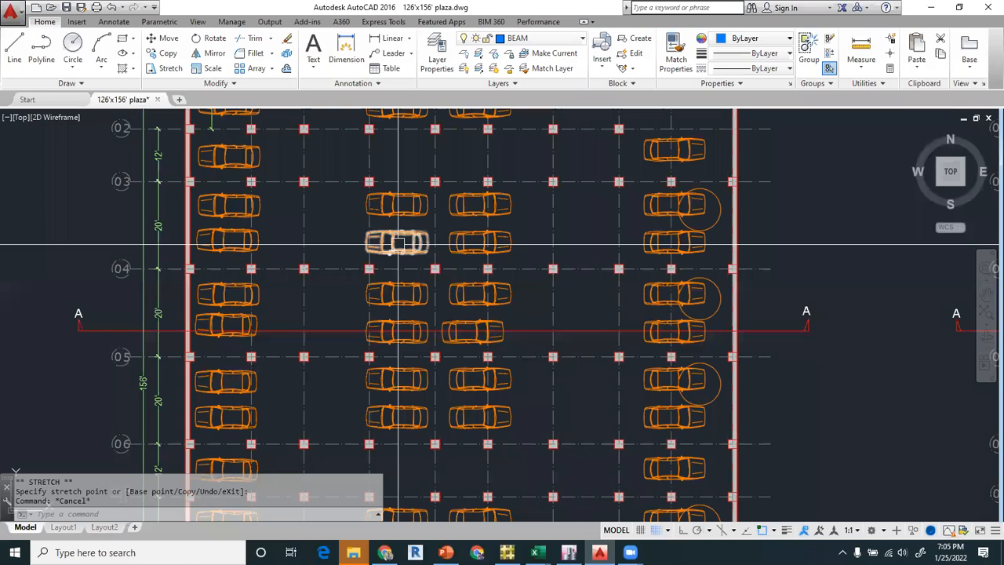
pyautogui.scroll(6, 362, 273)
pyautogui.click(350, 221)
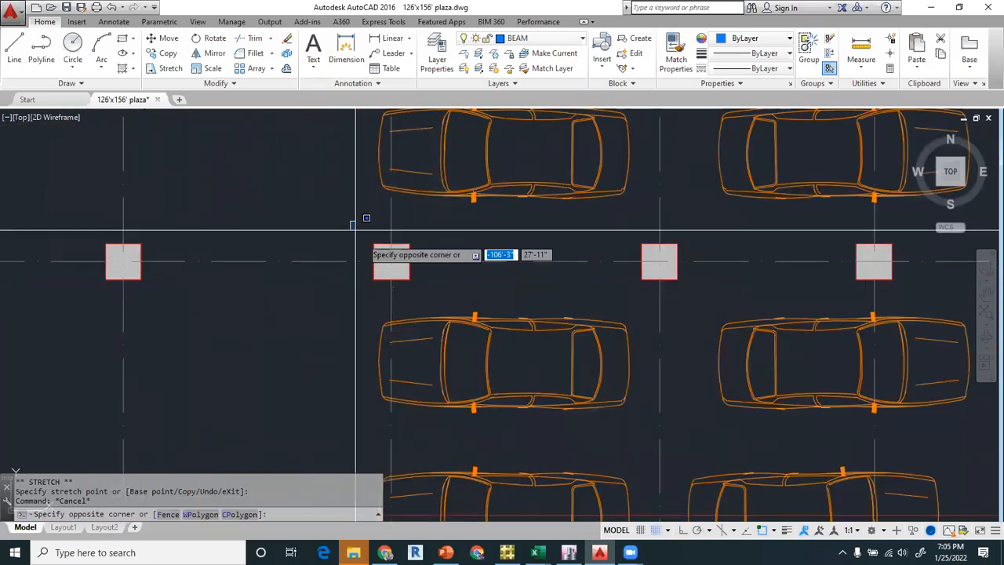
pyautogui.press('Escape')
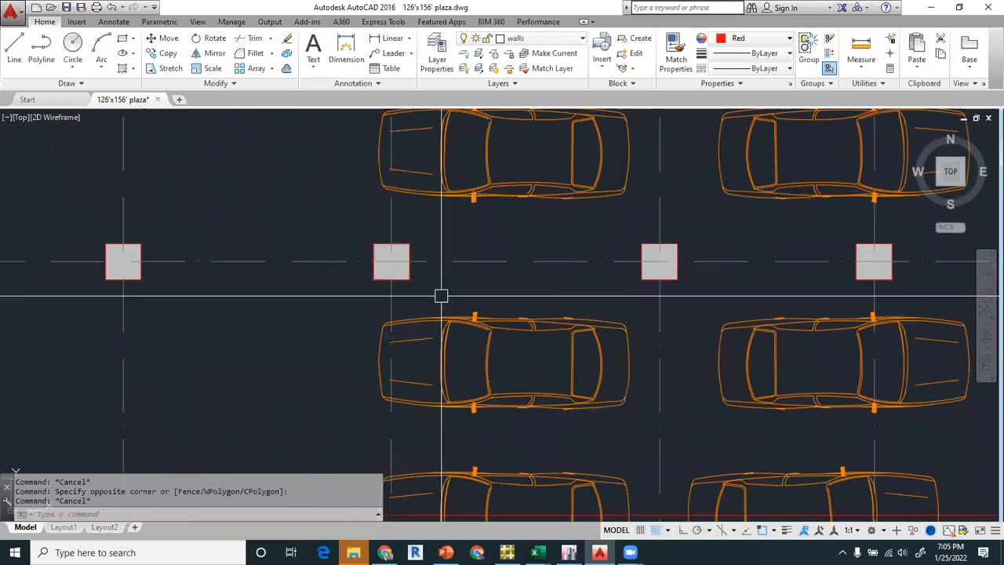
pyautogui.scroll(-10, 433, 266)
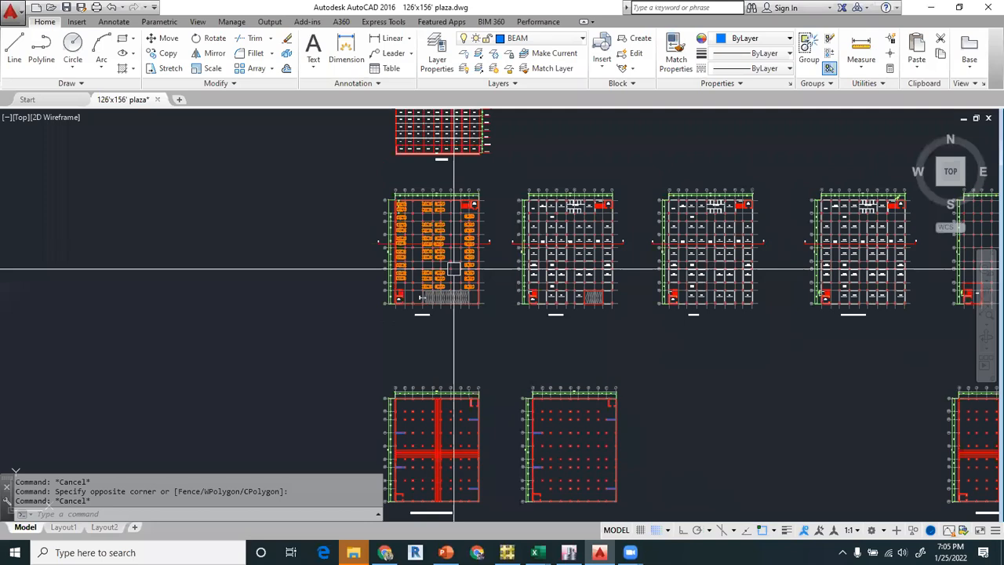
pyautogui.scroll(12, 439, 267)
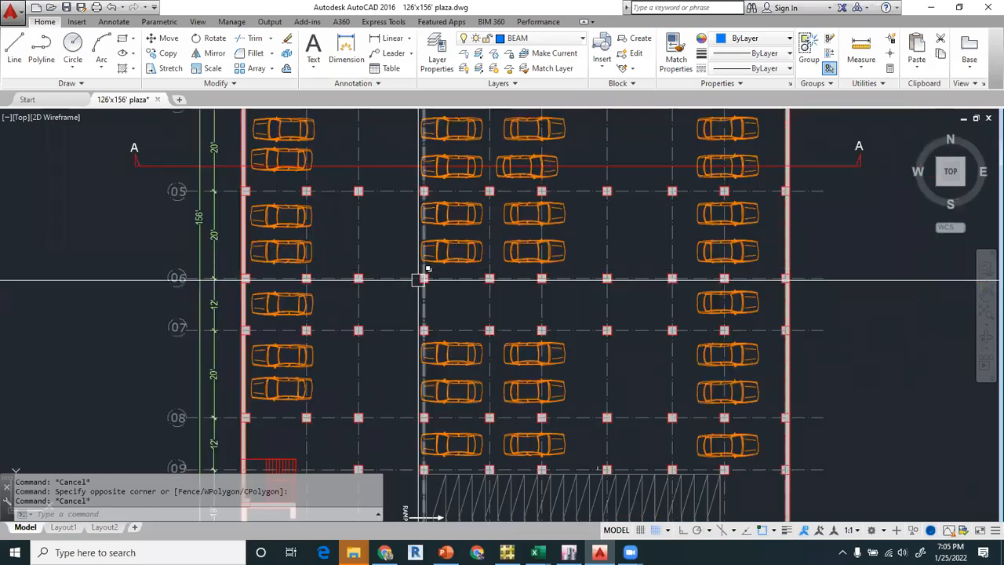
pyautogui.click(409, 247)
pyautogui.click(490, 323)
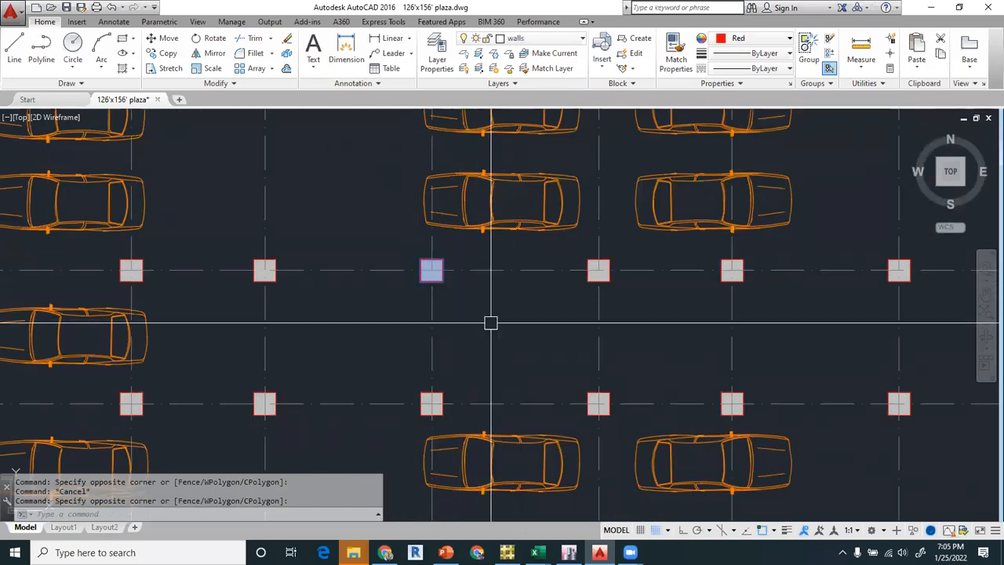
pyautogui.press('Escape')
# Compare the basement plan with the ground floor and other floor plans in the drawing.
pyautogui.scroll(-8, 442, 267)
pyautogui.moveTo(442, 250); pyautogui.dragTo(438, 320, button='middle')
pyautogui.scroll(2, 439, 320)
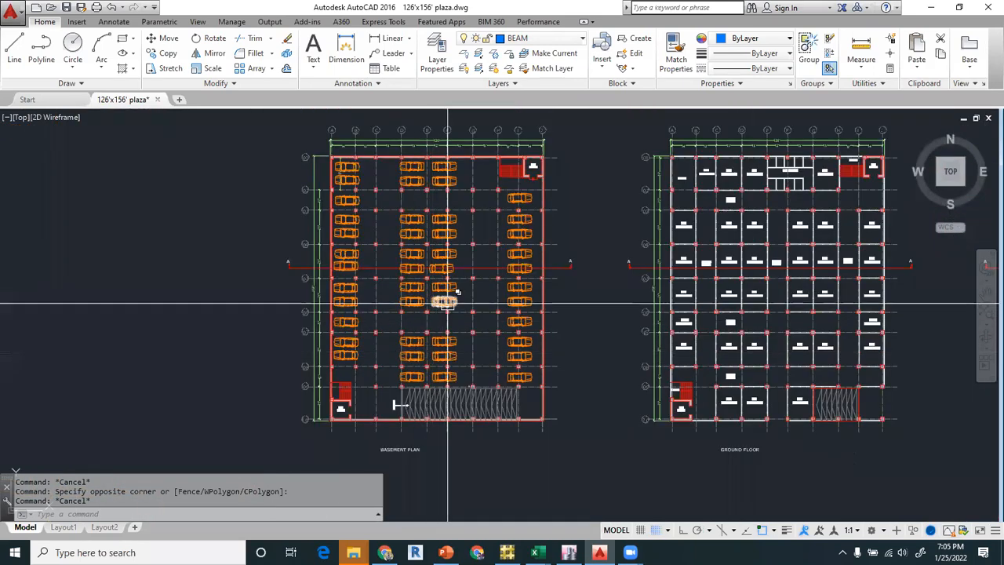
pyautogui.scroll(-3, 587, 331)
pyautogui.scroll(5, 441, 315)
pyautogui.scroll(-4, 441, 315)
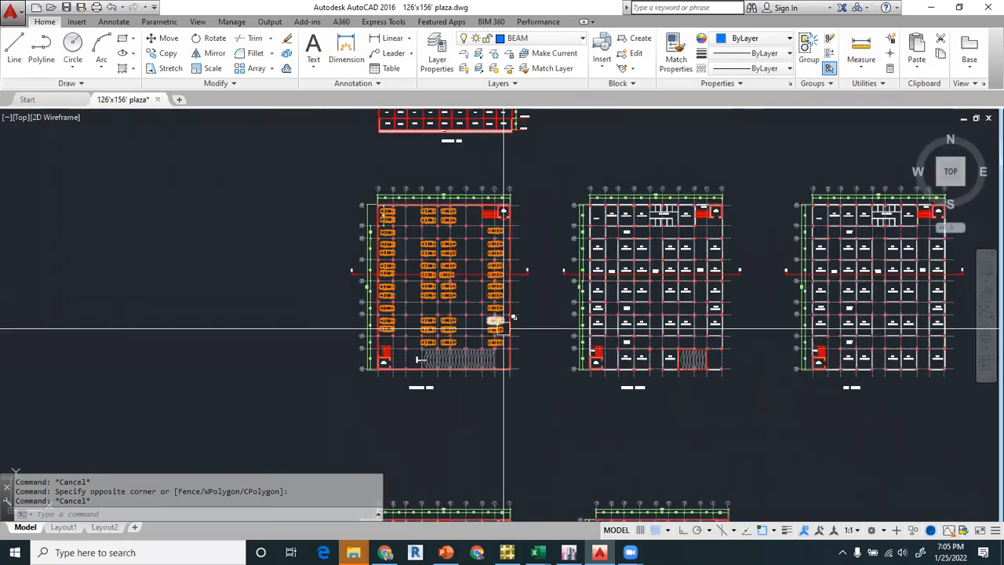
pyautogui.scroll(5, 504, 359)
pyautogui.scroll(-2, 448, 359)
pyautogui.scroll(-5, 424, 338)
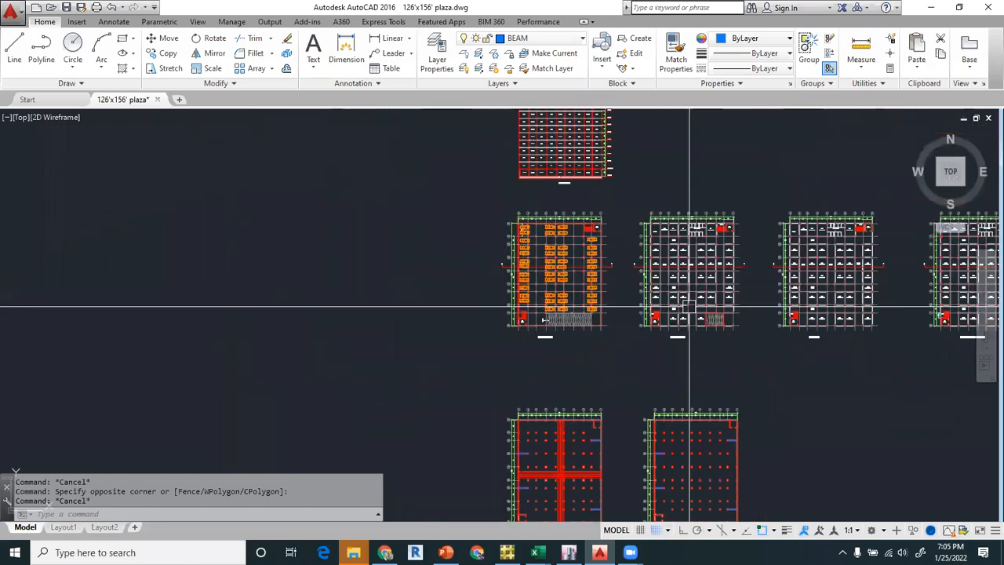
pyautogui.scroll(4, 233, 338)
pyautogui.scroll(3, 258, 348)
pyautogui.scroll(-5, 264, 348)
pyautogui.scroll(4, 313, 330)
pyautogui.scroll(-2, 638, 345)
pyautogui.moveTo(838, 335)
pyautogui.mouseDown(button='middle')
pyautogui.moveTo(451, 332)
pyautogui.moveTo(581, 238)
pyautogui.mouseUp(button='middle')
pyautogui.scroll(-4, 439, 335)
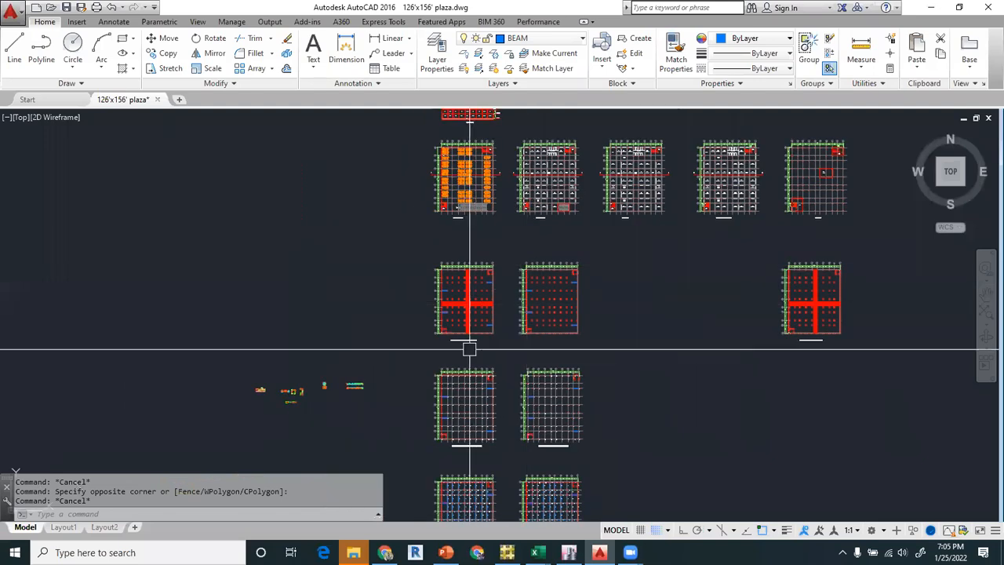
# Examine the raft bottom layer-1 plan, its title note and the bars running in both directions.
pyautogui.scroll(3, 475, 338)
pyautogui.scroll(4, 460, 269)
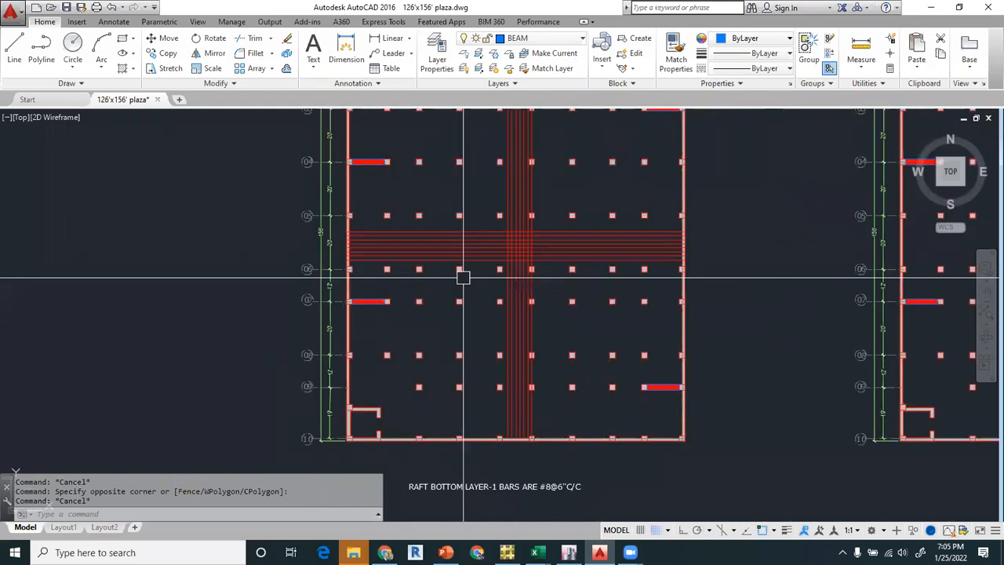
pyautogui.moveTo(488, 406); pyautogui.dragTo(489, 366, button='middle')
pyautogui.scroll(2, 483, 368)
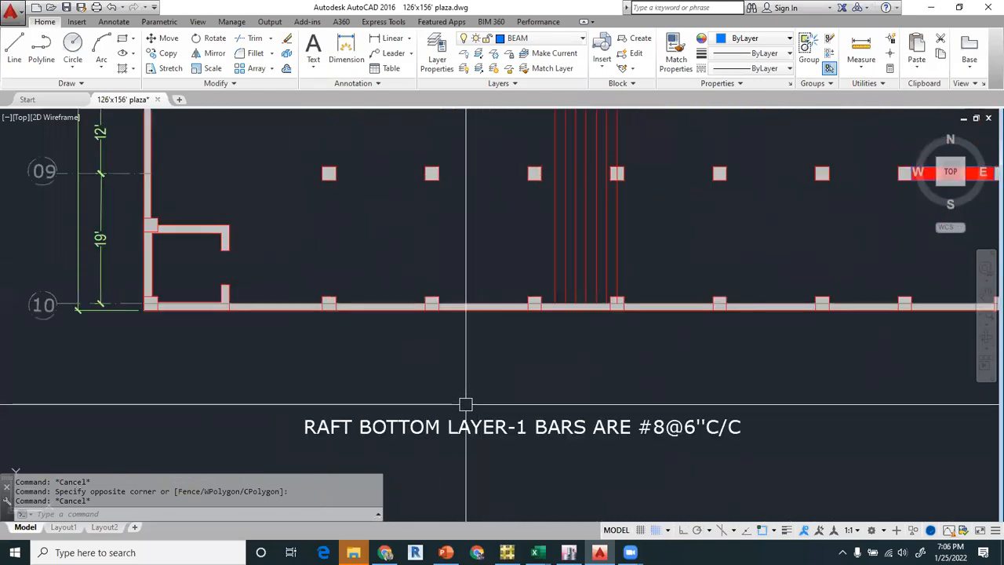
pyautogui.scroll(-2, 468, 404)
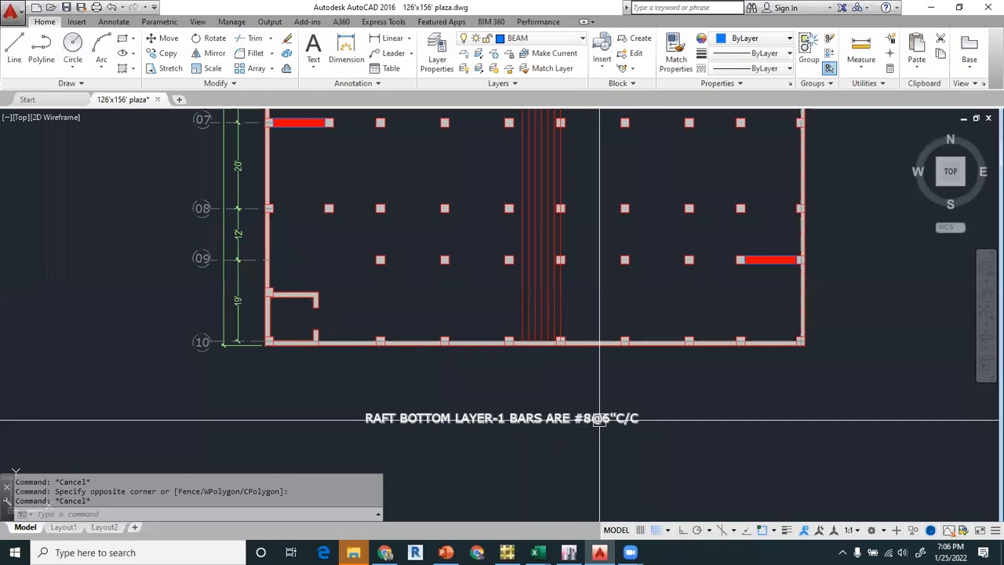
pyautogui.scroll(2, 509, 422)
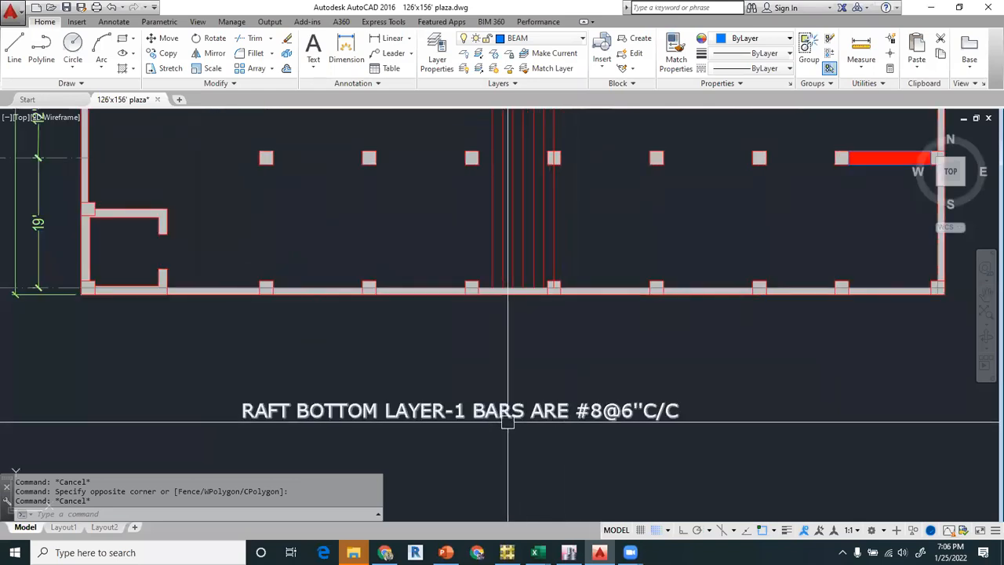
pyautogui.scroll(-2, 614, 415)
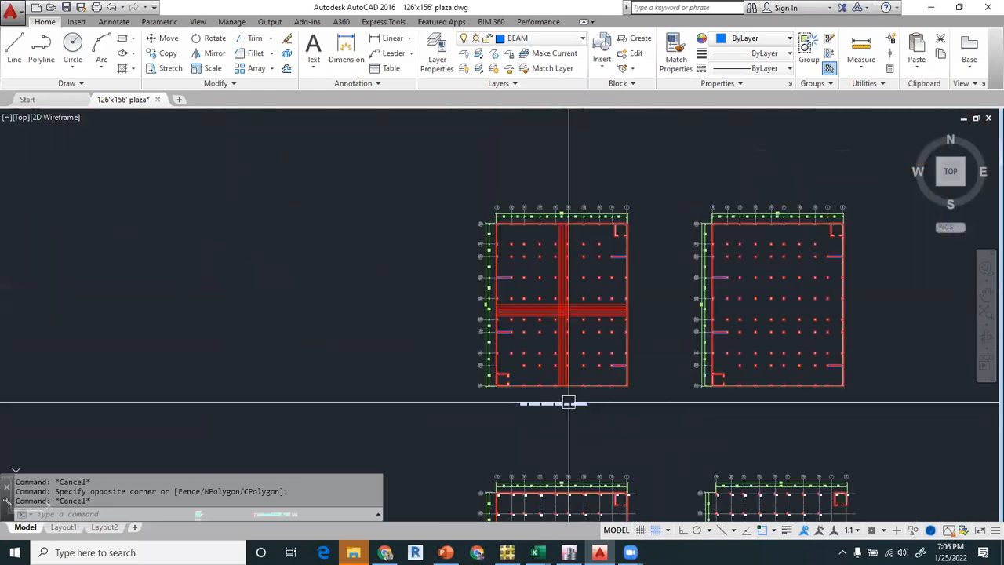
pyautogui.scroll(3, 549, 405)
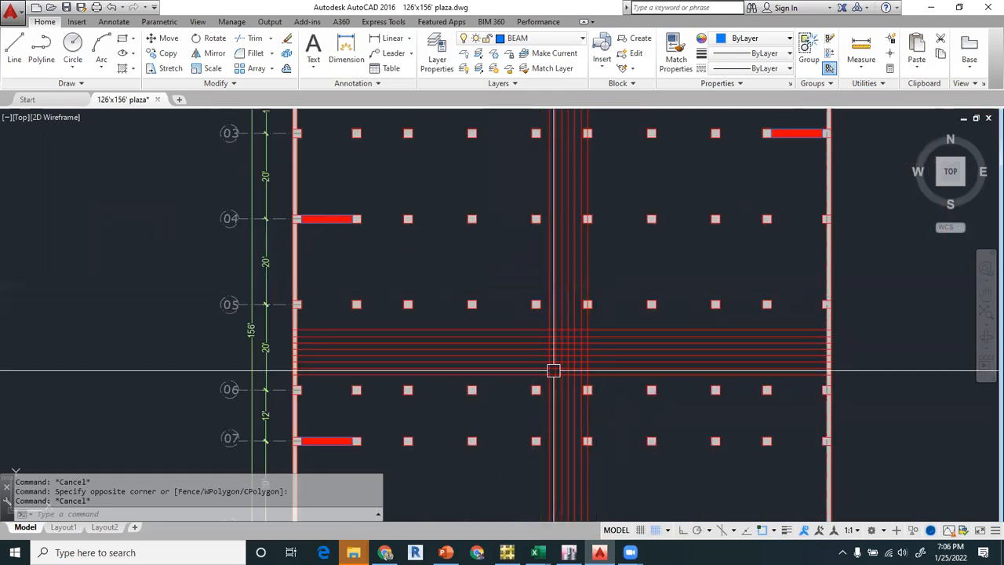
pyautogui.scroll(-4, 485, 329)
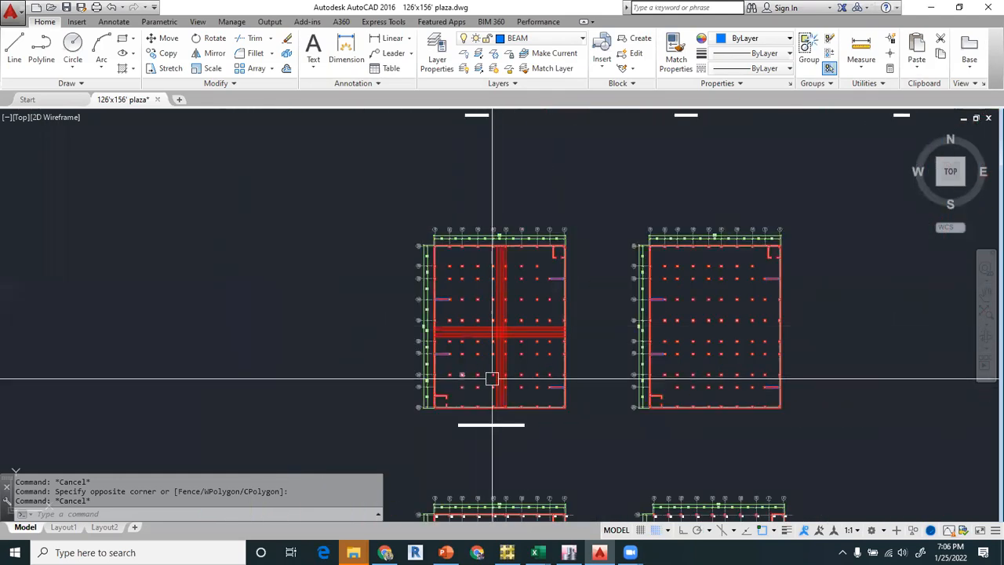
pyautogui.moveTo(549, 400); pyautogui.dragTo(439, 385, button='middle')
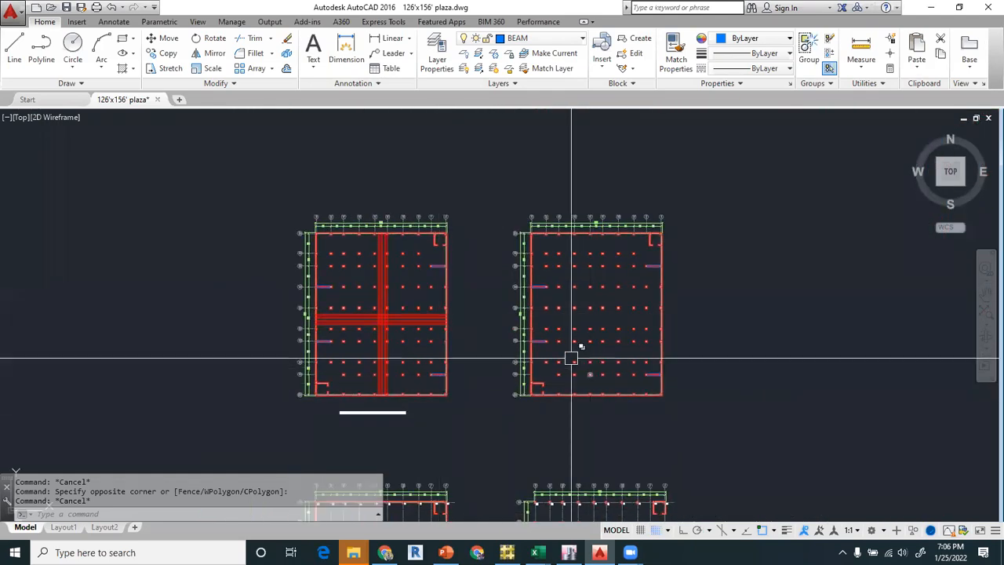
# Draw a horizontal line leftward from the left face of a row 07 interior column in the raft plan without bars.
pyautogui.scroll(-4, 588, 352)
pyautogui.moveTo(777, 357); pyautogui.dragTo(534, 353, button='middle')
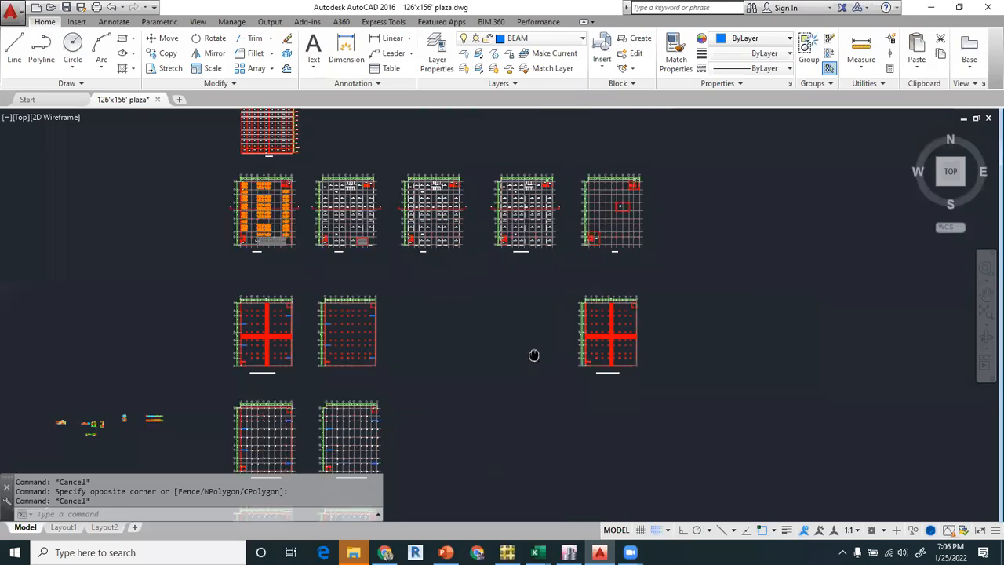
pyautogui.scroll(4, 314, 345)
pyautogui.scroll(2, 419, 363)
pyautogui.scroll(5, 608, 352)
pyautogui.write('l')
pyautogui.press('Return')
pyautogui.scroll(6, 573, 345)
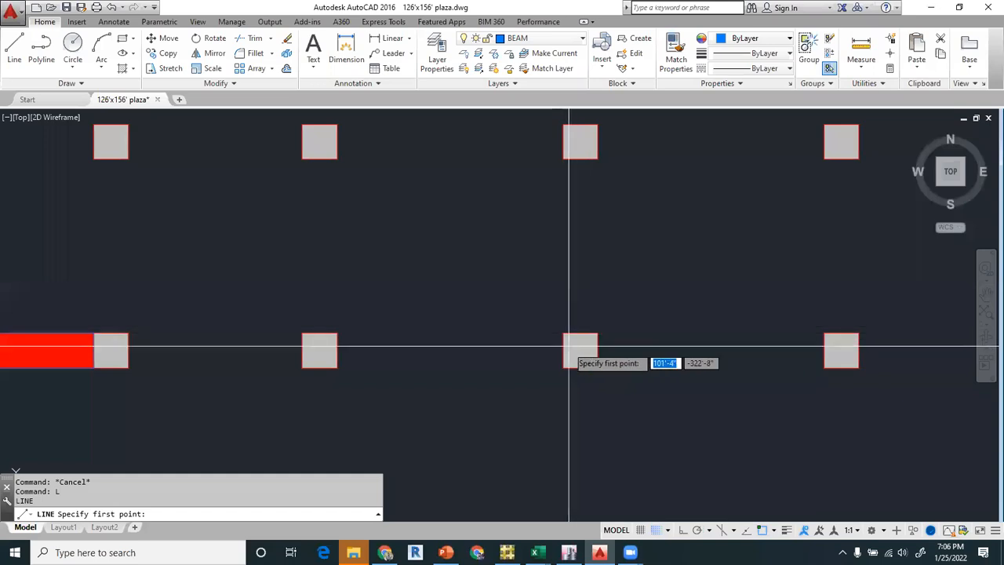
pyautogui.click(563, 350)
pyautogui.click(407, 351)
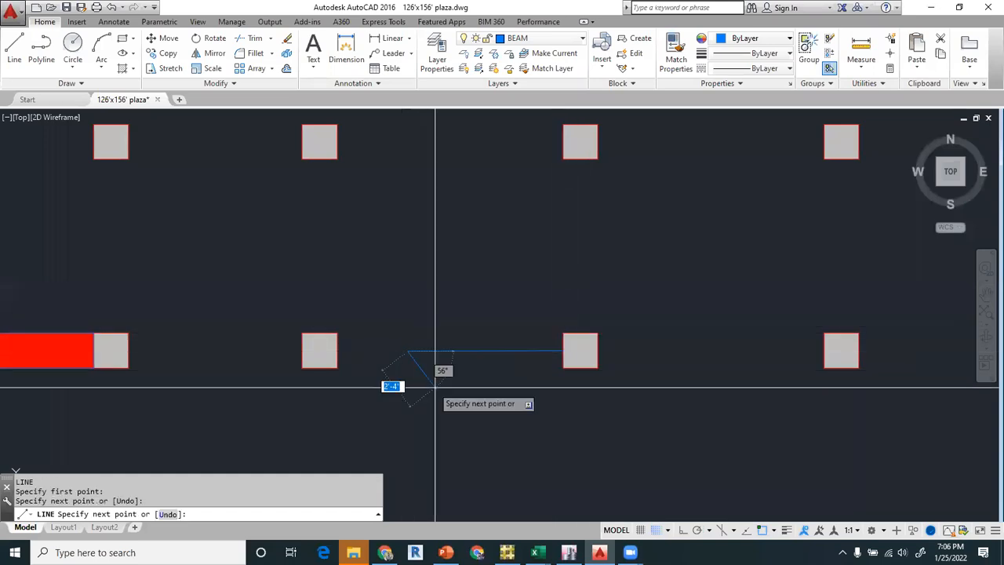
pyautogui.press('Escape')
# Stretch the line through the row 07 column past its right face, and move it rightward to centre it on the column.
pyautogui.click(463, 351)
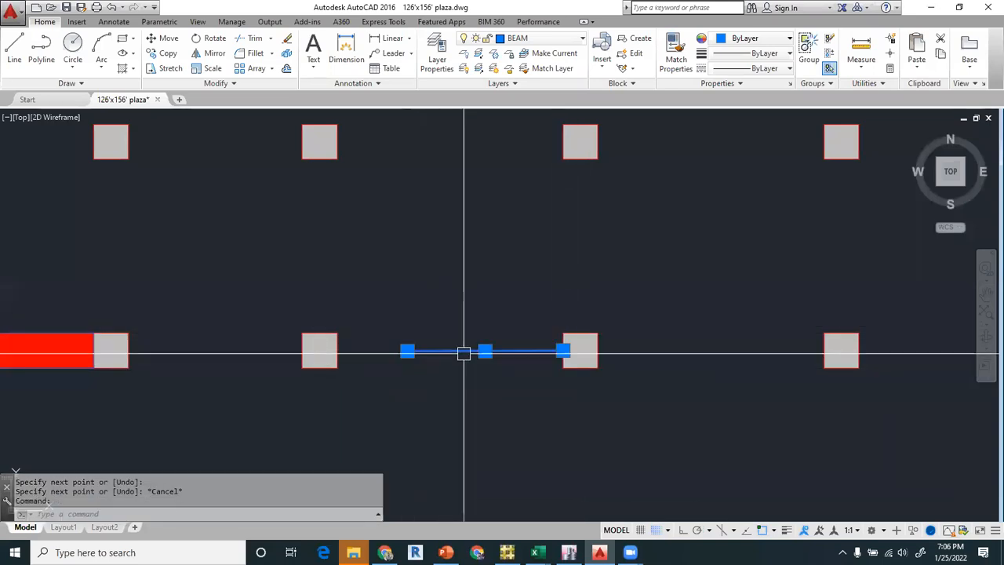
pyautogui.click(564, 351)
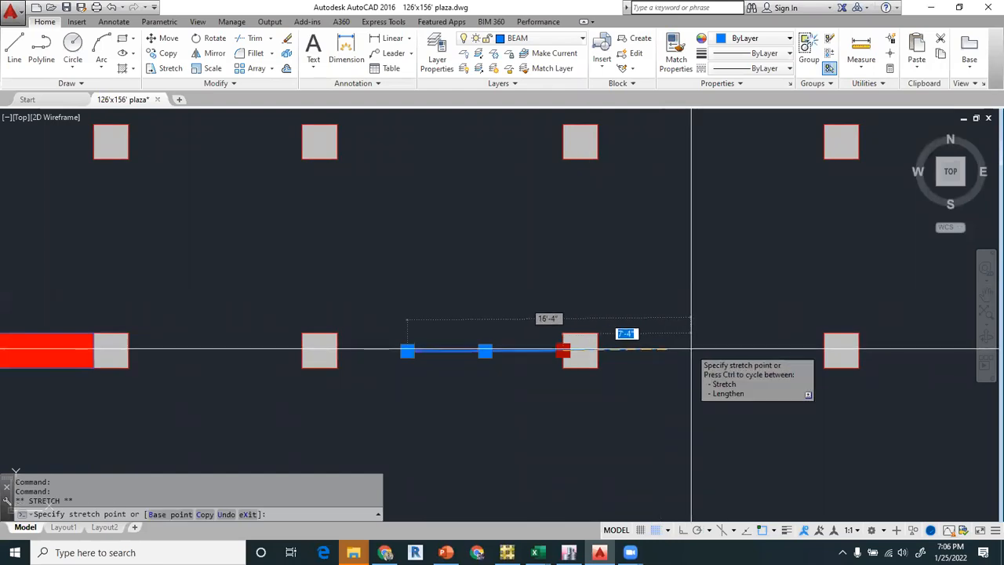
pyautogui.click(628, 349)
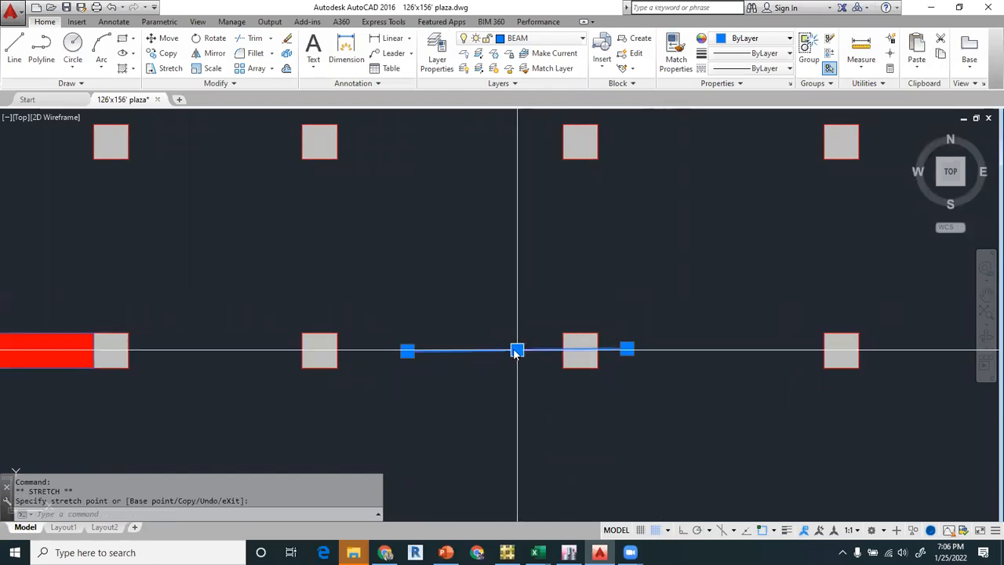
pyautogui.write('m')
pyautogui.press('Return')
pyautogui.click(557, 244)
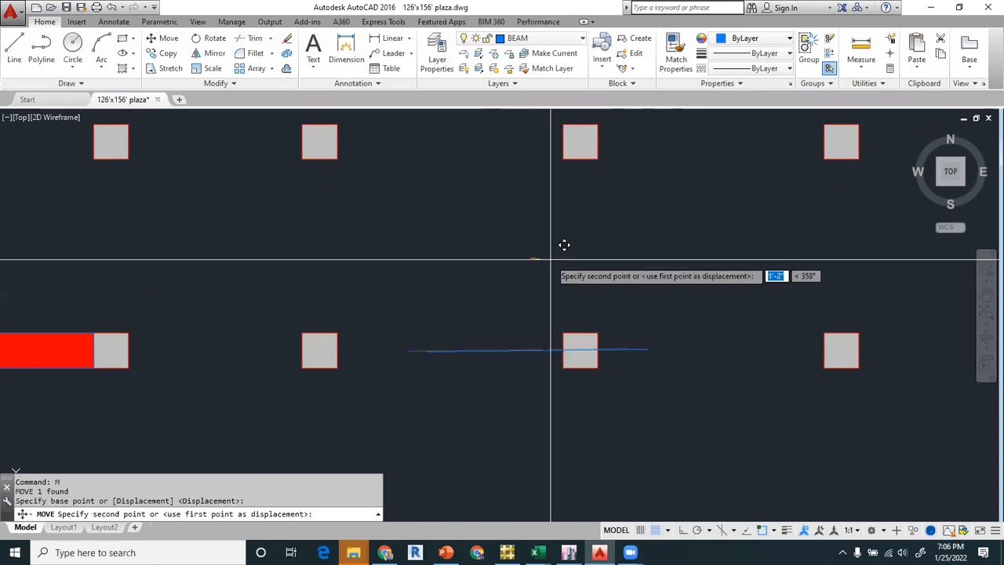
pyautogui.click(609, 251)
# Offset the horizontal bar line at 12" spacing, placing one copy above it and three below it.
pyautogui.write('o')
pyautogui.press('Return')
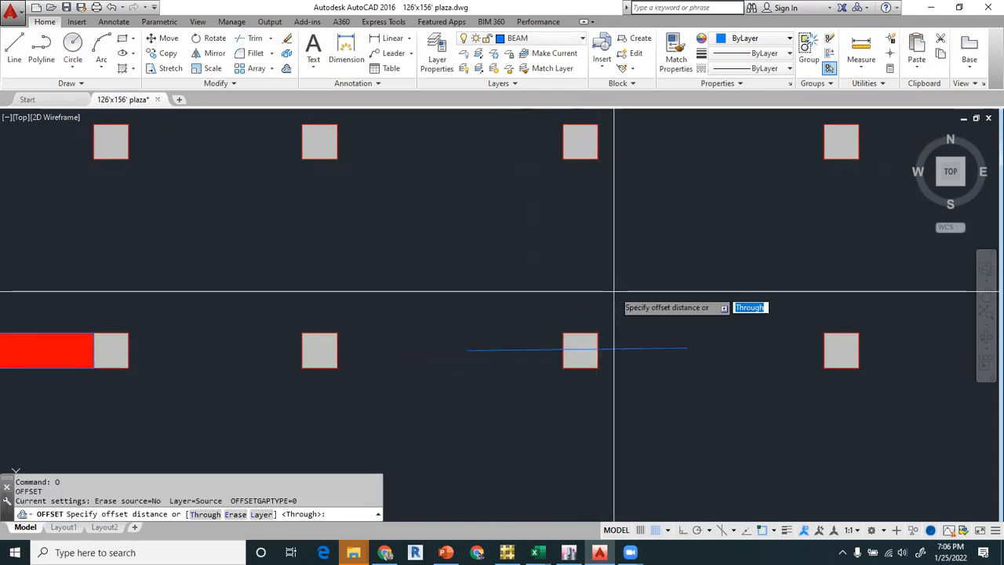
pyautogui.write('12')
pyautogui.press('Return')
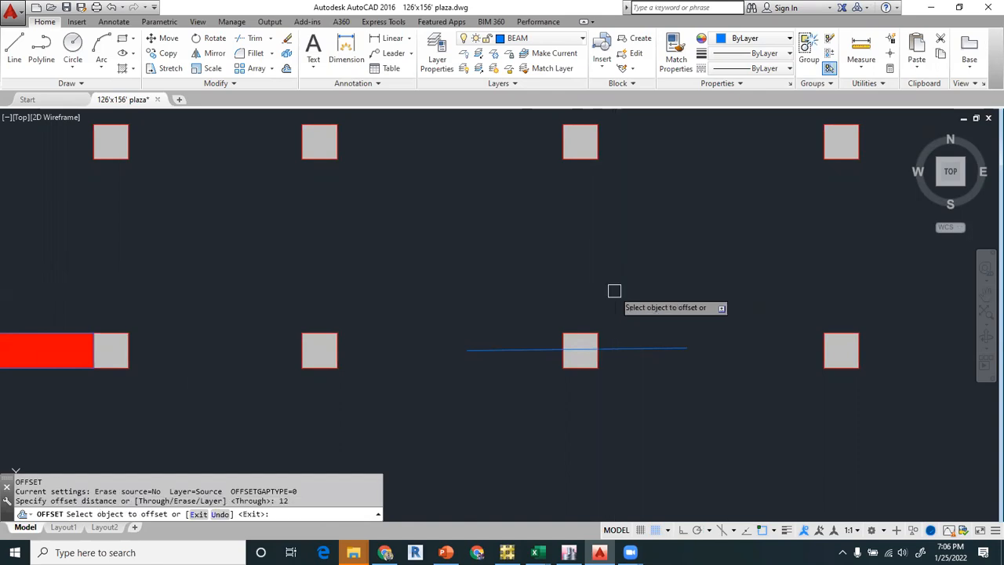
pyautogui.click(634, 348)
pyautogui.click(624, 277)
pyautogui.click(628, 348)
pyautogui.click(628, 375)
pyautogui.click(627, 365)
pyautogui.click(626, 392)
pyautogui.click(626, 386)
pyautogui.click(628, 390)
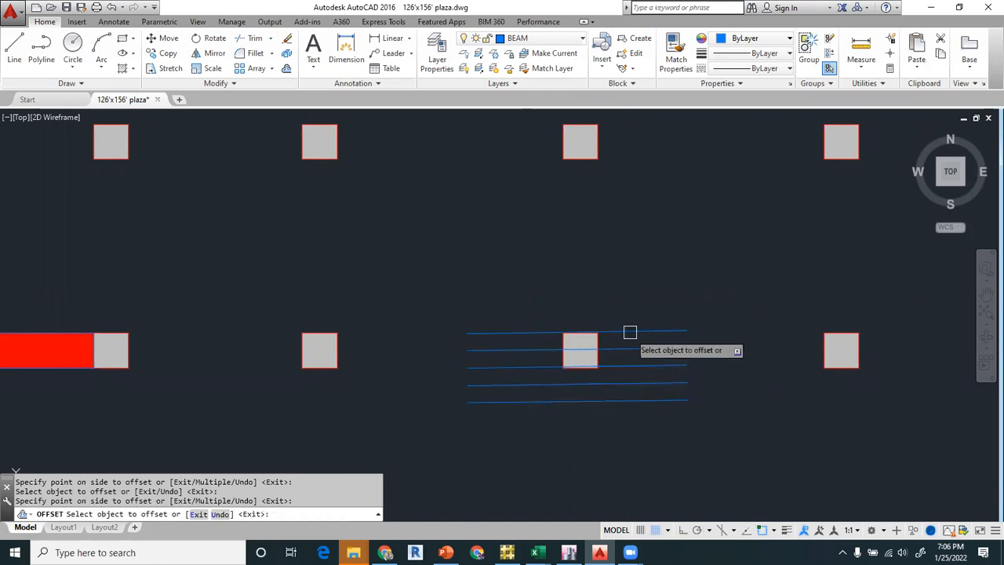
# Add four more horizontal bars above the topmost one, each offset 12" from the last.
pyautogui.click(630, 333)
pyautogui.click(632, 309)
pyautogui.click(632, 301)
pyautogui.click(630, 295)
pyautogui.click(629, 263)
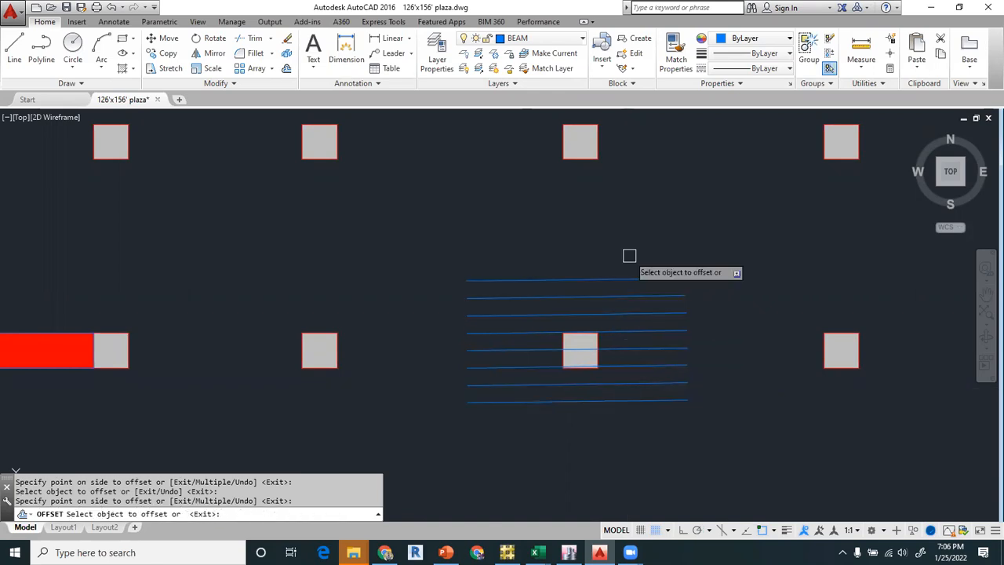
pyautogui.click(632, 278)
pyautogui.click(640, 264)
pyautogui.press('Escape')
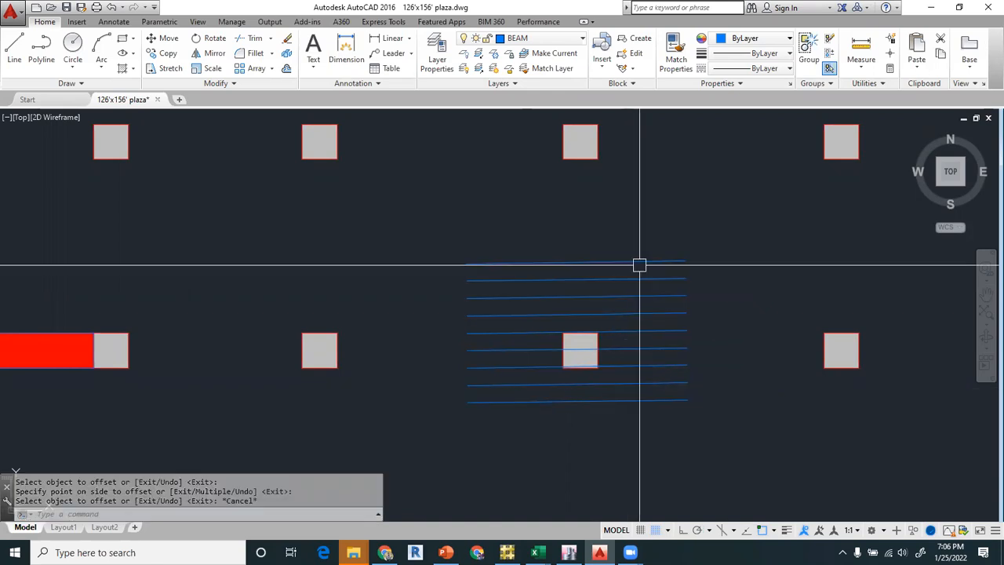
# Turn on Ortho and draw a vertical line crossing all the horizontal bars near their left ends.
pyautogui.write('l')
pyautogui.press('Return')
pyautogui.click(492, 251)
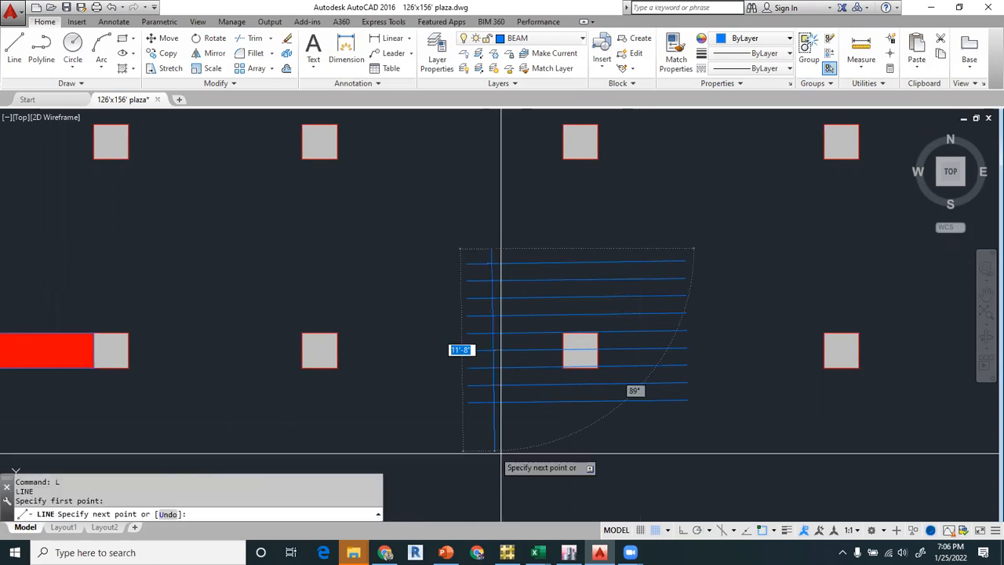
pyautogui.click(683, 530)
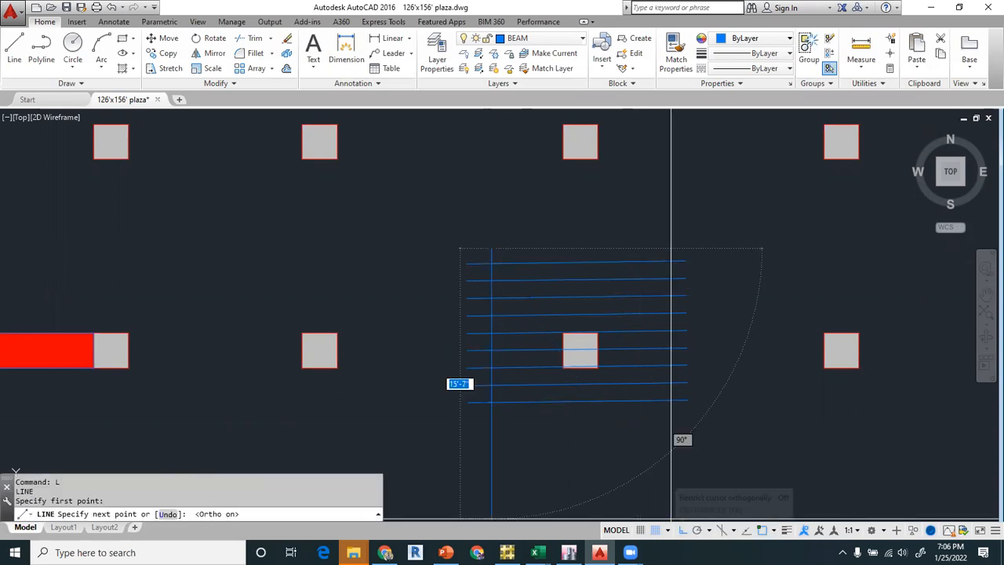
pyautogui.click(492, 428)
pyautogui.press('Return')
# Offset the vertical line rightward ten times at 1'-0" spacing to complete the bar mesh around the column.
pyautogui.write('o')
pyautogui.press('Return')
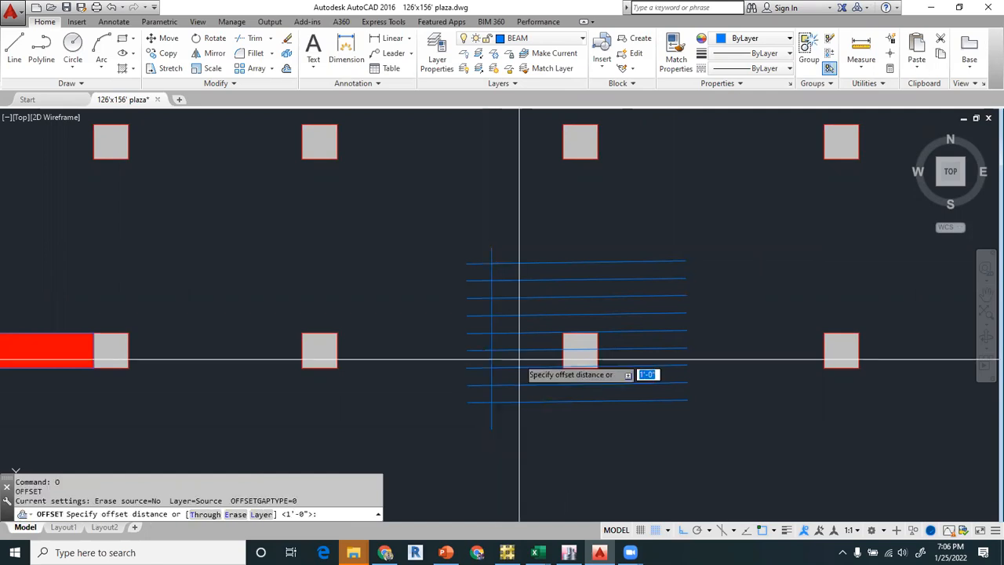
pyautogui.press('Return')
pyautogui.click(493, 248)
pyautogui.write('m')
pyautogui.press('Return')
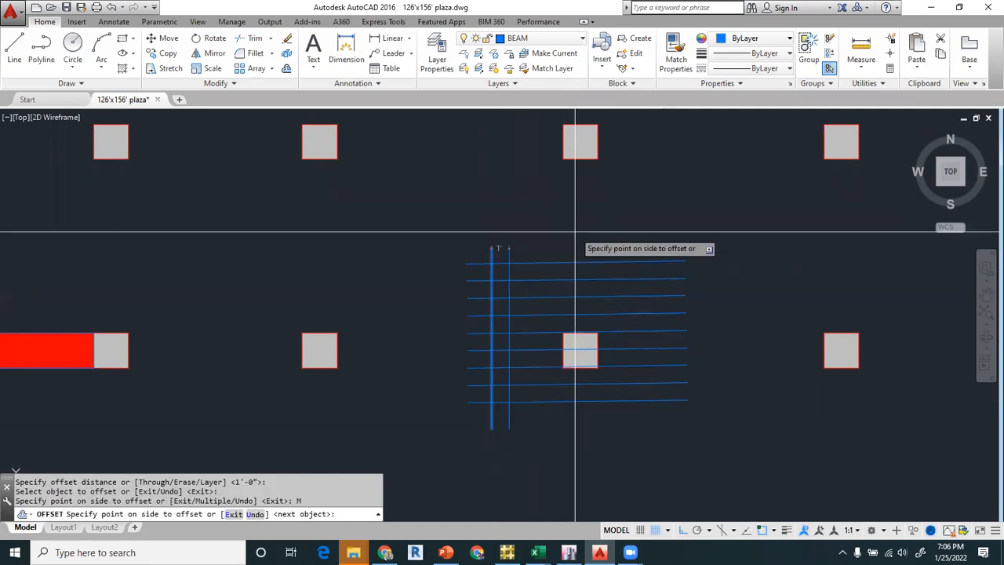
pyautogui.click(576, 233)
pyautogui.click(637, 234)
pyautogui.click(651, 237)
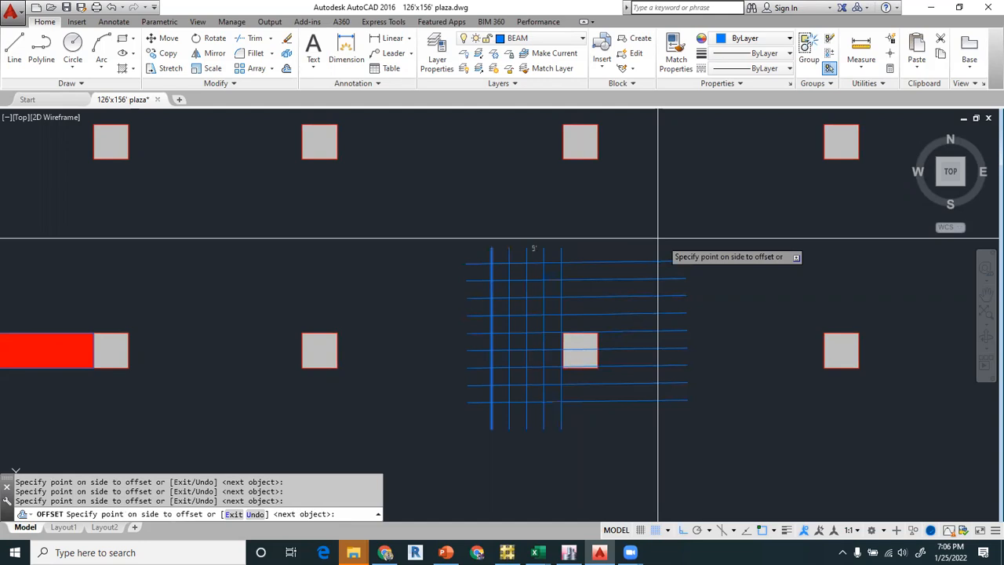
pyautogui.click(661, 238)
pyautogui.click(677, 239)
pyautogui.click(697, 239)
pyautogui.click(716, 240)
pyautogui.click(734, 241)
pyautogui.click(750, 242)
pyautogui.press('Escape')
# Copy the whole bar mesh from its column's lower-right corner to the next three columns to the right on row 07.
pyautogui.scroll(-4, 619, 255)
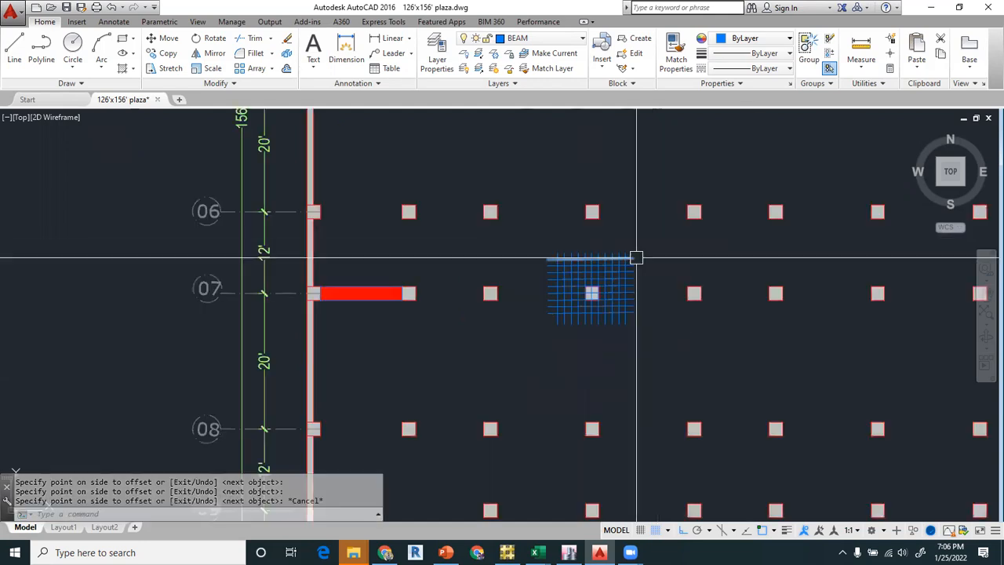
pyautogui.scroll(4, 636, 258)
pyautogui.click(390, 261)
pyautogui.click(678, 206)
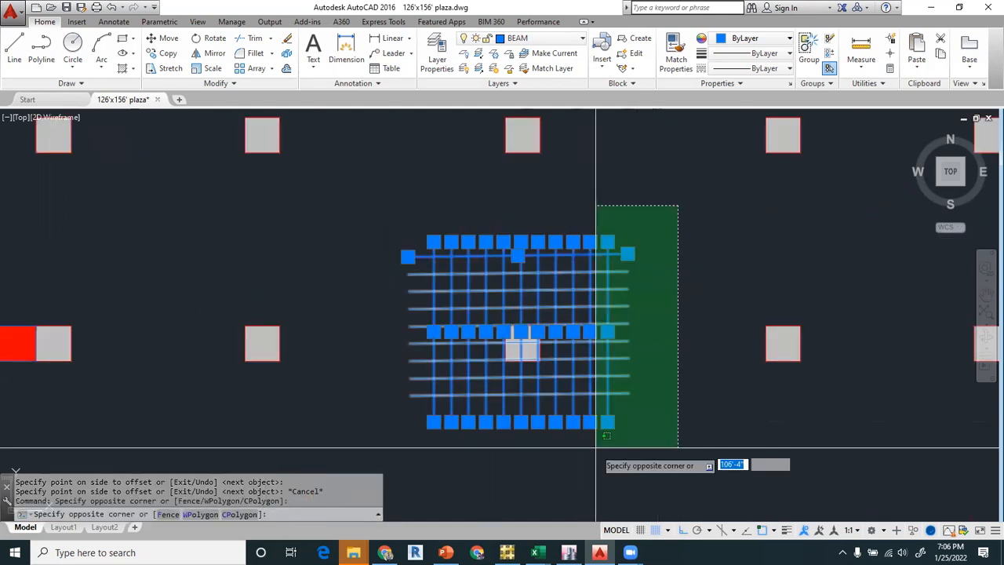
pyautogui.click(595, 450)
pyautogui.write('co')
pyautogui.press('Return')
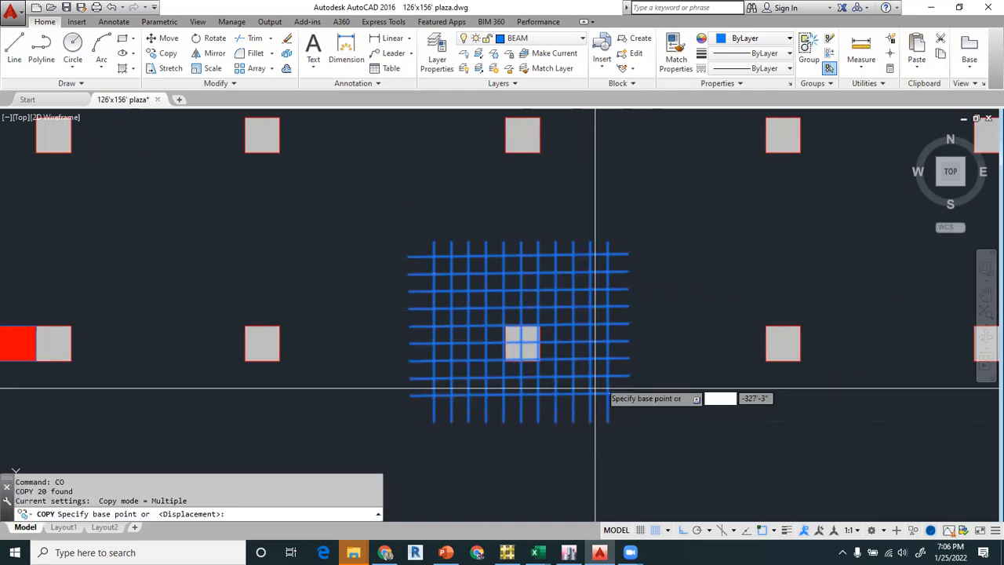
pyautogui.scroll(4, 570, 361)
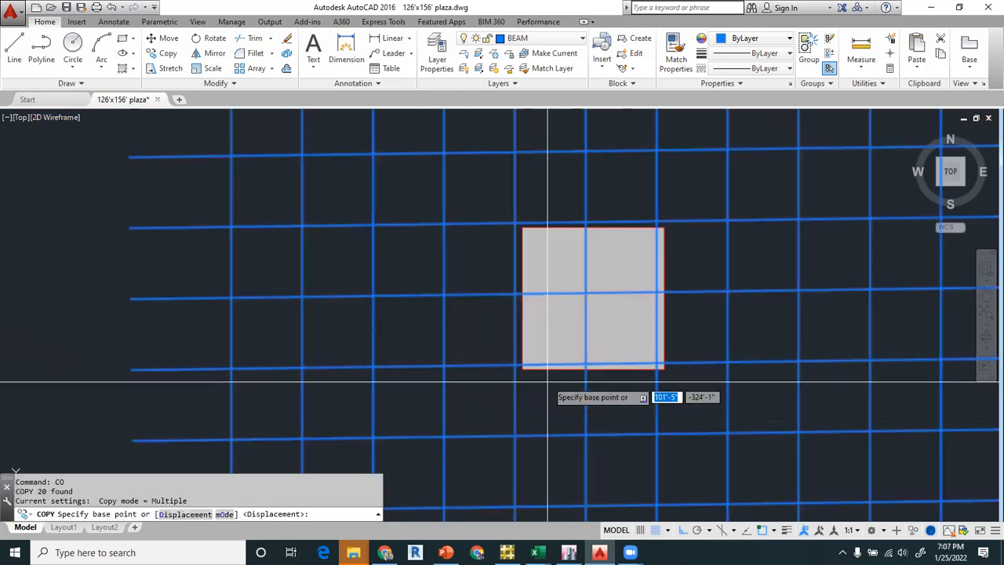
pyautogui.click(663, 367)
pyautogui.scroll(-4, 753, 361)
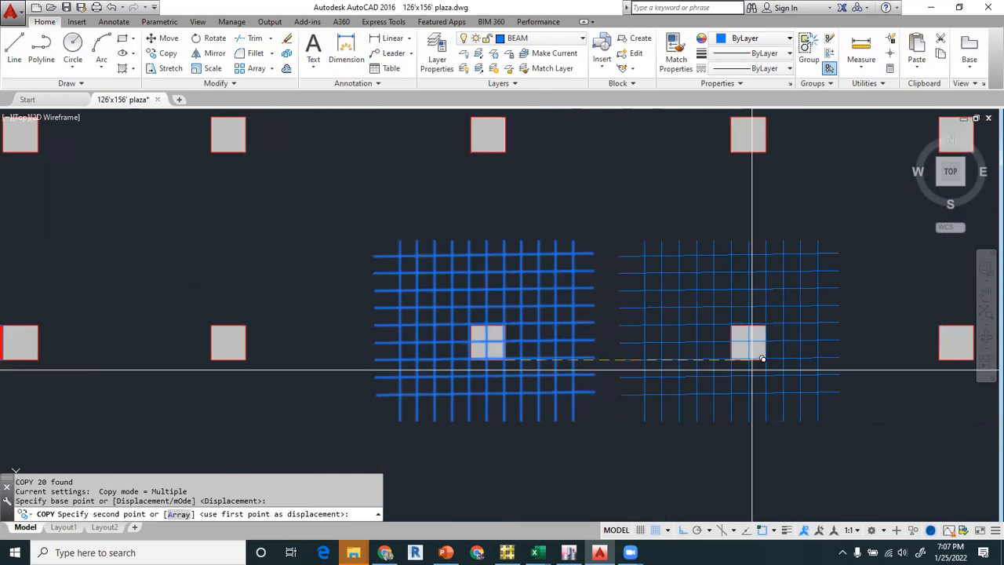
pyautogui.click(766, 360)
pyautogui.moveTo(969, 356); pyautogui.dragTo(542, 365, button='middle')
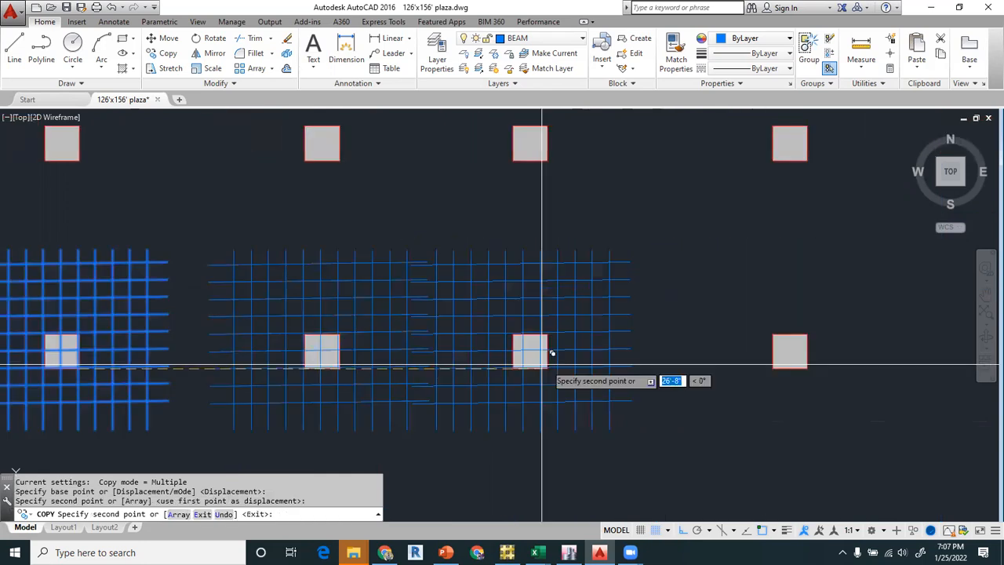
pyautogui.click(548, 368)
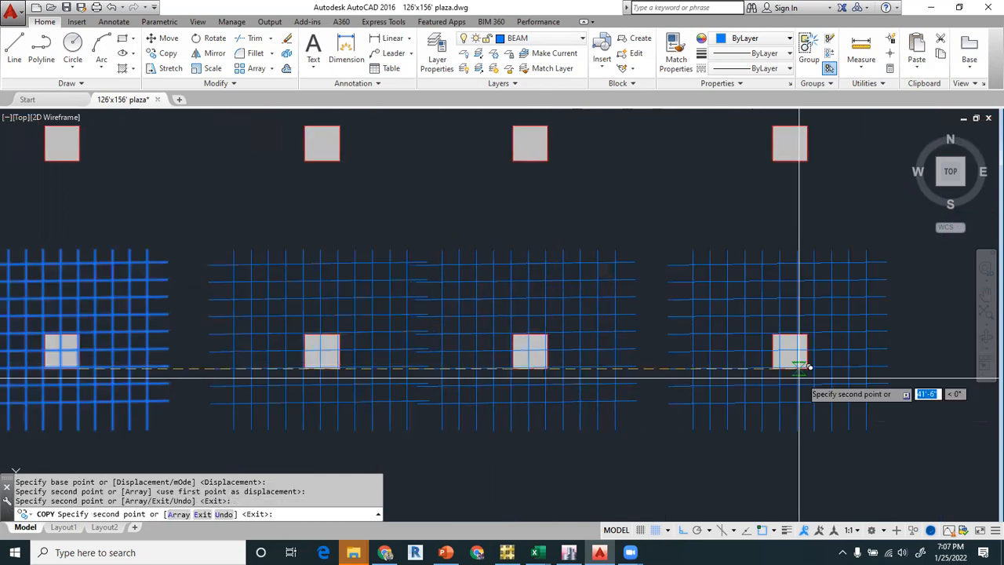
pyautogui.click(814, 371)
# Place further copies of the mesh on the sixth, fourth and second columns of row 05.
pyautogui.moveTo(818, 136); pyautogui.dragTo(808, 510, button='middle')
pyautogui.scroll(-2, 678, 329)
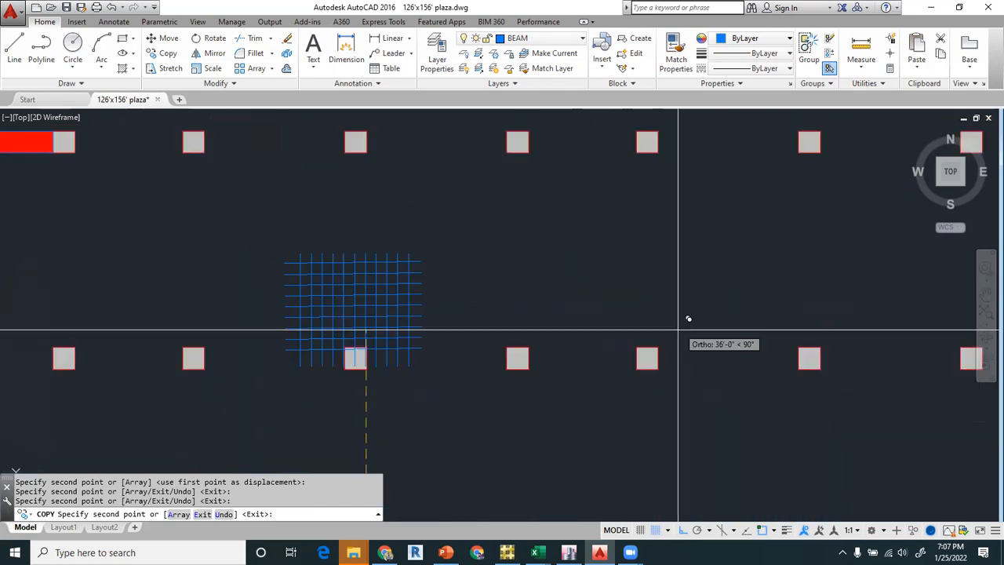
pyautogui.click(659, 350)
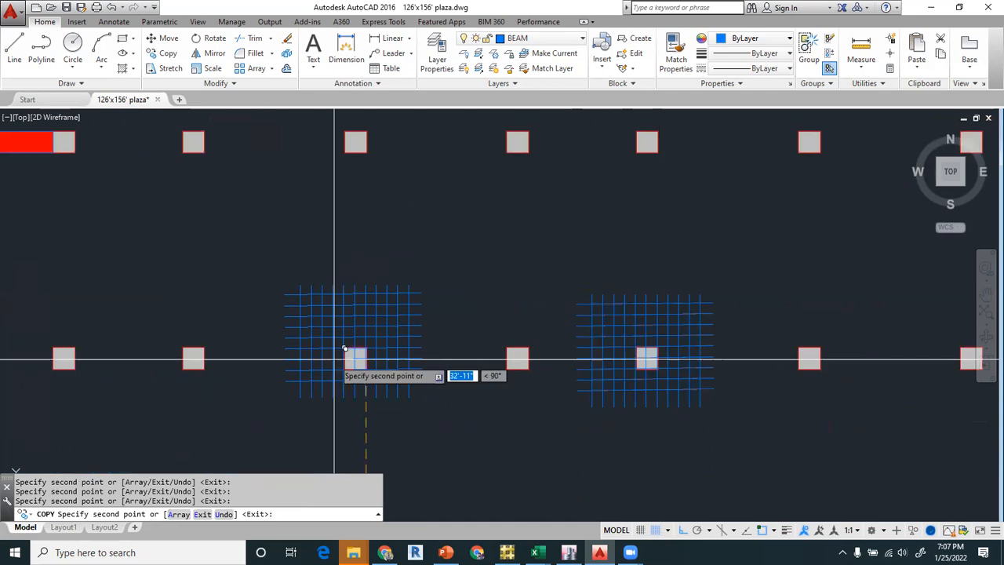
pyautogui.click(368, 370)
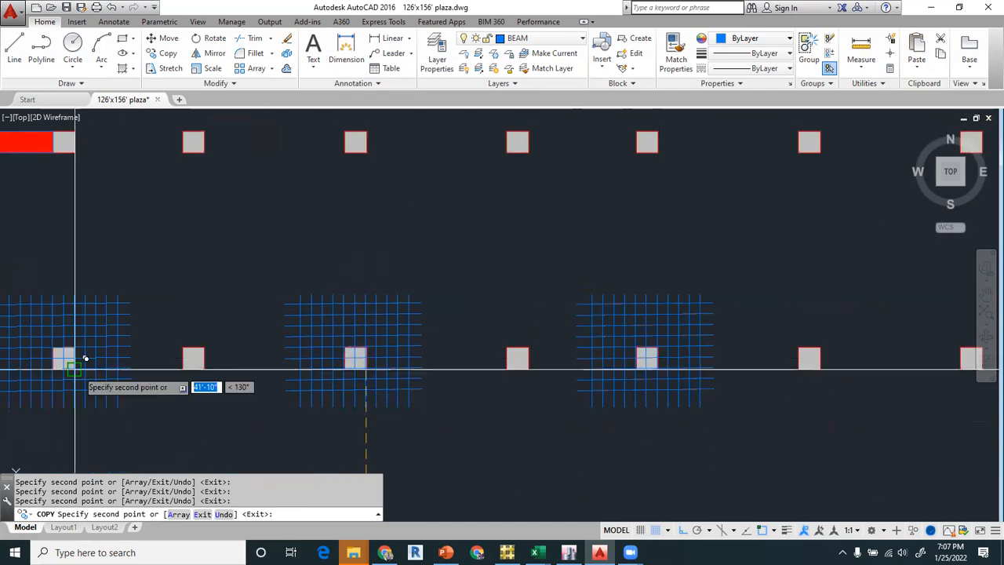
pyautogui.click(76, 369)
# Place mesh copies on the fifth column of row 04 and the eighth column of row 05, and end the copying.
pyautogui.scroll(-4, 558, 143)
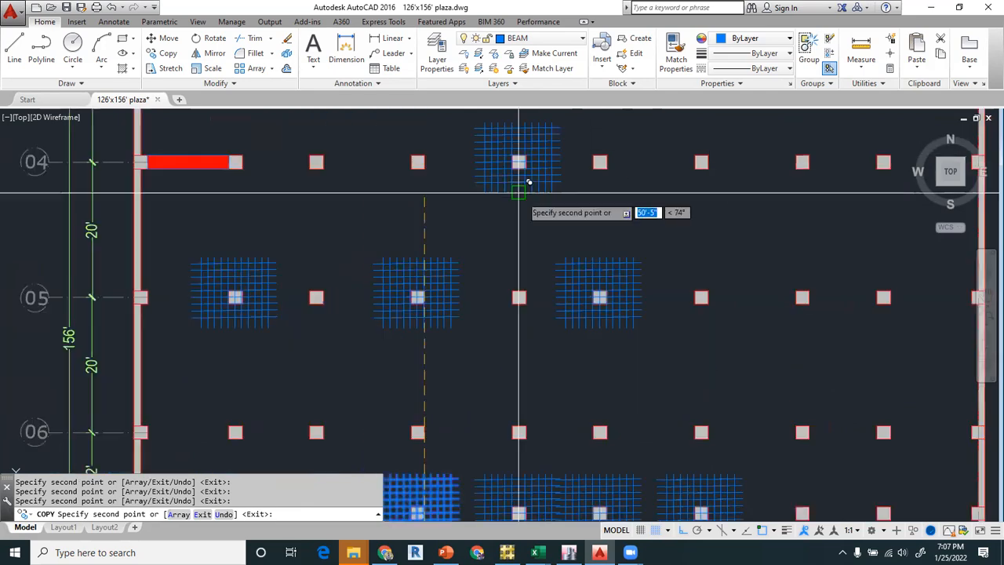
pyautogui.scroll(6, 656, 254)
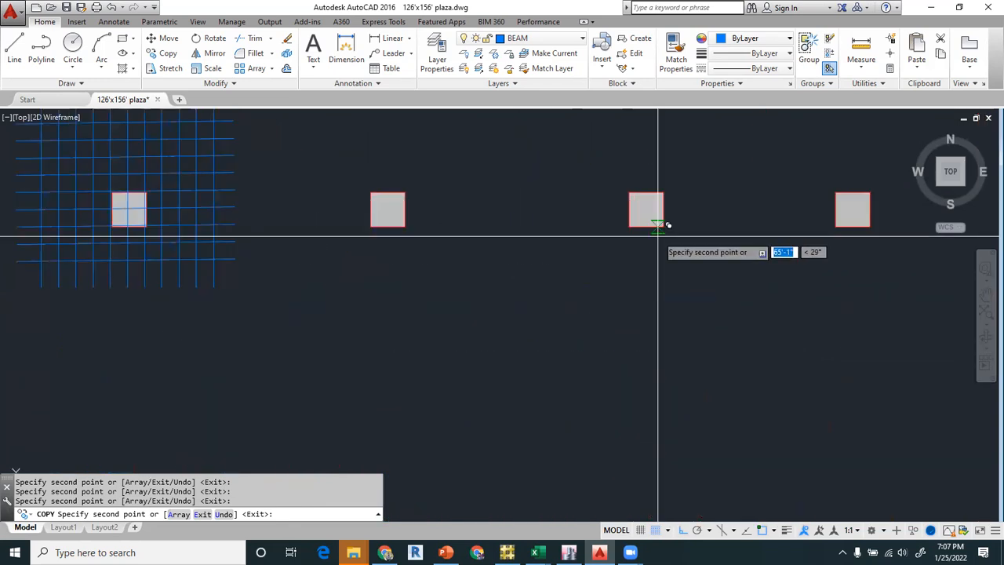
pyautogui.scroll(-6, 655, 237)
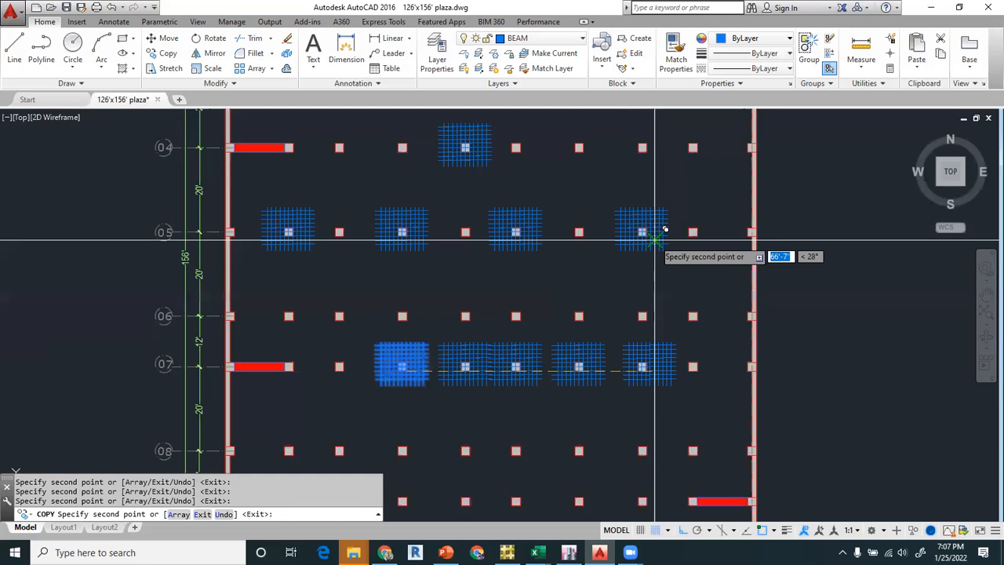
pyautogui.press('Escape')
# Copy the raft bottom layer-1 title note to the space beneath the plan with the bar meshes.
pyautogui.scroll(-5, 514, 286)
pyautogui.scroll(6, 516, 232)
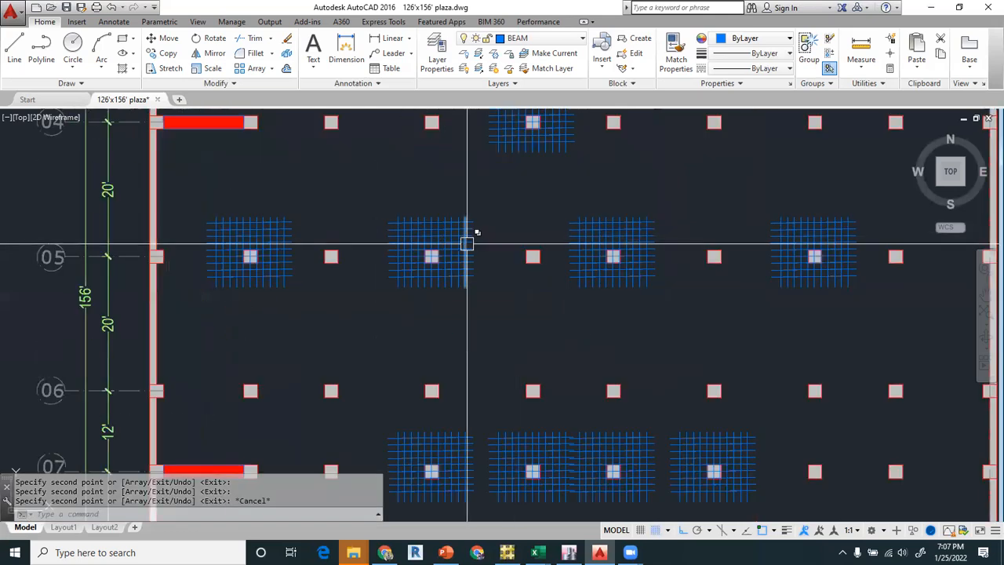
pyautogui.scroll(-5, 467, 244)
pyautogui.moveTo(245, 395); pyautogui.dragTo(309, 331, button='middle')
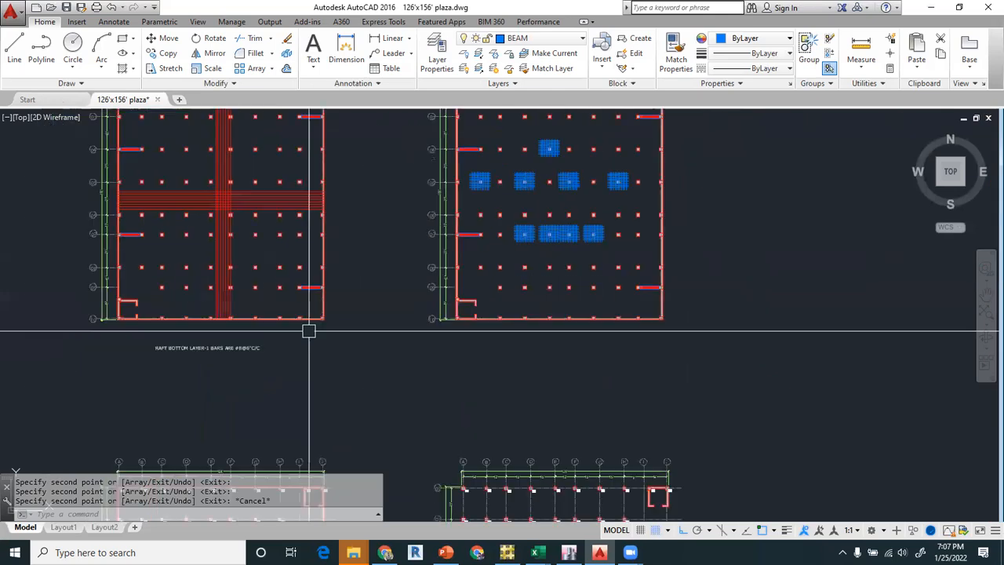
pyautogui.click(207, 350)
pyautogui.write('co')
pyautogui.press('Return')
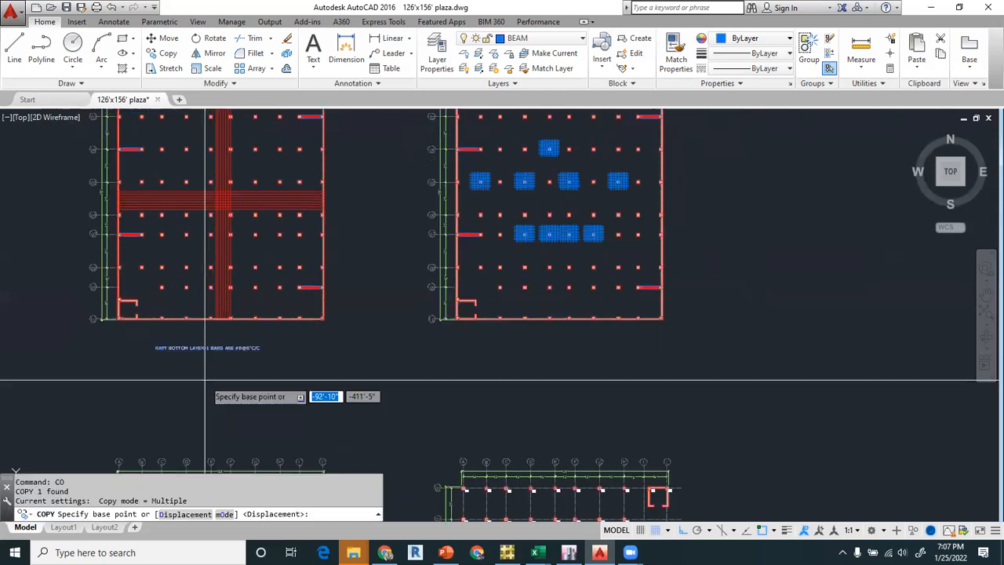
pyautogui.click(206, 380)
pyautogui.click(551, 387)
pyautogui.press('Escape')
# Change the layer number to 2 in the copied raft bottom bar note beneath the plan with the bar meshes.
pyautogui.scroll(2, 546, 348)
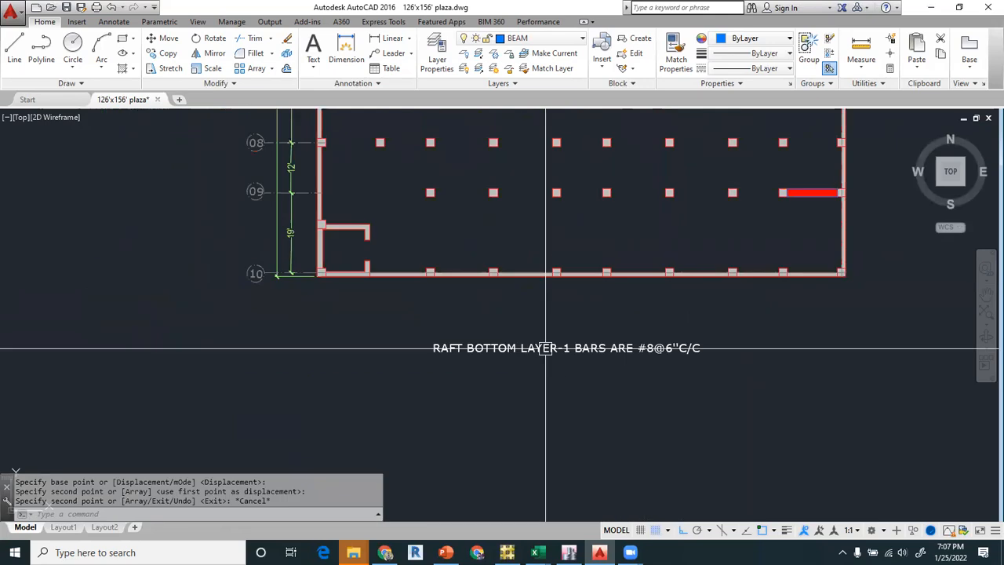
pyautogui.click(573, 350)
pyautogui.doubleClick(570, 350)
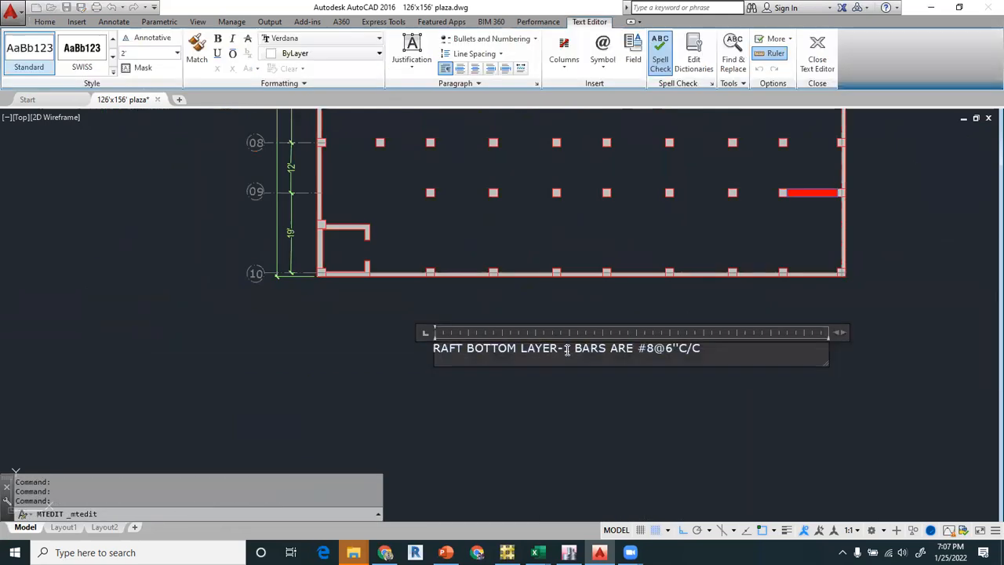
pyautogui.write('2')
pyautogui.press('Escape')
# Examine the separate raft top layer-1 plan and its bar note against the bottom reinforcement plans.
pyautogui.scroll(-8, 556, 352)
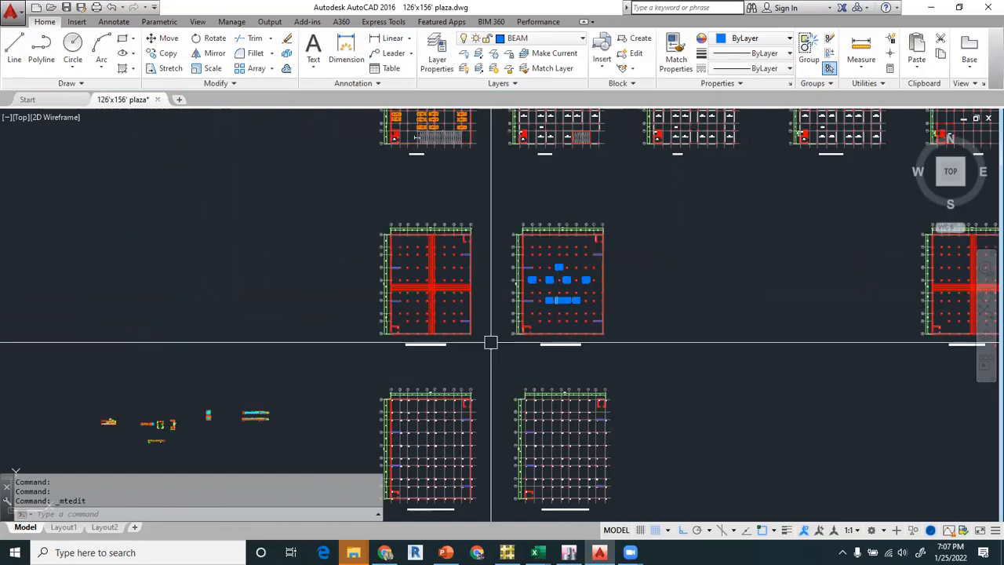
pyautogui.scroll(8, 491, 342)
pyautogui.scroll(-8, 544, 357)
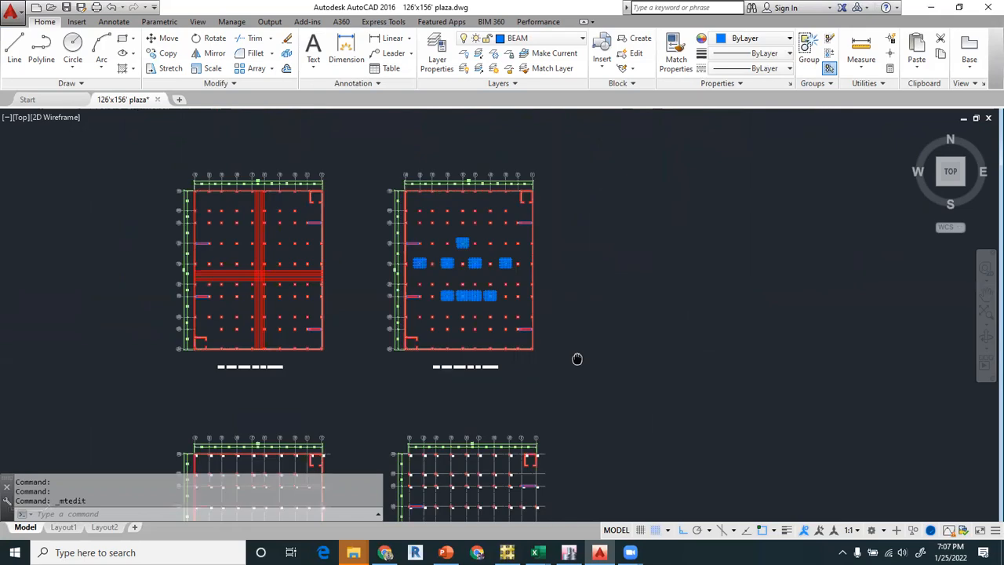
pyautogui.scroll(2, 431, 376)
pyautogui.scroll(-7, 121, 376)
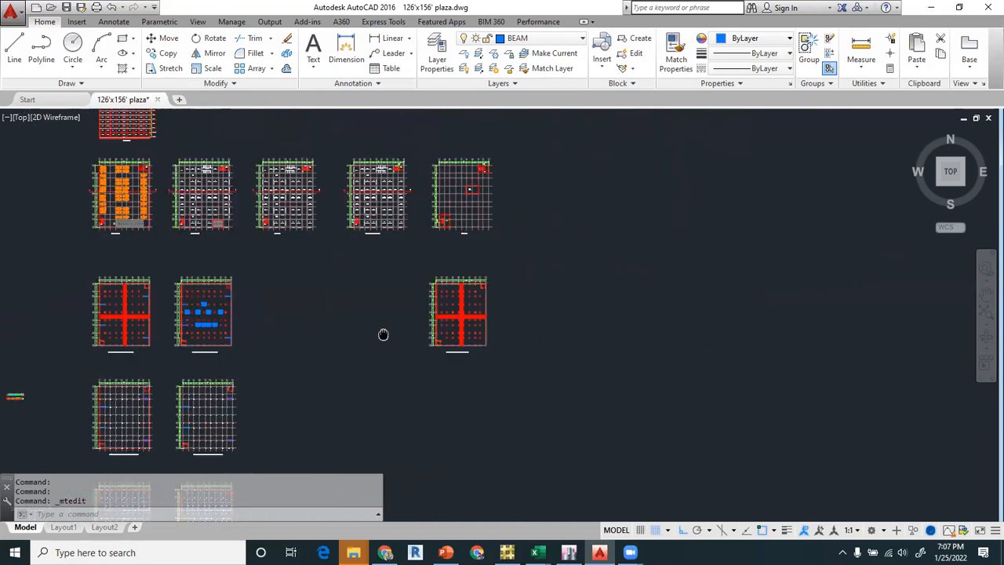
pyautogui.scroll(7, 454, 346)
pyautogui.scroll(4, 444, 361)
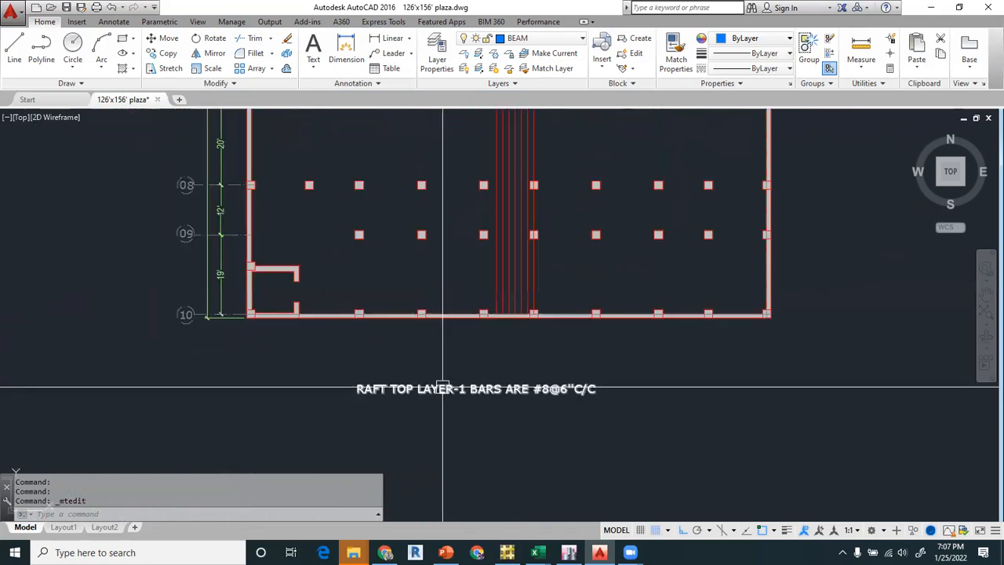
pyautogui.scroll(2, 444, 387)
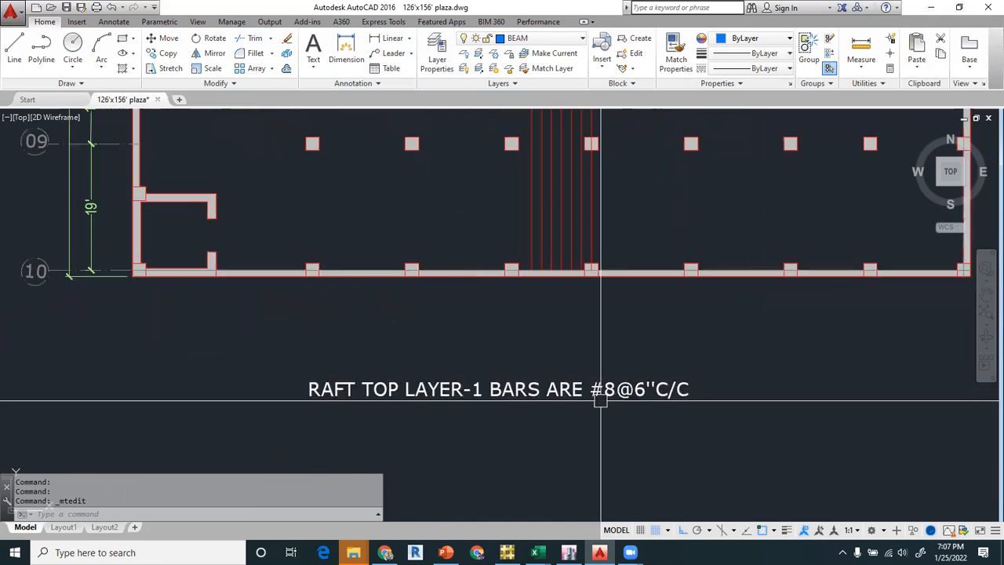
pyautogui.scroll(-6, 600, 399)
pyautogui.scroll(-4, 604, 235)
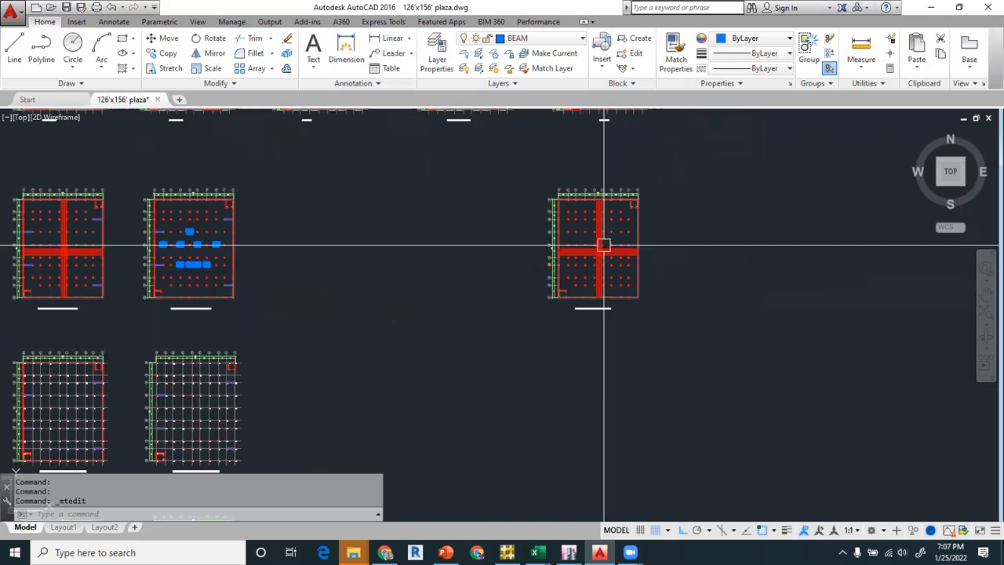
# Copy the whole bottom layer-2 mesh plan with its note about 409' horizontally, placing it beside the raft top layer-1 plan.
pyautogui.click(118, 176)
pyautogui.click(282, 329)
pyautogui.write('CO')
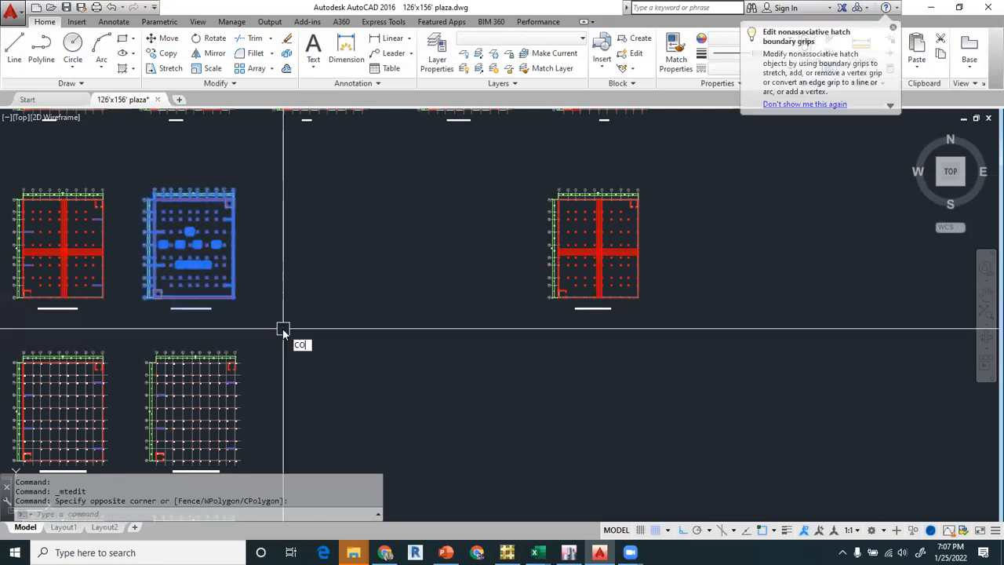
pyautogui.press('Return')
pyautogui.click(290, 333)
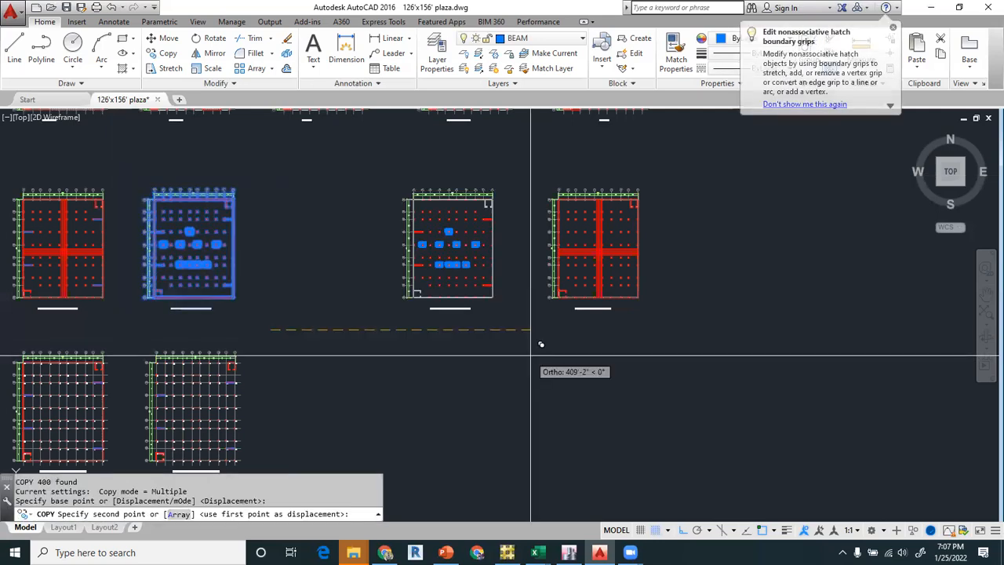
pyautogui.click(540, 344)
pyautogui.press('Escape')
# Erase the bar mesh on the fifth column of row 04 in the new plan copy.
pyautogui.scroll(5, 459, 285)
pyautogui.moveTo(458, 285); pyautogui.dragTo(482, 441, button='middle')
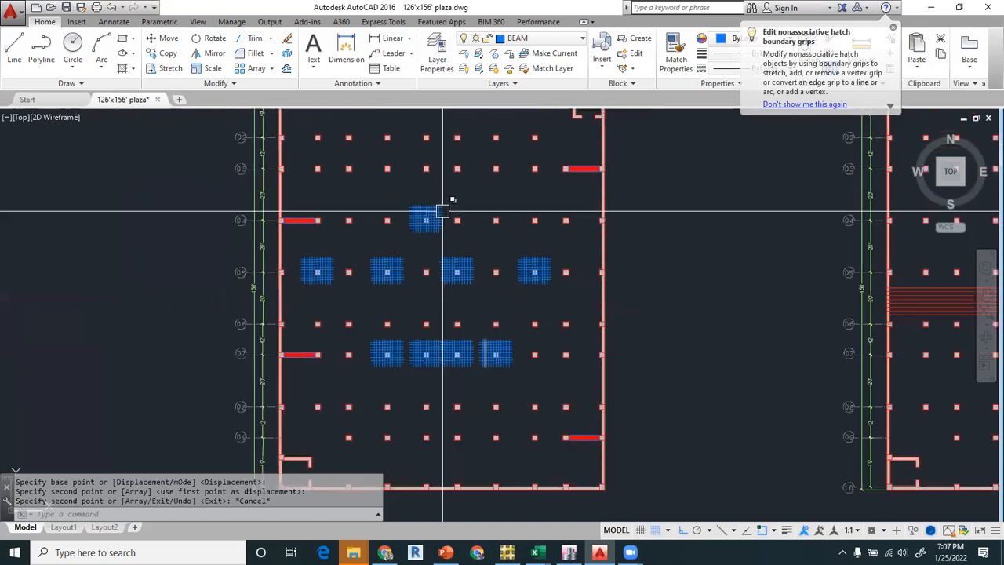
pyautogui.scroll(4, 442, 210)
pyautogui.click(458, 186)
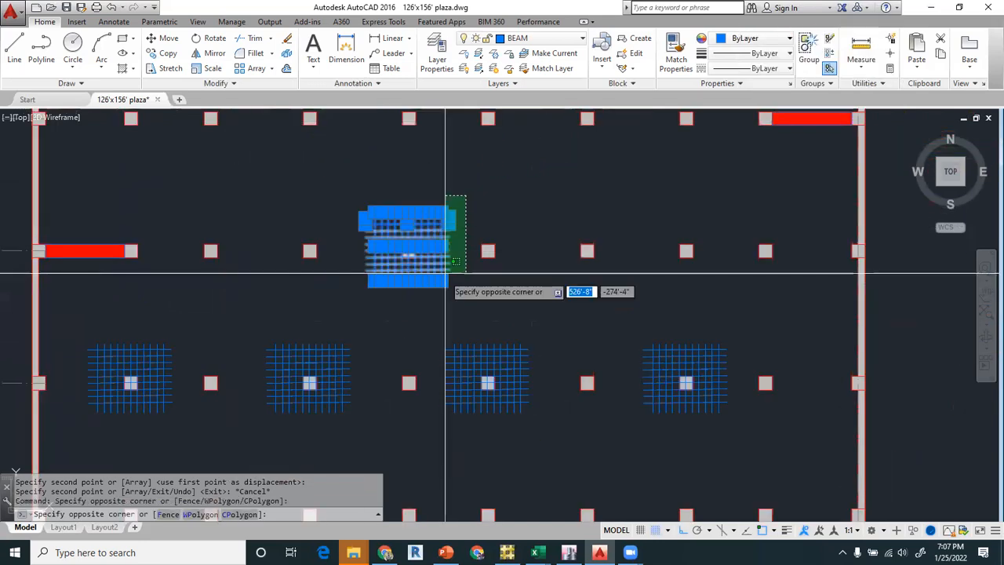
pyautogui.click(444, 274)
pyautogui.write('e')
pyautogui.press('Return')
# Erase the bar meshes on the second and fourth columns of row 05 in the copied plan.
pyautogui.moveTo(397, 349); pyautogui.dragTo(426, 269, button='middle')
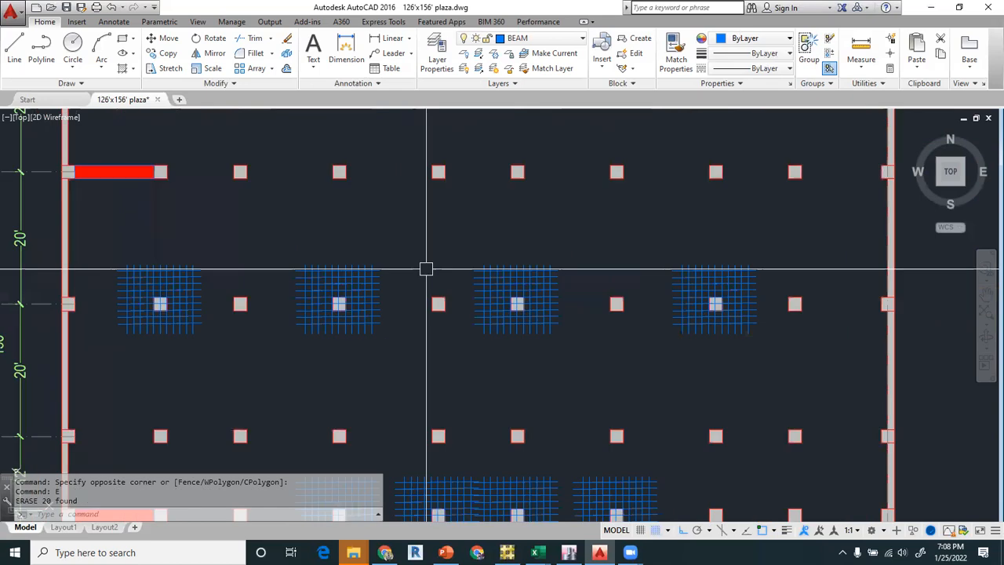
pyautogui.click(389, 260)
pyautogui.click(298, 279)
pyautogui.click(388, 260)
pyautogui.click(305, 334)
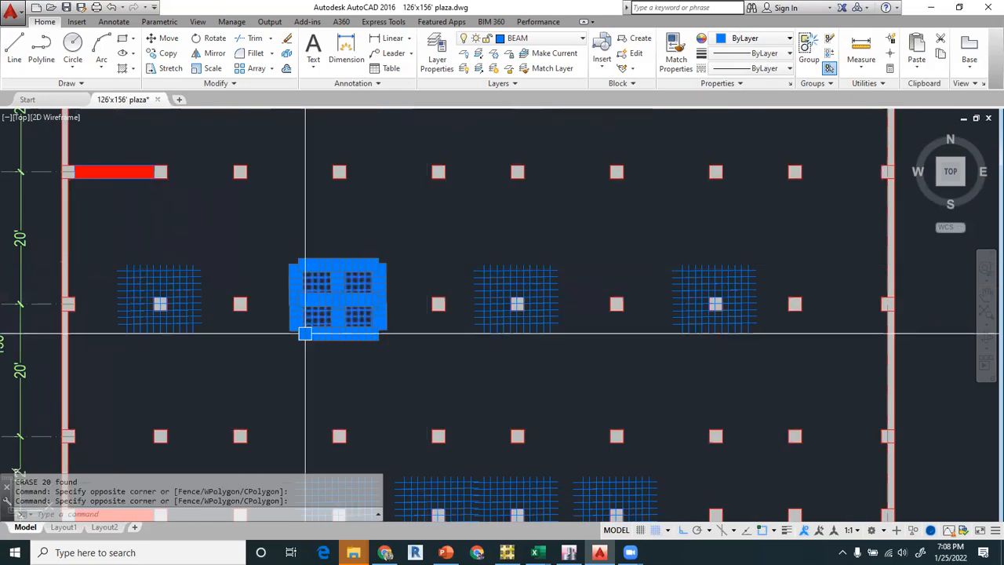
pyautogui.click(226, 240)
pyautogui.click(186, 300)
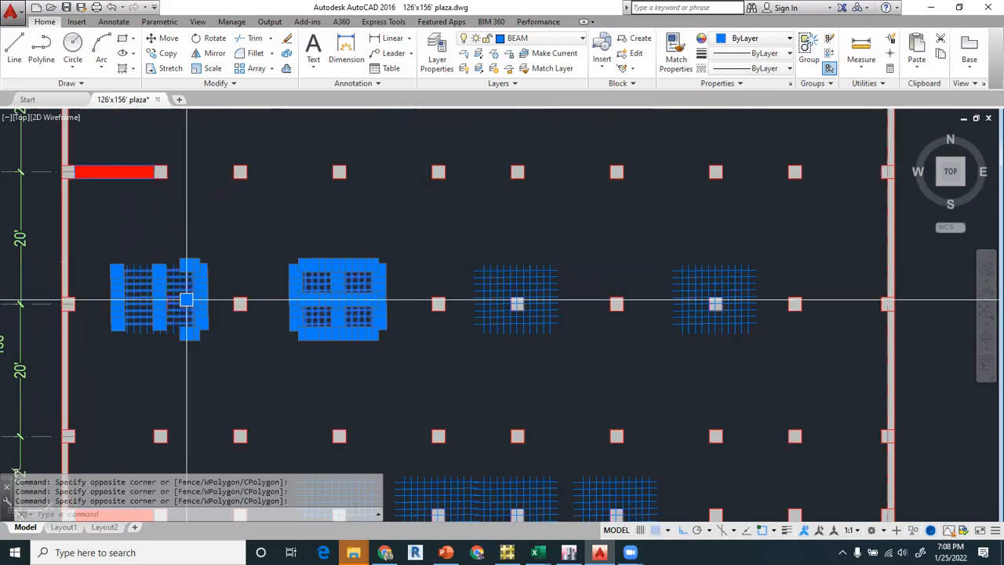
pyautogui.write('e')
pyautogui.press('Return')
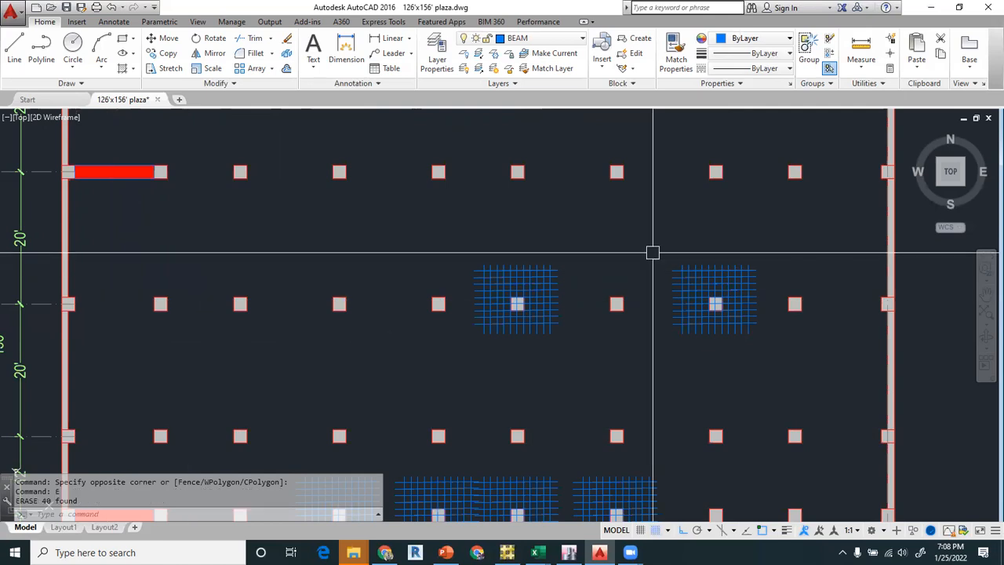
# Erase the bar meshes on the sixth and eighth columns of row 05 in the copied plan.
pyautogui.click(653, 251)
pyautogui.click(781, 242)
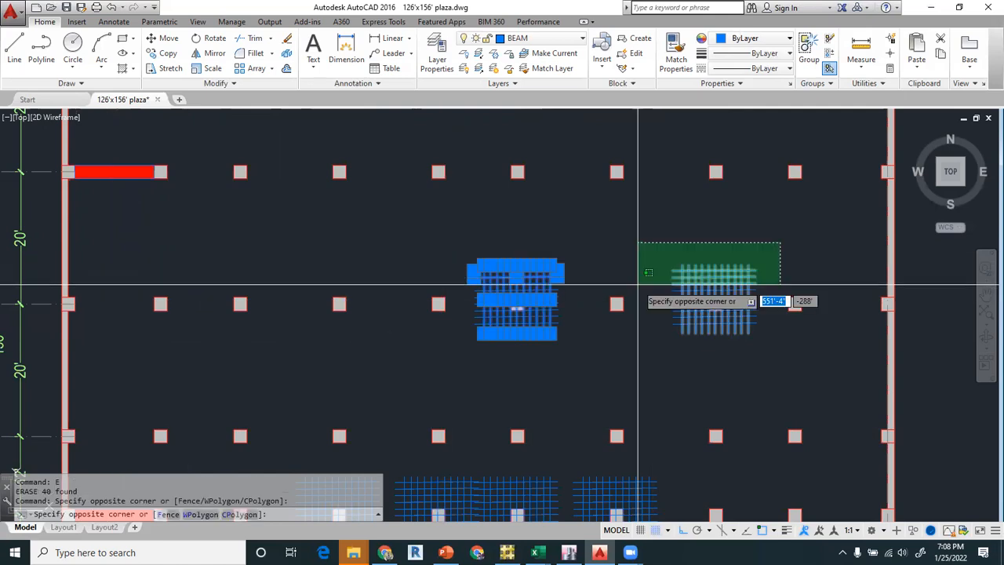
pyautogui.click(637, 285)
pyautogui.write('e')
pyautogui.press('Return')
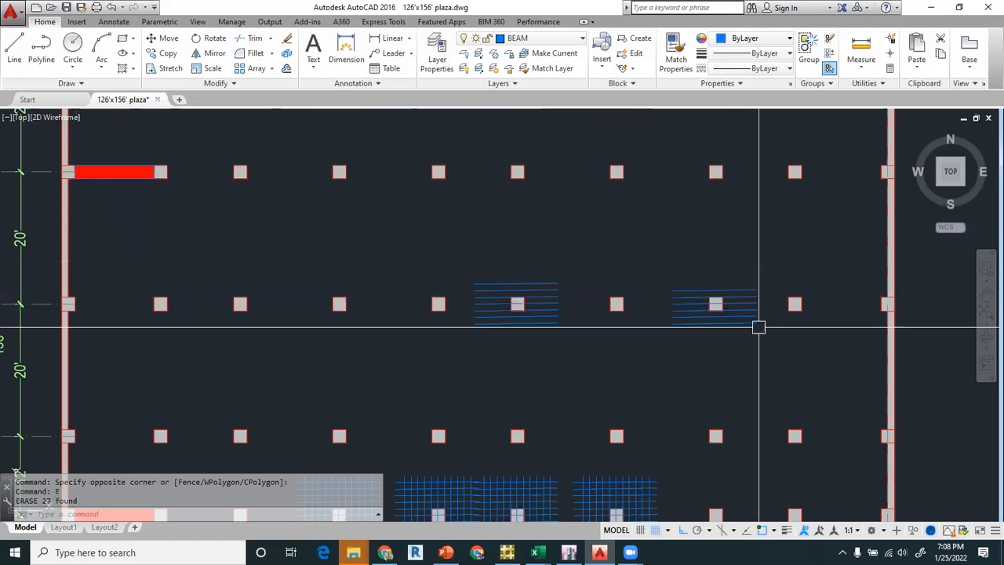
pyautogui.click(759, 326)
pyautogui.click(664, 316)
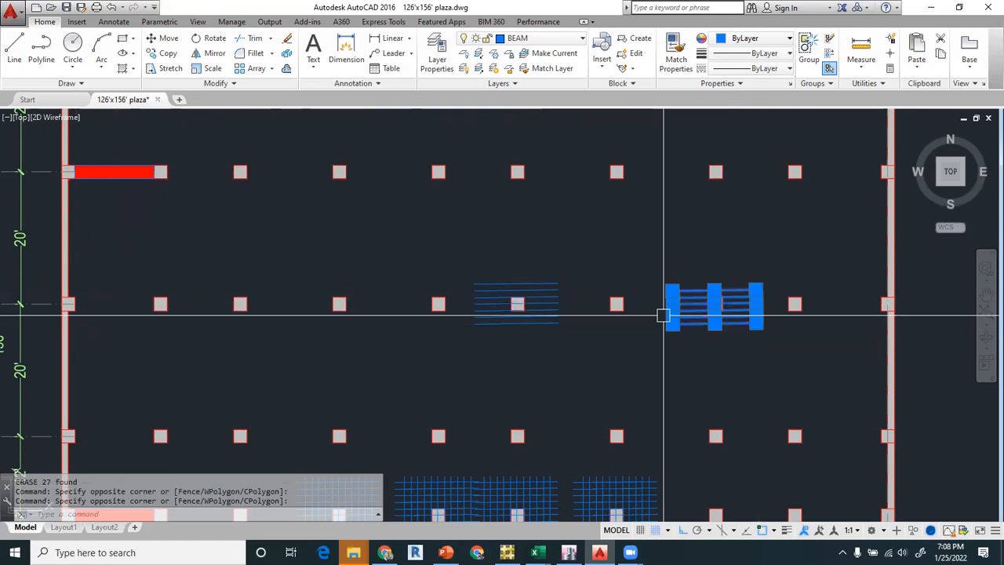
pyautogui.click(568, 271)
pyautogui.click(551, 357)
pyautogui.write('e')
pyautogui.press('Return')
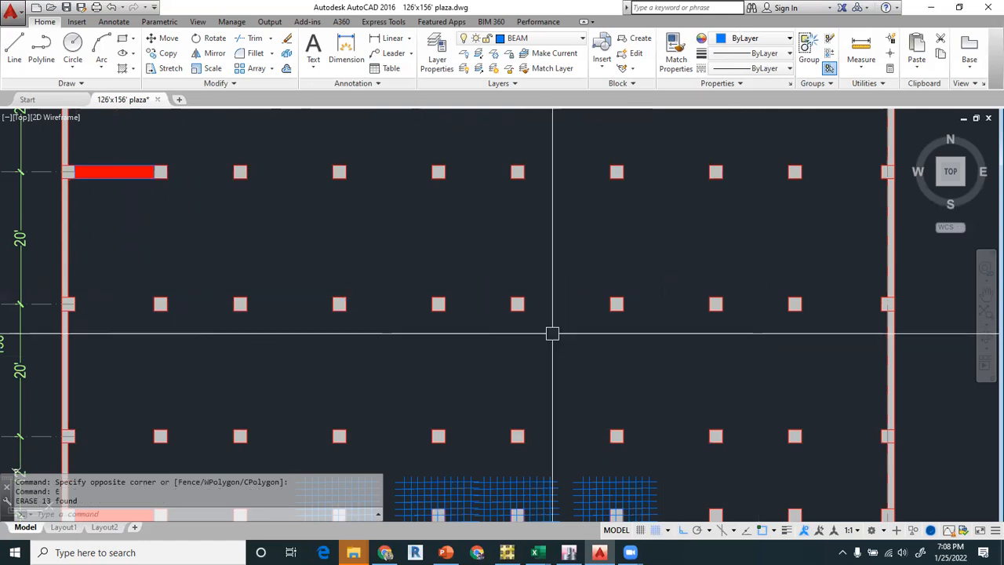
# Draw a vertical bar line about 12'-10" long between rows 05 and 06, in line with the fourth column.
pyautogui.scroll(-4, 553, 334)
pyautogui.scroll(2, 548, 399)
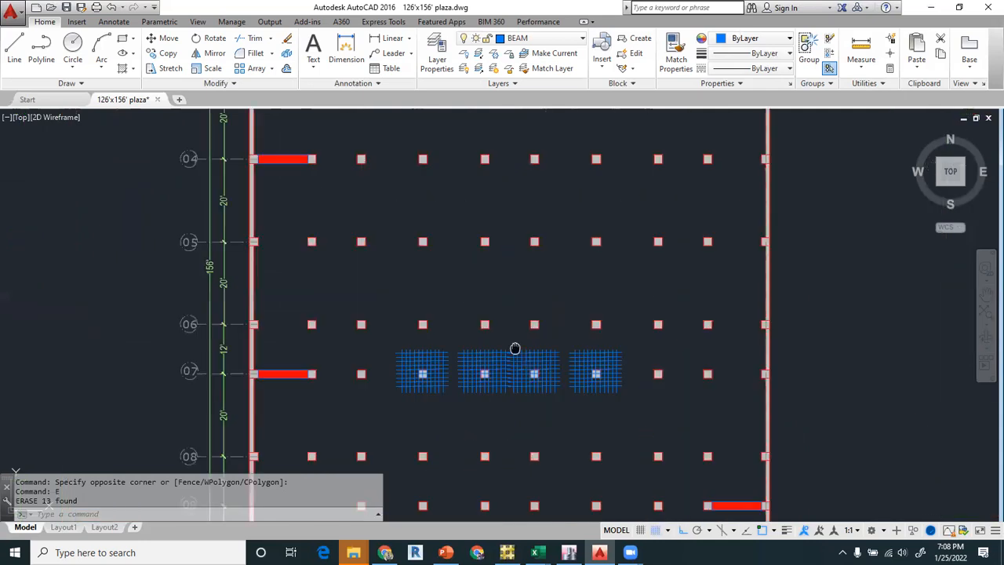
pyautogui.moveTo(515, 347); pyautogui.dragTo(557, 405, button='middle')
pyautogui.scroll(2, 467, 320)
pyautogui.write('l')
pyautogui.press('Return')
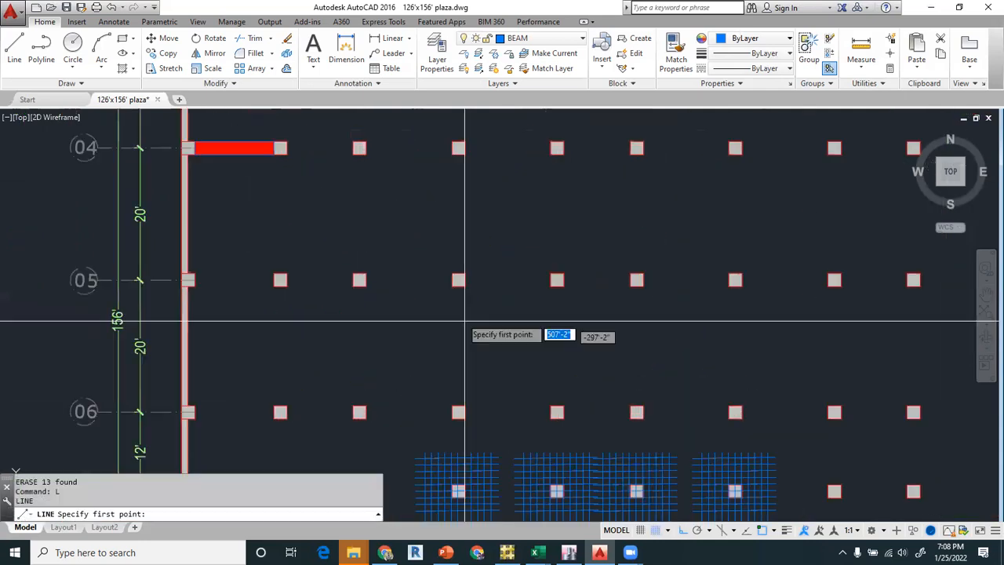
pyautogui.click(459, 299)
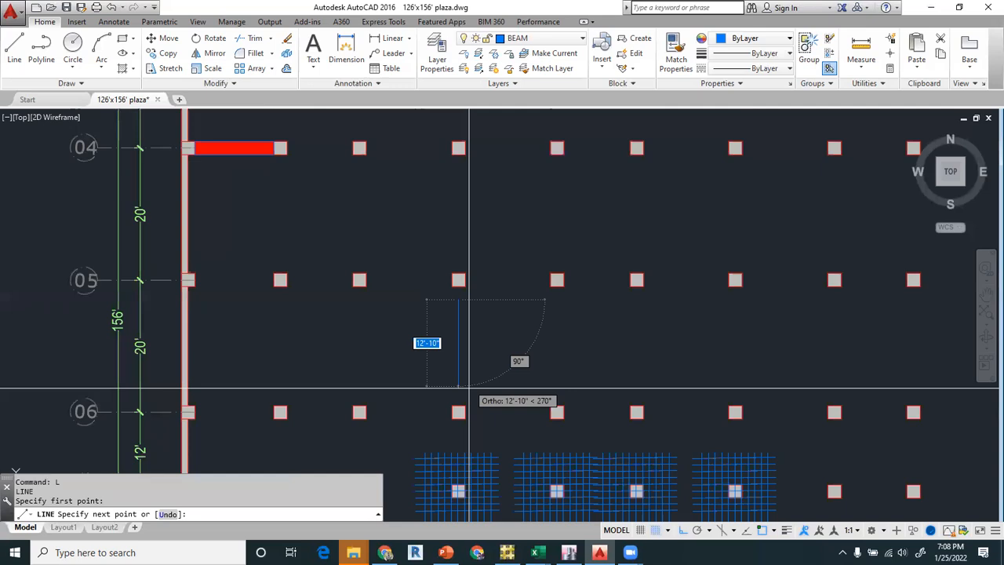
pyautogui.click(469, 386)
pyautogui.press('Return')
# Offset the new vertical bar line once by 1' to its right.
pyautogui.write('o')
pyautogui.press('Return')
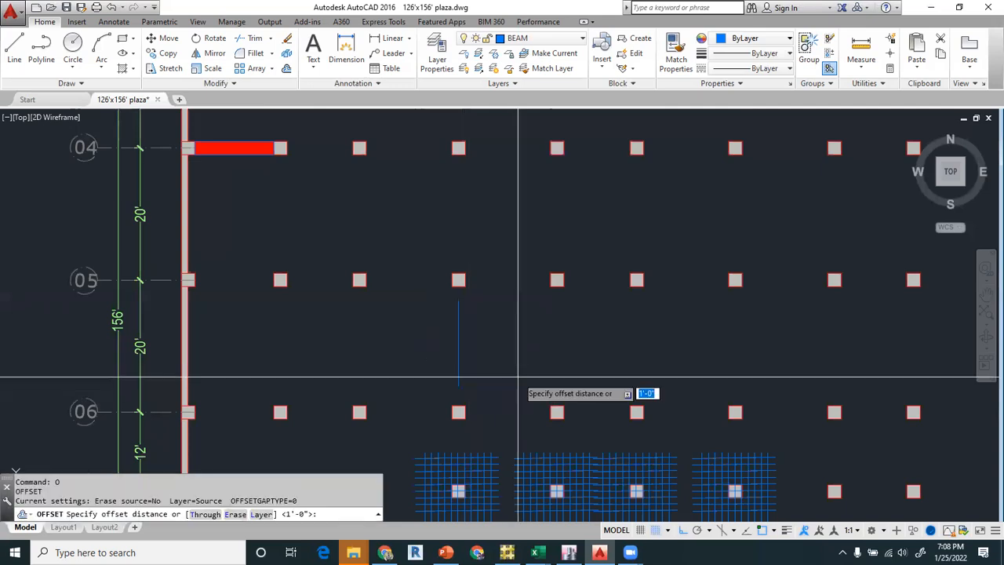
pyautogui.press('Return')
pyautogui.click(459, 346)
pyautogui.click(556, 342)
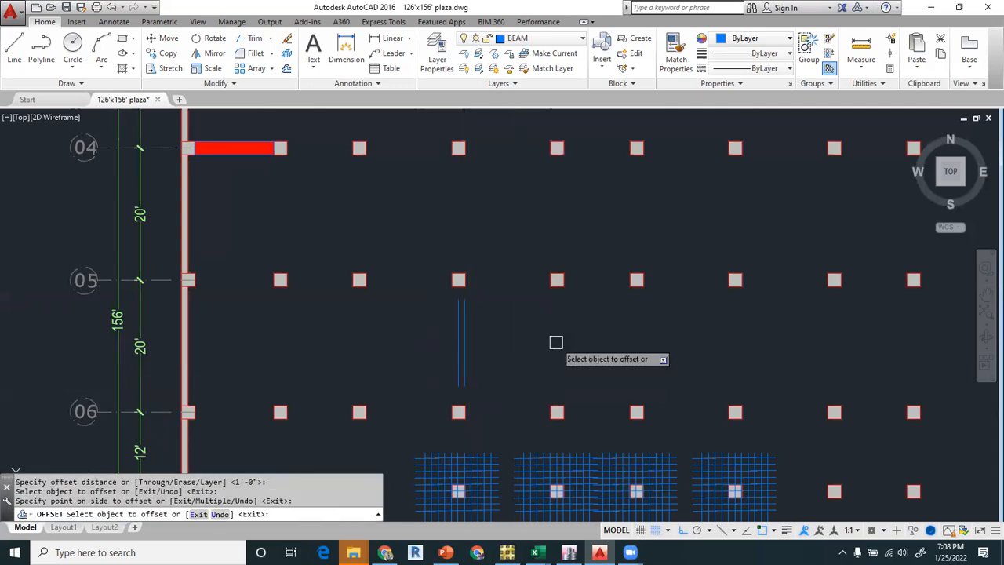
pyautogui.write('M')
pyautogui.press('Escape')
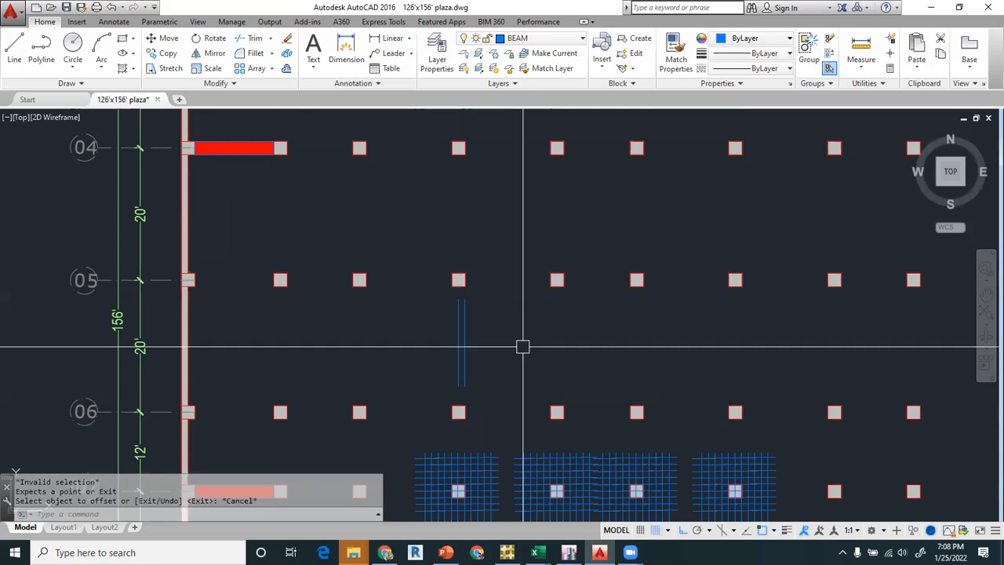
# Offset the second bar line repeatedly to the right at 1' spacing with the Multiple option, completing a row of 34 bars.
pyautogui.write('o')
pyautogui.press('Return')
pyautogui.press('Return')
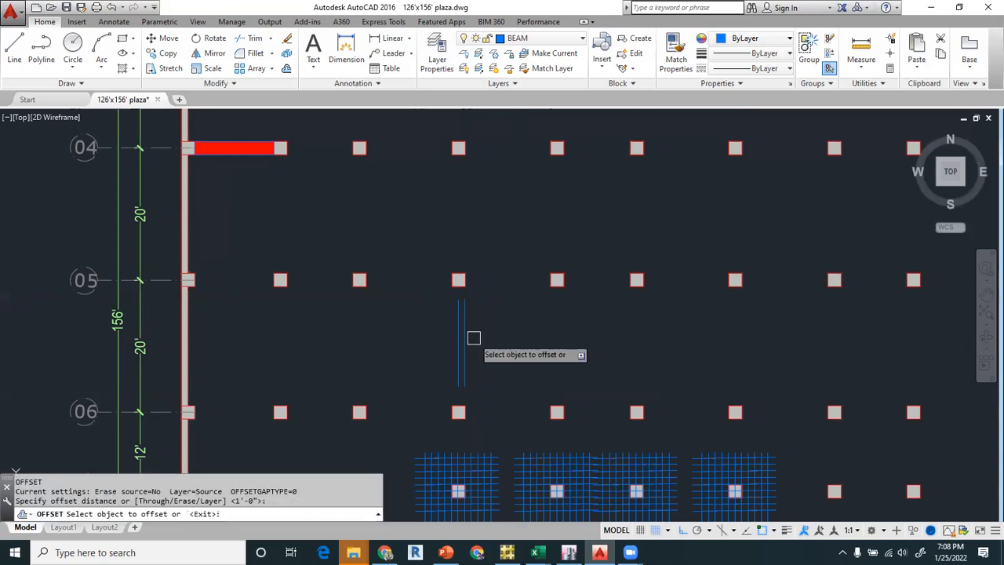
pyautogui.scroll(4, 474, 338)
pyautogui.click(455, 339)
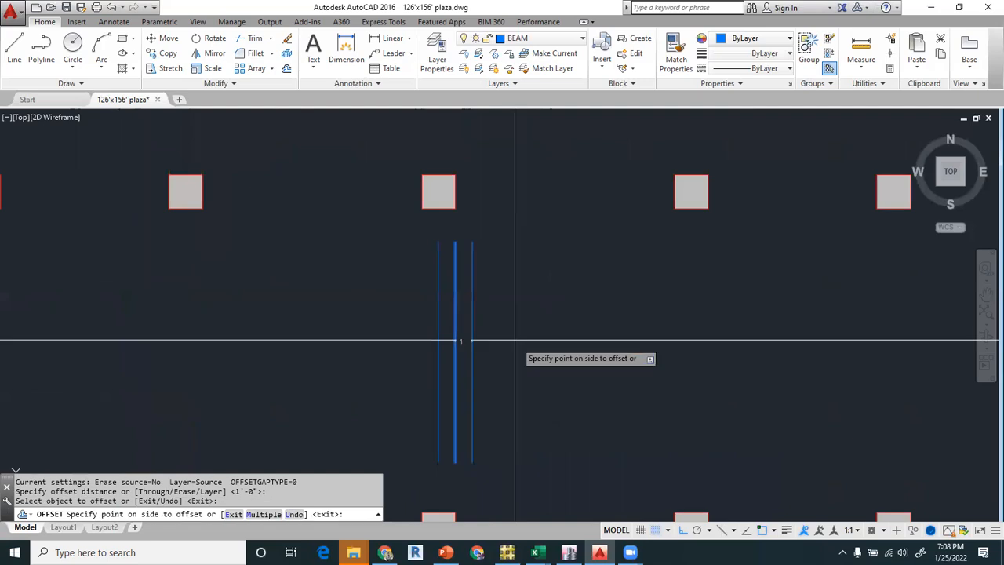
pyautogui.write('m')
pyautogui.press('Return')
pyautogui.scroll(-4, 503, 341)
pyautogui.click(682, 346)
pyautogui.click(682, 346)
pyautogui.click(683, 346)
pyautogui.click(682, 346)
pyautogui.click(683, 346)
pyautogui.click(683, 346)
pyautogui.click(683, 346)
pyautogui.click(682, 346)
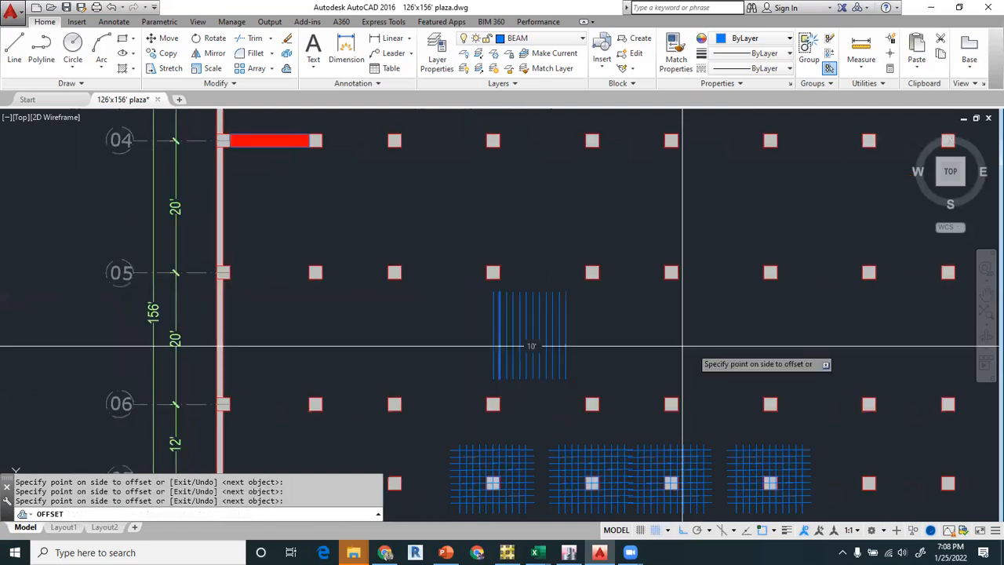
pyautogui.moveTo(683, 346); pyautogui.dragTo(489, 330, button='middle')
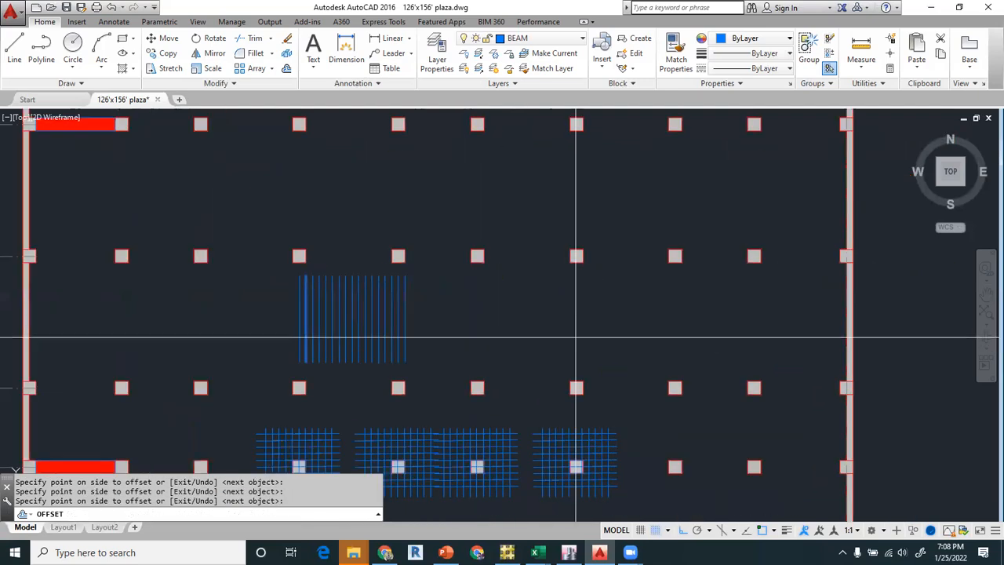
pyautogui.click(679, 342)
pyautogui.click(679, 342)
pyautogui.click(679, 341)
pyautogui.click(680, 342)
pyautogui.click(679, 341)
pyautogui.click(679, 342)
pyautogui.click(679, 341)
pyautogui.click(680, 342)
pyautogui.click(679, 341)
pyautogui.click(679, 341)
pyautogui.click(679, 342)
pyautogui.click(679, 341)
pyautogui.click(679, 341)
pyautogui.click(680, 341)
pyautogui.click(680, 341)
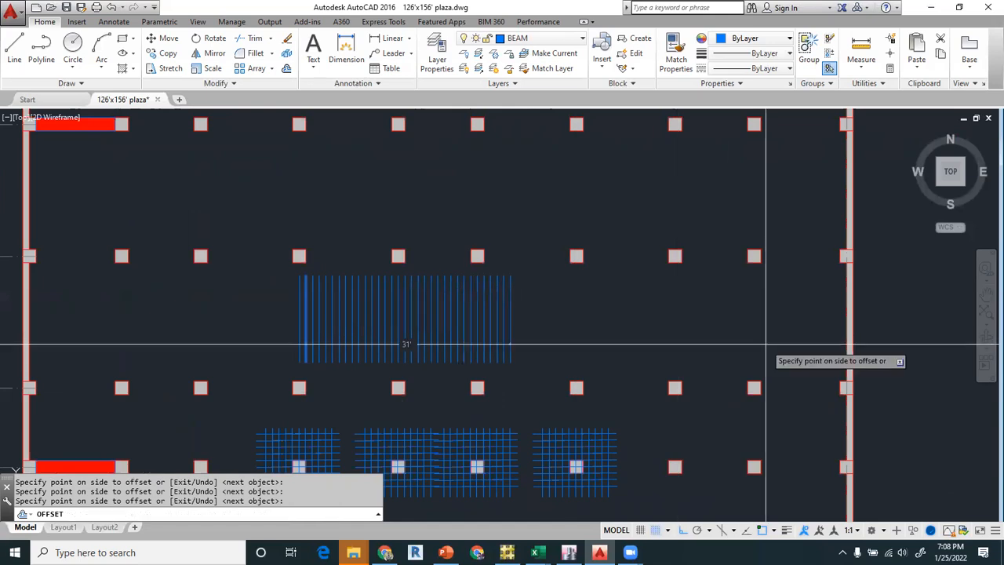
pyautogui.click(767, 344)
pyautogui.press('Escape')
# Copy the row of 34 vertical bars straight into bays 01-02, 02-03, 03-04, 04-05 and 07-08, and across row 09.
pyautogui.click(581, 316)
pyautogui.click(285, 347)
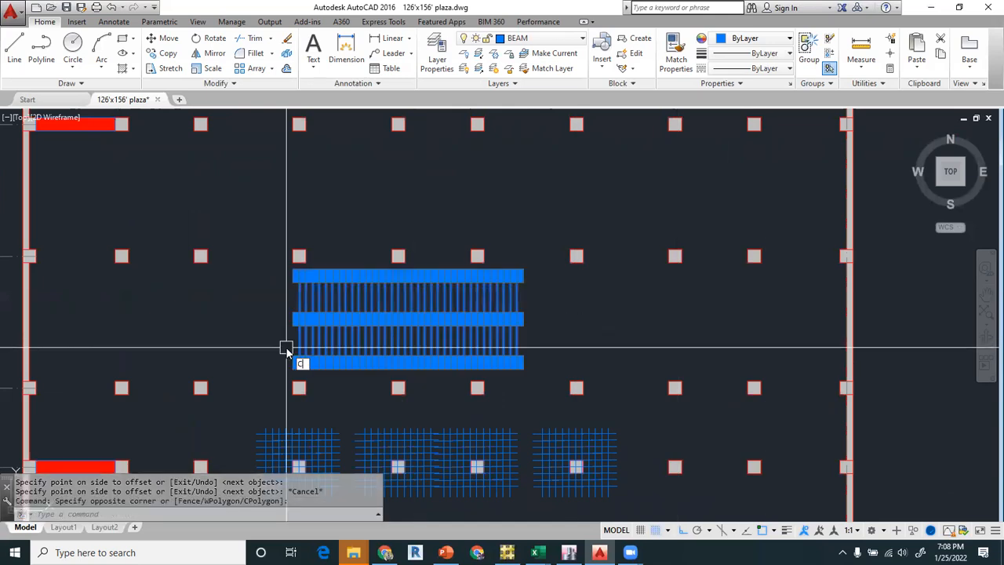
pyautogui.write('co')
pyautogui.press('Return')
pyautogui.click(285, 368)
pyautogui.scroll(-4, 285, 368)
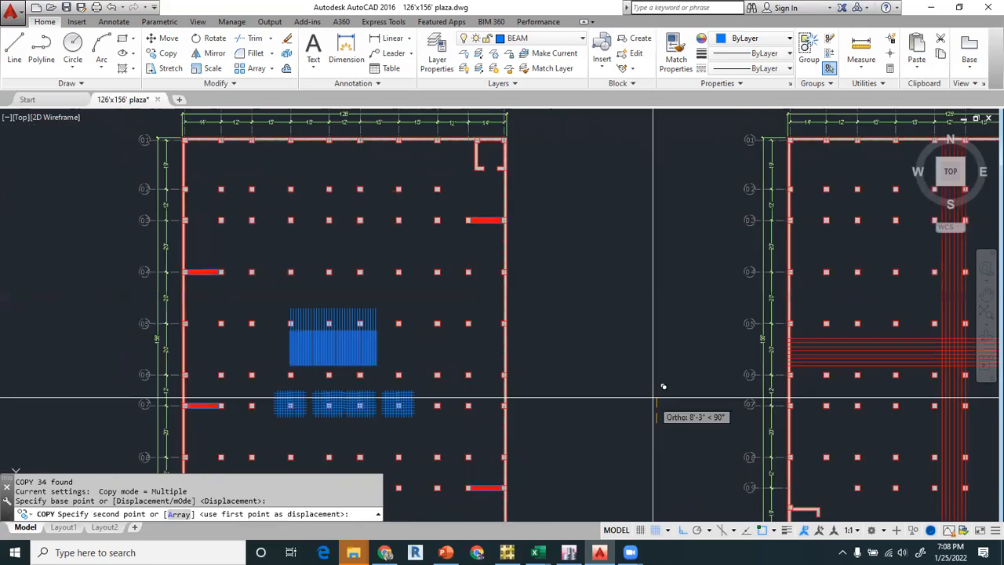
pyautogui.click(654, 374)
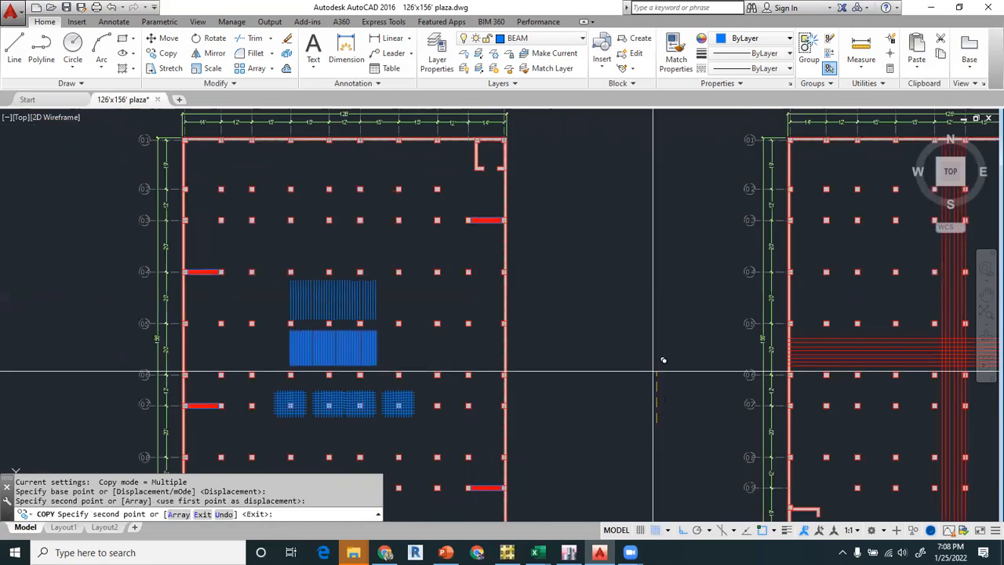
pyautogui.click(666, 309)
pyautogui.click(670, 269)
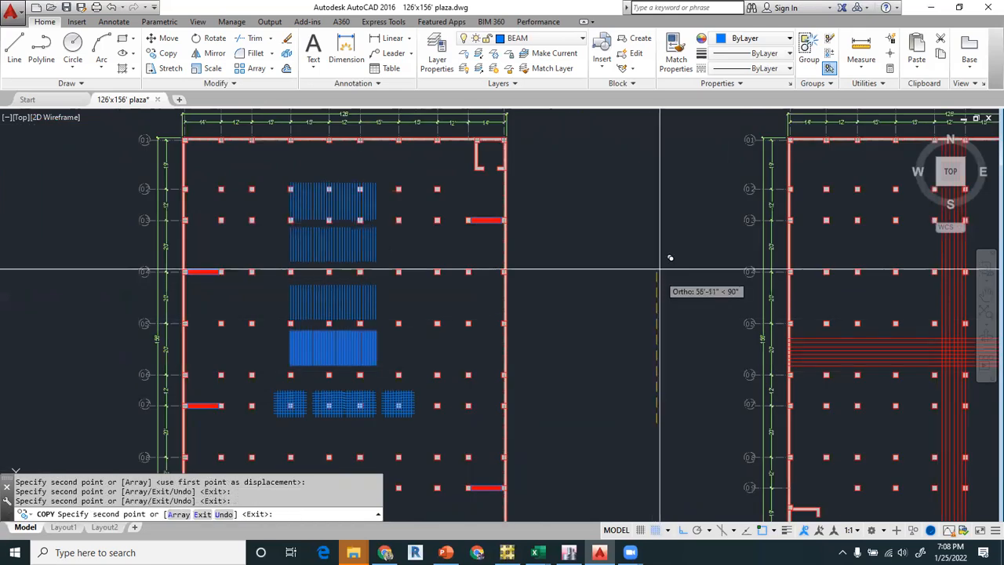
pyautogui.scroll(-2, 663, 236)
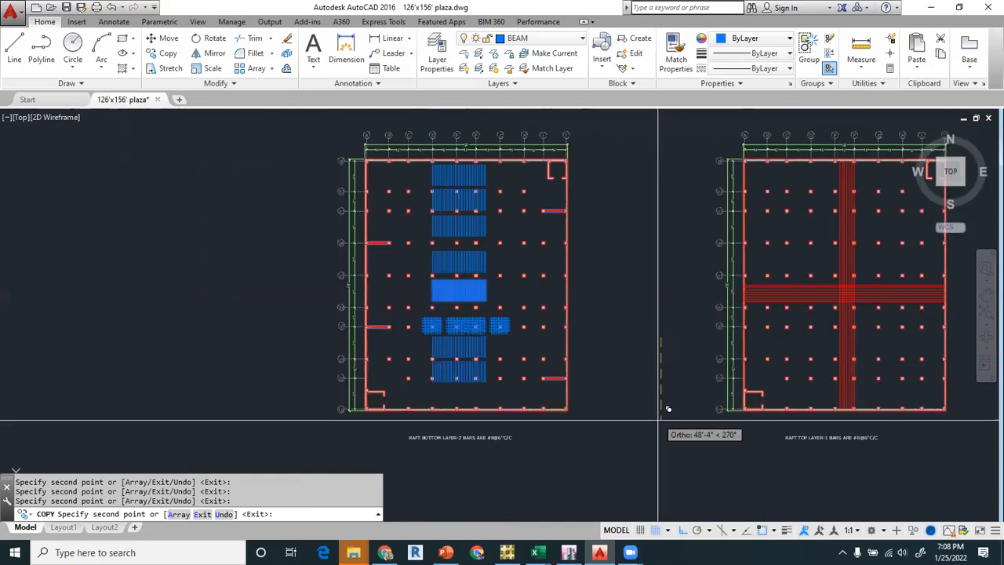
pyautogui.press('Escape')
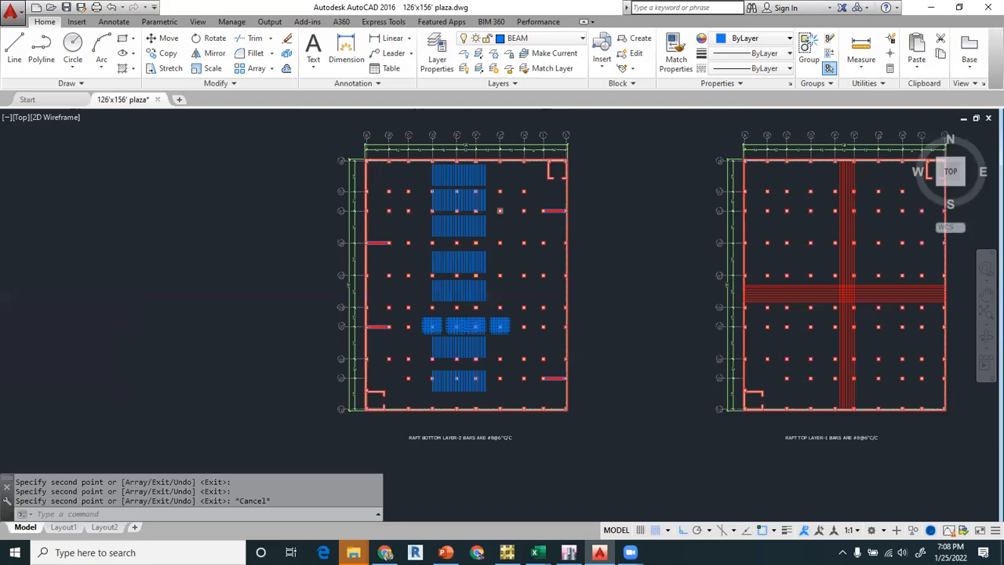
# Copy the 34 vertical bars between rows 03 and 04 horizontally into the empty space between the two plans.
pyautogui.scroll(6, 499, 210)
pyautogui.click(174, 277)
pyautogui.click(328, 301)
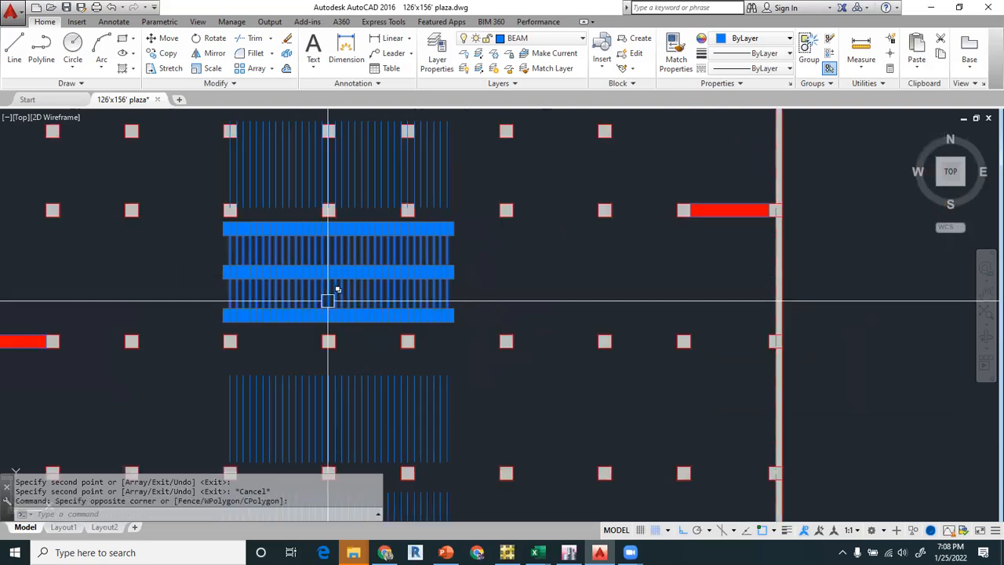
pyautogui.write('co')
pyautogui.press('Return')
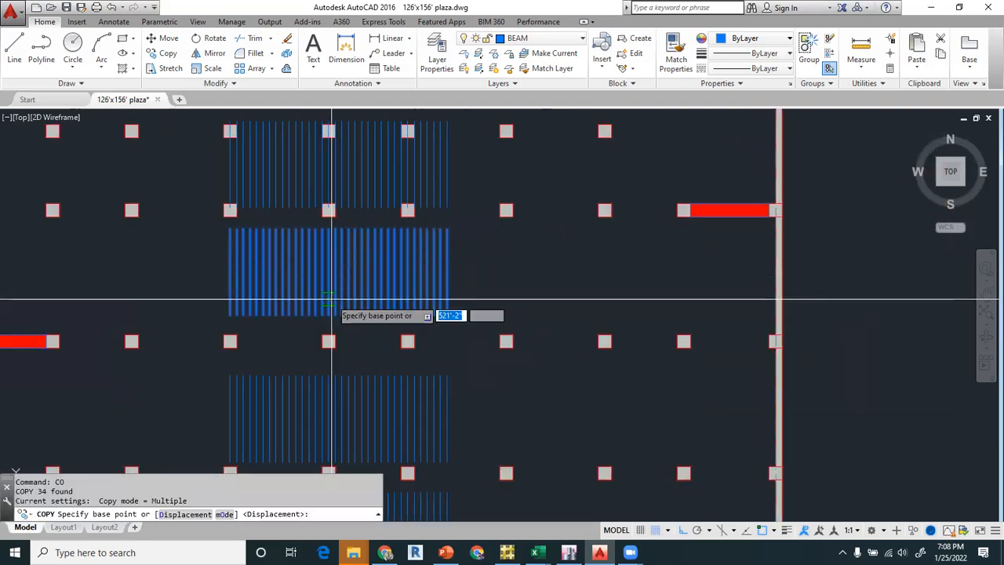
pyautogui.click(328, 301)
pyautogui.scroll(-4, 328, 301)
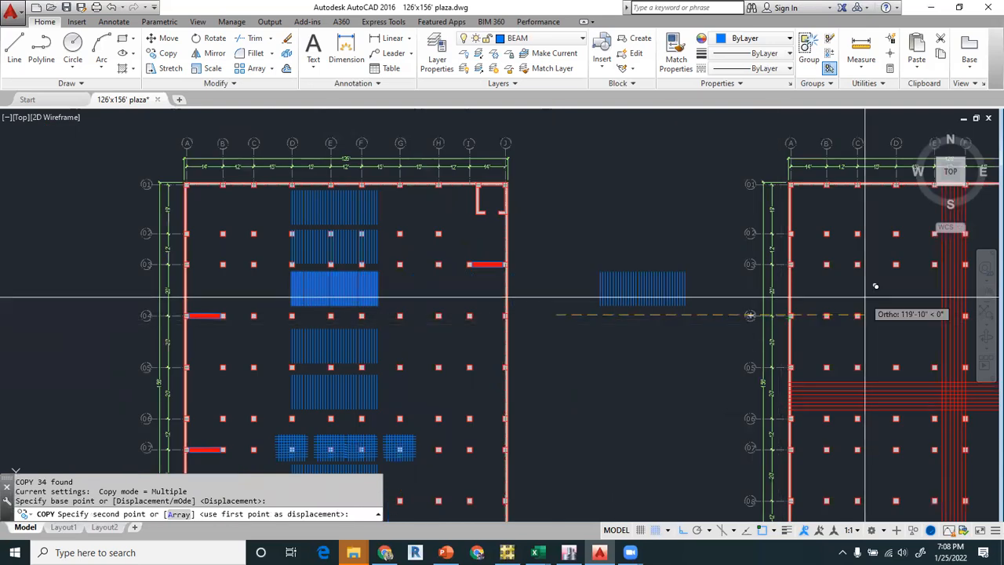
pyautogui.press('Escape')
# Rotate the bar group placed between the two plans so its bars run horizontally.
pyautogui.click(706, 244)
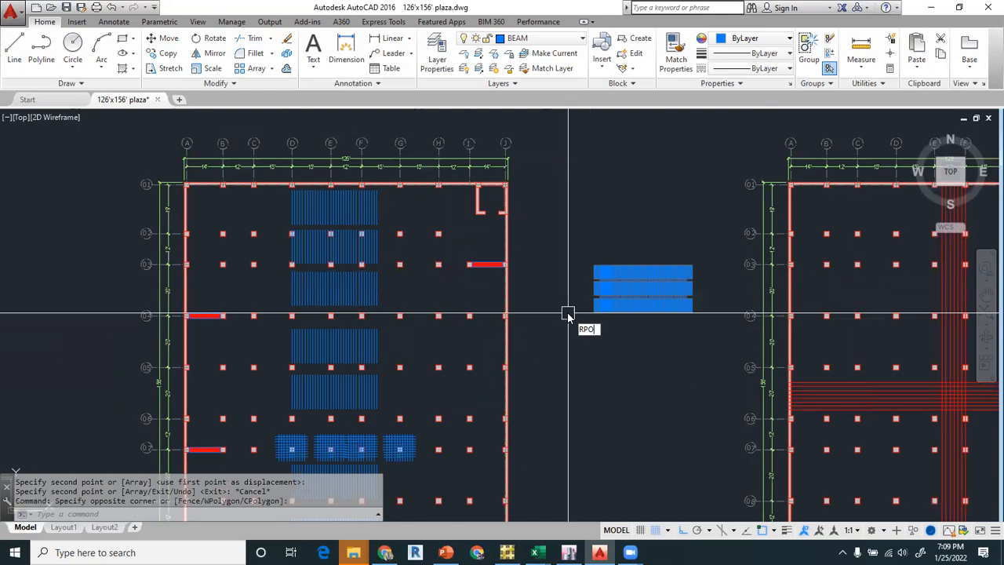
pyautogui.press('Return')
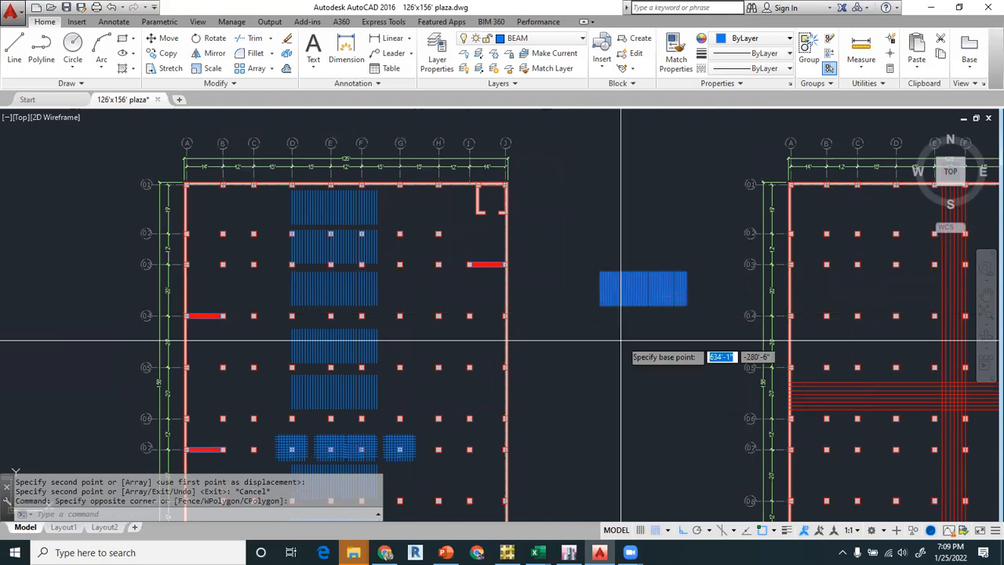
pyautogui.click(622, 342)
pyautogui.click(683, 363)
pyautogui.click(683, 363)
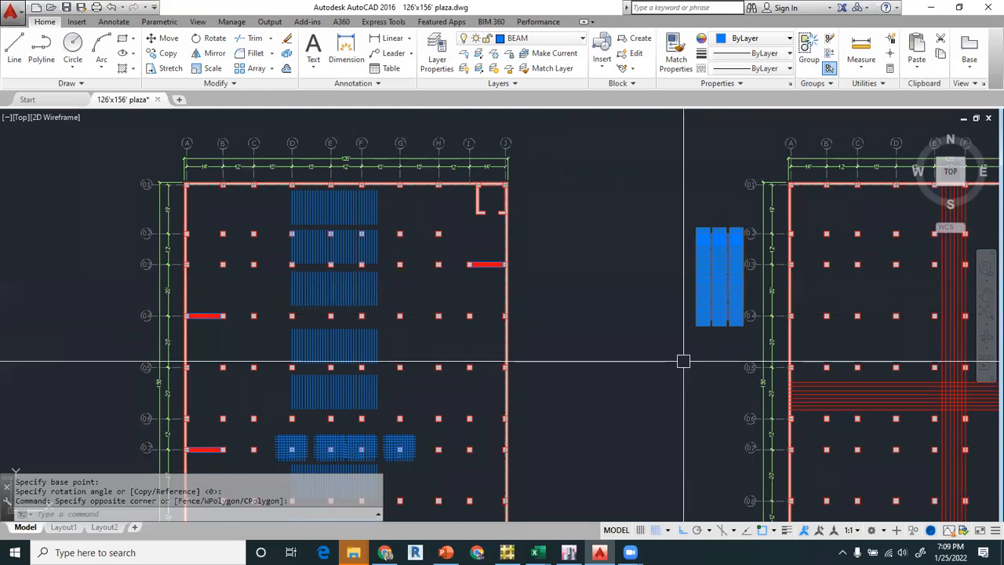
# Copy the rotated bar group with Ortho off into the copied plan, between columns G and H from row 03 past row 04.
pyautogui.write('CO')
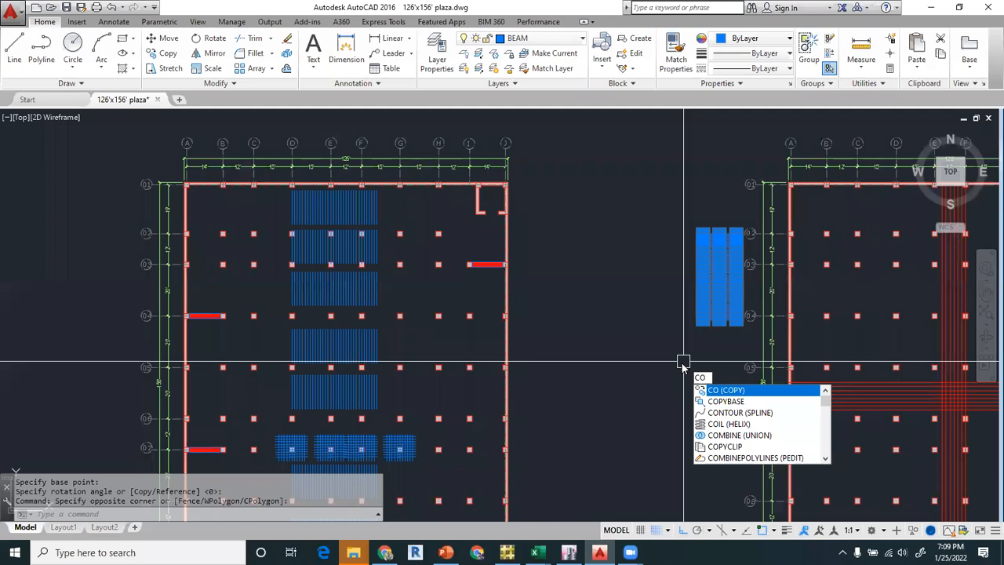
pyautogui.press('Return')
pyautogui.click(710, 383)
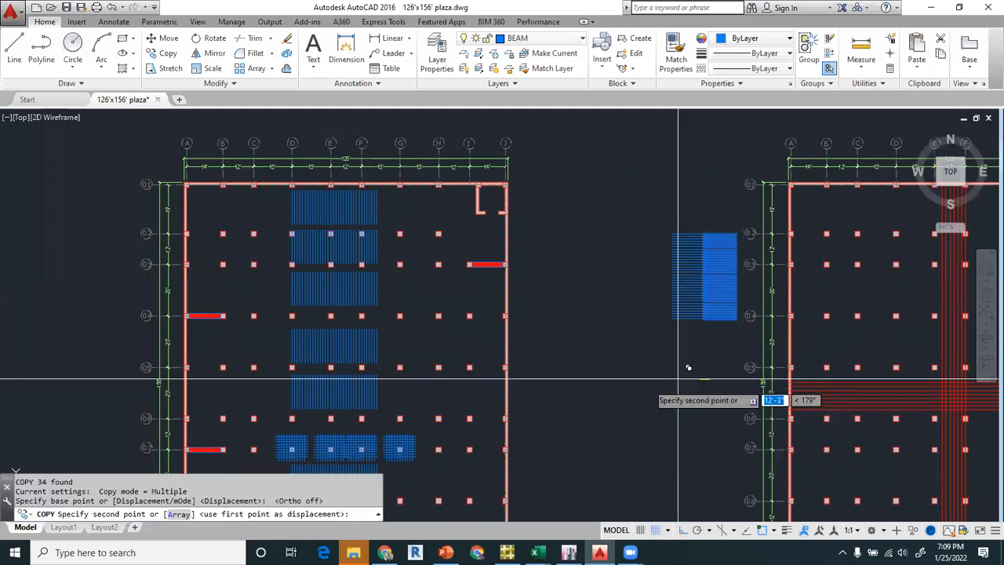
pyautogui.scroll(2, 416, 388)
pyautogui.scroll(2, 416, 388)
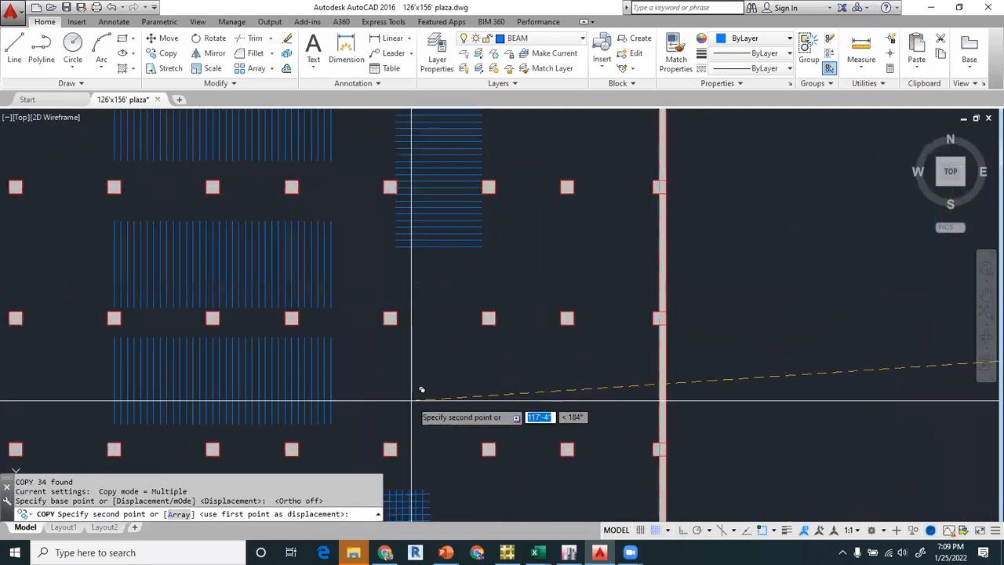
pyautogui.click(412, 401)
pyautogui.press('Escape')
# Offset the group's lowest horizontal bar repeatedly downward at 1' spacing with the Multiple option, extending the strip to row 06 with 63 bars.
pyautogui.scroll(-2, 437, 369)
pyautogui.moveTo(459, 308); pyautogui.dragTo(470, 383, button='middle')
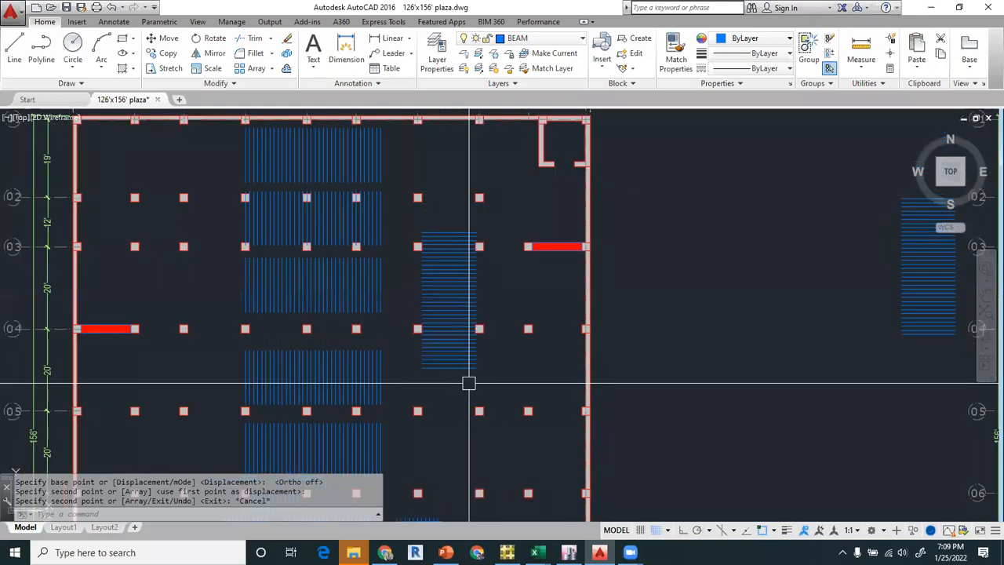
pyautogui.scroll(2, 457, 382)
pyautogui.write('o')
pyautogui.press('Return')
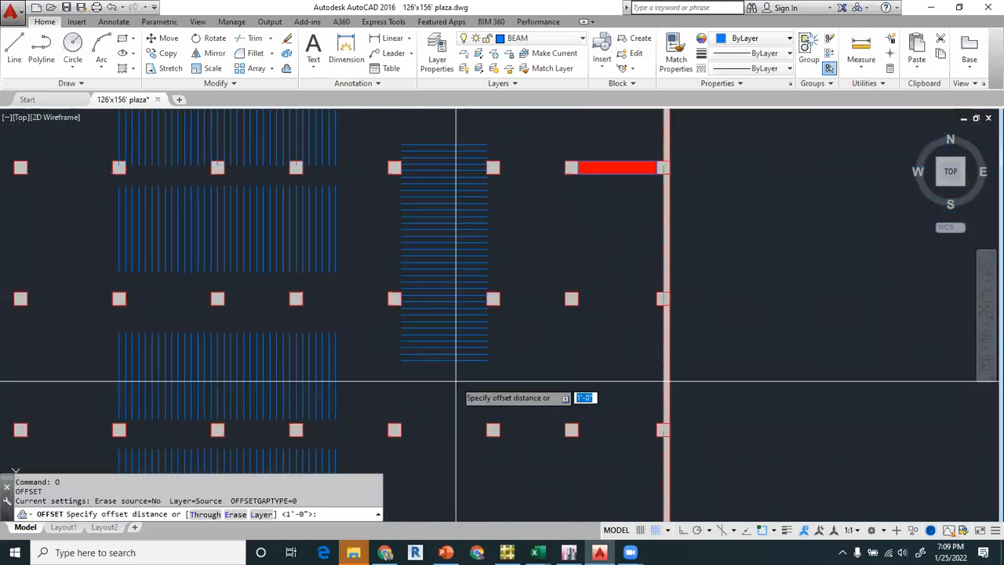
pyautogui.press('Return')
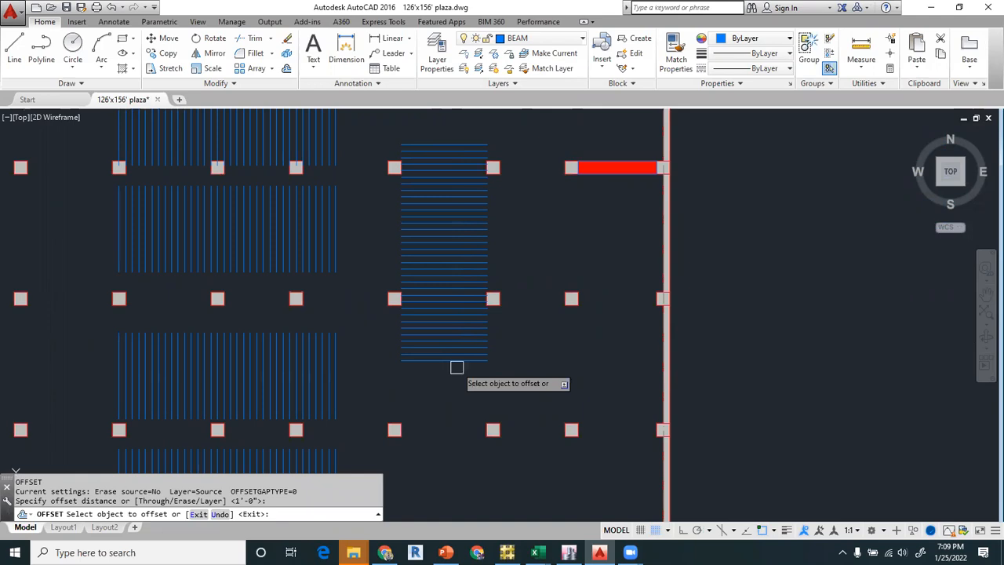
pyautogui.click(457, 363)
pyautogui.write('M')
pyautogui.press('Return')
pyautogui.scroll(-5, 457, 384)
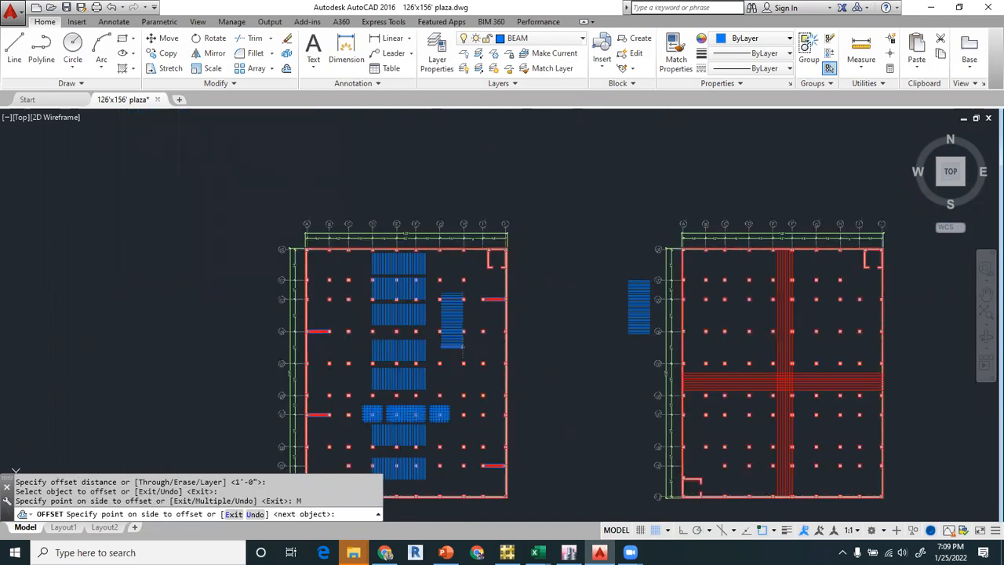
pyautogui.moveTo(545, 432); pyautogui.dragTo(546, 310, button='middle')
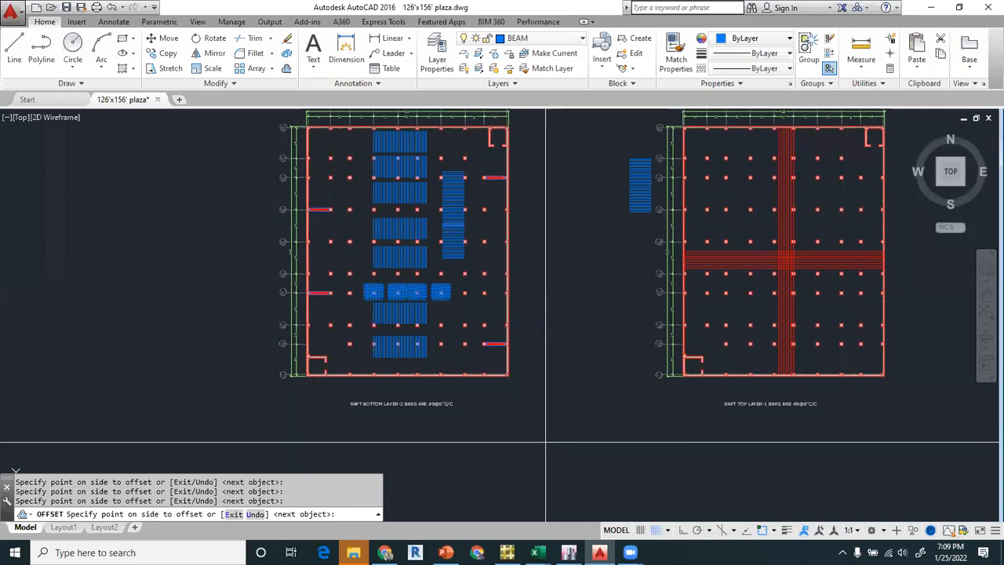
pyautogui.press('Escape')
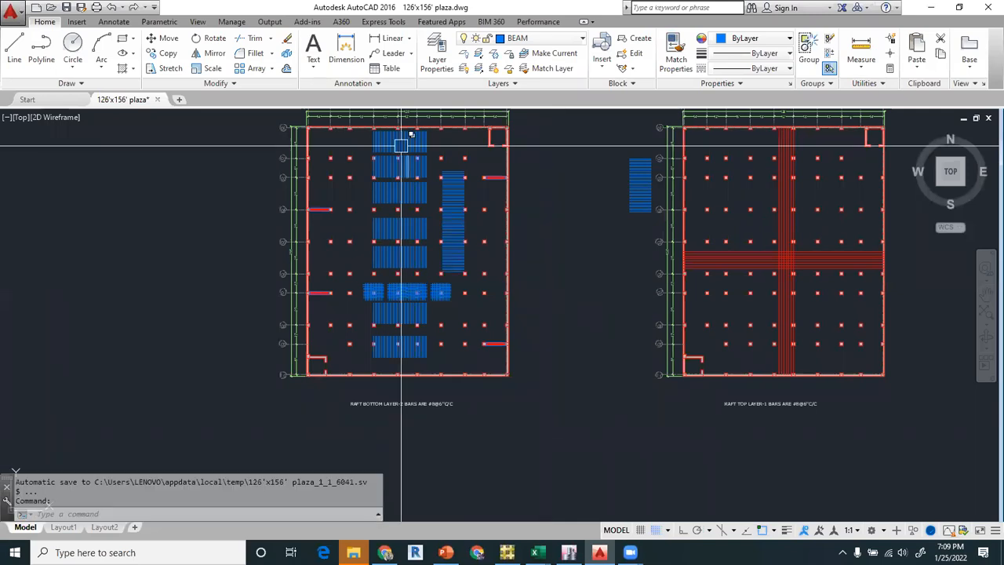
# Copy the 63-bar strip horizontally with Ortho on to the bays between columns E and F and between columns C and D.
pyautogui.scroll(4, 444, 170)
pyautogui.click(477, 145)
pyautogui.click(469, 444)
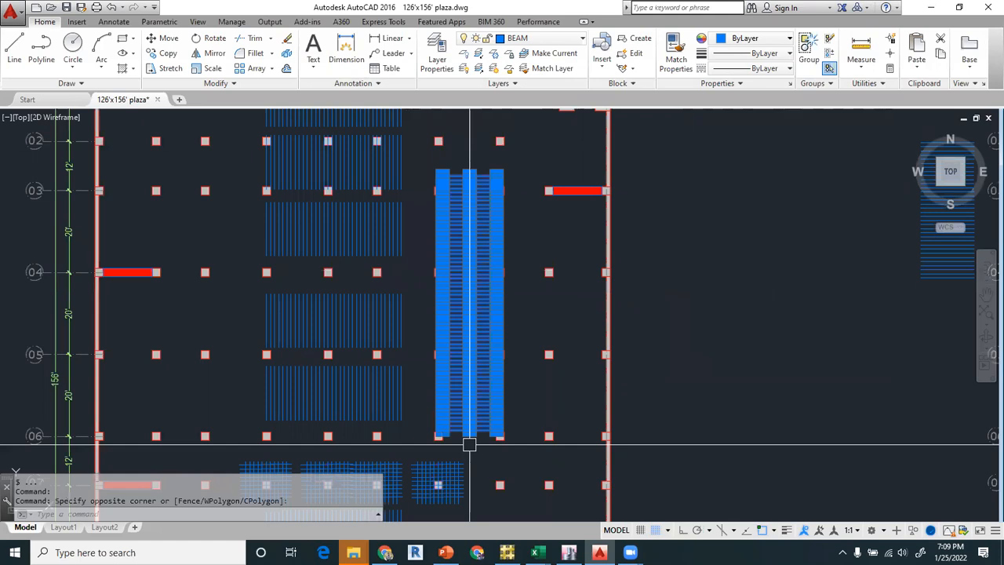
pyautogui.write('co')
pyautogui.press('Return')
pyautogui.scroll(-2, 461, 397)
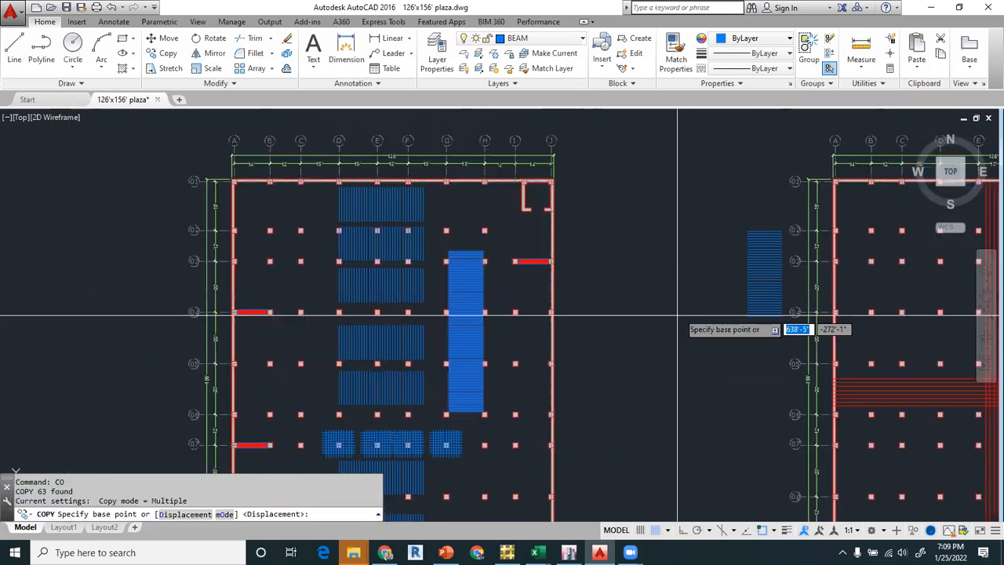
pyautogui.click(706, 287)
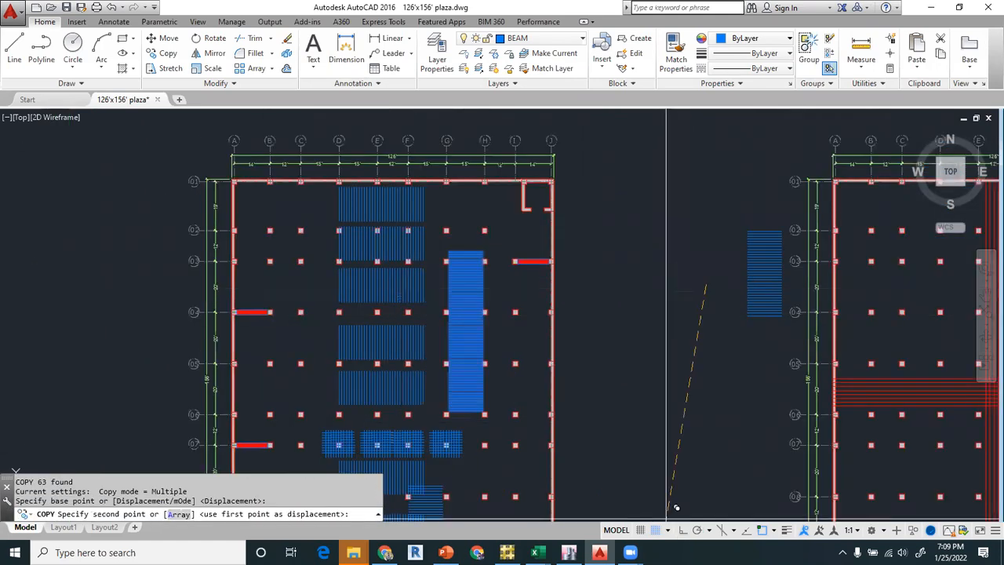
pyautogui.press('F8')
pyautogui.click(650, 269)
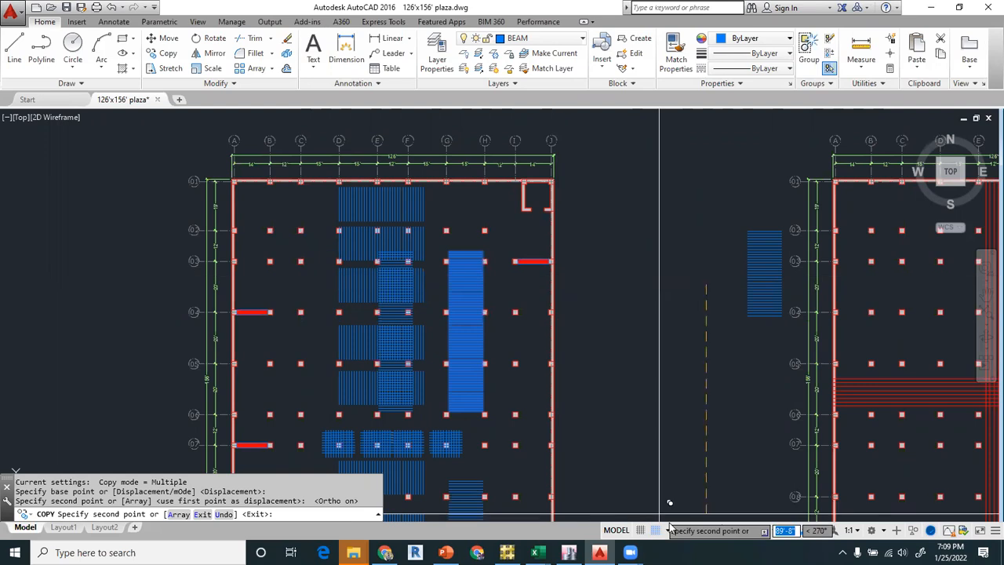
pyautogui.press('F3')
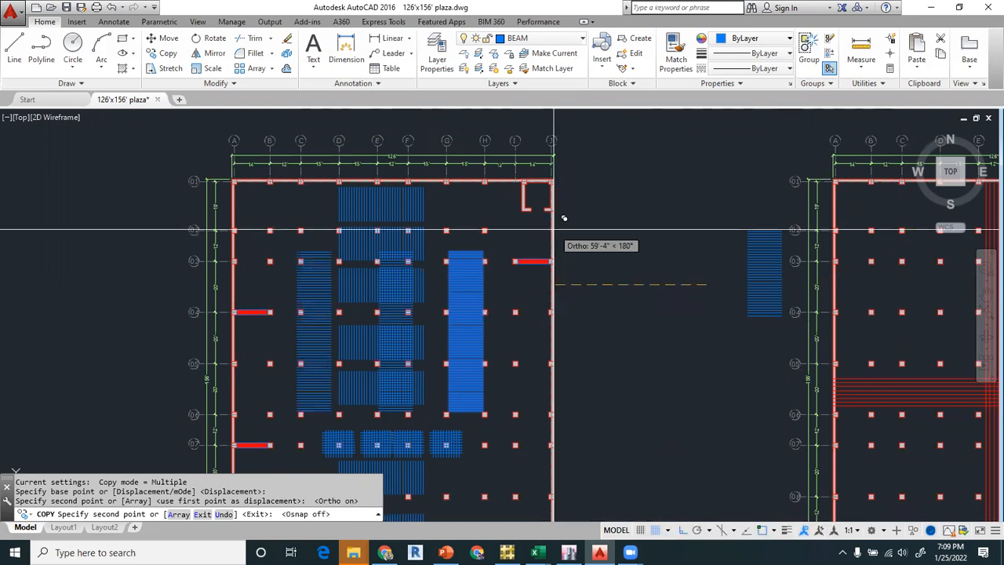
pyautogui.press('Escape')
# Examine the bar layout across the whole copied raft plan.
pyautogui.scroll(-4, 465, 220)
pyautogui.scroll(2, 410, 346)
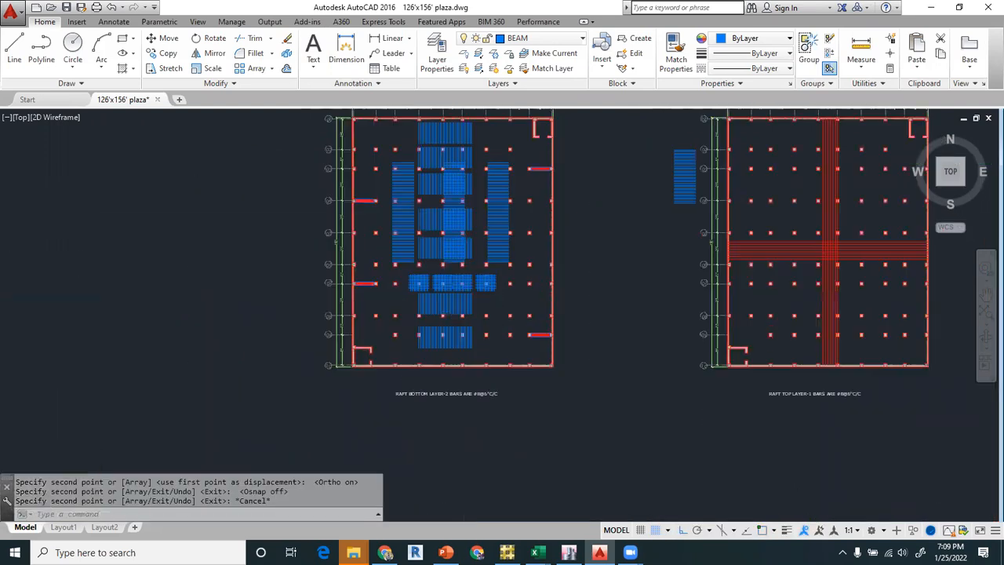
pyautogui.scroll(2, 449, 267)
pyautogui.moveTo(525, 196); pyautogui.dragTo(539, 298, button='middle')
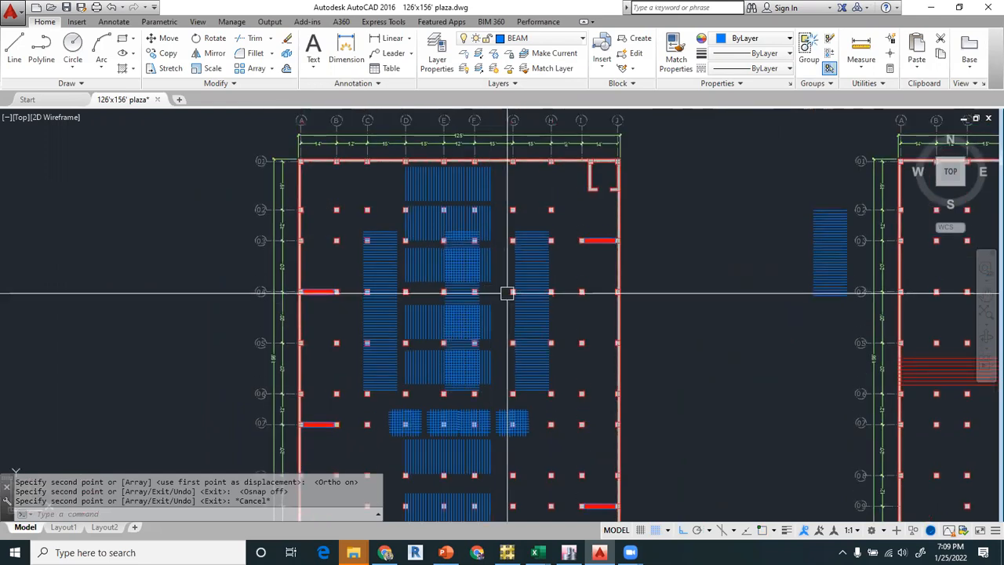
pyautogui.scroll(-2, 508, 293)
pyautogui.moveTo(510, 331); pyautogui.dragTo(509, 275, button='middle')
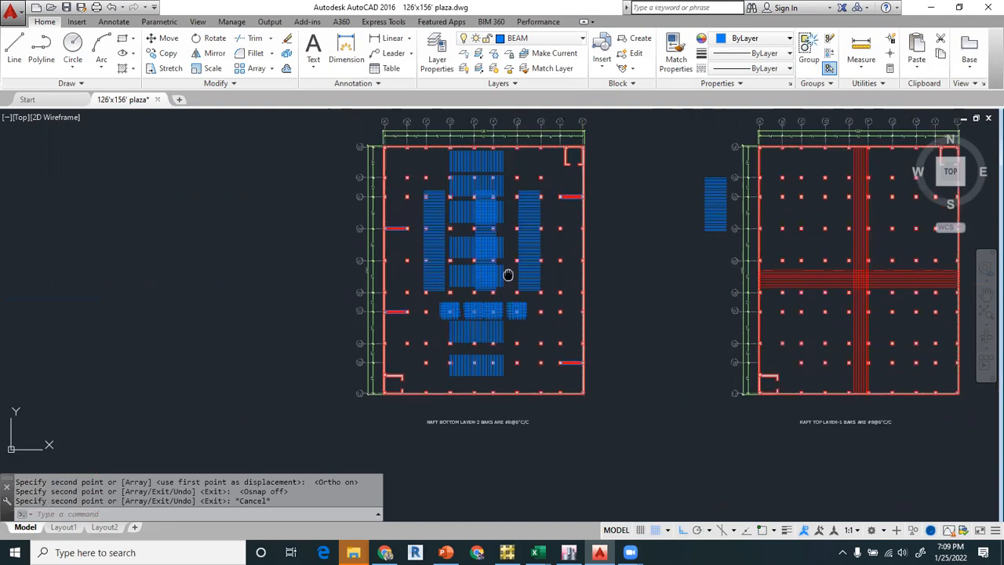
pyautogui.scroll(2, 509, 274)
pyautogui.scroll(-3, 494, 241)
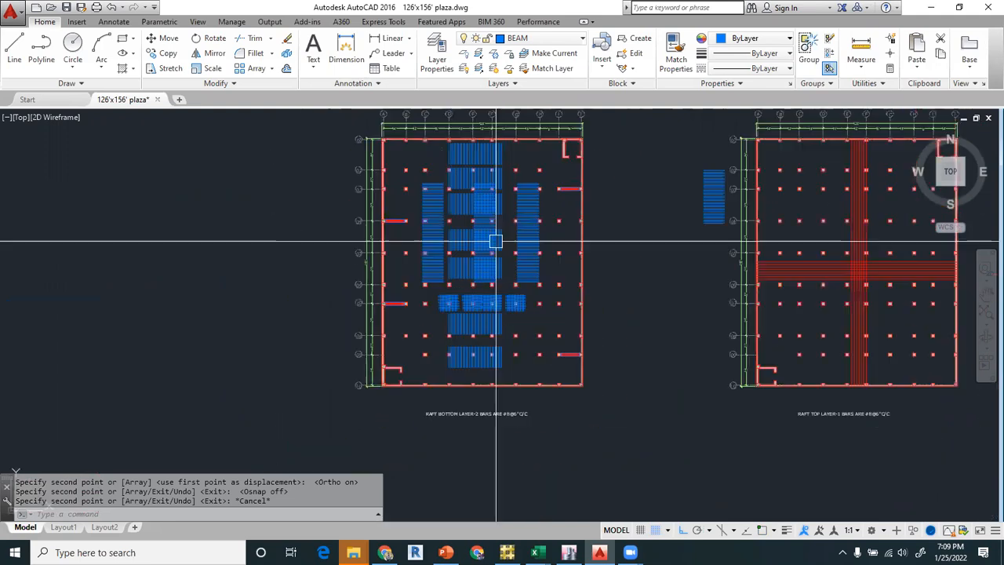
# Change the copied plan's caption to read RAFT TOP LAYER-2 BARS ARE #8@6"C/C.
pyautogui.scroll(3, 471, 411)
pyautogui.click(386, 402)
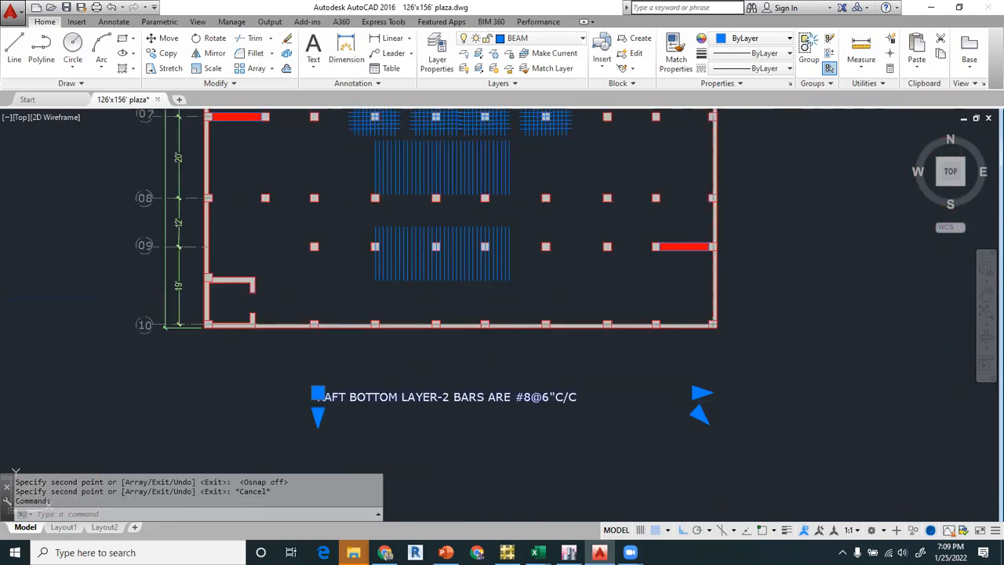
pyautogui.doubleClick(396, 398)
pyautogui.doubleClick(350, 402)
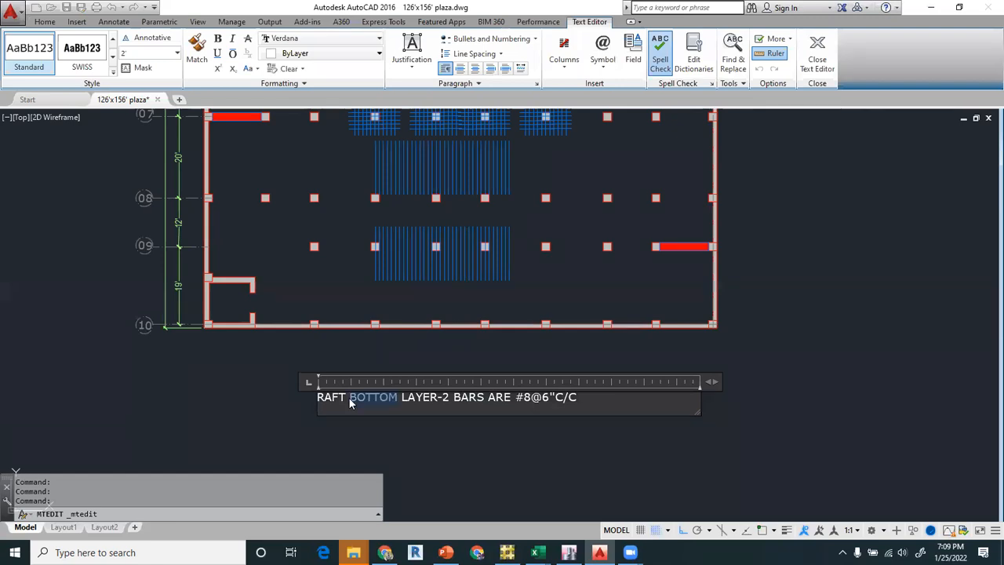
pyautogui.write('TOP')
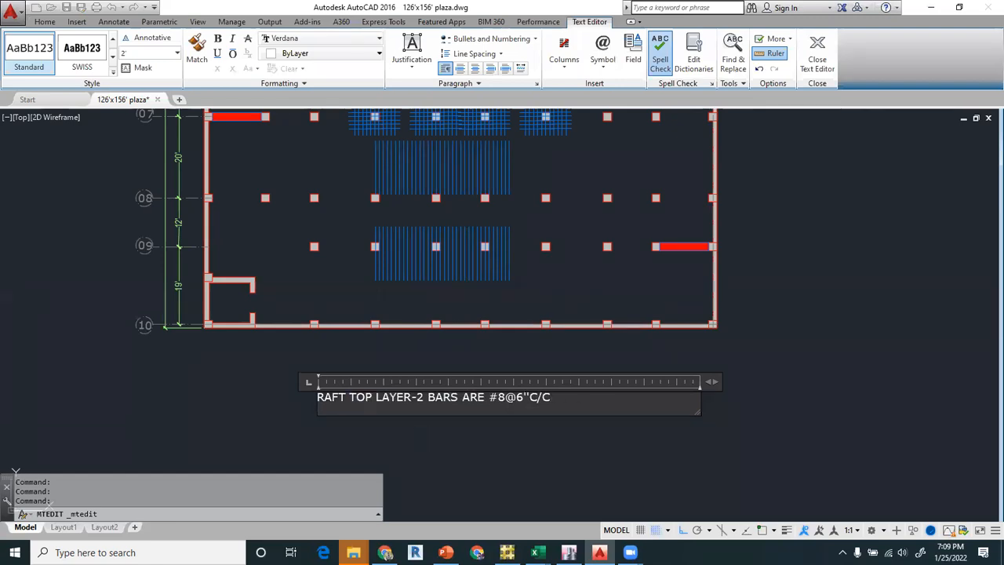
pyautogui.click(331, 306)
pyautogui.moveTo(332, 306); pyautogui.dragTo(379, 354, button='middle')
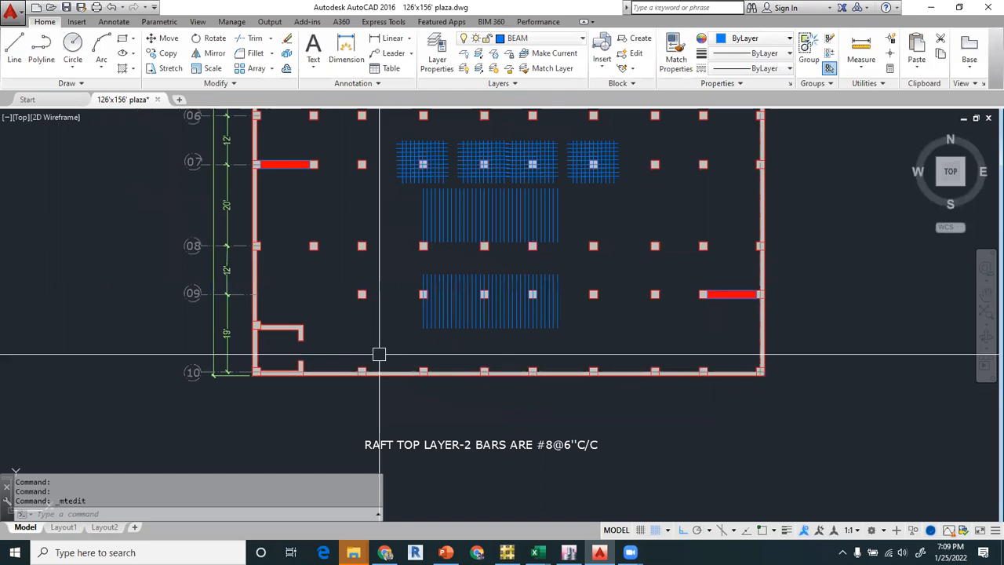
pyautogui.scroll(-4, 379, 354)
pyautogui.scroll(4, 352, 346)
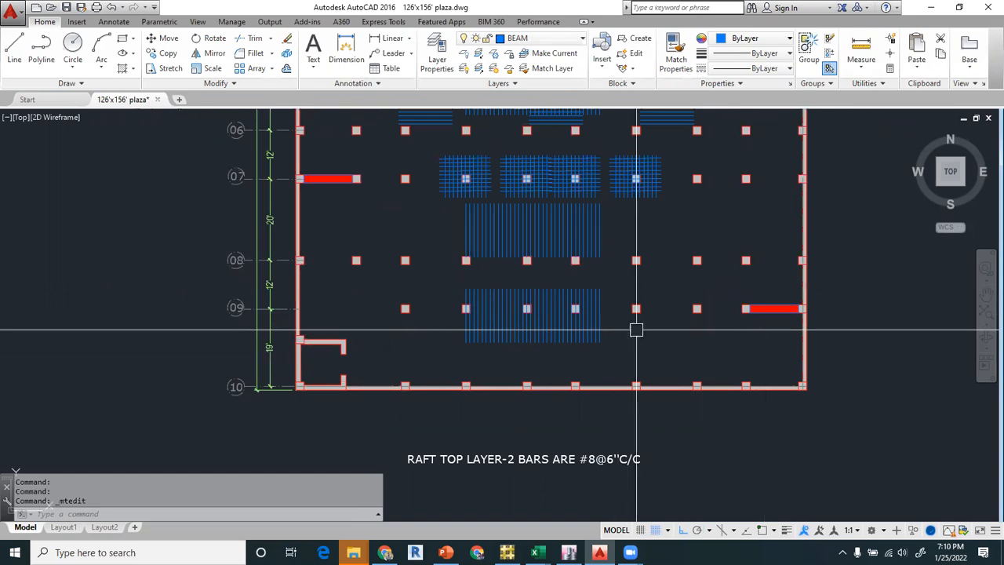
# Examine the raft cross-section detail at the column, comparing its top and bottom bar layers with the raft plans.
pyautogui.scroll(-5, 636, 330)
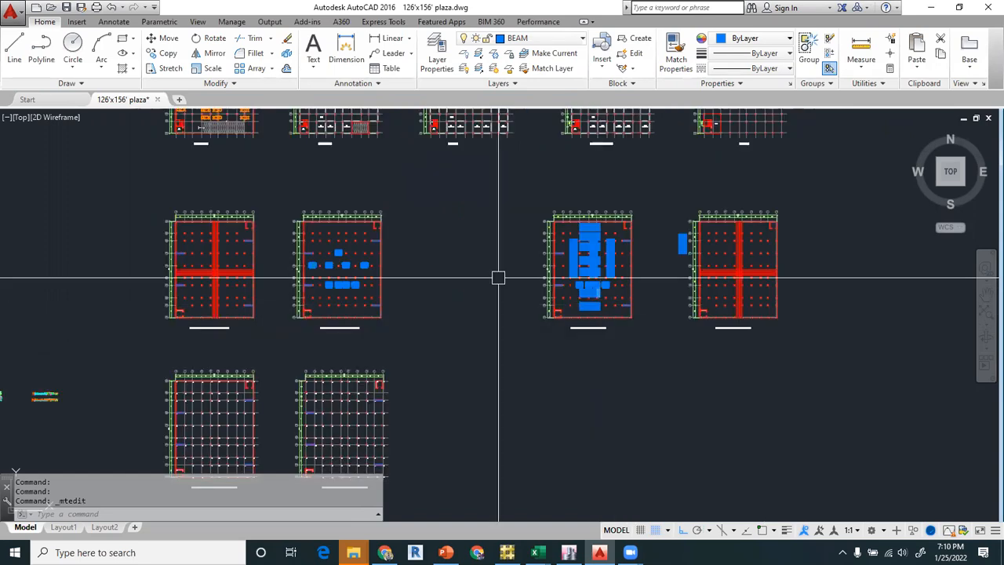
pyautogui.moveTo(499, 277); pyautogui.dragTo(594, 284, button='middle')
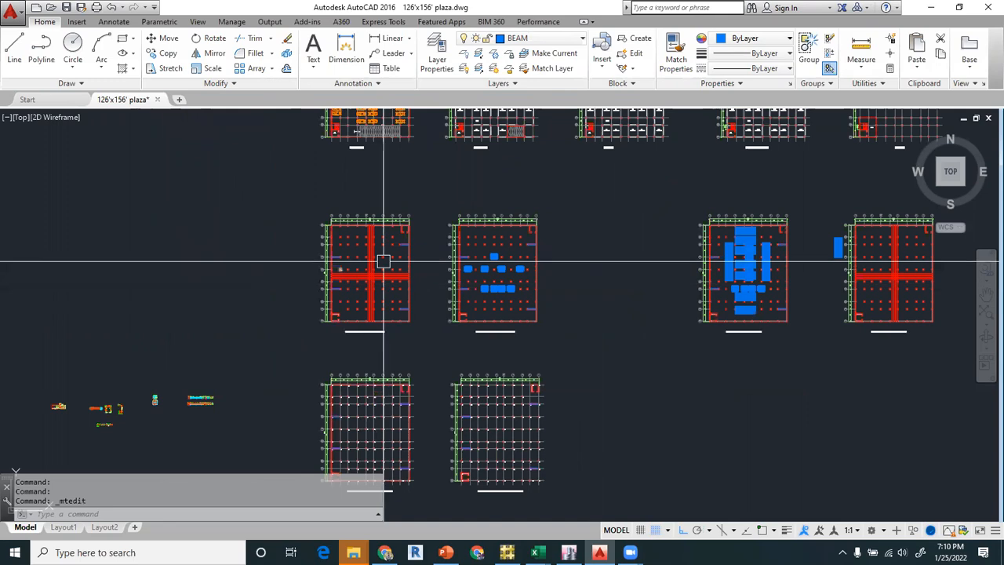
pyautogui.scroll(2, 752, 268)
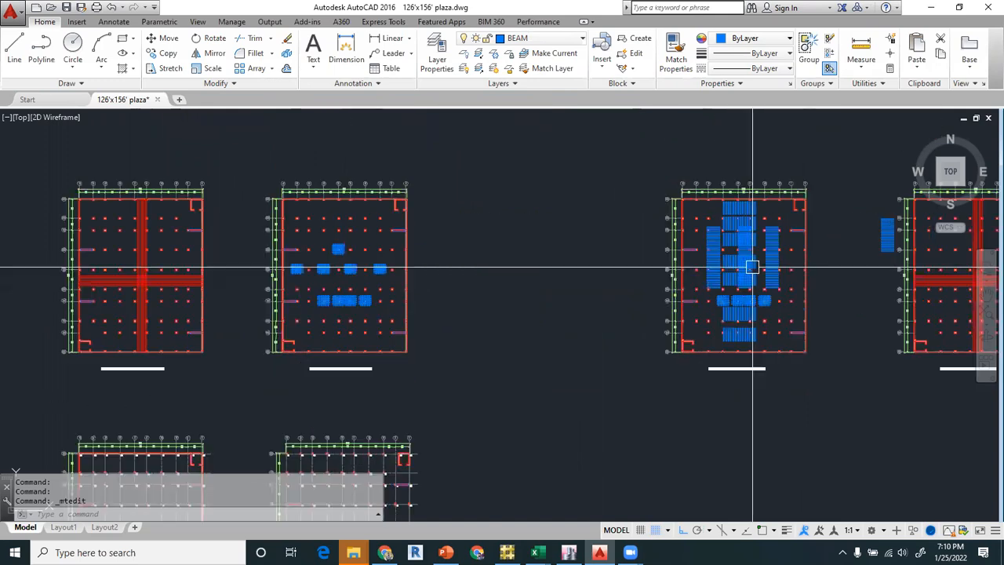
pyautogui.scroll(5, 752, 268)
pyautogui.scroll(-7, 574, 284)
pyautogui.moveTo(327, 295)
pyautogui.mouseDown(button='middle')
pyautogui.moveTo(514, 303)
pyautogui.moveTo(803, 264)
pyautogui.mouseUp(button='middle')
pyautogui.scroll(10, 516, 374)
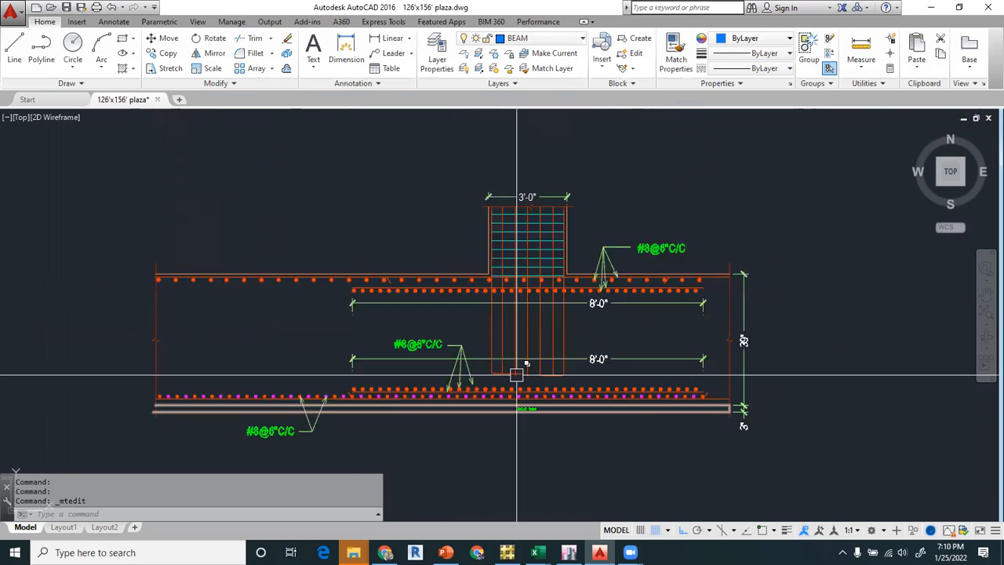
pyautogui.moveTo(511, 347); pyautogui.dragTo(563, 357, button='middle')
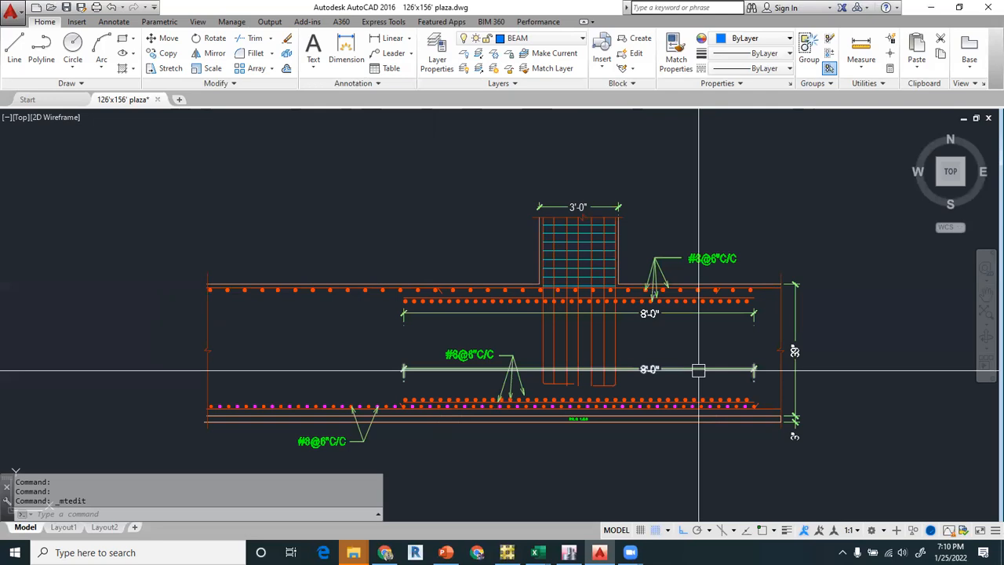
# Examine the crossing full-length bar strips in the raft plan left of the additional-bar plan, around rows 03 to 08.
pyautogui.scroll(-10, 406, 322)
pyautogui.scroll(-6, 406, 321)
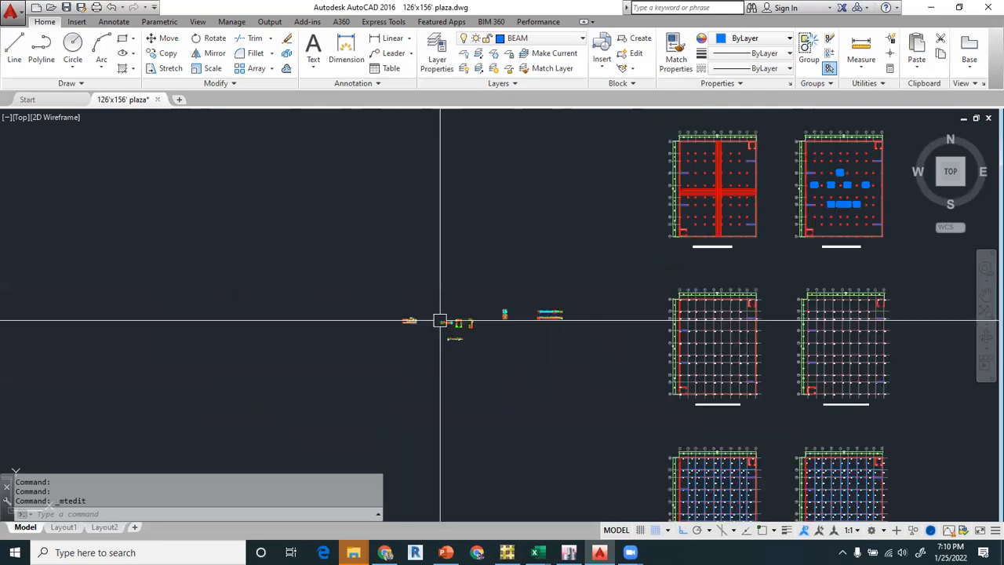
pyautogui.moveTo(720, 271); pyautogui.dragTo(581, 314, button='middle')
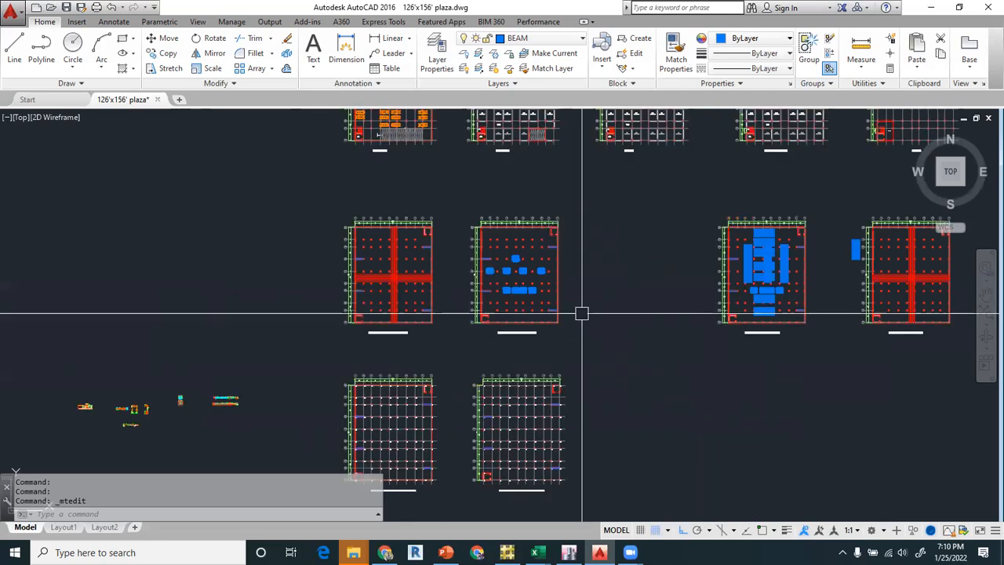
pyautogui.scroll(-2, 582, 313)
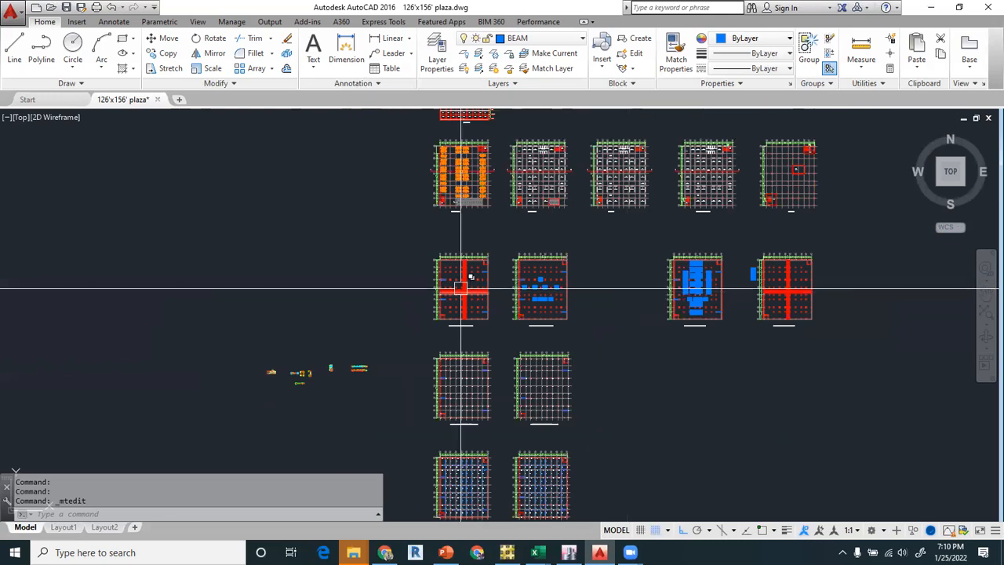
pyautogui.scroll(6, 460, 289)
pyautogui.scroll(2, 472, 284)
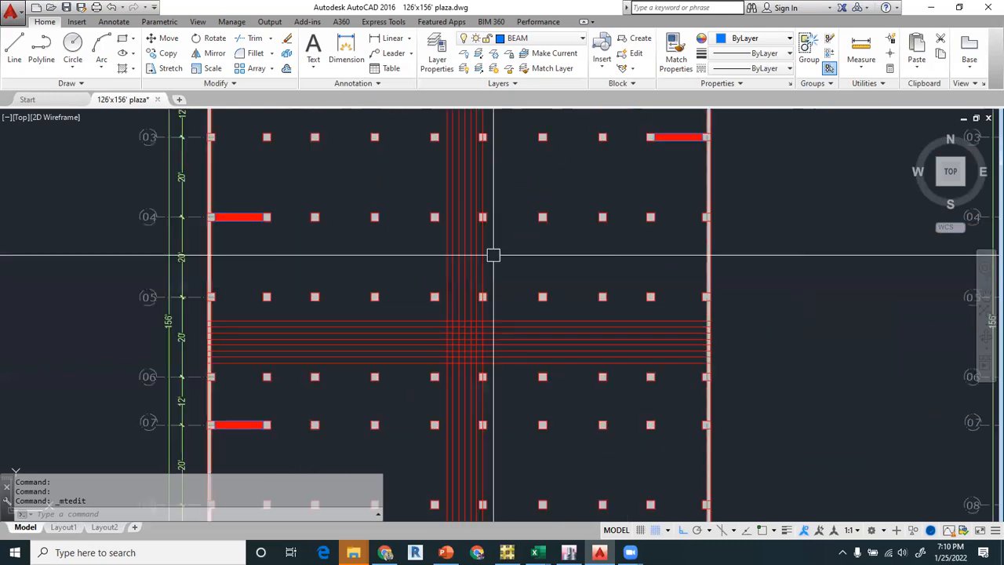
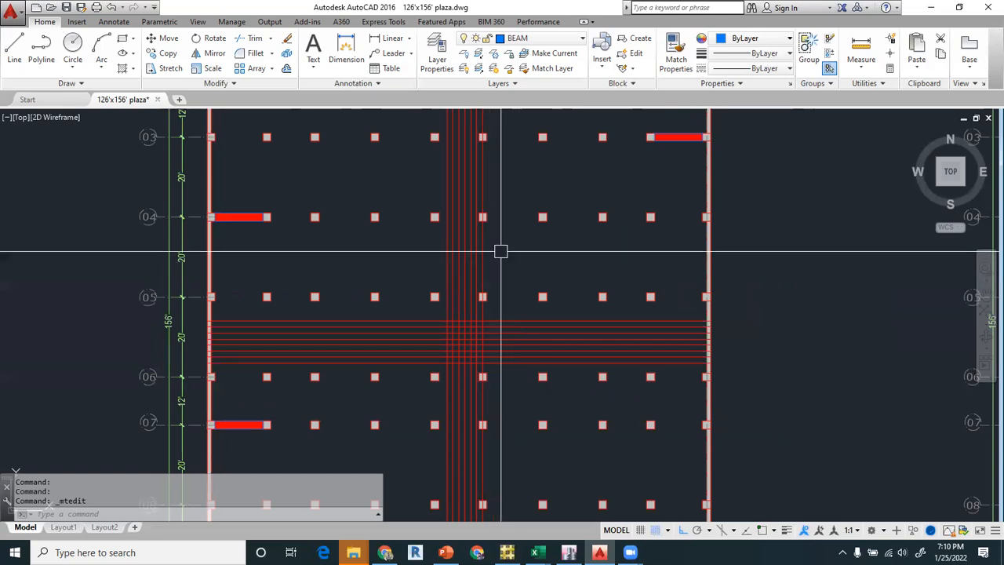
pyautogui.click(501, 251)
pyautogui.press('Escape')
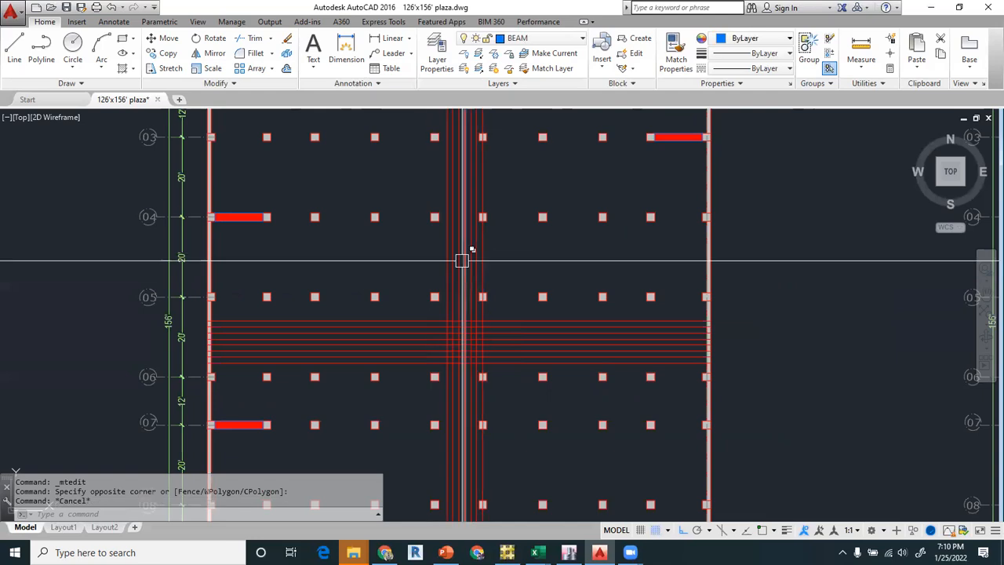
pyautogui.scroll(-5, 462, 260)
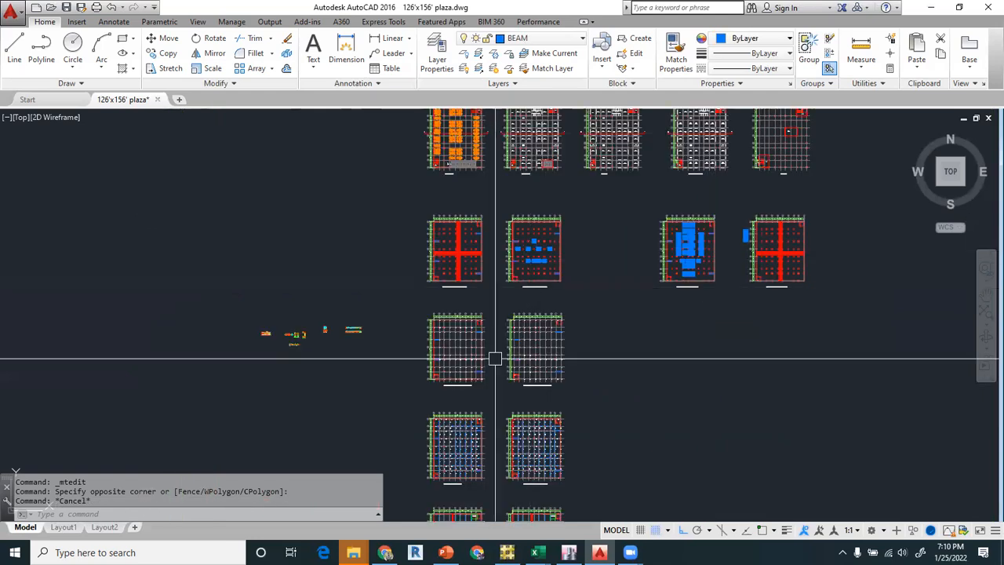
pyautogui.scroll(8, 455, 245)
pyautogui.scroll(6, 478, 252)
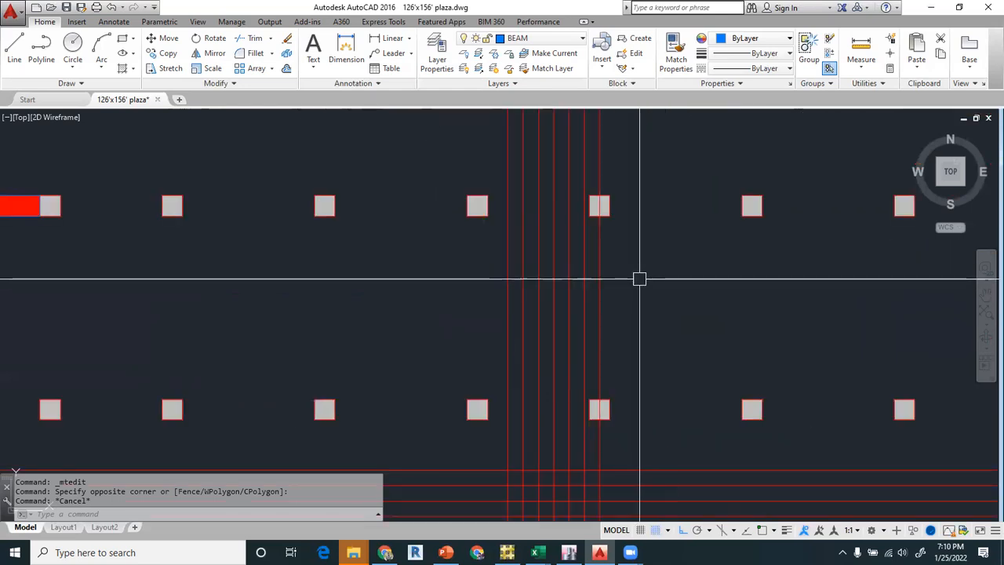
pyautogui.scroll(-9, 549, 248)
pyautogui.scroll(-4, 549, 249)
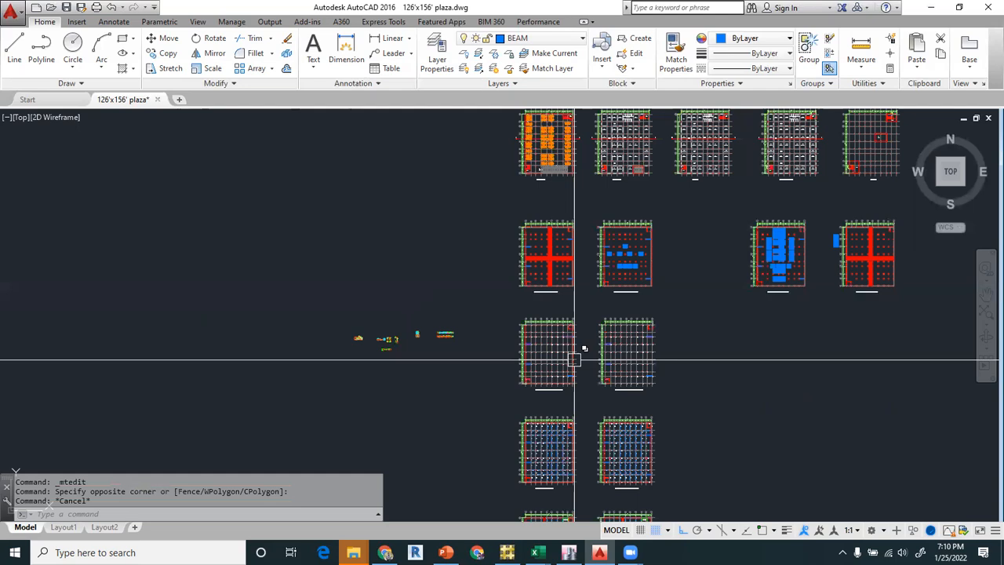
# Examine the column plan from basement to ground floor, checking its grid spacing, perimeter walls and C1 column labels.
pyautogui.scroll(2, 555, 391)
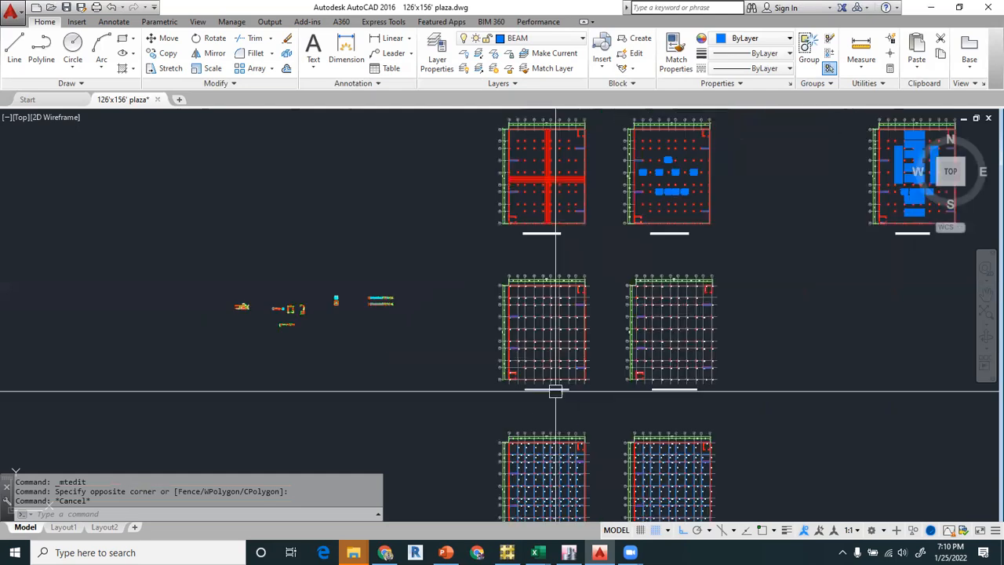
pyautogui.scroll(6, 546, 306)
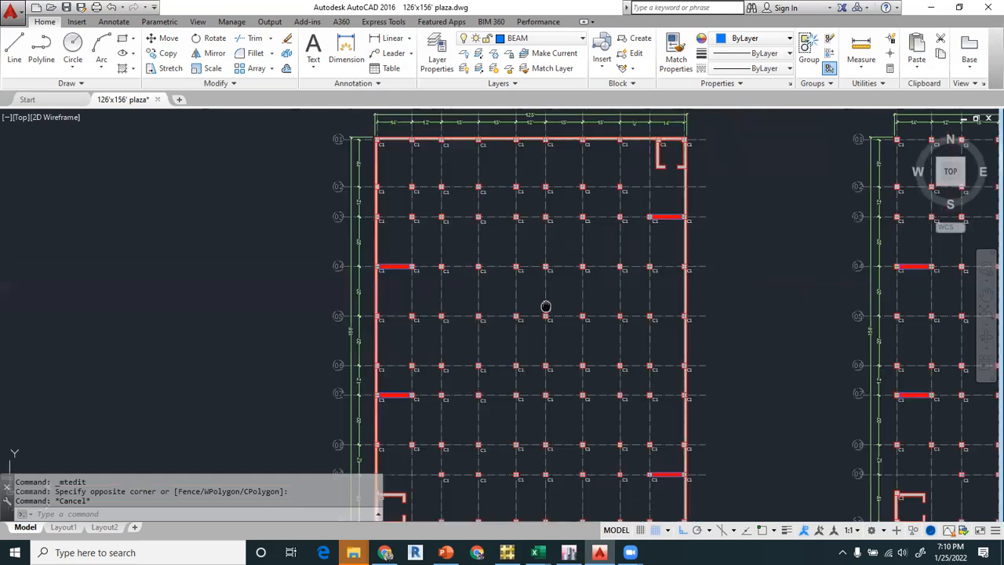
pyautogui.moveTo(546, 306); pyautogui.dragTo(551, 179, button='middle')
pyautogui.scroll(4, 501, 430)
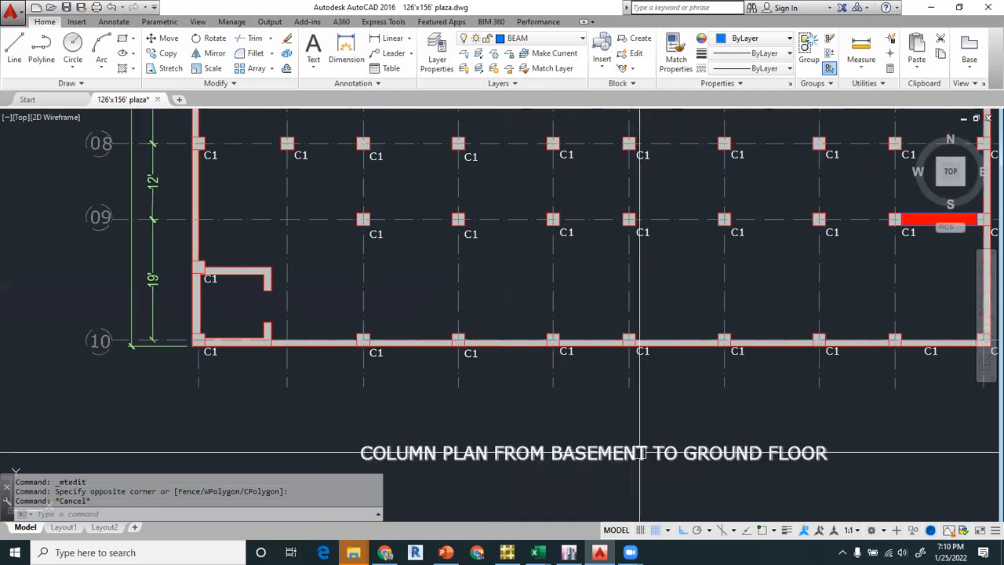
pyautogui.scroll(-2, 580, 425)
pyautogui.scroll(-2, 579, 425)
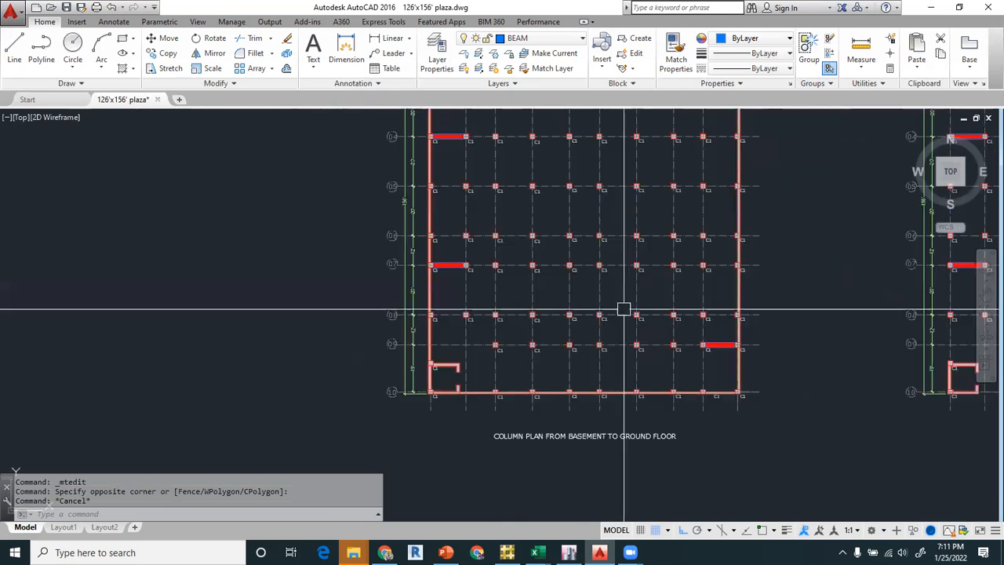
pyautogui.moveTo(620, 185); pyautogui.dragTo(605, 302, button='middle')
pyautogui.scroll(4, 528, 113)
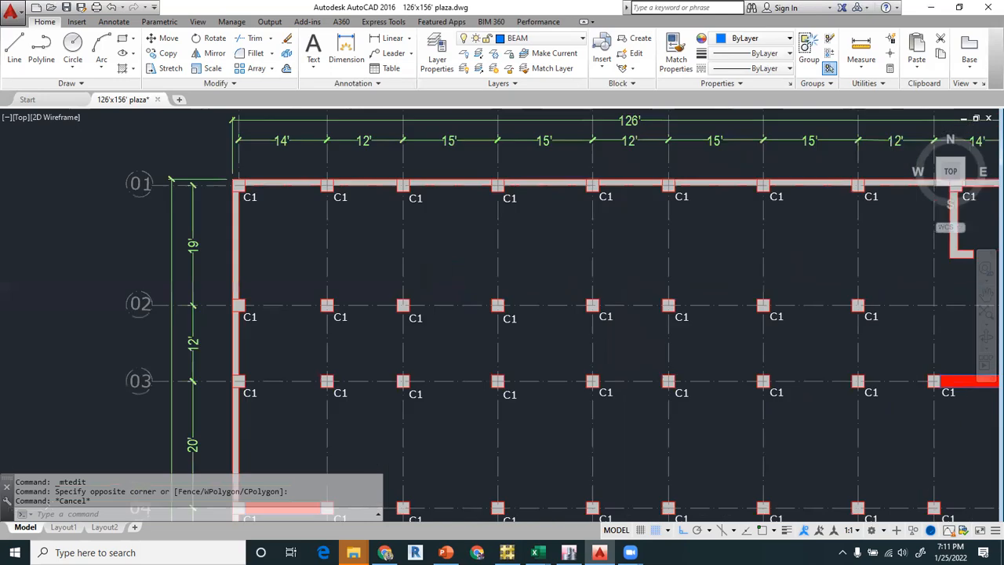
pyautogui.moveTo(549, 251); pyautogui.dragTo(523, 266, button='middle')
pyautogui.scroll(-2, 481, 195)
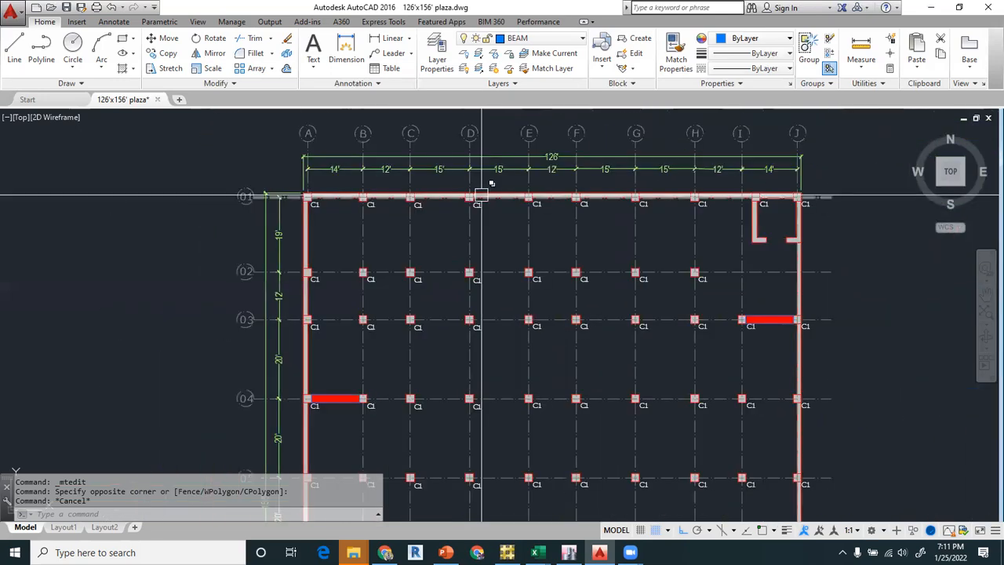
pyautogui.scroll(4, 481, 194)
pyautogui.scroll(-6, 476, 218)
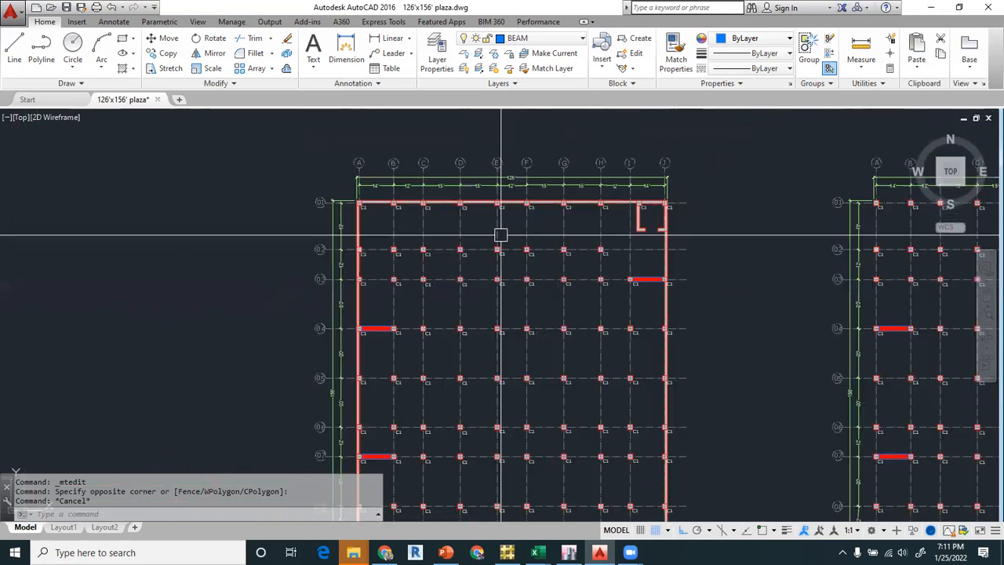
pyautogui.moveTo(530, 298); pyautogui.dragTo(518, 201, button='middle')
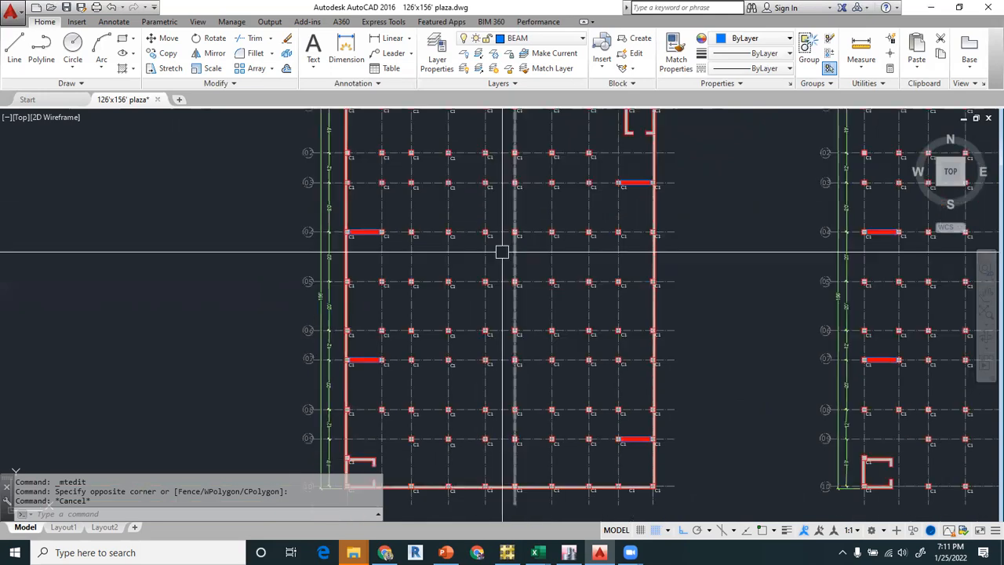
pyautogui.scroll(5, 502, 252)
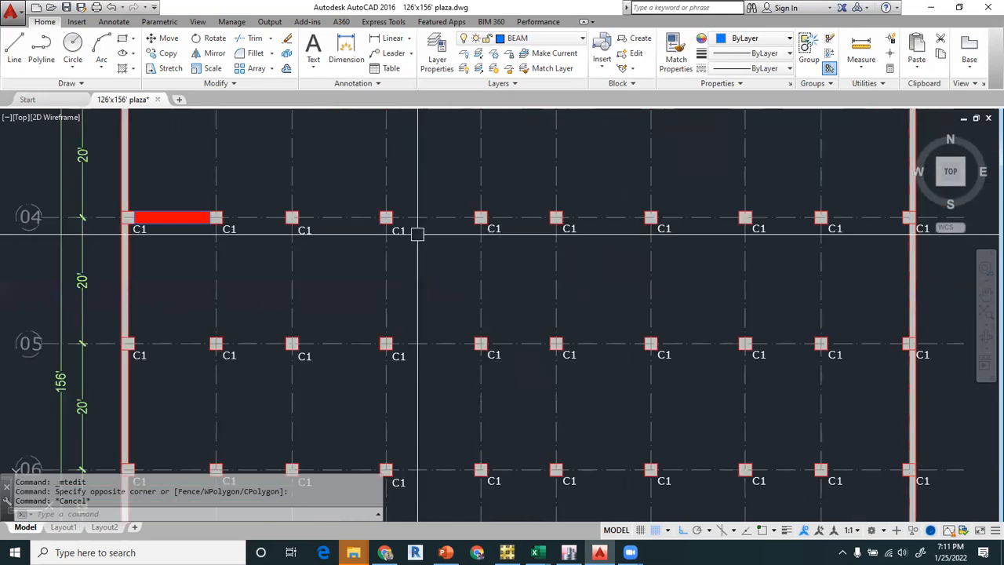
# Examine the column plan from ground floor to top floor and compare its columns and walls with the basement column plan.
pyautogui.scroll(-6, 568, 308)
pyautogui.moveTo(769, 419); pyautogui.dragTo(506, 437, button='middle')
pyautogui.scroll(5, 506, 437)
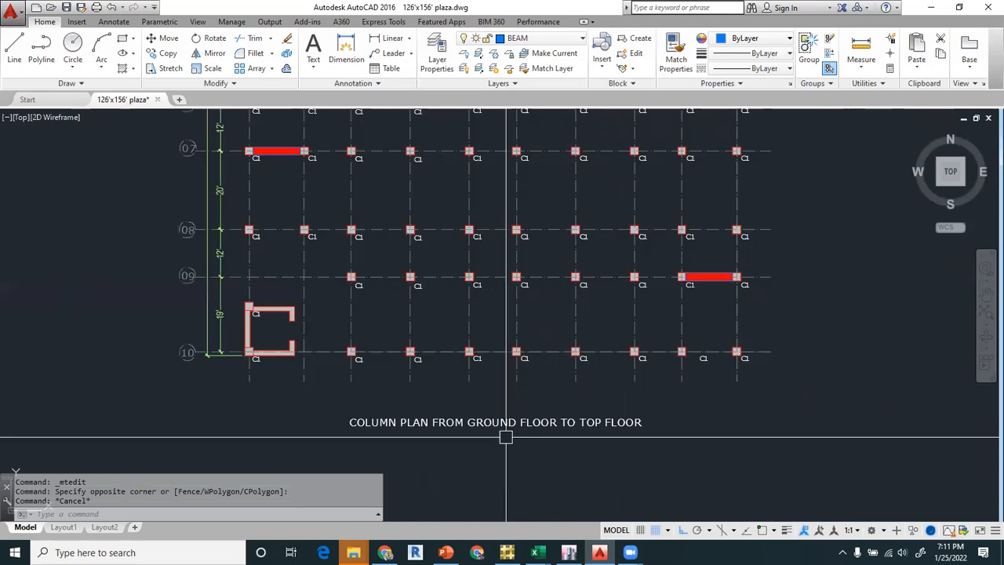
pyautogui.scroll(2, 506, 437)
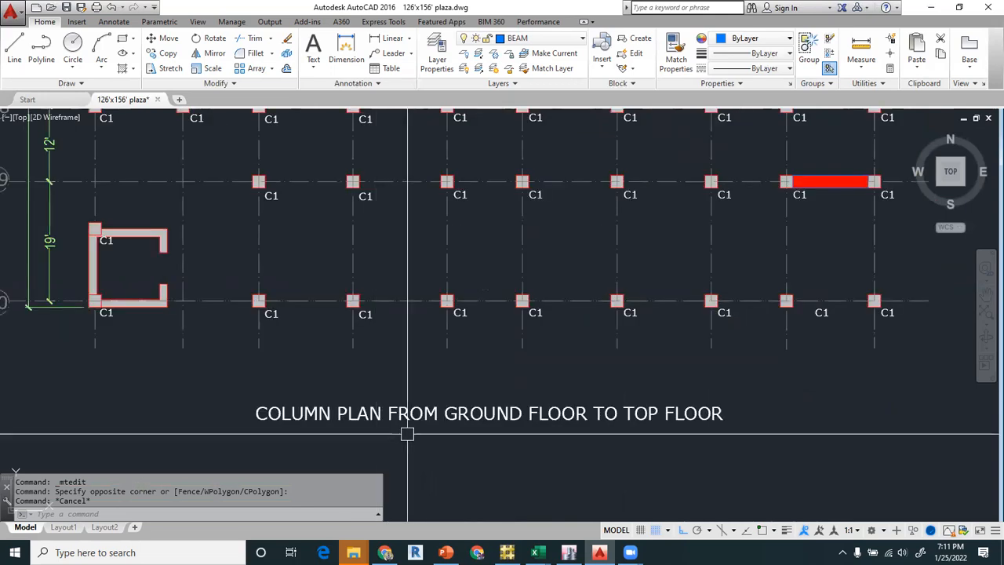
pyautogui.scroll(-6, 495, 423)
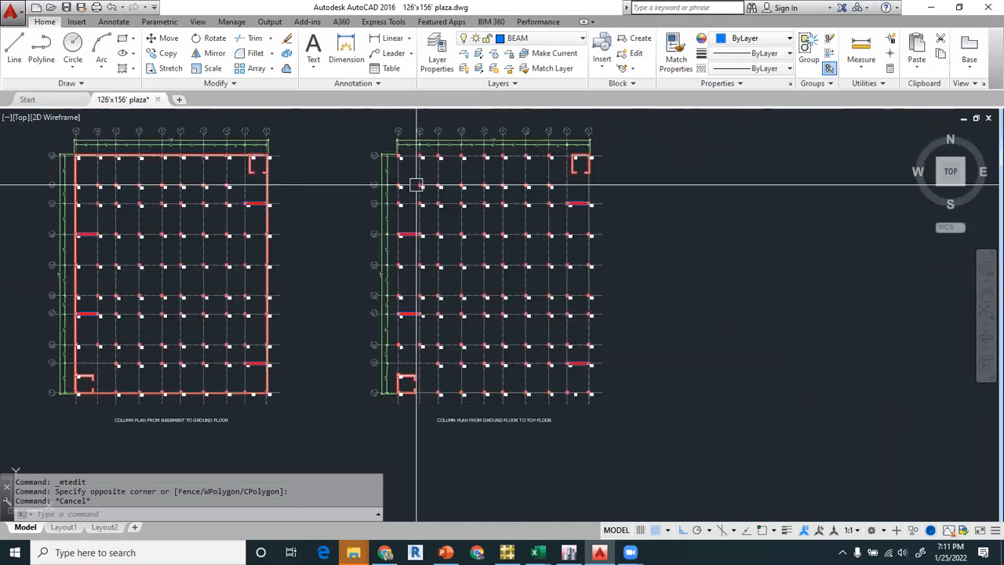
pyautogui.scroll(6, 417, 185)
pyautogui.moveTo(416, 185); pyautogui.dragTo(511, 212, button='middle')
pyautogui.scroll(-6, 511, 213)
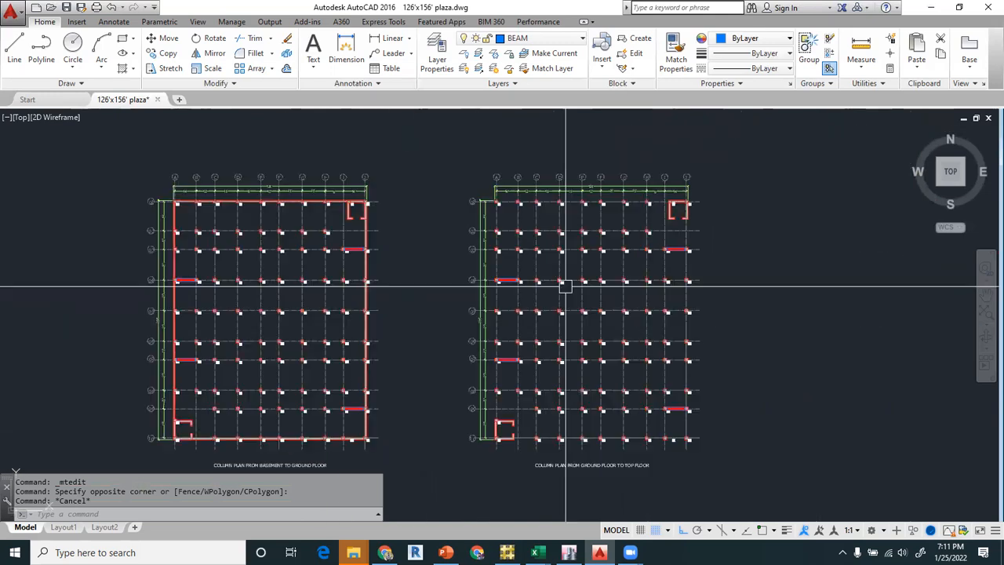
pyautogui.scroll(6, 565, 287)
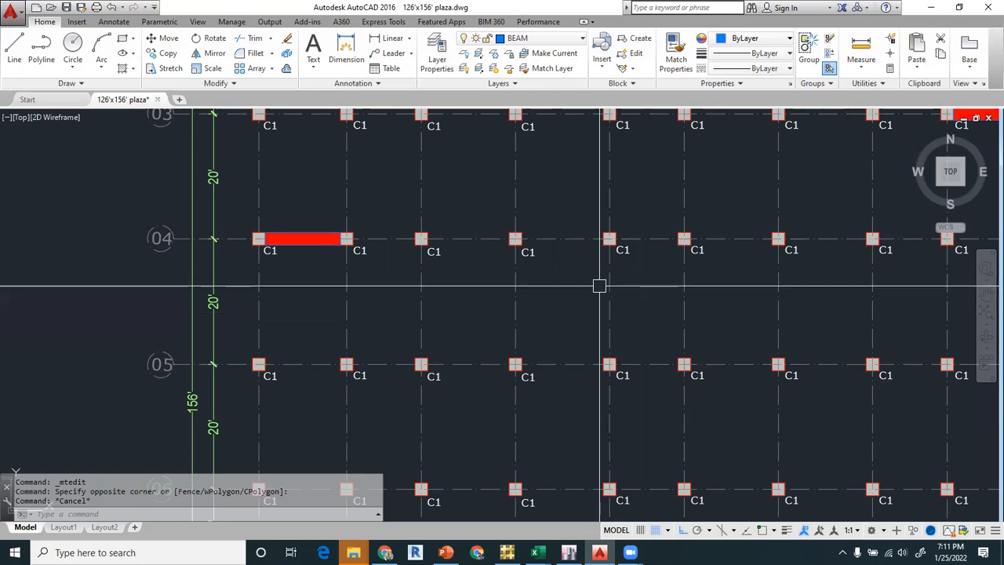
pyautogui.scroll(-6, 599, 286)
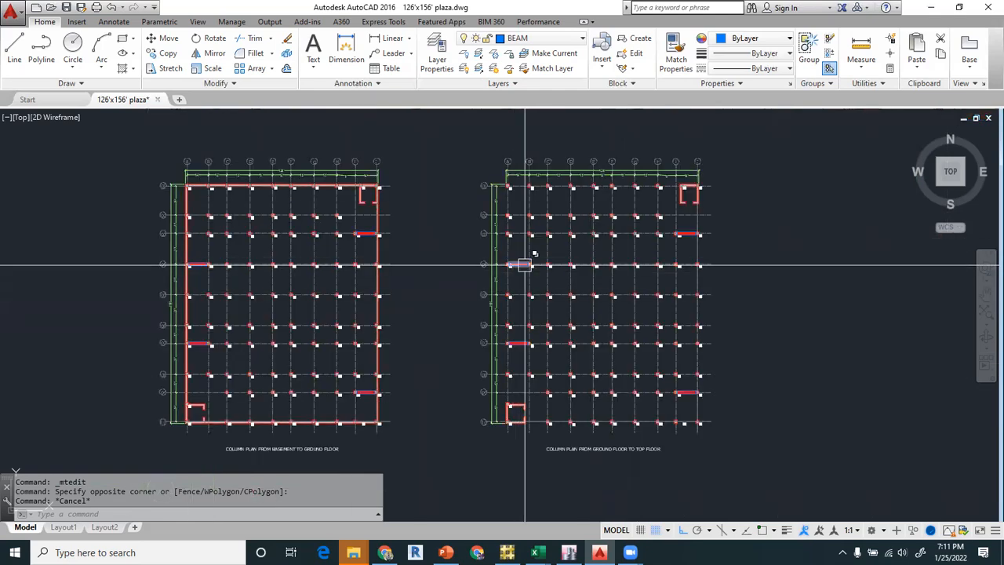
pyautogui.scroll(2, 612, 266)
pyautogui.scroll(-5, 612, 267)
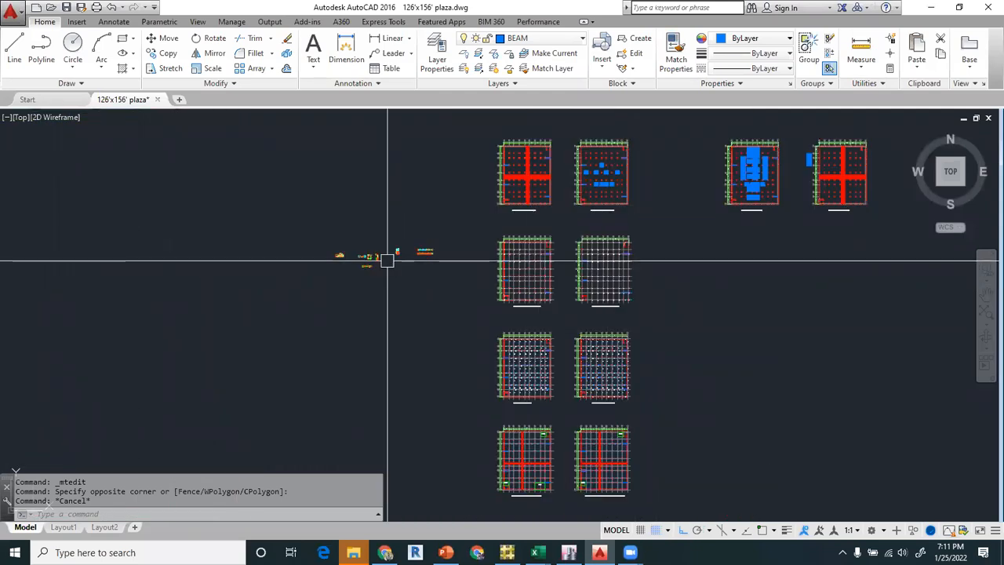
# Examine the 30" and 36" square column cross-sections, including their main bars and tie spacing.
pyautogui.scroll(6, 386, 260)
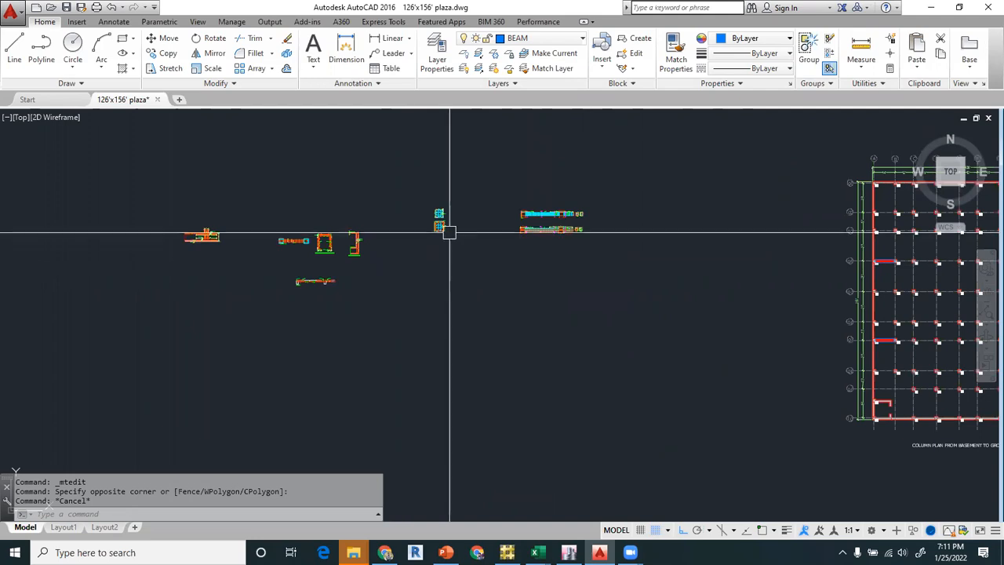
pyautogui.scroll(8, 439, 220)
pyautogui.scroll(5, 462, 173)
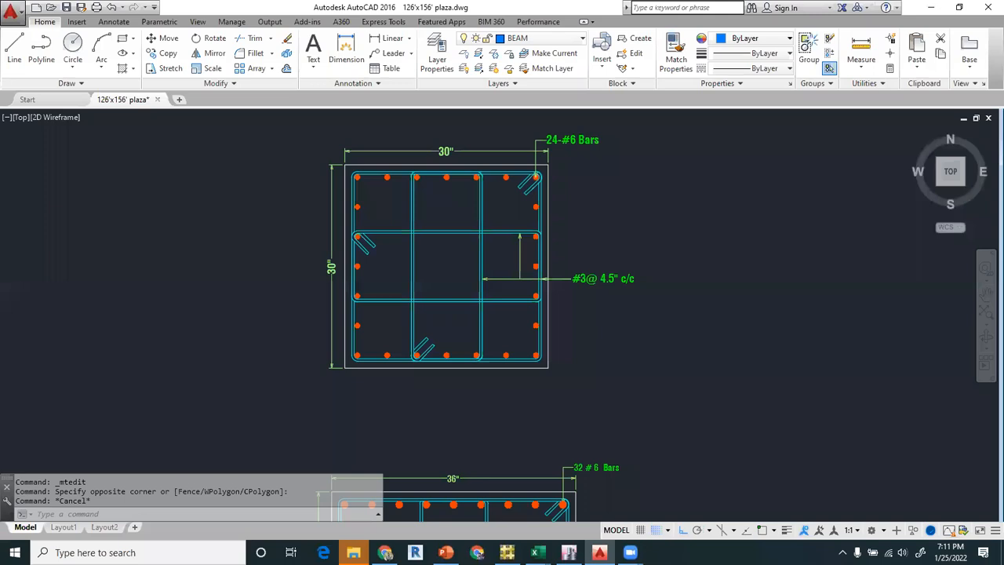
pyautogui.scroll(2, 489, 240)
pyautogui.scroll(-2, 523, 373)
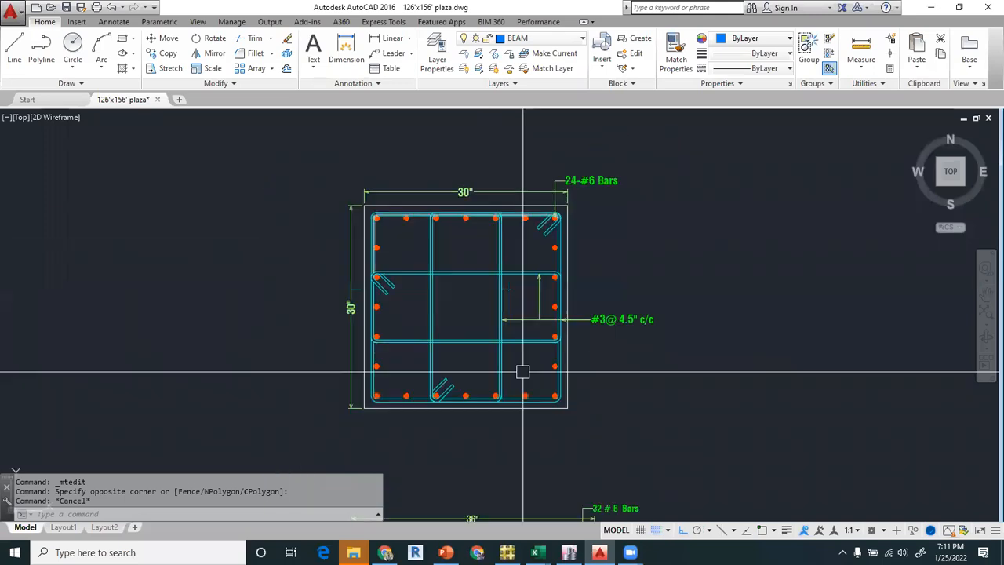
pyautogui.moveTo(528, 455); pyautogui.dragTo(534, 180, button='middle')
pyautogui.scroll(-2, 523, 295)
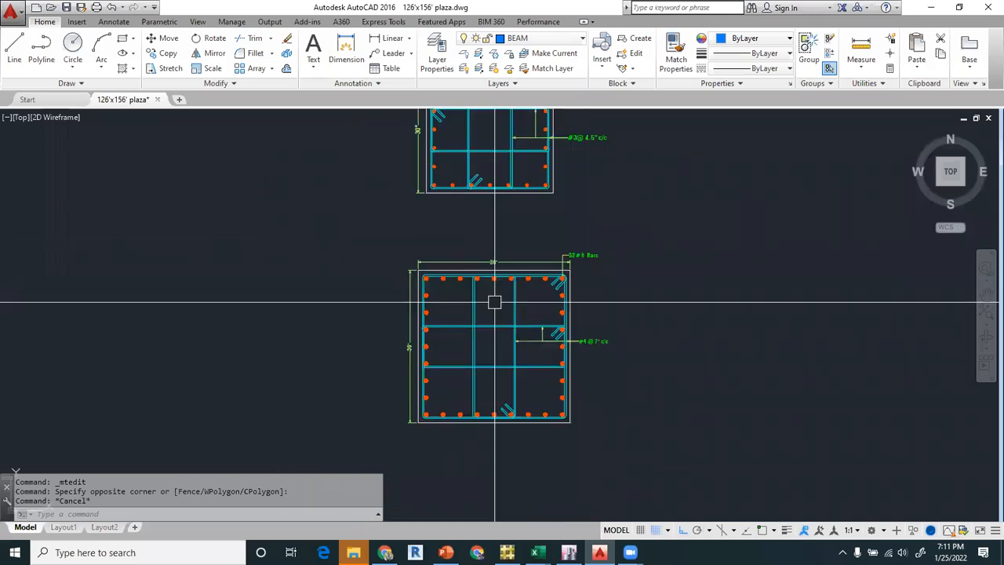
pyautogui.moveTo(494, 303); pyautogui.dragTo(492, 294, button='middle')
pyautogui.scroll(2, 492, 294)
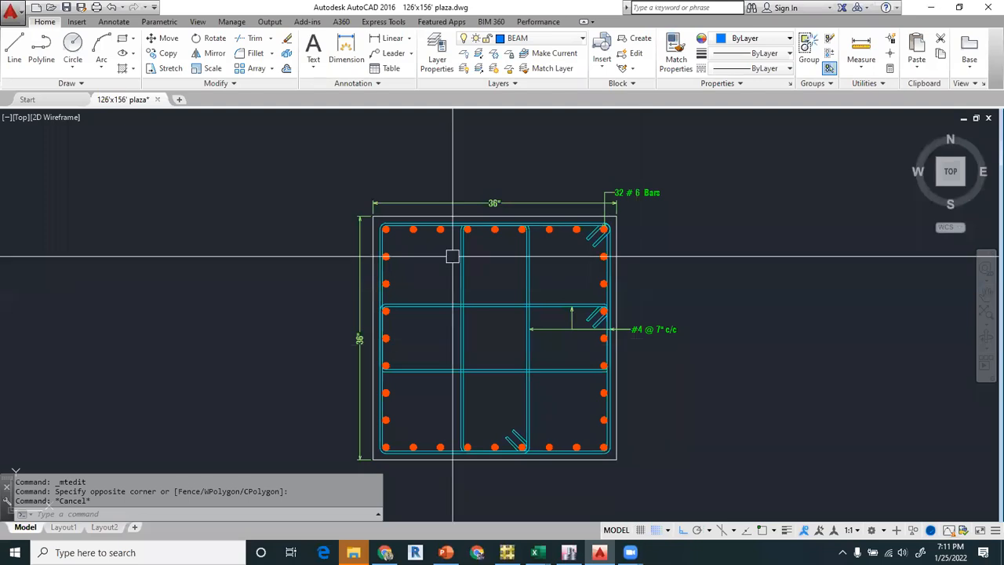
pyautogui.moveTo(696, 329); pyautogui.dragTo(695, 295, button='middle')
pyautogui.scroll(-2, 526, 282)
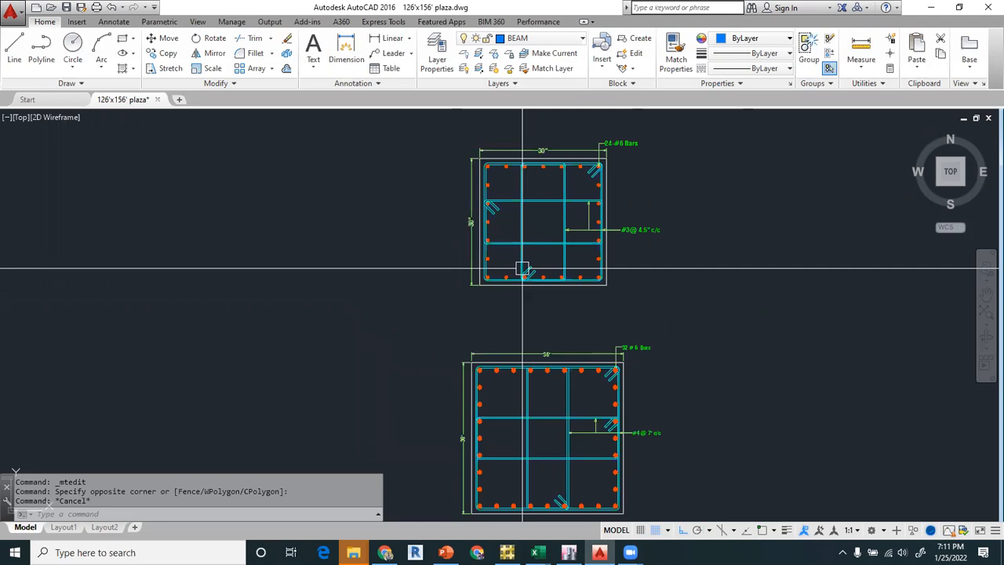
pyautogui.scroll(-5, 574, 318)
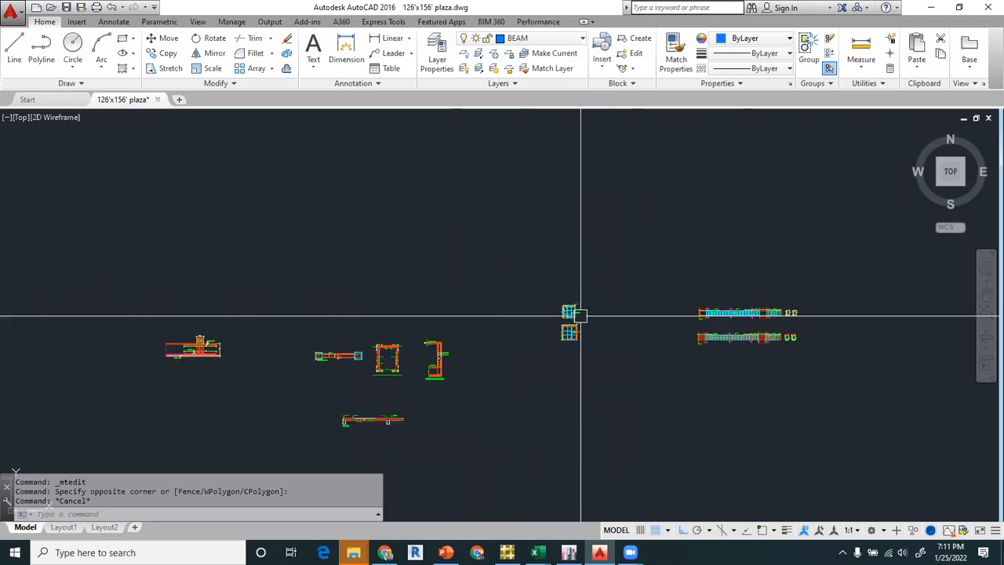
# Change the column label at grid A/01 in the basement-to-ground-floor column plan to C2.
pyautogui.moveTo(580, 315); pyautogui.dragTo(32, 307, button='middle')
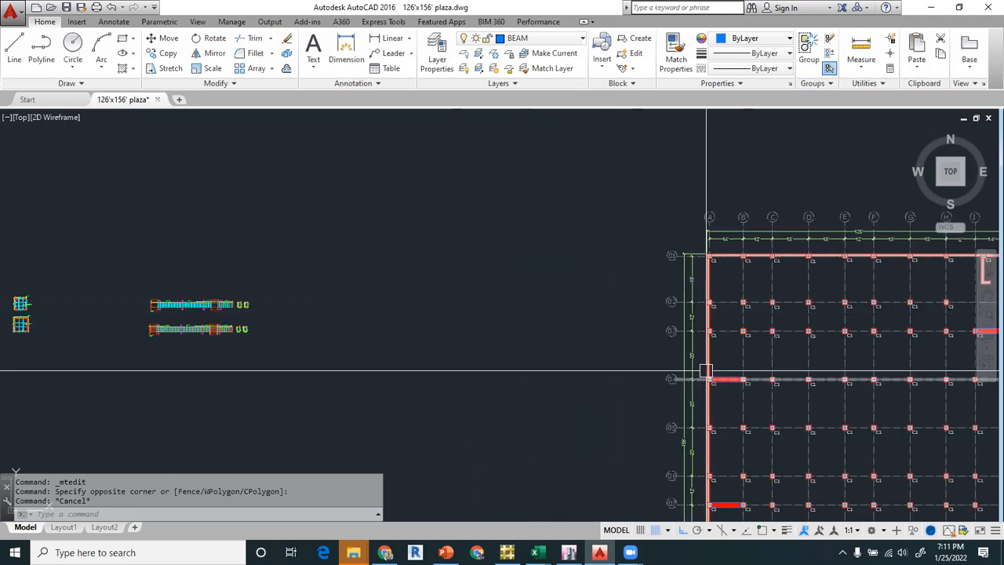
pyautogui.moveTo(706, 371); pyautogui.dragTo(399, 354, button='middle')
pyautogui.scroll(2, 399, 354)
pyautogui.scroll(6, 422, 258)
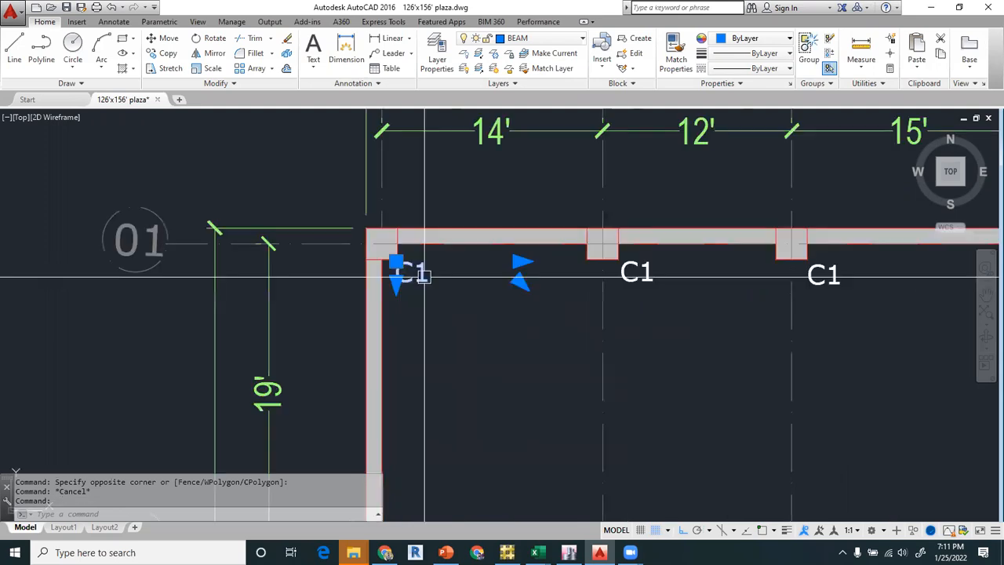
pyautogui.doubleClick(419, 274)
pyautogui.hotkey('shift', 'Left')
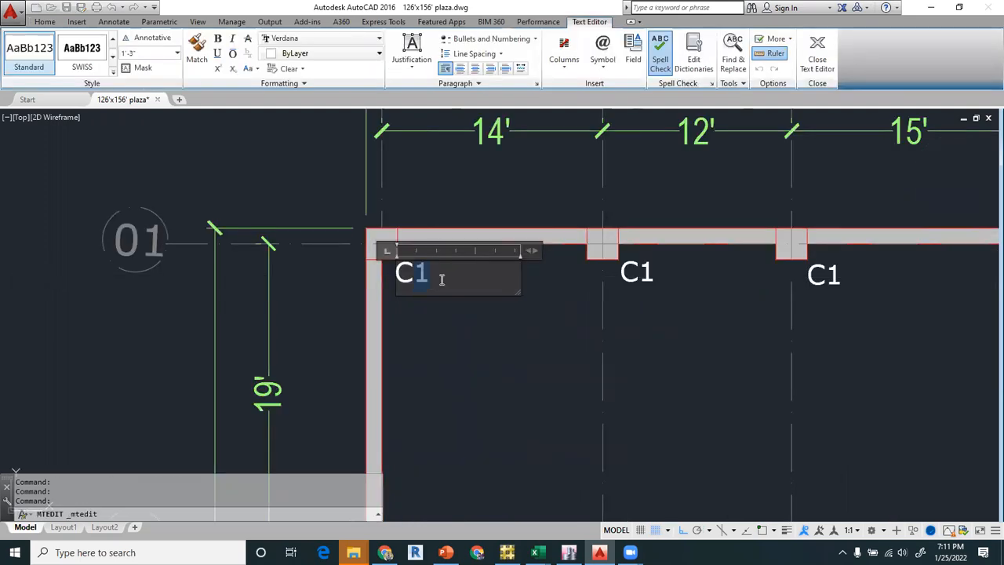
pyautogui.write('2')
pyautogui.press('Escape')
pyautogui.scroll(-6, 423, 310)
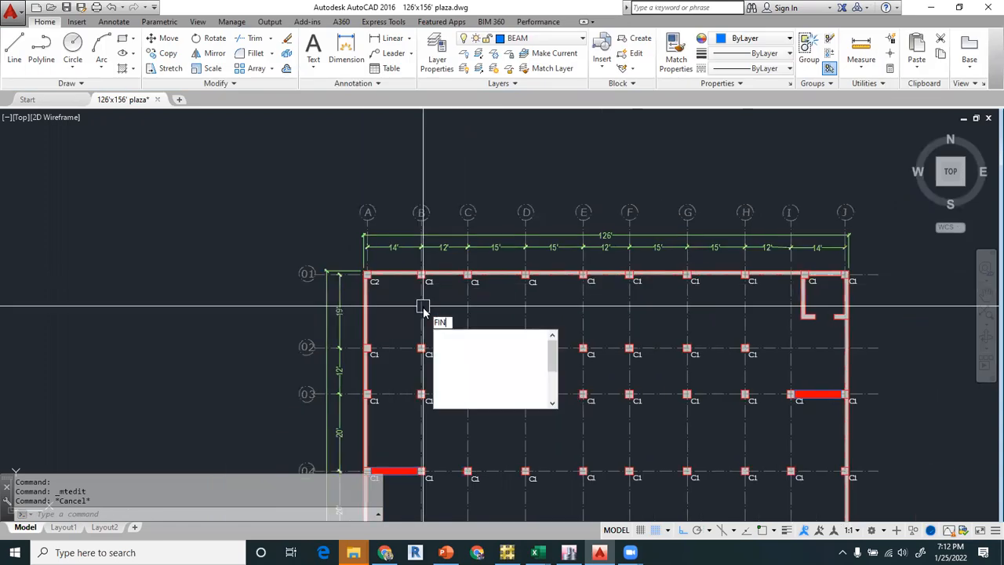
pyautogui.press('Return')
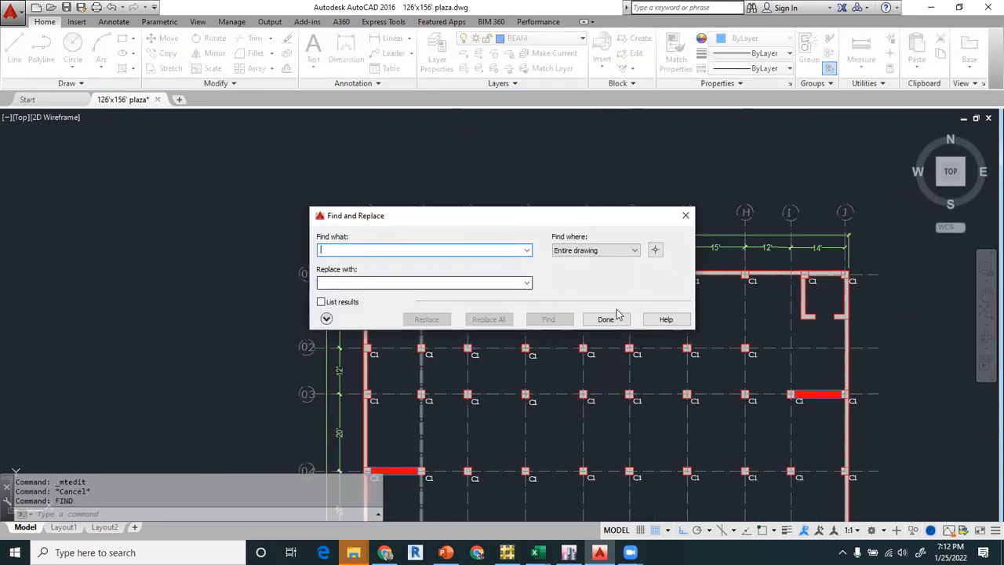
pyautogui.click(657, 251)
pyautogui.click(321, 243)
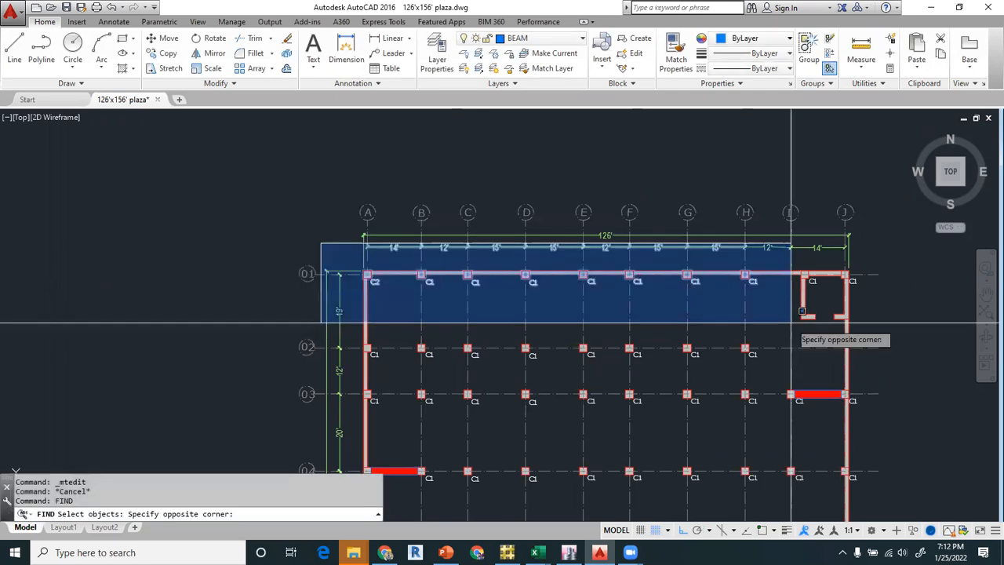
pyautogui.click(791, 321)
pyautogui.scroll(-4, 594, 253)
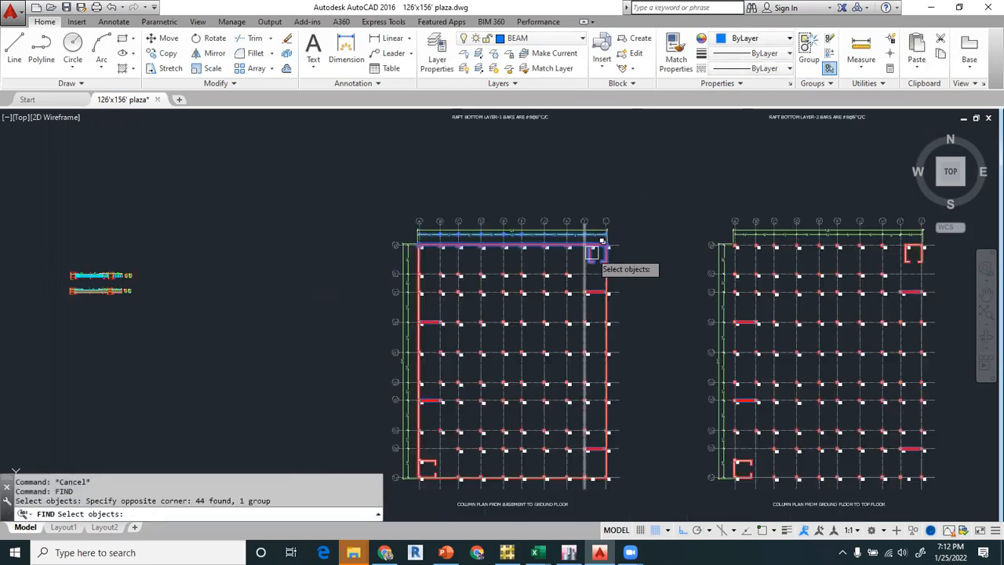
pyautogui.moveTo(594, 253); pyautogui.dragTo(588, 192, button='middle')
pyautogui.click(591, 142)
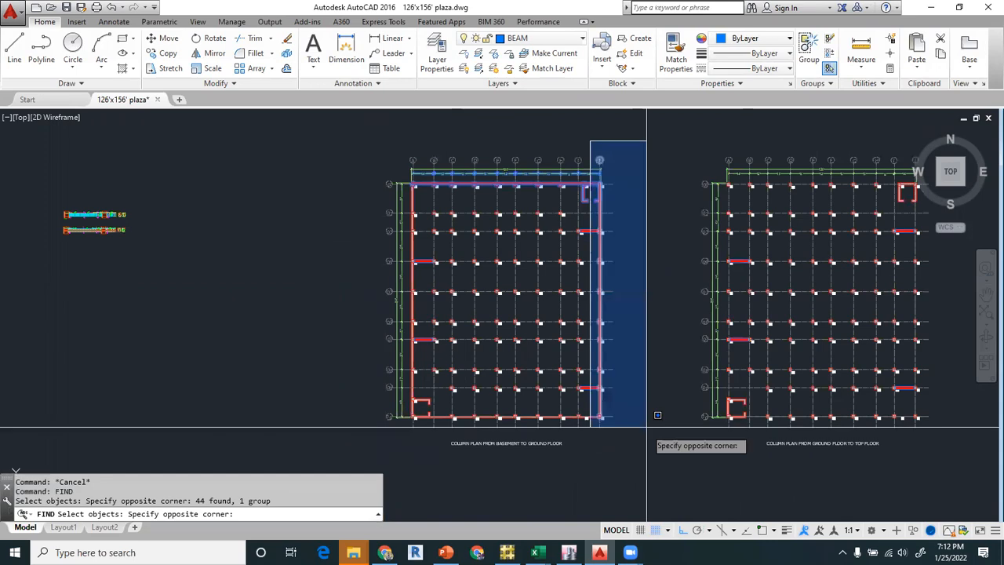
pyautogui.click(658, 415)
pyautogui.click(377, 398)
pyautogui.click(616, 436)
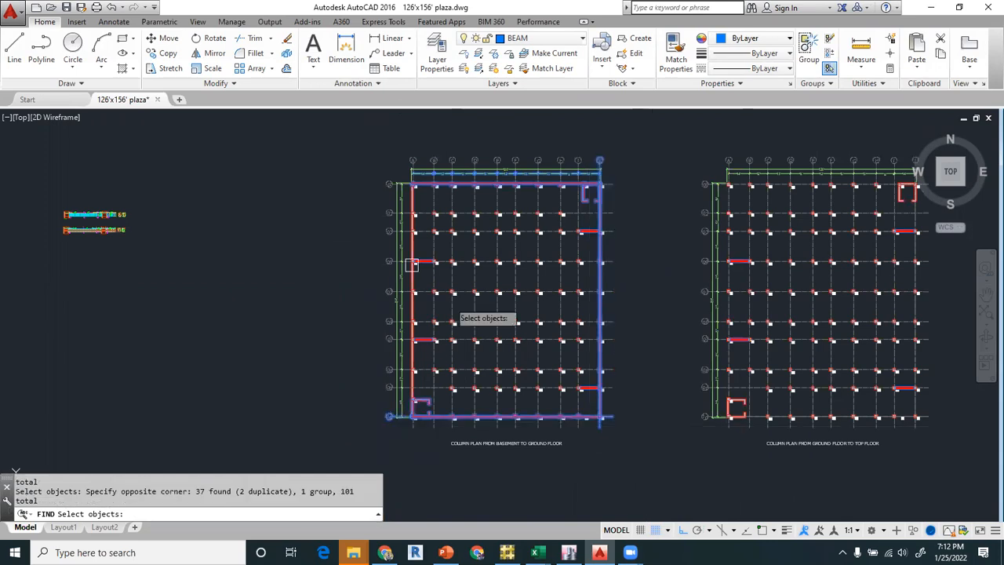
pyautogui.click(423, 148)
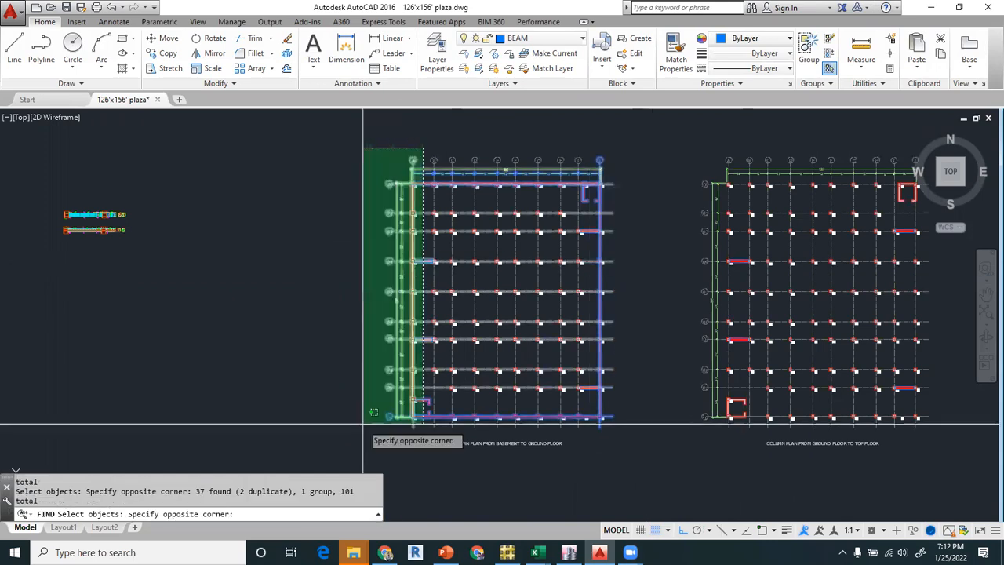
pyautogui.click(364, 422)
pyautogui.click(740, 147)
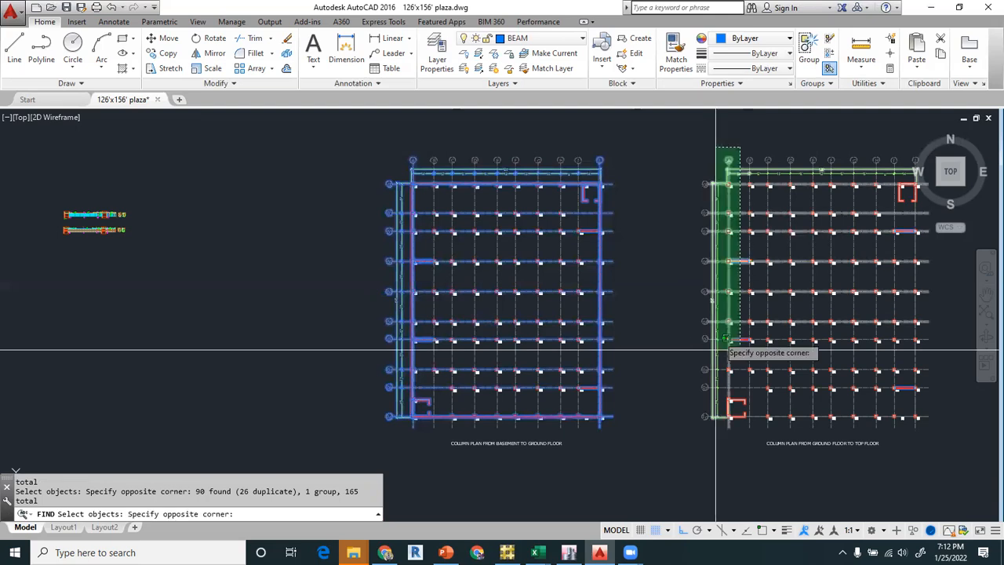
pyautogui.click(704, 427)
pyautogui.moveTo(812, 221); pyautogui.dragTo(591, 221, button='middle')
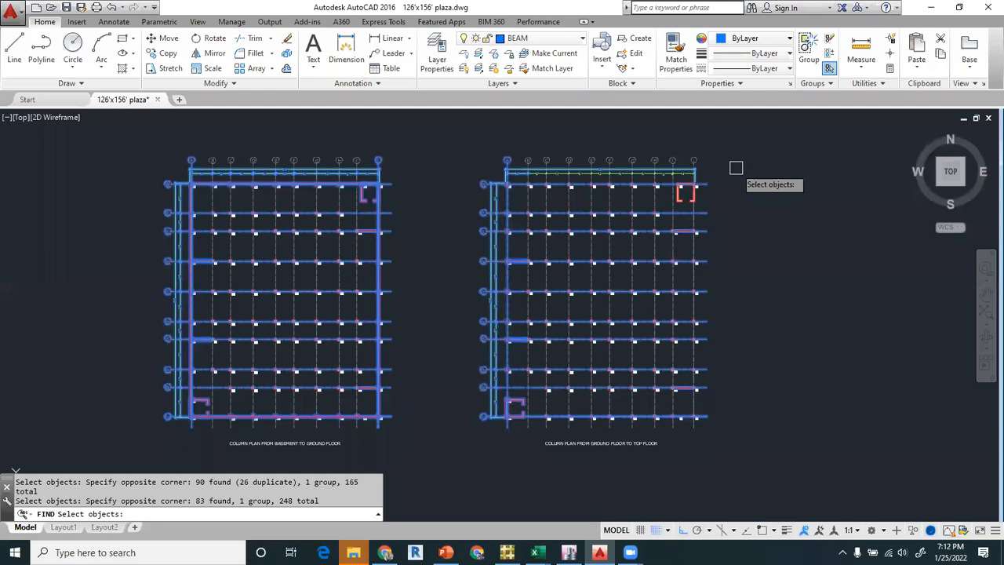
pyautogui.click(736, 166)
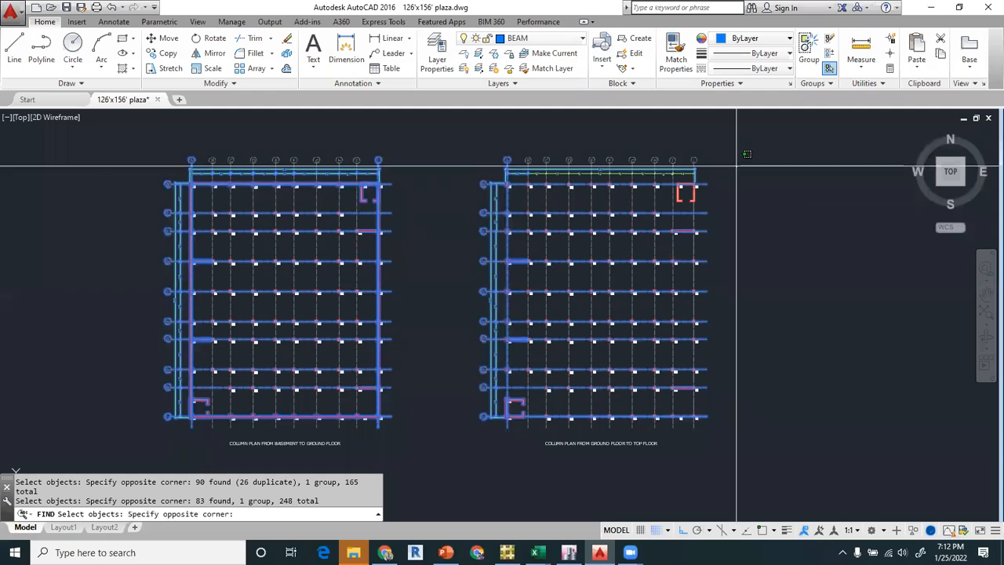
pyautogui.click(476, 190)
pyautogui.click(740, 158)
pyautogui.click(705, 429)
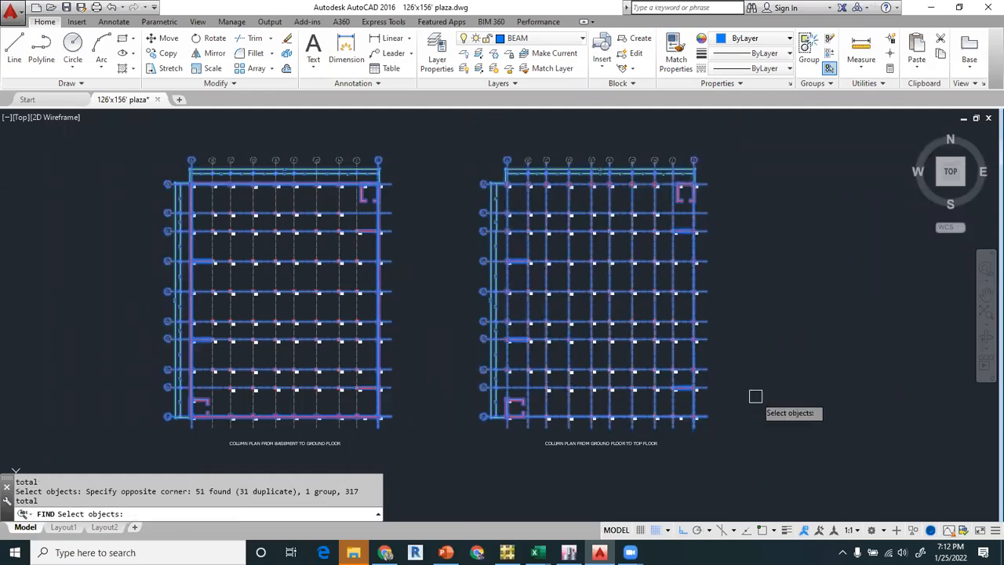
pyautogui.press('Return')
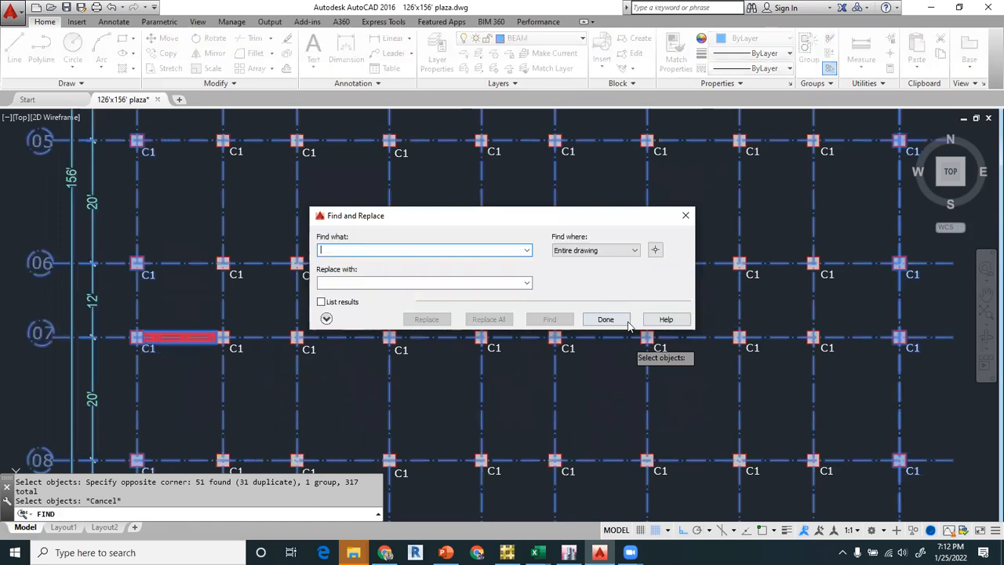
pyautogui.click(686, 215)
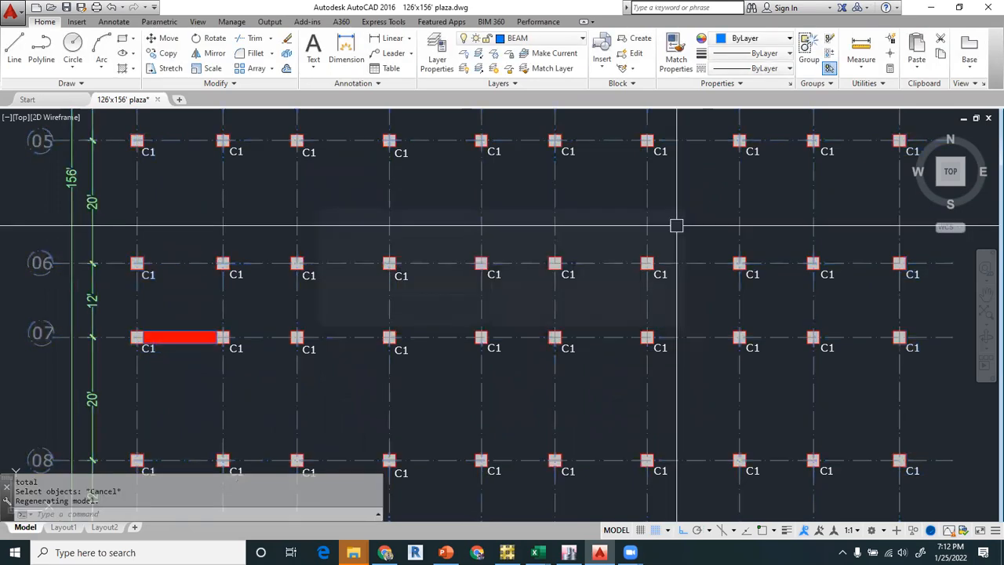
# Erase the 30" square column cross-section together with its dimensions, bars and reinforcement labels.
pyautogui.scroll(-6, 624, 291)
pyautogui.scroll(-4, 624, 292)
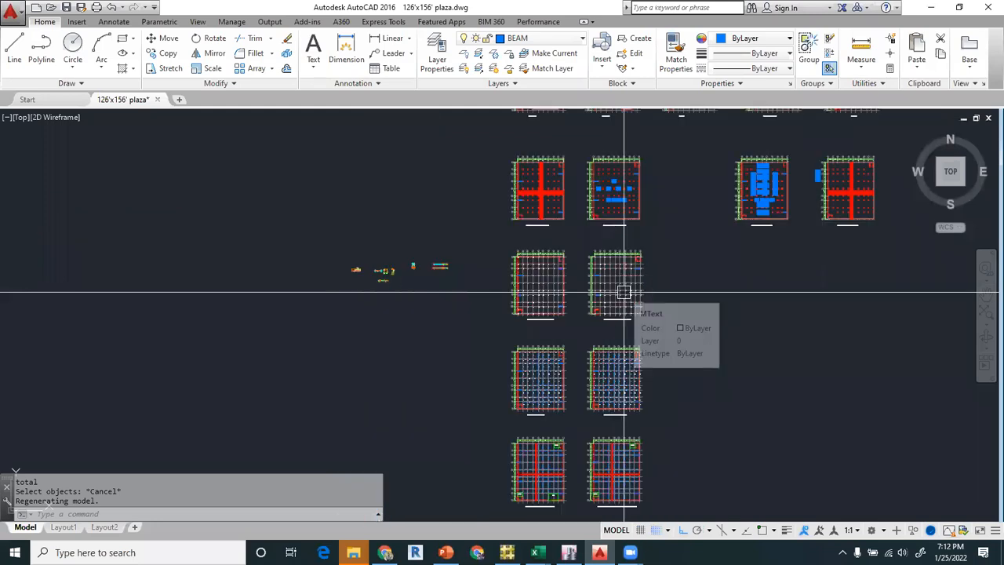
pyautogui.scroll(6, 408, 276)
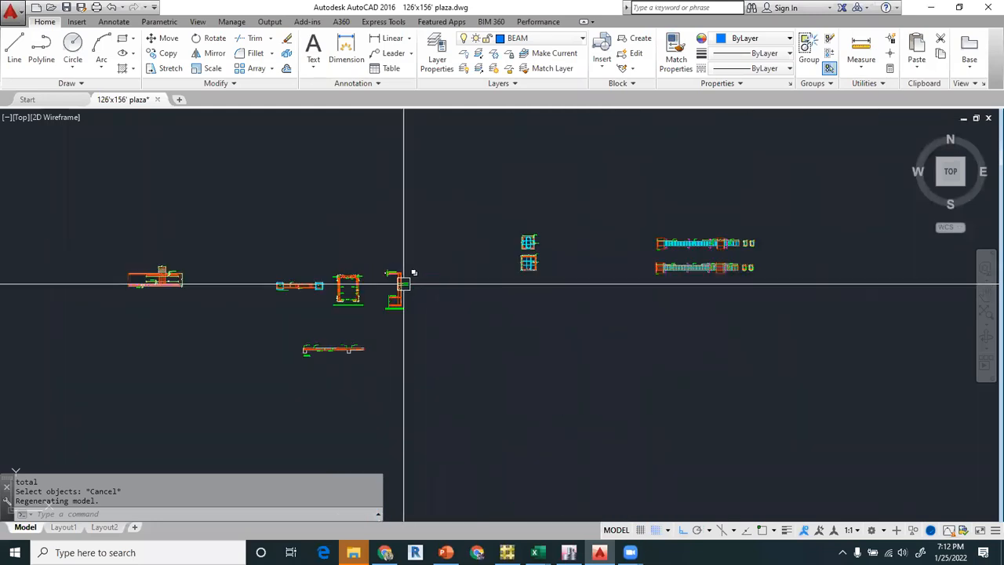
pyautogui.scroll(8, 537, 248)
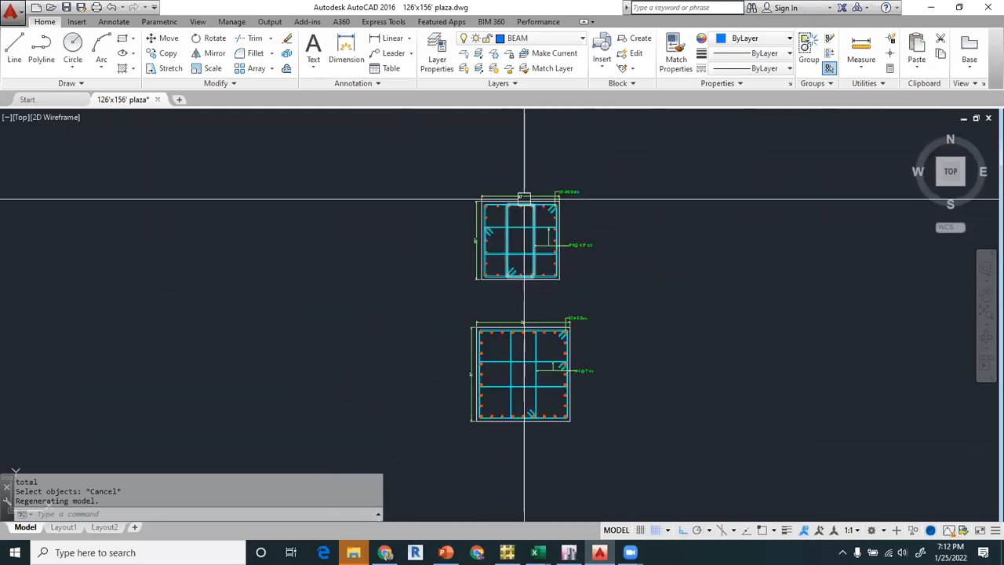
pyautogui.scroll(2, 525, 199)
pyautogui.click(699, 156)
pyautogui.click(376, 342)
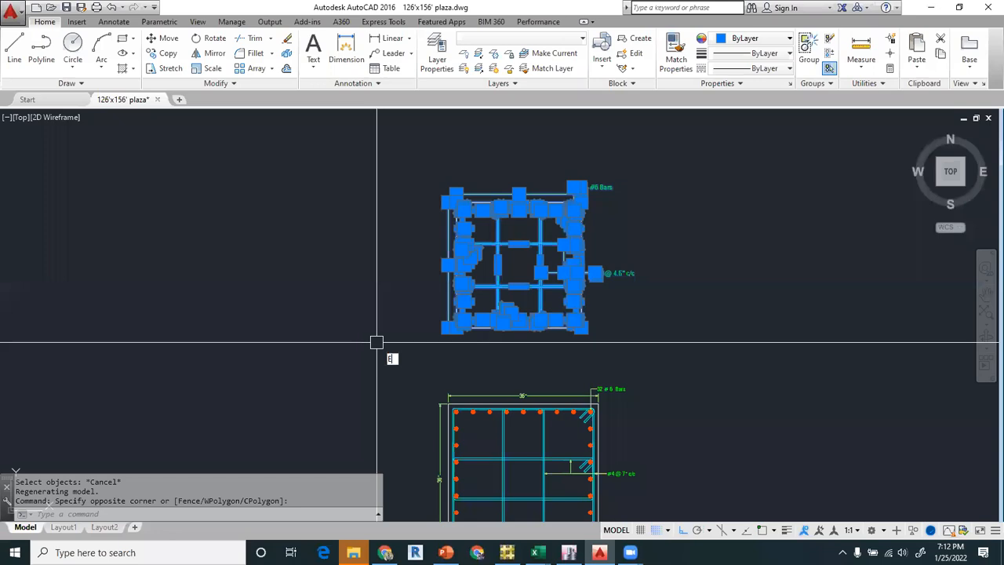
pyautogui.write('e')
pyautogui.press('Return')
# Change the column label at grid A/01 in the basement-to-ground-floor column plan back to C1.
pyautogui.moveTo(521, 349); pyautogui.dragTo(521, 210, button='middle')
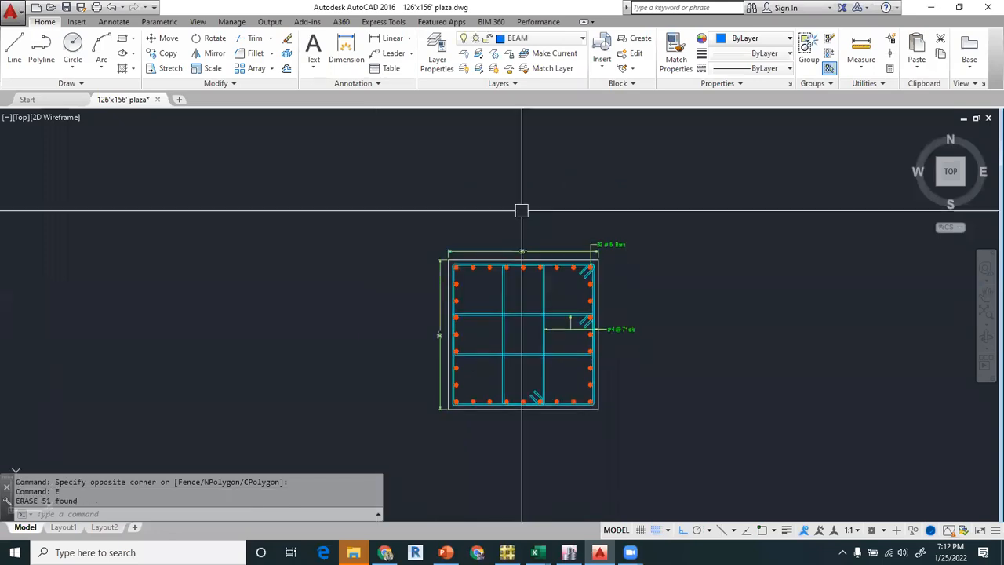
pyautogui.scroll(4, 524, 269)
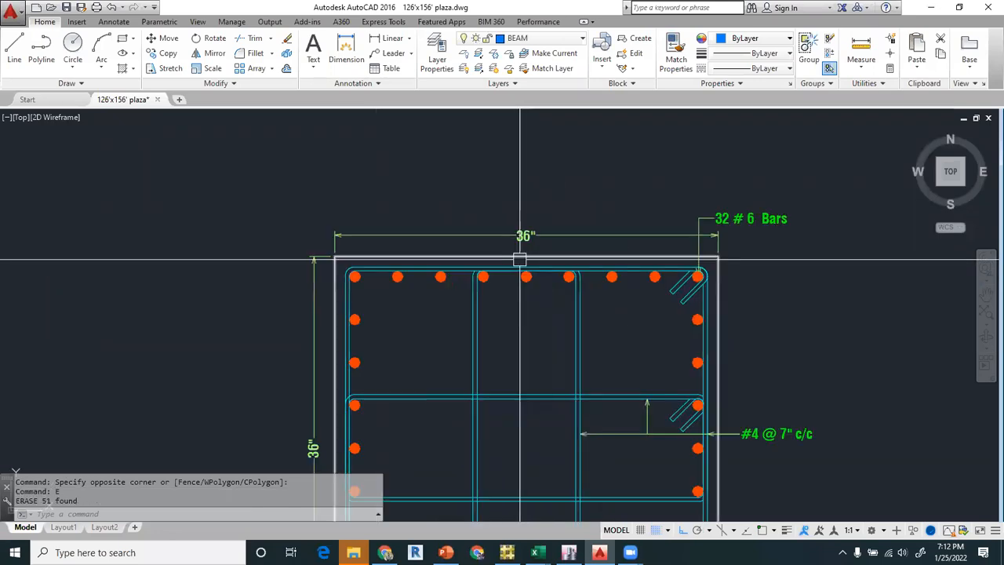
pyautogui.scroll(-4, 507, 260)
pyautogui.scroll(-4, 526, 267)
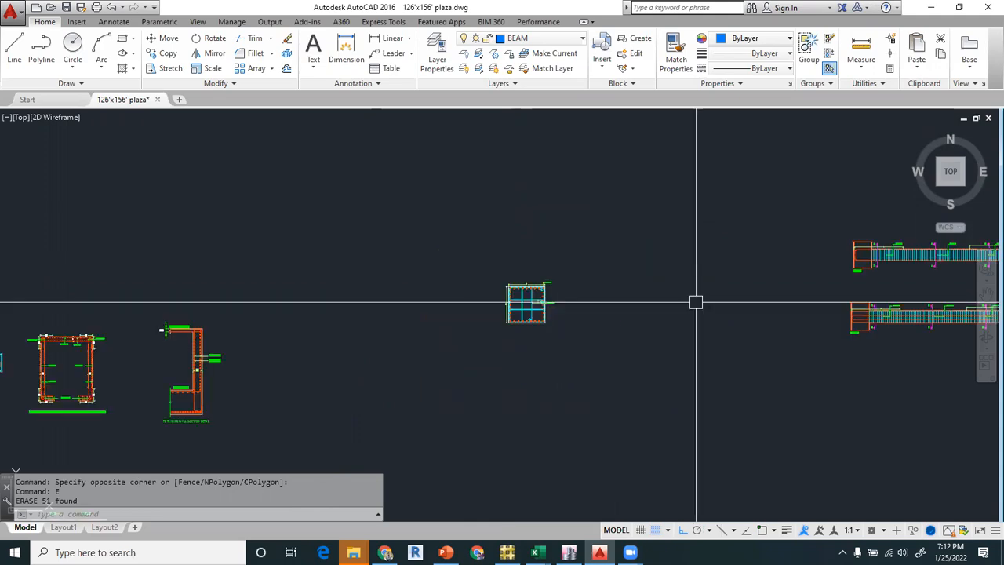
pyautogui.moveTo(696, 302); pyautogui.dragTo(307, 273, button='middle')
pyautogui.scroll(-4, 314, 272)
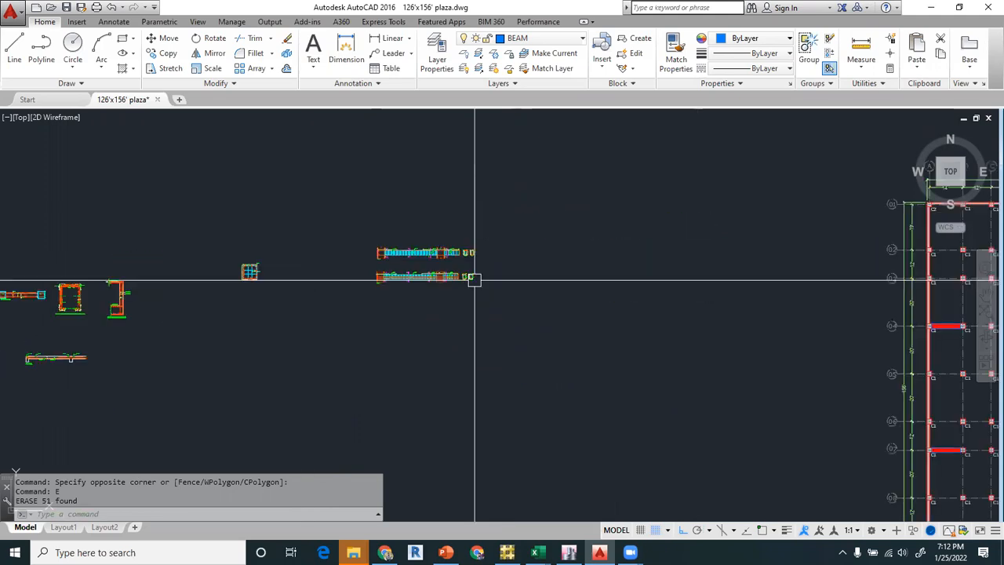
pyautogui.moveTo(802, 278); pyautogui.dragTo(471, 278, button='middle')
pyautogui.scroll(5, 455, 227)
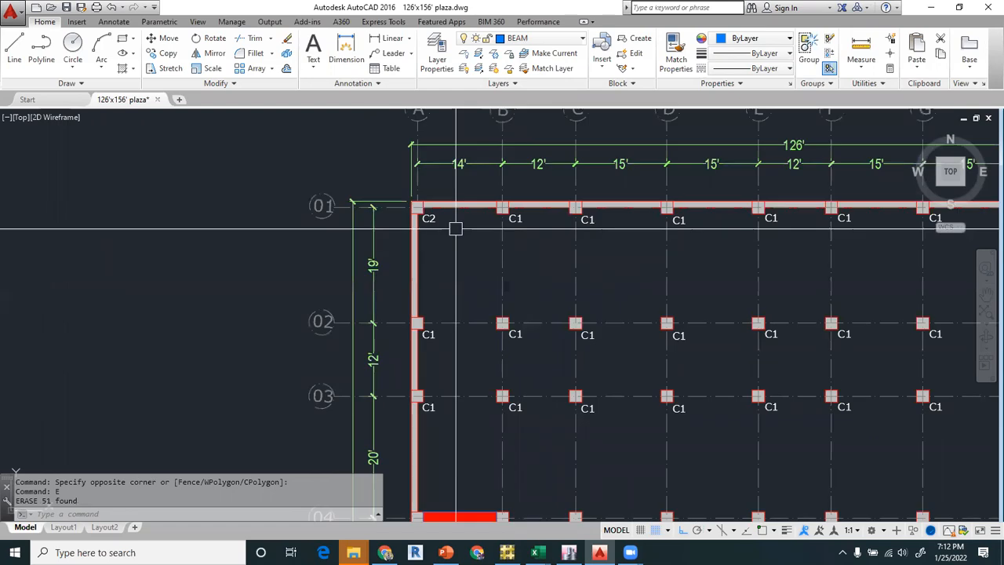
pyautogui.scroll(3, 396, 207)
pyautogui.click(396, 206)
pyautogui.doubleClick(397, 206)
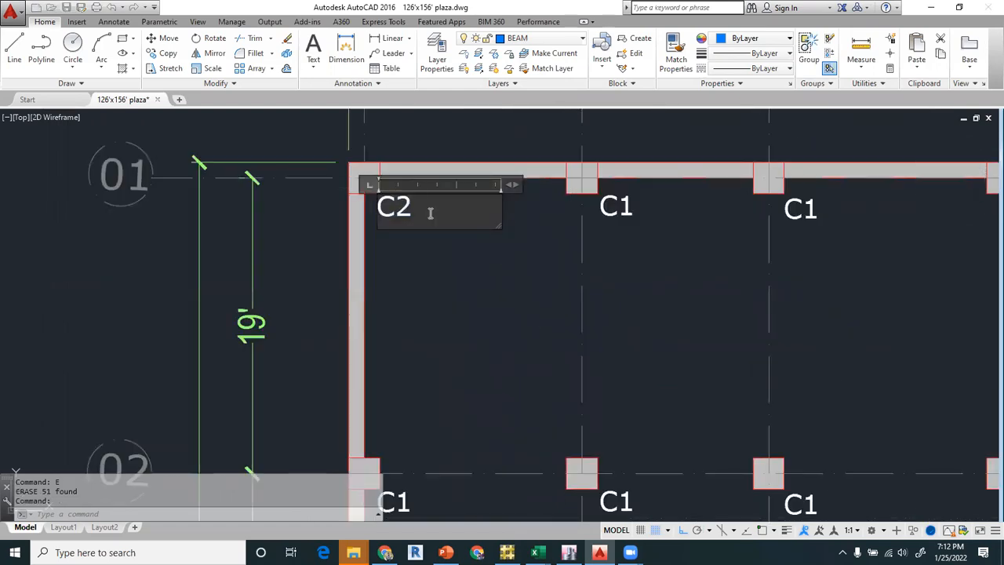
pyautogui.write('C1')
pyautogui.click(492, 277)
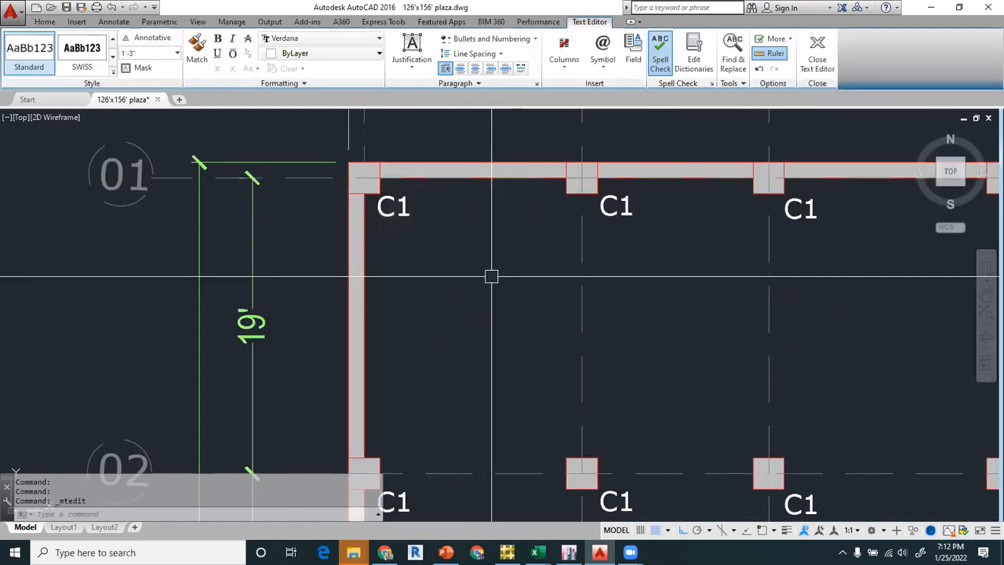
# Examine the 36" square column cross-section, including its dimensions, main bars and tie spacing.
pyautogui.scroll(-10, 491, 276)
pyautogui.moveTo(258, 319); pyautogui.dragTo(352, 299, button='middle')
pyautogui.scroll(5, 352, 299)
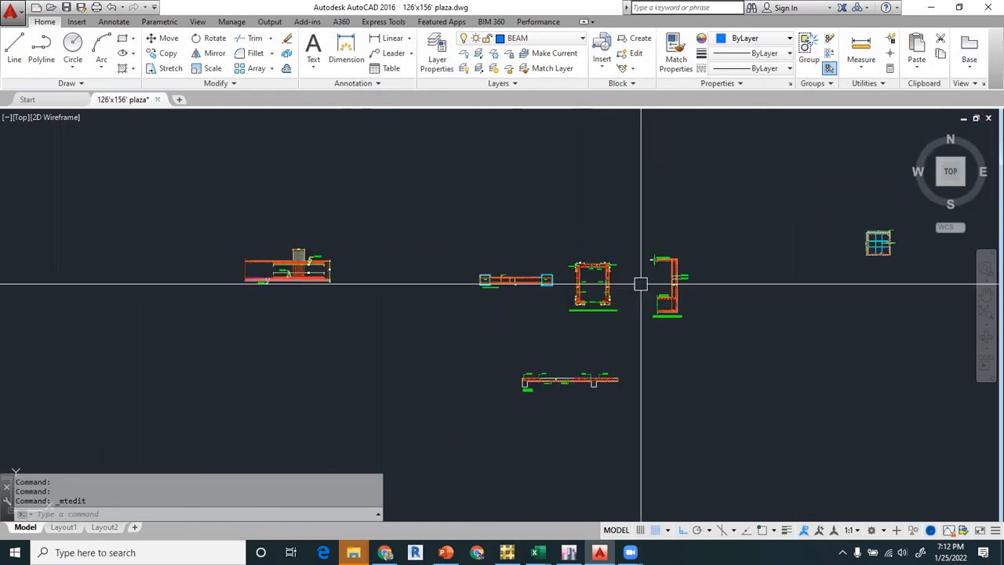
pyautogui.moveTo(816, 272); pyautogui.dragTo(538, 278, button='middle')
pyautogui.scroll(8, 600, 249)
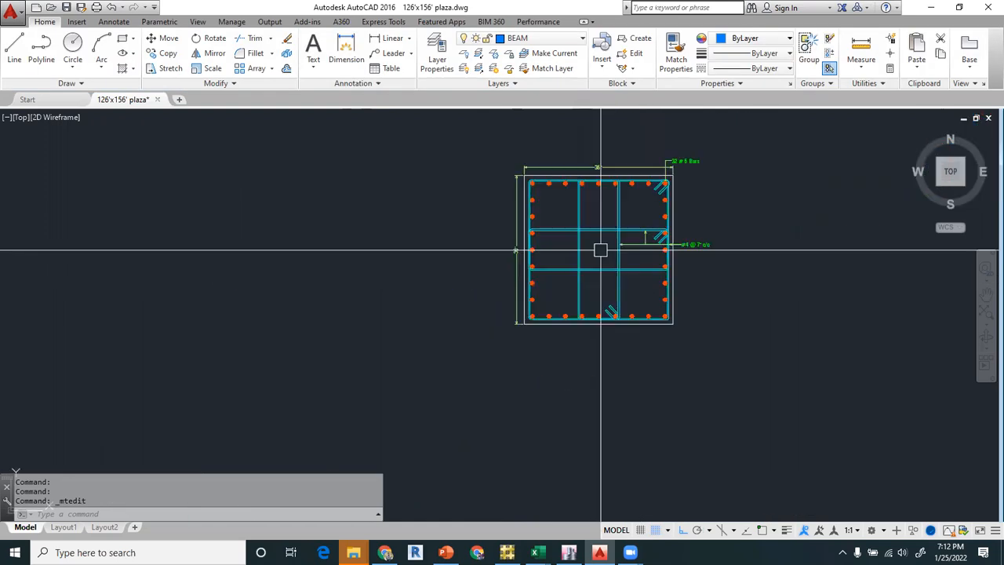
pyautogui.scroll(2, 600, 249)
pyautogui.moveTo(600, 249); pyautogui.dragTo(589, 331, button='middle')
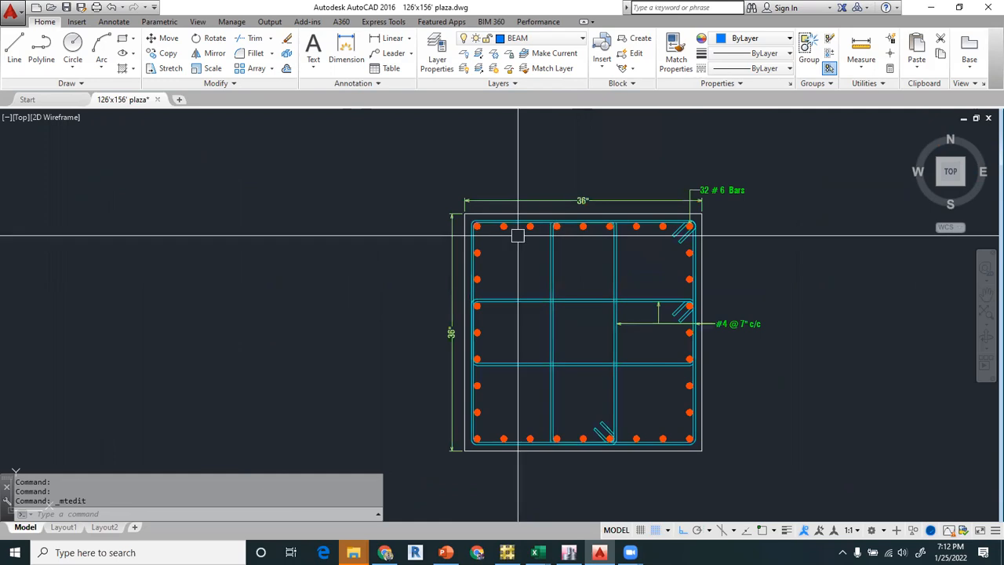
pyautogui.scroll(-4, 523, 258)
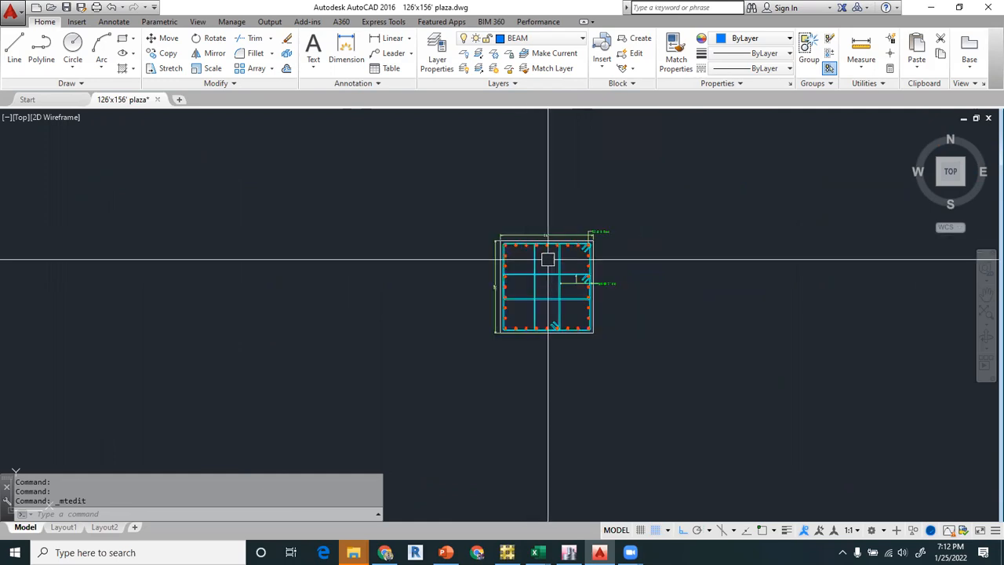
pyautogui.scroll(4, 547, 259)
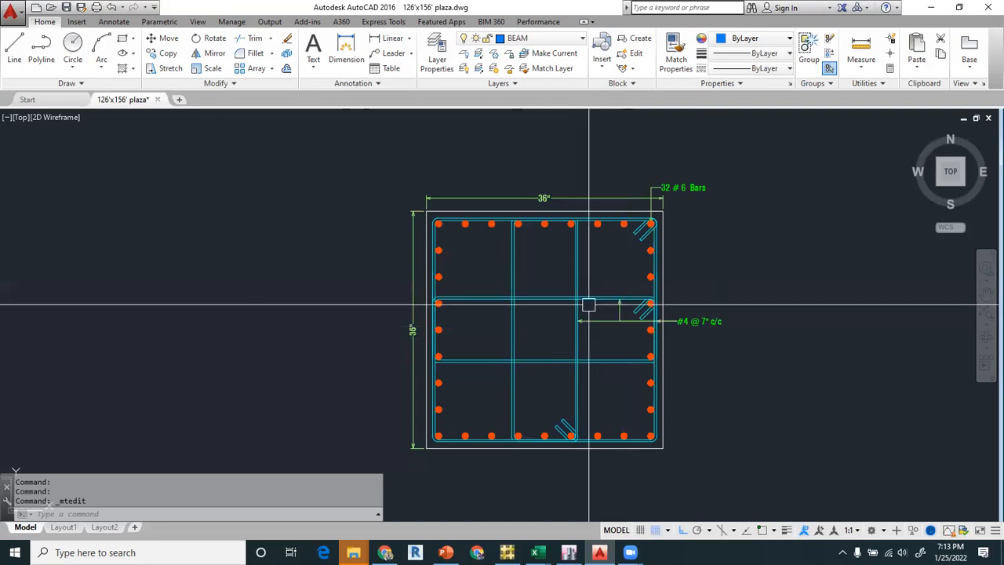
# Examine the ground-floor beam plan, checking its title, grid spacing and the beam labels between the columns.
pyautogui.scroll(-10, 525, 335)
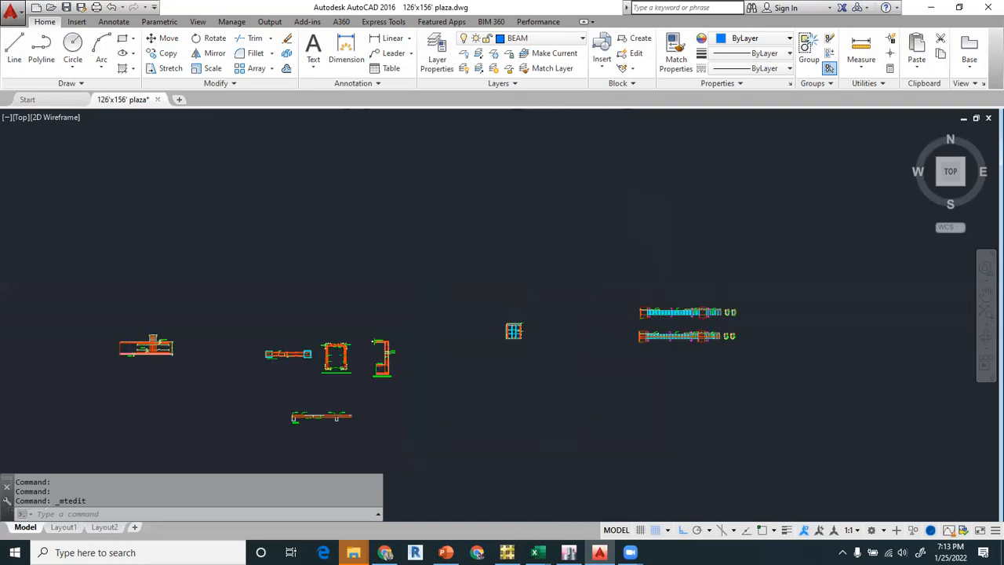
pyautogui.scroll(-5, 525, 335)
pyautogui.moveTo(868, 413); pyautogui.dragTo(559, 353, button='middle')
pyautogui.scroll(6, 522, 247)
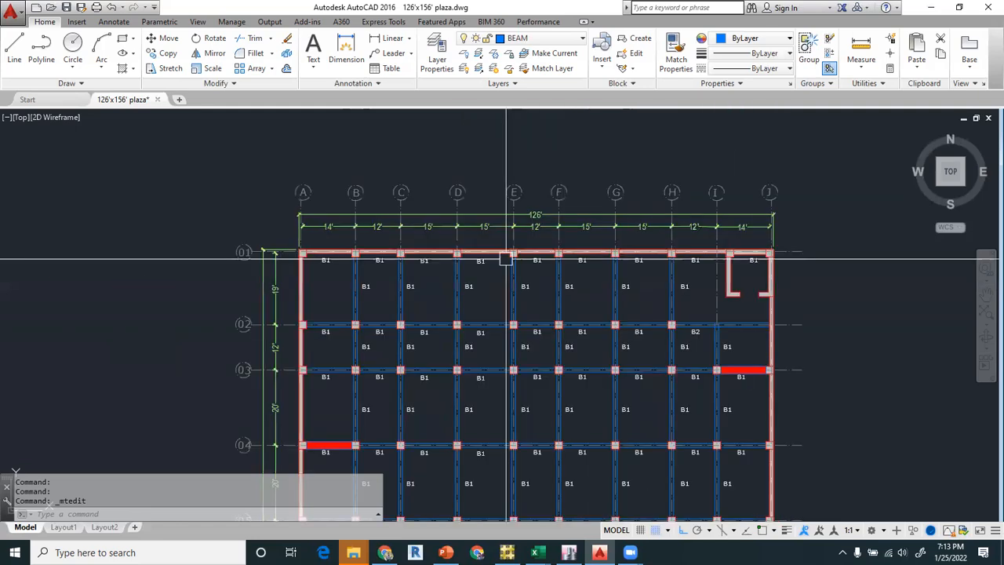
pyautogui.scroll(2, 506, 259)
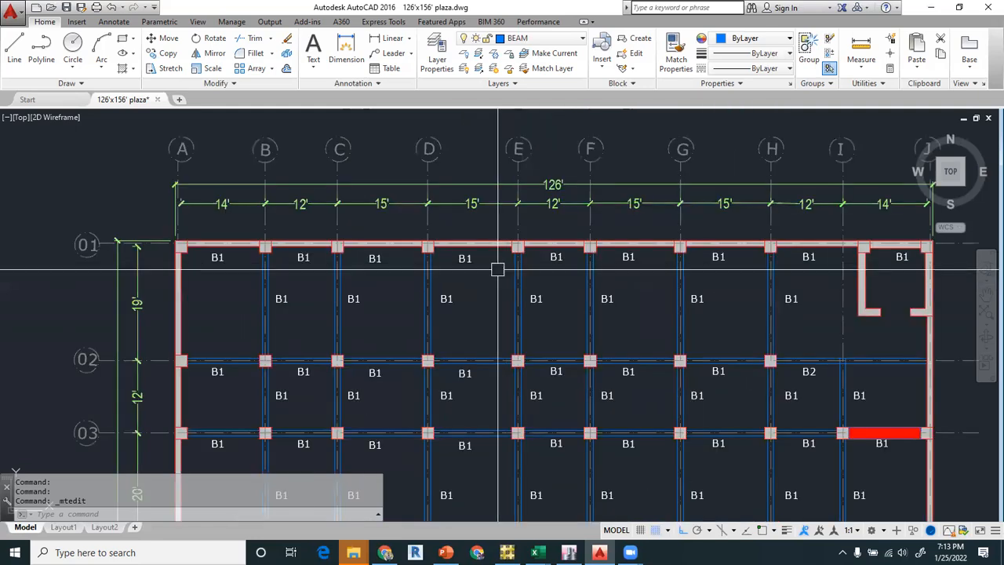
pyautogui.scroll(-4, 498, 269)
pyautogui.moveTo(498, 270)
pyautogui.mouseDown(button='middle')
pyautogui.moveTo(515, 262)
pyautogui.moveTo(520, 41)
pyautogui.mouseUp(button='middle')
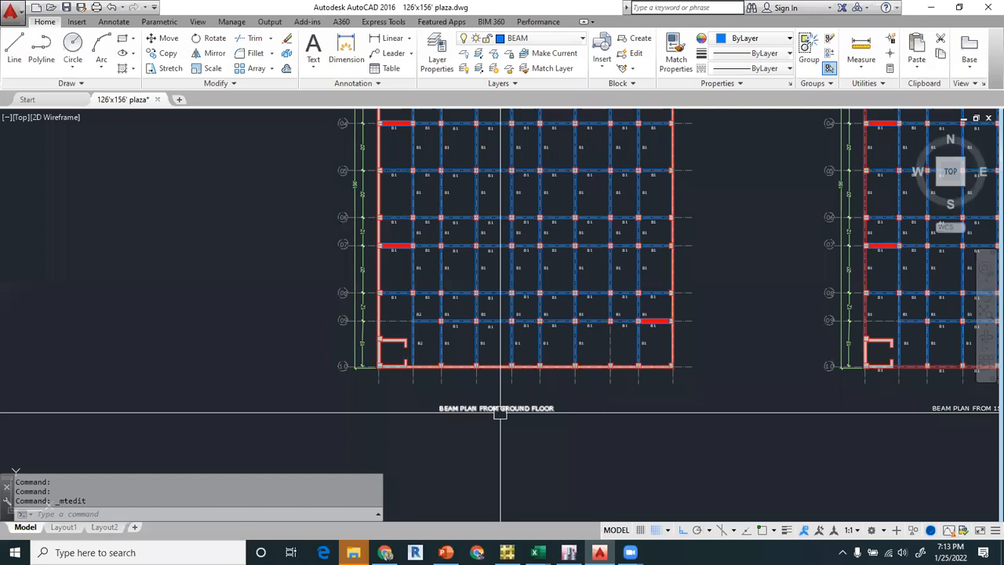
pyautogui.scroll(4, 500, 412)
pyautogui.scroll(-4, 523, 392)
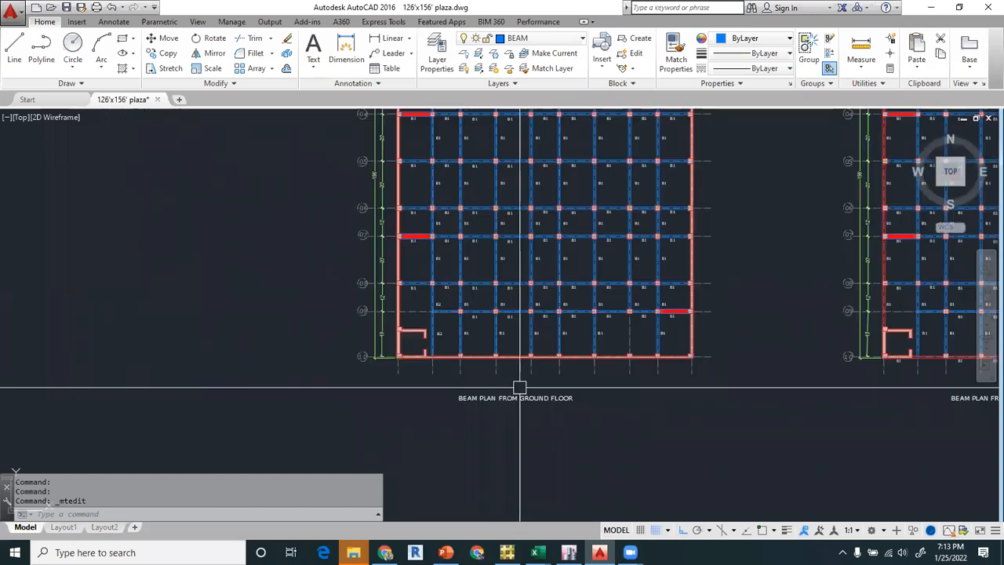
pyautogui.moveTo(551, 262)
pyautogui.mouseDown(button='middle')
pyautogui.moveTo(518, 375)
pyautogui.moveTo(500, 306)
pyautogui.mouseUp(button='middle')
pyautogui.scroll(6, 554, 395)
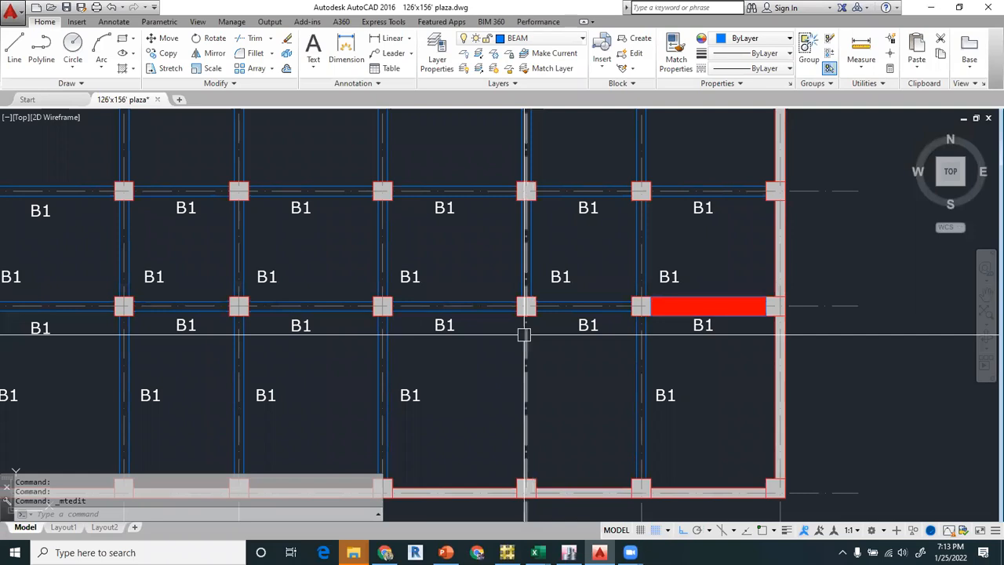
# Examine the beam plan from 1st floor to top floor, checking its title, grid spacing and beam labels against the ground-floor plan.
pyautogui.scroll(-6, 524, 334)
pyautogui.scroll(6, 486, 295)
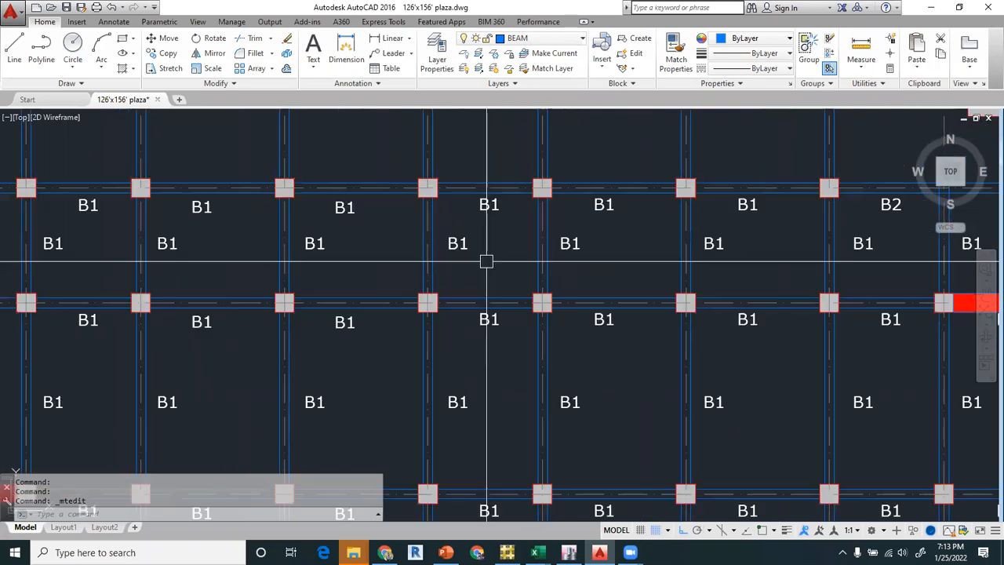
pyautogui.scroll(-5, 475, 290)
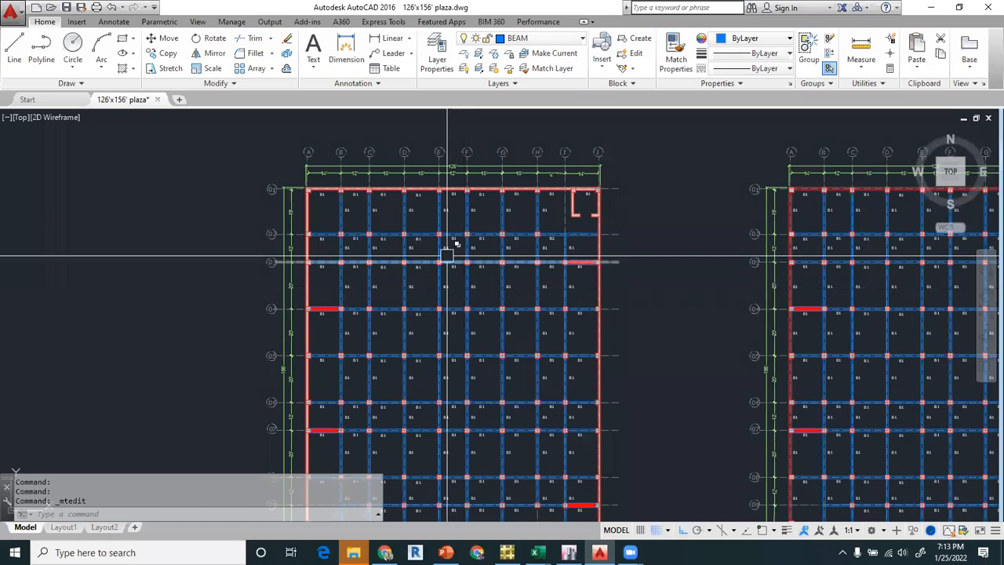
pyautogui.scroll(-4, 448, 253)
pyautogui.moveTo(622, 281); pyautogui.dragTo(489, 281, button='middle')
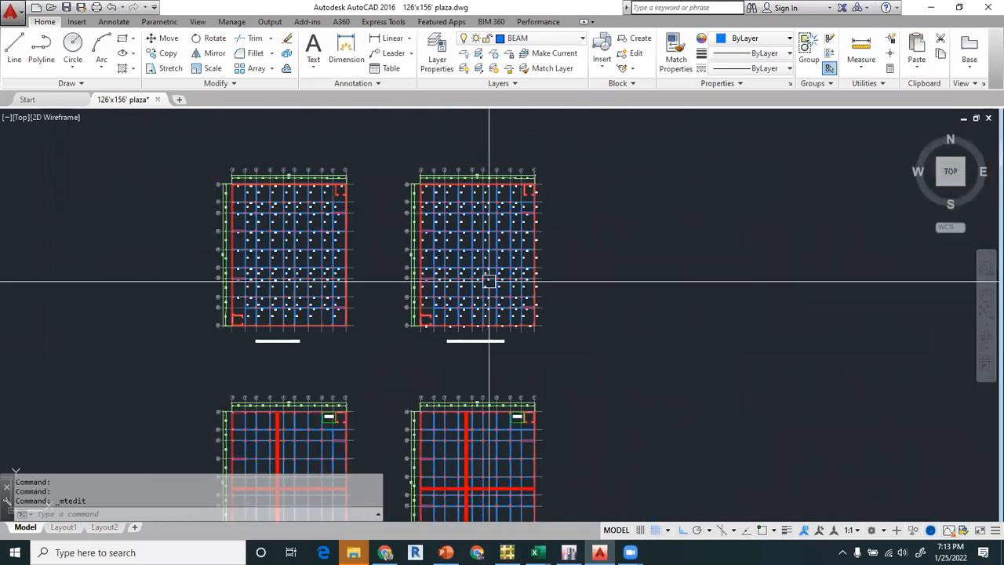
pyautogui.scroll(5, 488, 280)
pyautogui.moveTo(444, 382); pyautogui.dragTo(442, 213, button='middle')
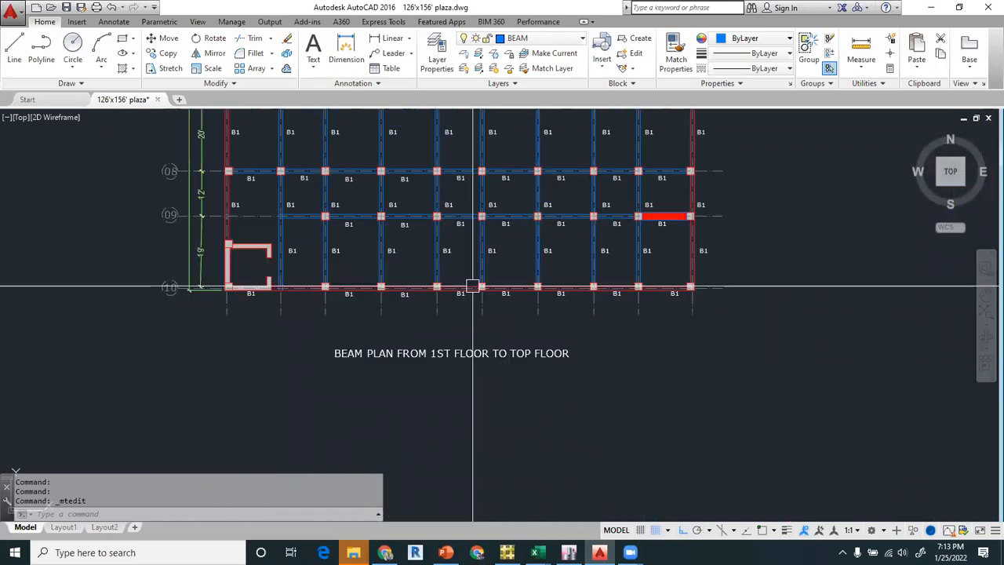
pyautogui.scroll(5, 345, 359)
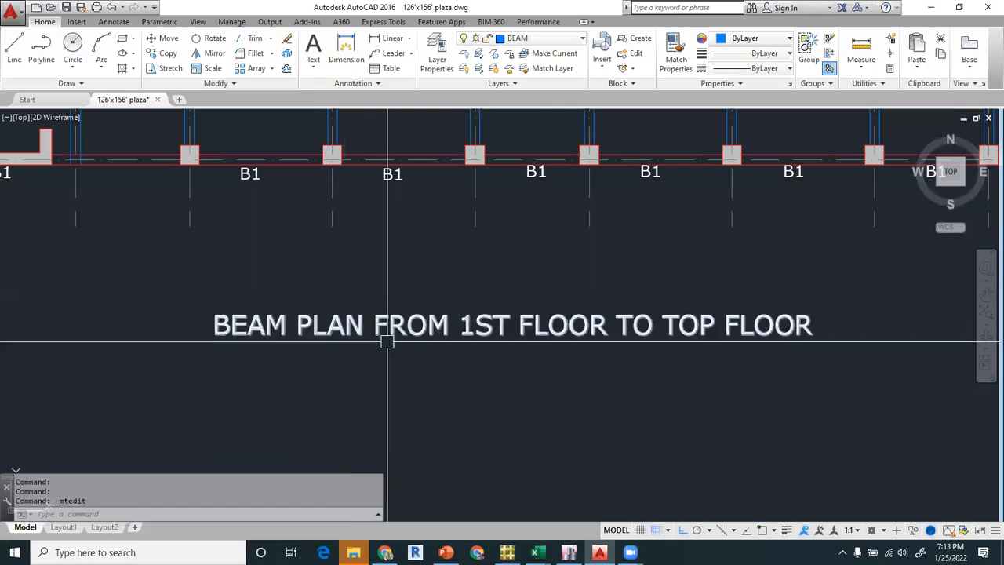
pyautogui.scroll(-4, 557, 353)
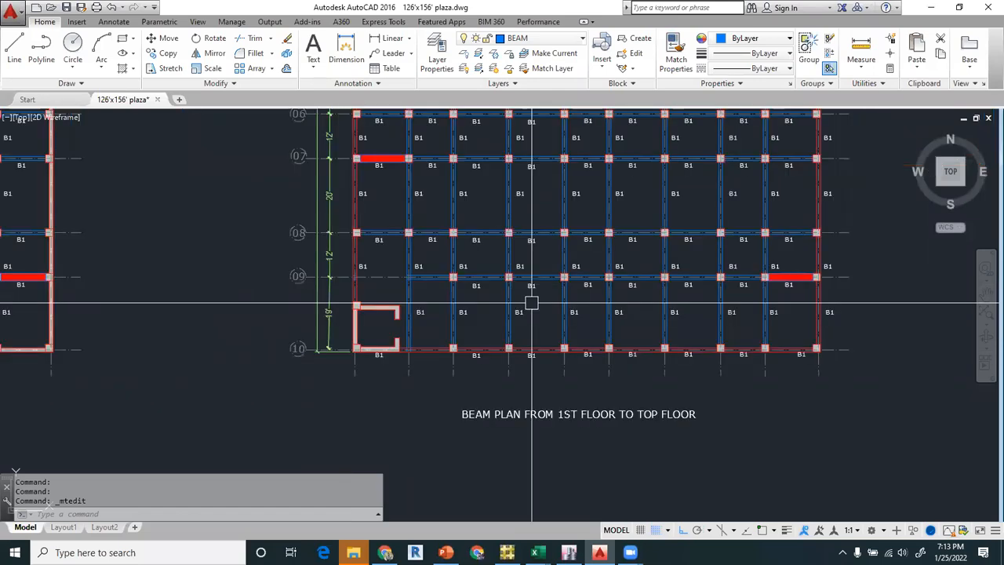
pyautogui.scroll(2, 532, 303)
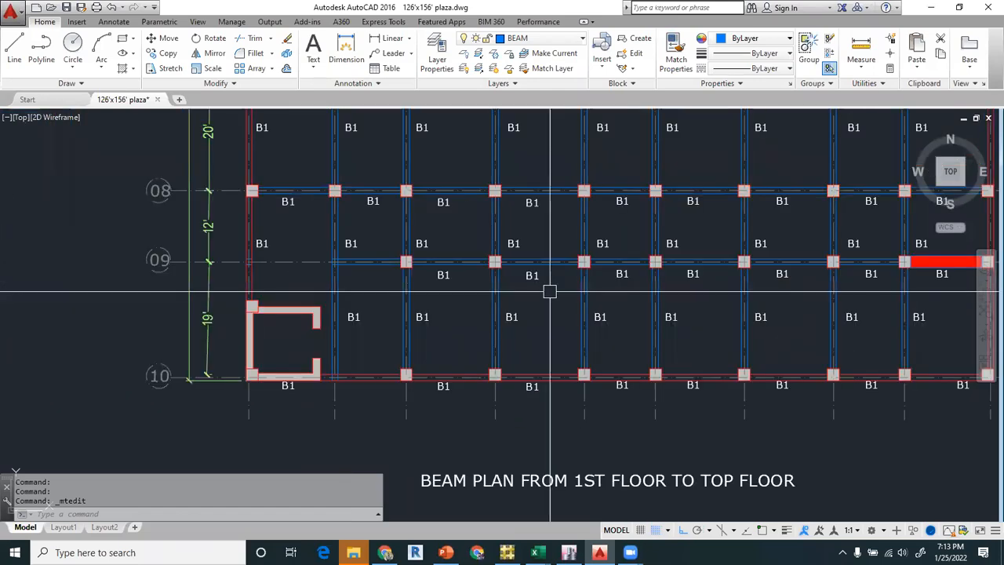
pyautogui.scroll(-5, 550, 291)
pyautogui.moveTo(208, 234); pyautogui.dragTo(227, 235, button='middle')
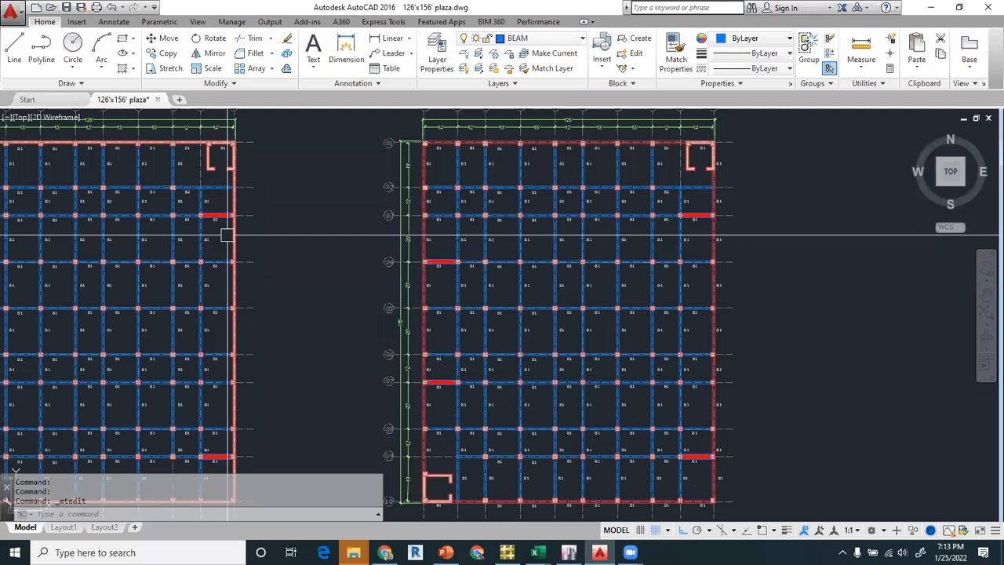
# Compare the perimeter of the ground-floor beam plan with the outer beams of the 1st-to-top-floor plan around grids 02 to 04.
pyautogui.scroll(8, 227, 234)
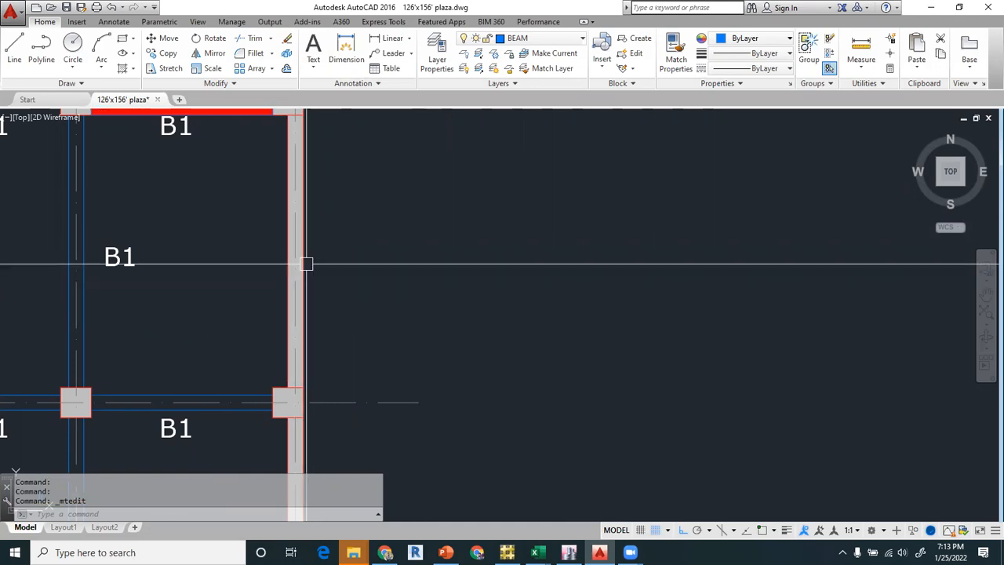
pyautogui.scroll(-5, 306, 263)
pyautogui.moveTo(312, 239); pyautogui.dragTo(460, 284, button='middle')
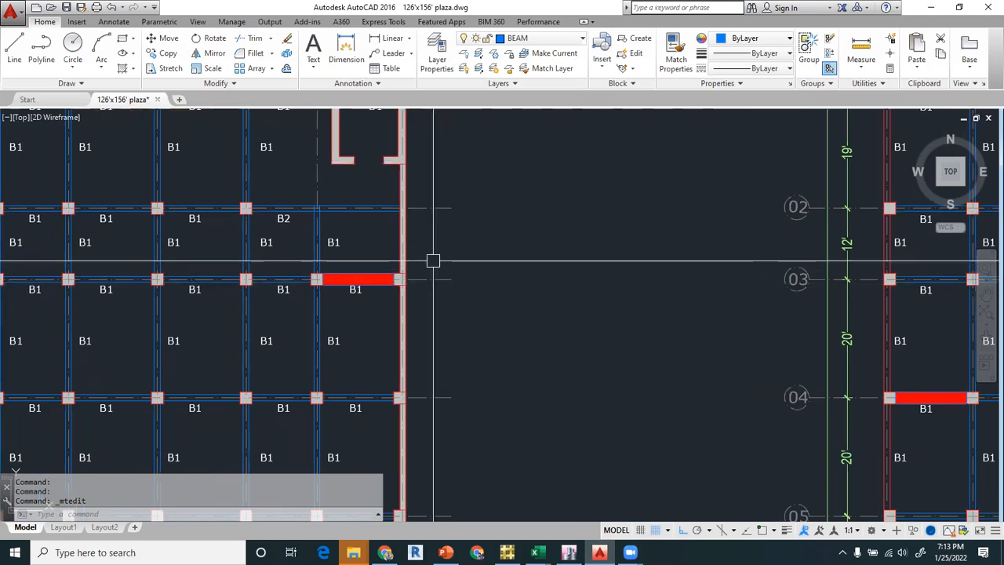
pyautogui.scroll(3, 392, 233)
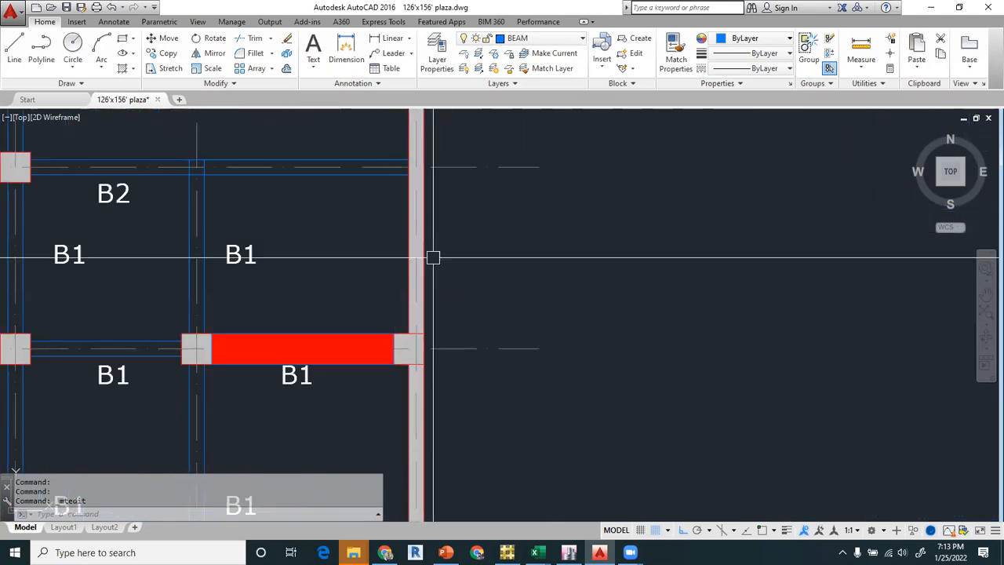
pyautogui.scroll(-5, 433, 257)
pyautogui.moveTo(584, 299); pyautogui.dragTo(439, 262, button='middle')
pyautogui.scroll(6, 430, 262)
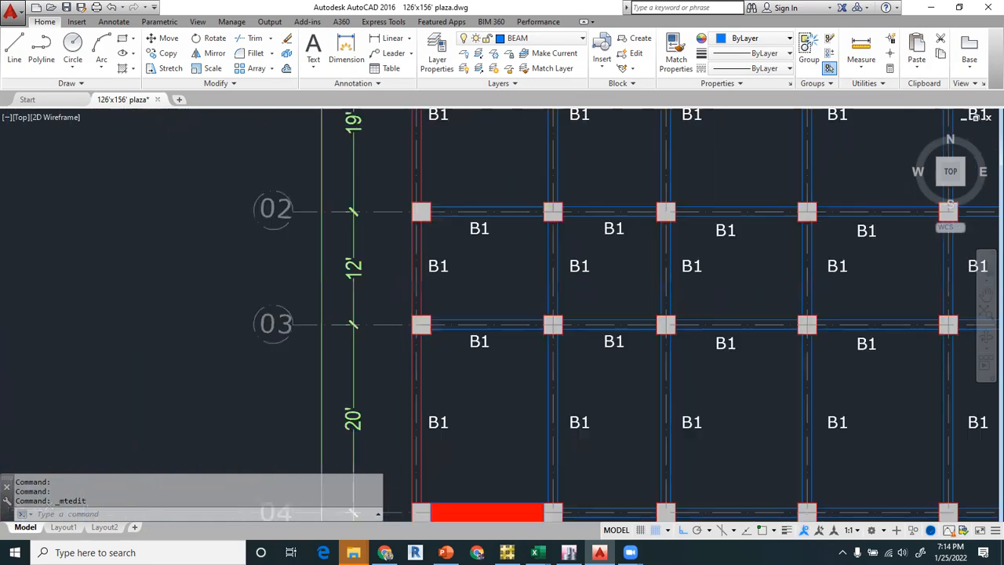
pyautogui.scroll(-4, 432, 284)
pyautogui.scroll(-2, 612, 203)
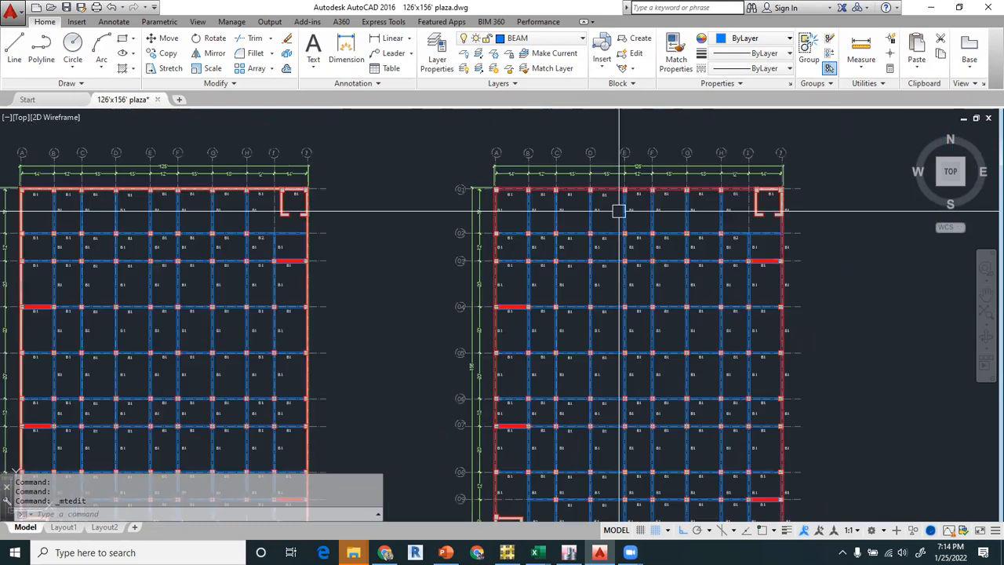
# Locate the beam B1 longitudinal detail among the structural detail drawings away from the beam plans.
pyautogui.moveTo(619, 210); pyautogui.dragTo(578, 97, button='middle')
pyautogui.scroll(-2, 626, 407)
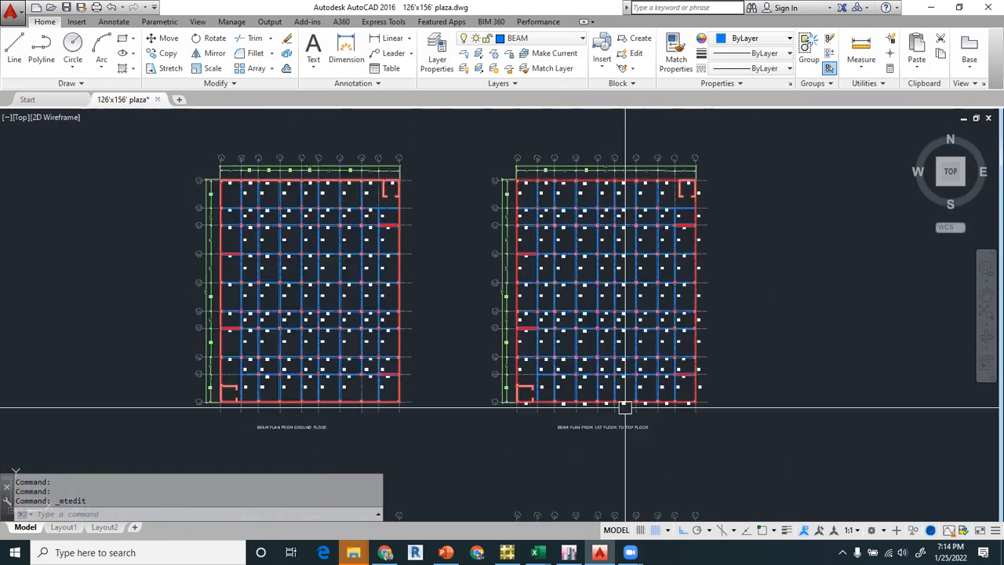
pyautogui.moveTo(625, 407); pyautogui.dragTo(653, 308, button='middle')
pyautogui.scroll(-4, 630, 320)
pyautogui.moveTo(496, 293)
pyautogui.mouseDown(button='middle')
pyautogui.moveTo(414, 291)
pyautogui.moveTo(725, 399)
pyautogui.mouseUp(button='middle')
pyautogui.scroll(5, 530, 211)
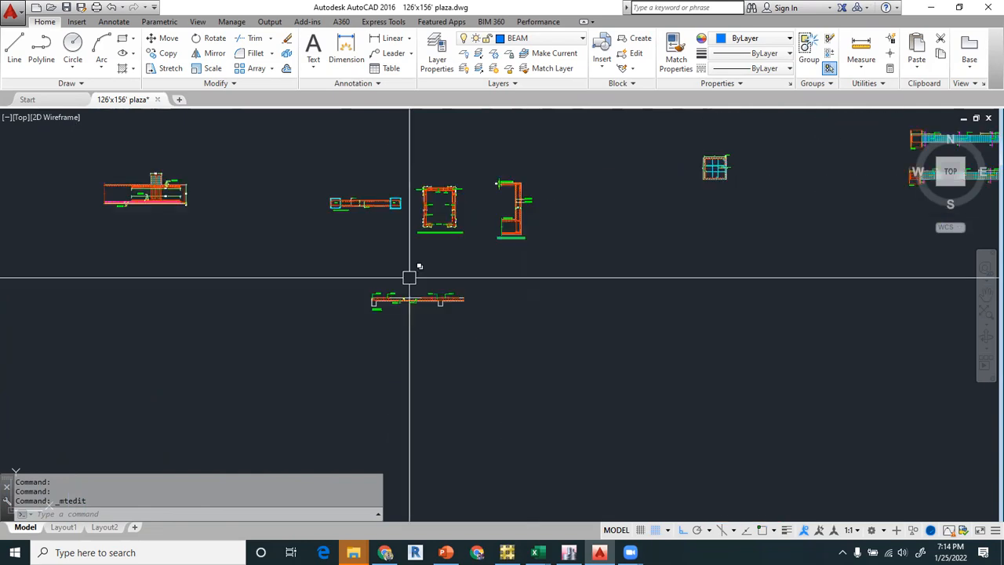
pyautogui.scroll(-4, 644, 296)
pyautogui.scroll(4, 800, 256)
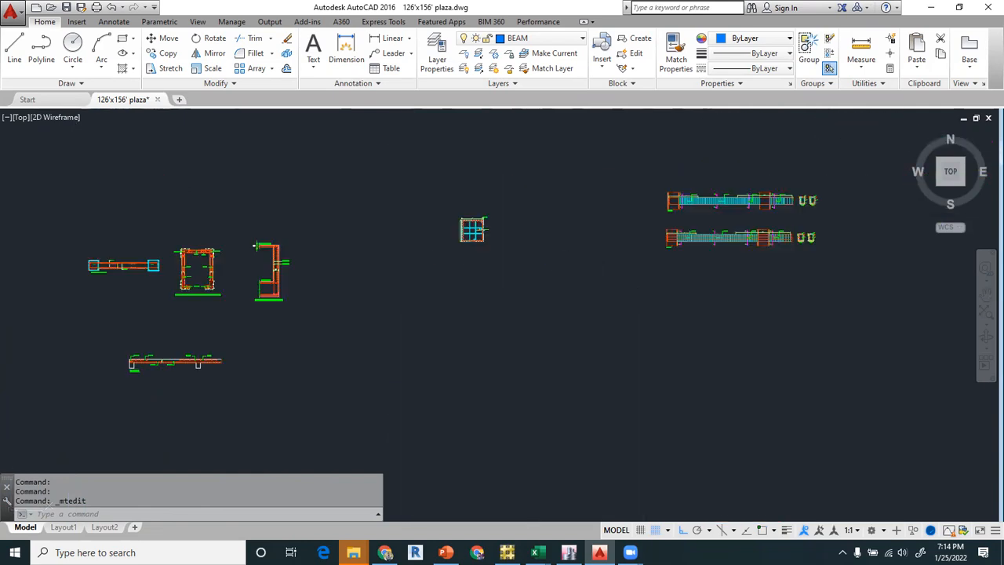
pyautogui.scroll(6, 783, 229)
pyautogui.moveTo(783, 229); pyautogui.dragTo(739, 422, button='middle')
pyautogui.scroll(2, 596, 330)
pyautogui.moveTo(596, 331)
pyautogui.mouseDown(button='middle')
pyautogui.moveTo(609, 354)
pyautogui.moveTo(785, 369)
pyautogui.mouseUp(button='middle')
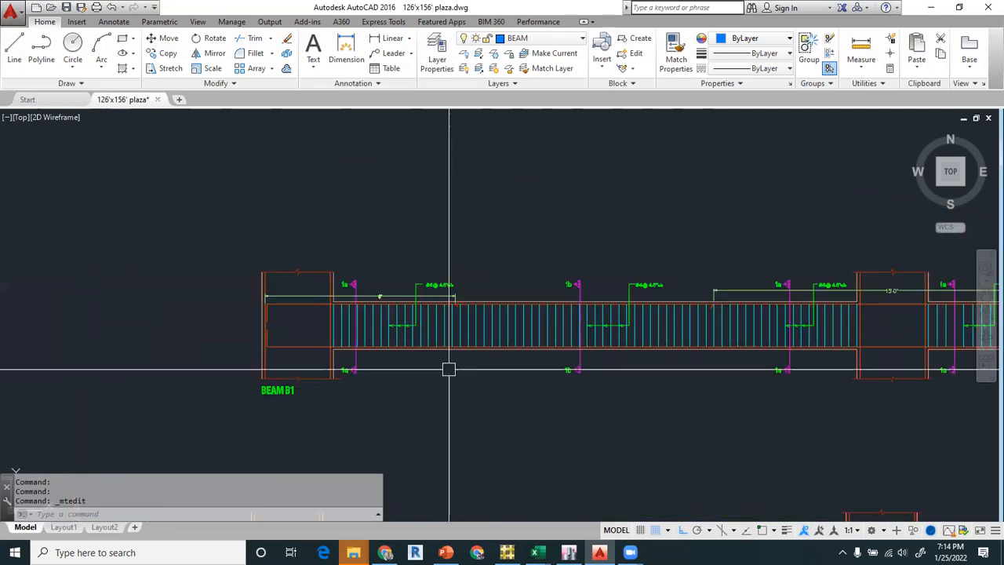
# Examine the beam B1 longitudinal detail, checking stirrup spacing, top-bar extension lengths and the 1a and 1b section marks along the span.
pyautogui.moveTo(507, 369); pyautogui.dragTo(404, 349, button='middle')
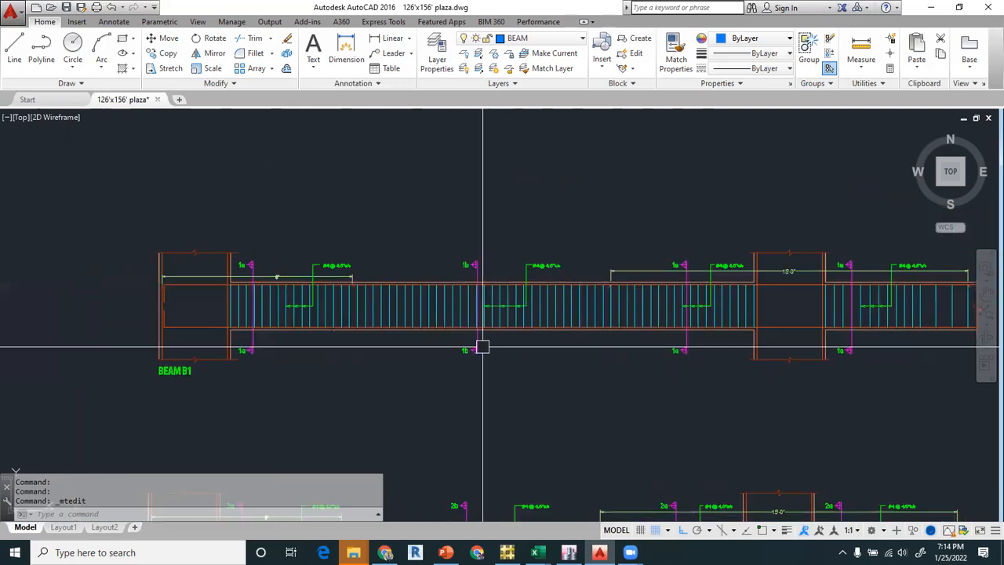
pyautogui.scroll(2, 328, 272)
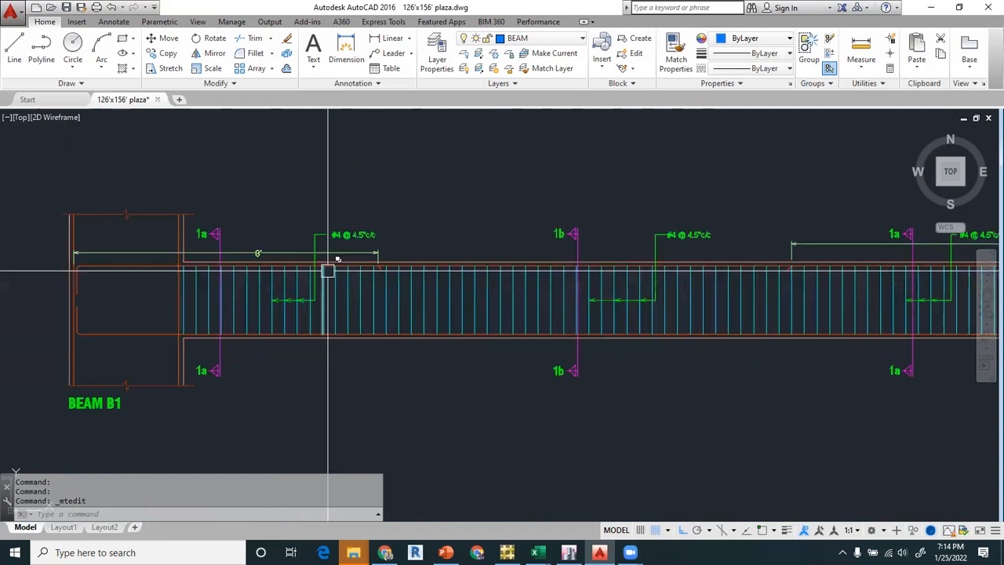
pyautogui.scroll(4, 328, 271)
pyautogui.scroll(-2, 334, 212)
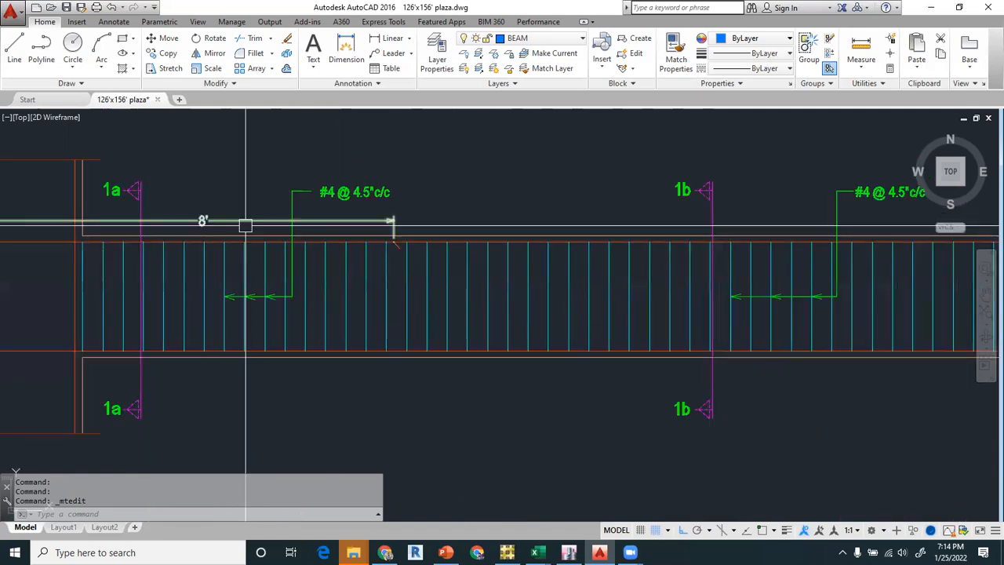
pyautogui.click(245, 224)
pyautogui.press('Escape')
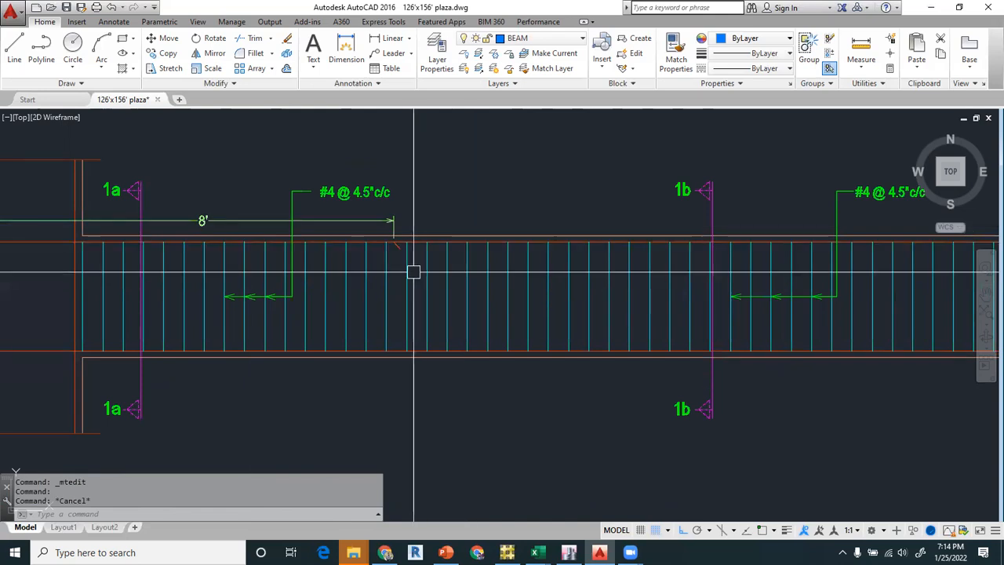
pyautogui.scroll(-2, 504, 271)
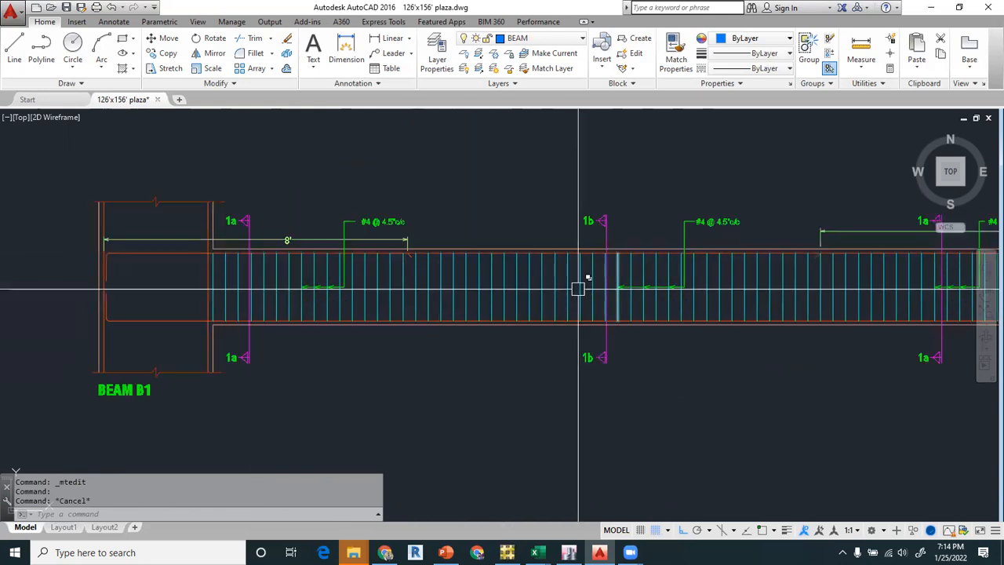
pyautogui.moveTo(578, 288); pyautogui.dragTo(406, 298, button='middle')
pyautogui.scroll(4, 244, 230)
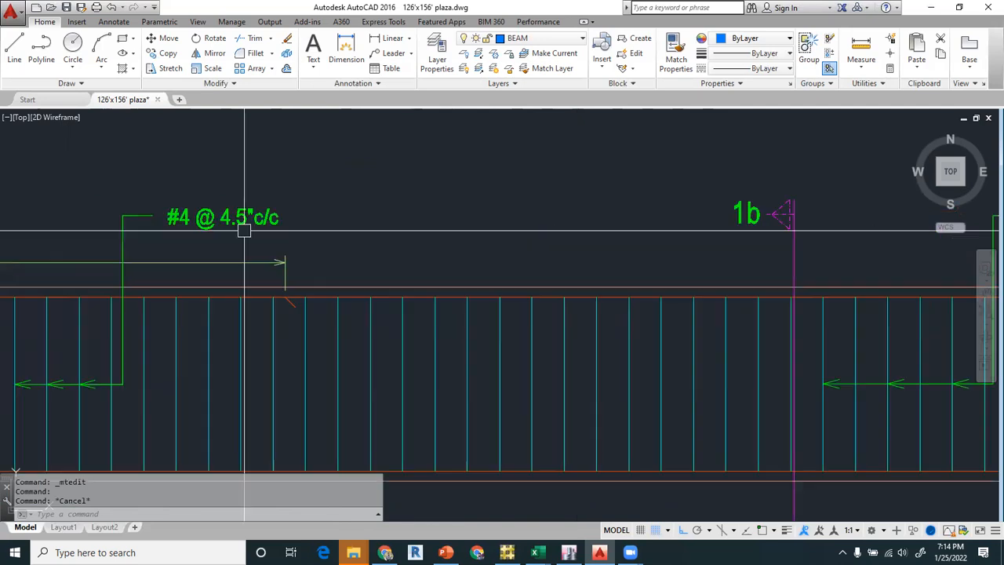
pyautogui.scroll(-2, 244, 230)
pyautogui.moveTo(350, 227); pyautogui.dragTo(70, 203, button='middle')
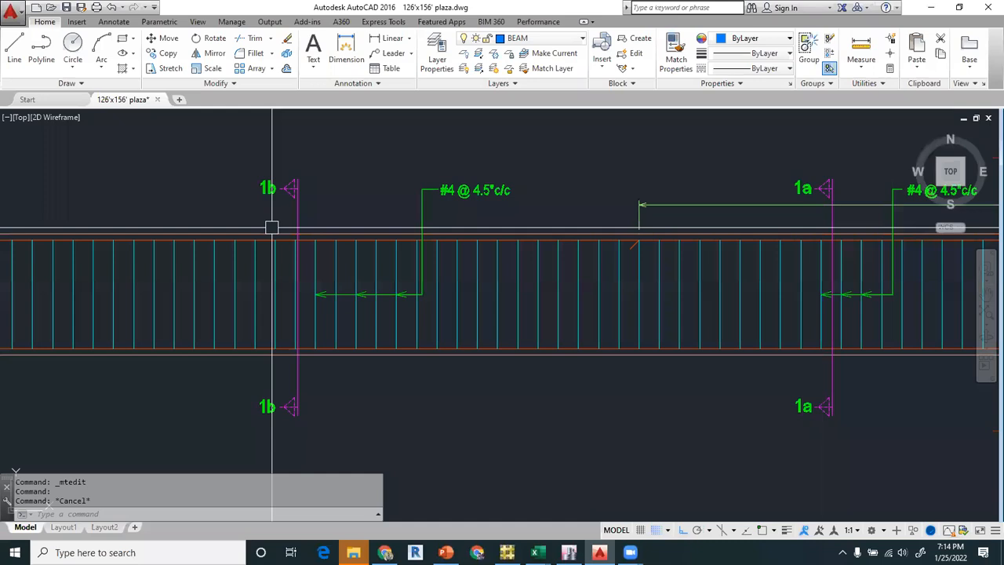
pyautogui.scroll(-2, 272, 227)
pyautogui.moveTo(517, 251); pyautogui.dragTo(287, 226, button='middle')
pyautogui.scroll(-2, 287, 226)
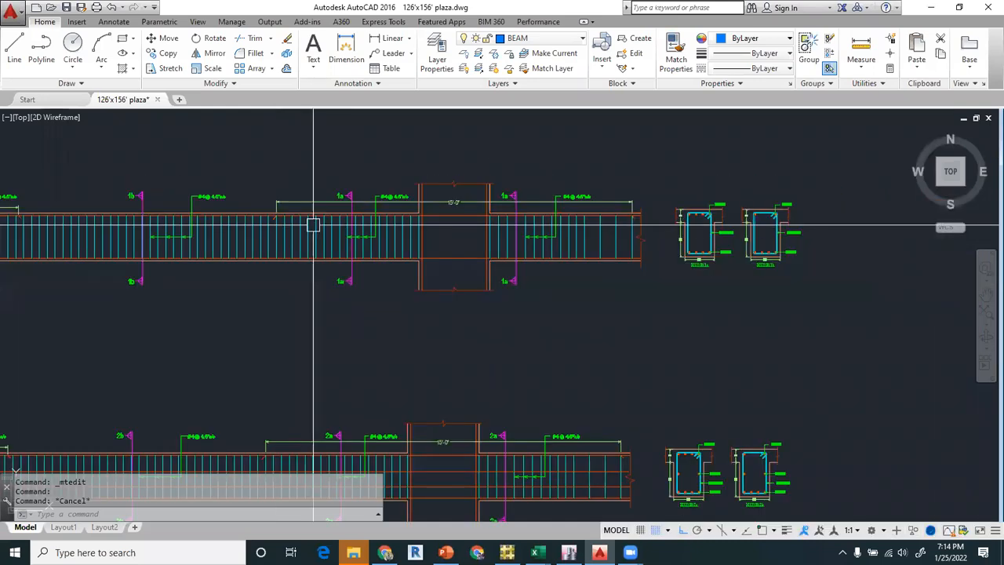
pyautogui.scroll(2, 429, 204)
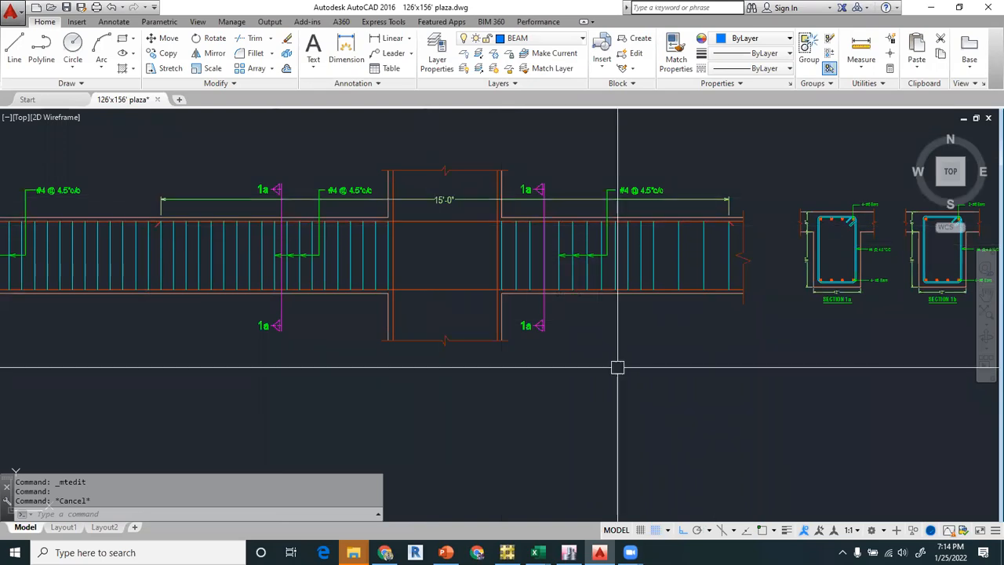
# Examine beam cross-sections 1a and 1b, checking their width and depth, top and bottom bars and stirrup spacing.
pyautogui.scroll(-4, 618, 367)
pyautogui.moveTo(745, 357); pyautogui.dragTo(723, 319, button='middle')
pyautogui.scroll(6, 723, 319)
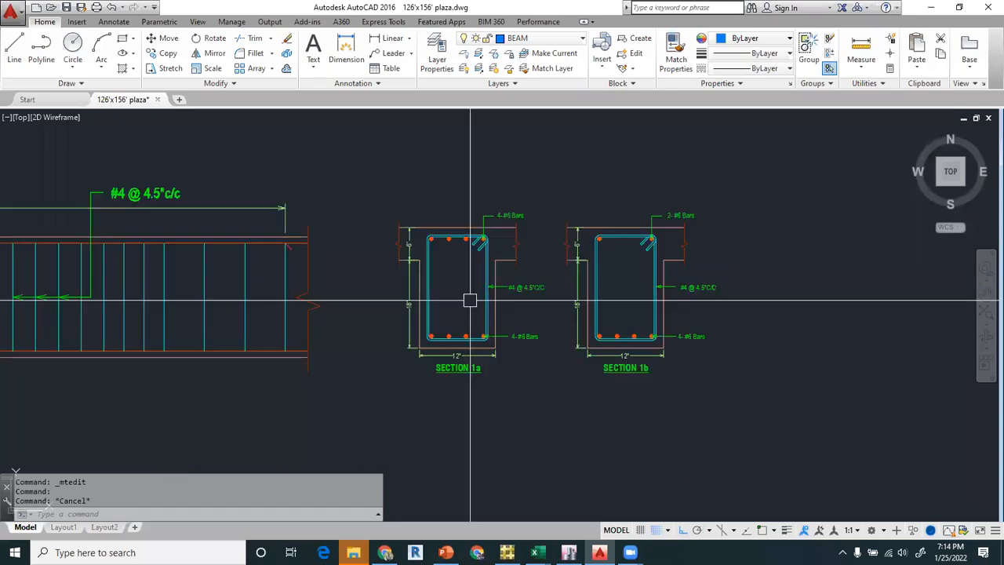
pyautogui.scroll(2, 498, 299)
pyautogui.moveTo(513, 293); pyautogui.dragTo(566, 333, button='middle')
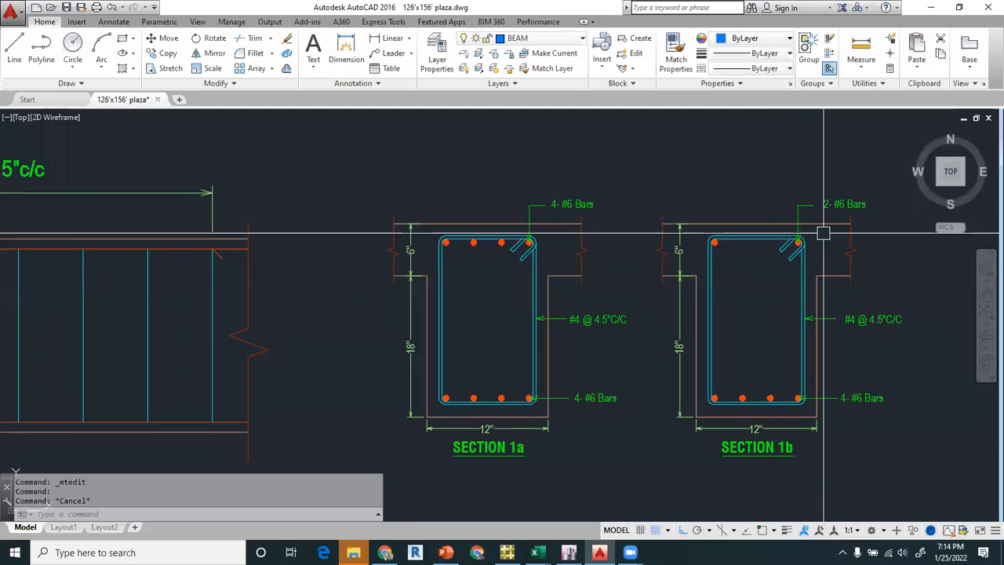
pyautogui.scroll(-5, 823, 233)
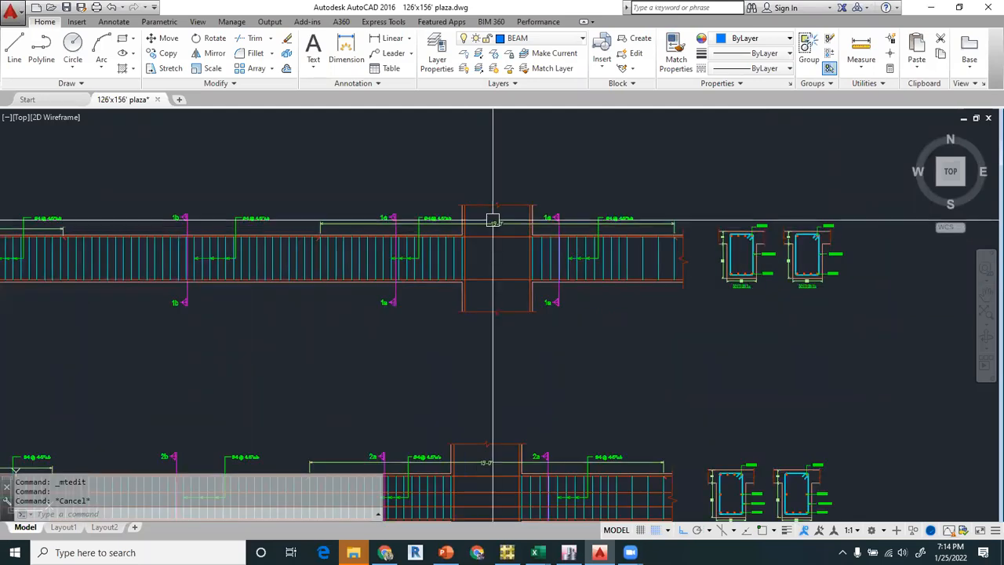
pyautogui.moveTo(371, 230); pyautogui.dragTo(225, 251, button='middle')
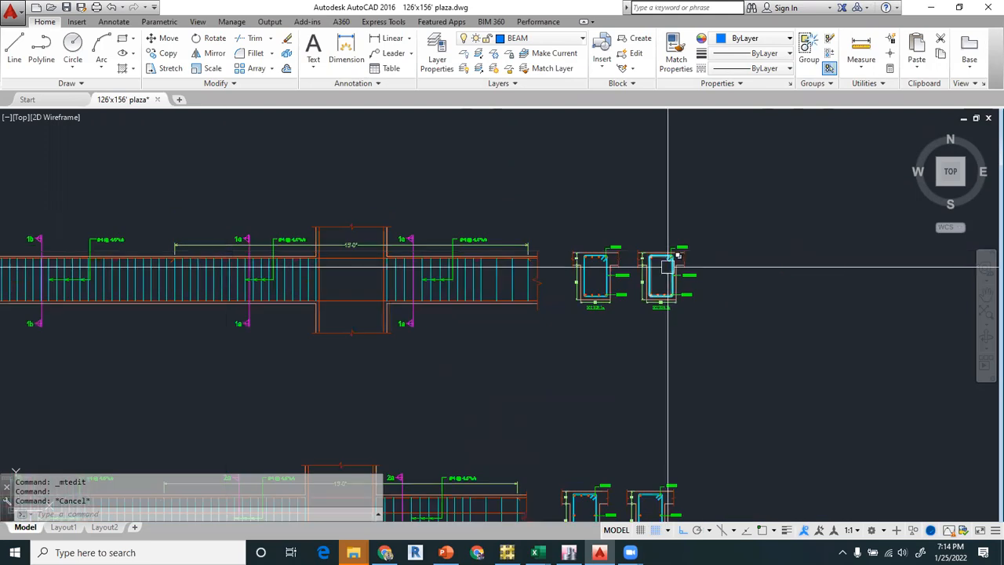
pyautogui.scroll(5, 667, 266)
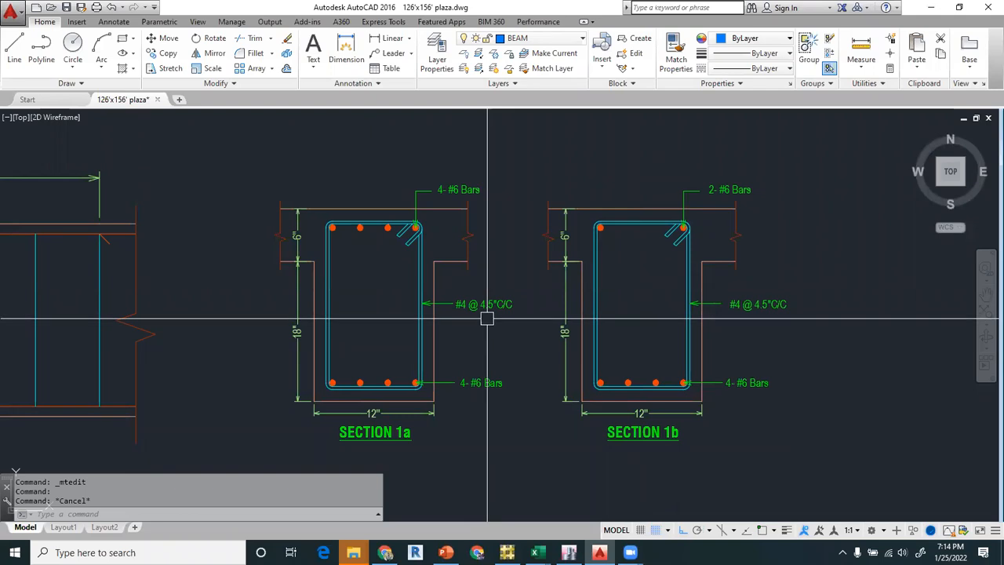
pyautogui.scroll(-3, 506, 371)
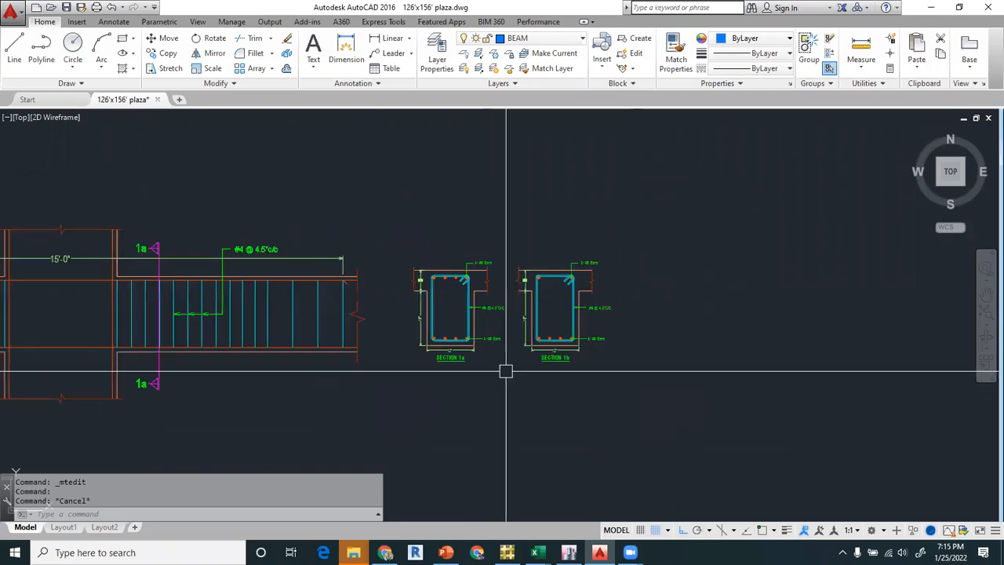
# Examine beam cross-sections 2a and 2b, checking their dimensions, top, middle and bottom bars and stirrup spacing.
pyautogui.moveTo(510, 397); pyautogui.dragTo(561, 234, button='middle')
pyautogui.scroll(3, 523, 317)
pyautogui.moveTo(518, 514)
pyautogui.mouseDown(button='middle')
pyautogui.moveTo(523, 316)
pyautogui.moveTo(584, 295)
pyautogui.mouseUp(button='middle')
pyautogui.scroll(3, 523, 316)
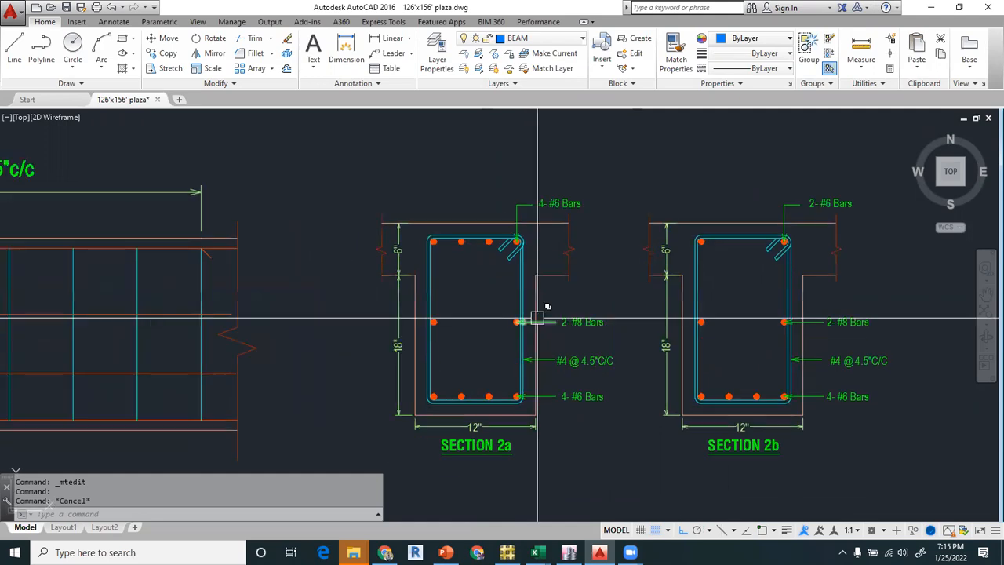
pyautogui.scroll(2, 558, 321)
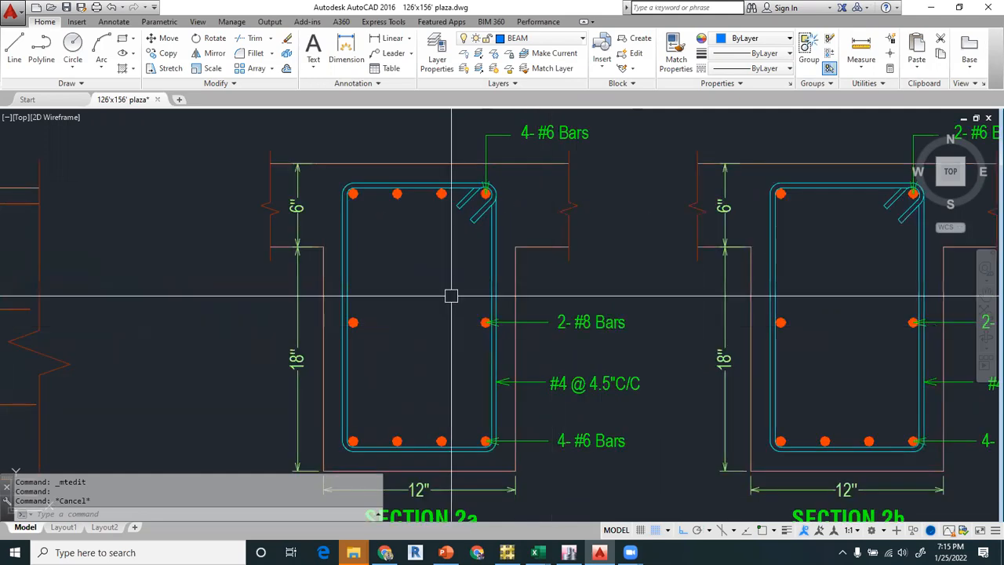
pyautogui.moveTo(474, 326); pyautogui.dragTo(496, 325, button='middle')
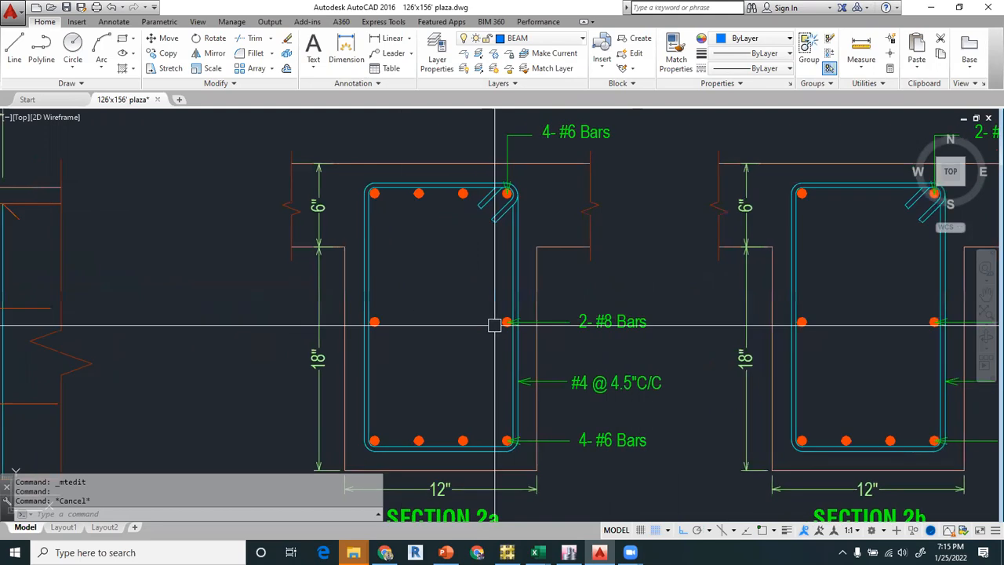
# Compare beam sections 2a and 2b with the beam B2 longitudinal detail, checking the middle bars, section marks and stirrup spacing.
pyautogui.scroll(-2, 494, 325)
pyautogui.scroll(1, 536, 353)
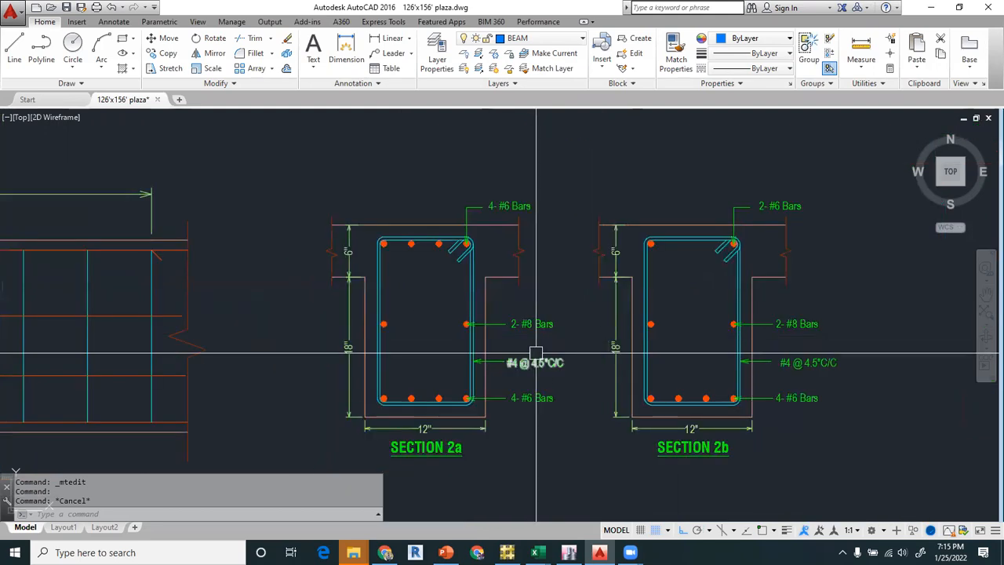
pyautogui.scroll(-8, 536, 353)
pyautogui.scroll(3, 473, 316)
pyautogui.scroll(6, 473, 316)
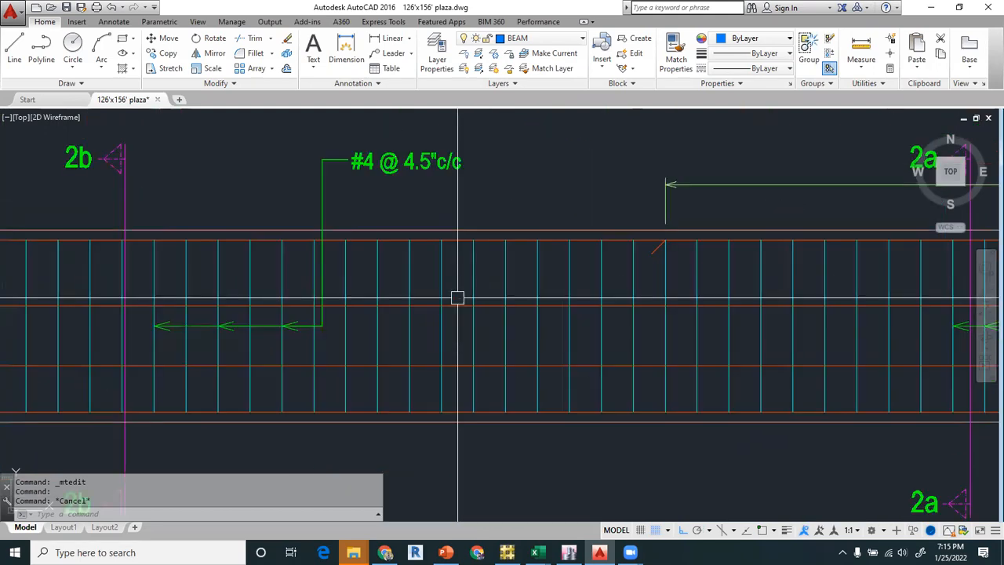
pyautogui.moveTo(458, 298); pyautogui.dragTo(459, 382)
pyautogui.press('Escape')
pyautogui.scroll(-6, 402, 319)
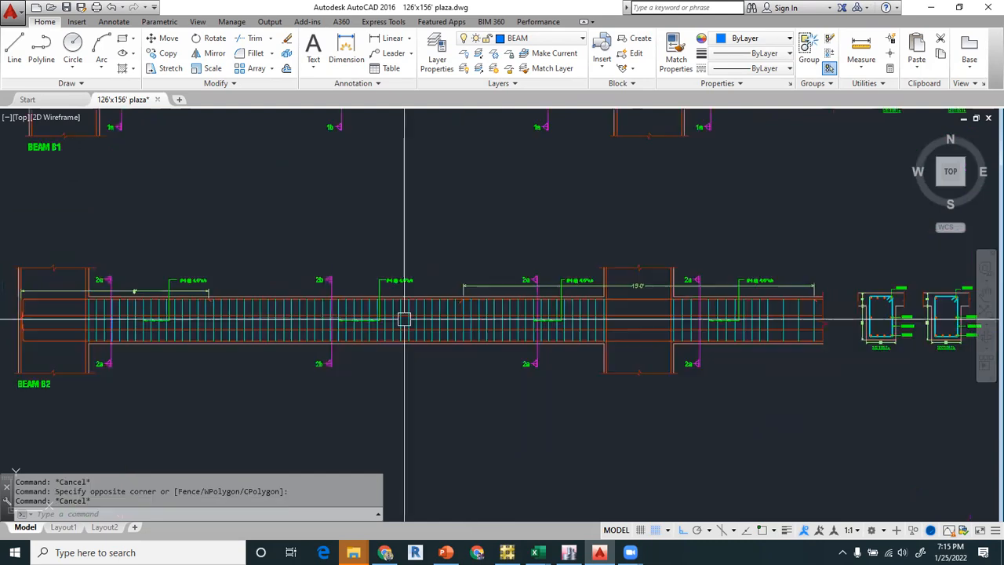
pyautogui.moveTo(934, 314); pyautogui.dragTo(695, 296, button='middle')
pyautogui.scroll(8, 672, 305)
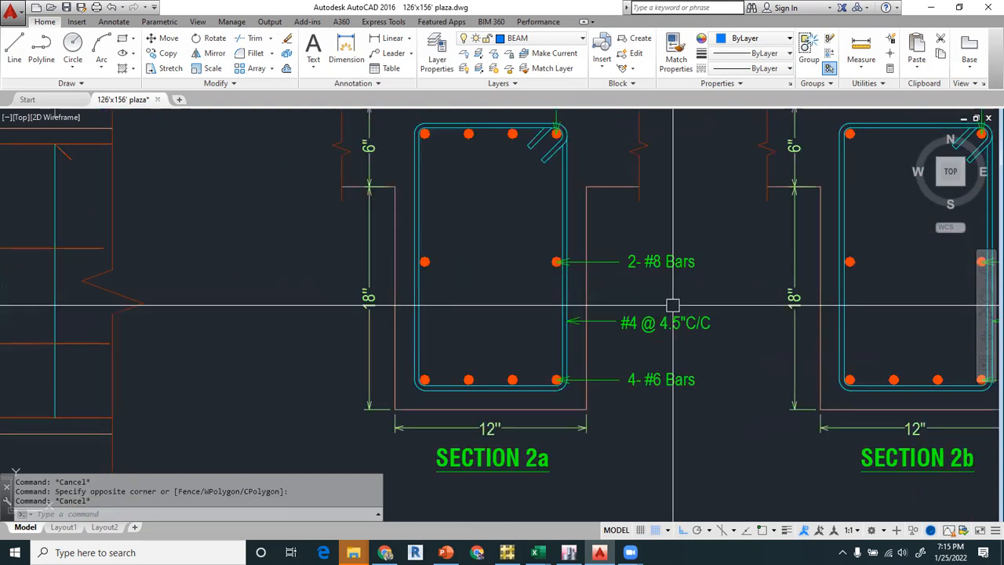
pyautogui.scroll(-4, 605, 333)
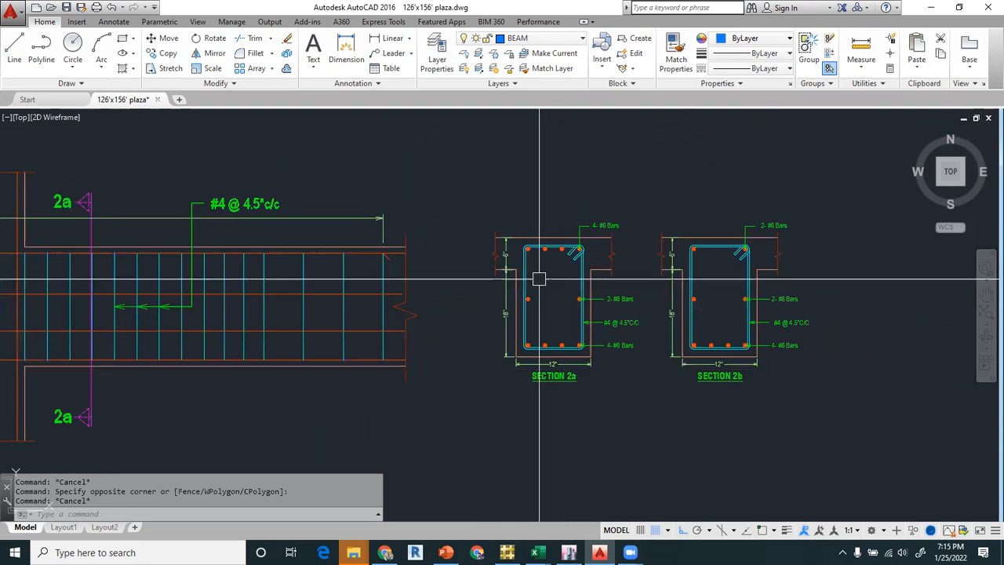
pyautogui.scroll(-5, 539, 278)
pyautogui.scroll(5, 507, 375)
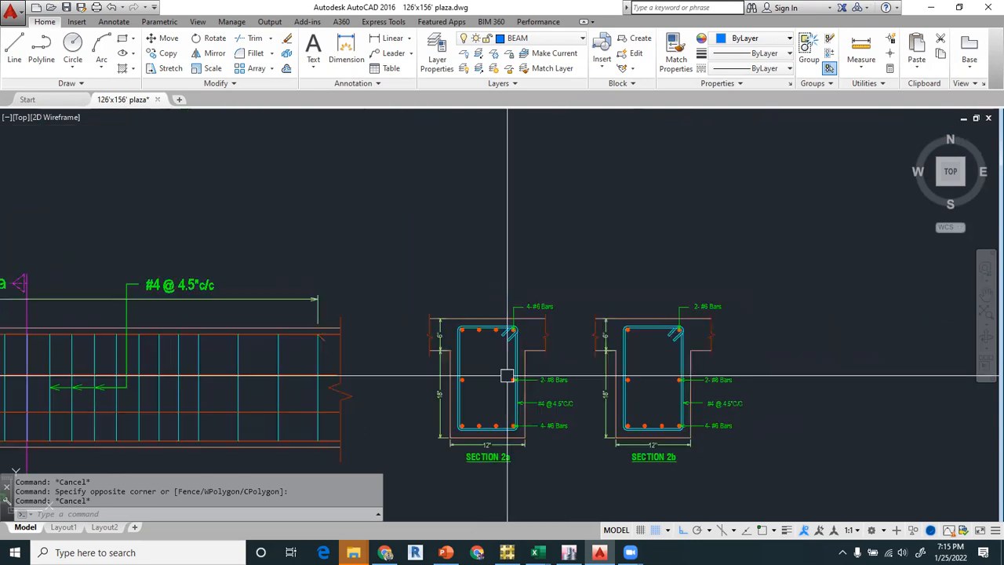
pyautogui.scroll(2, 507, 376)
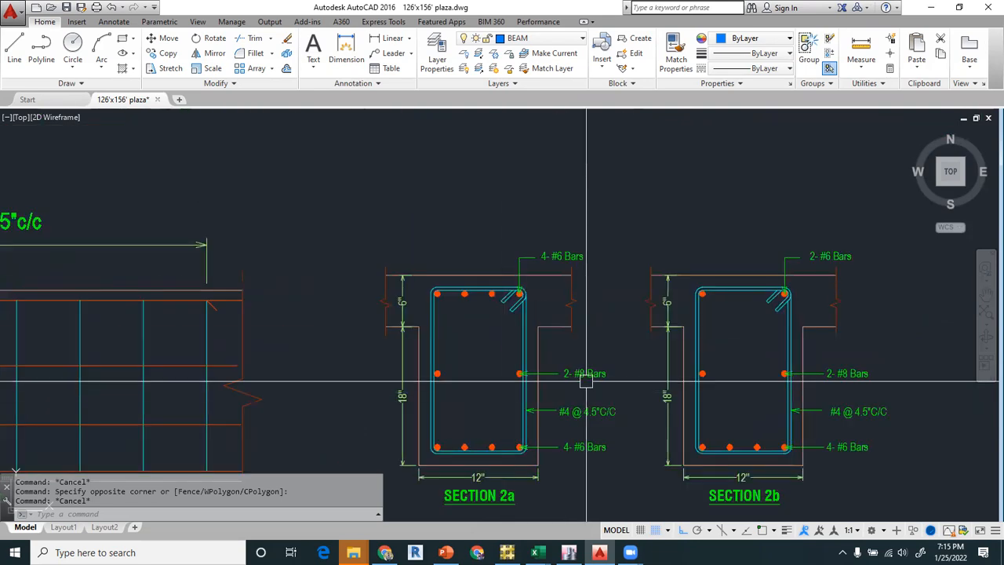
pyautogui.scroll(-7, 559, 328)
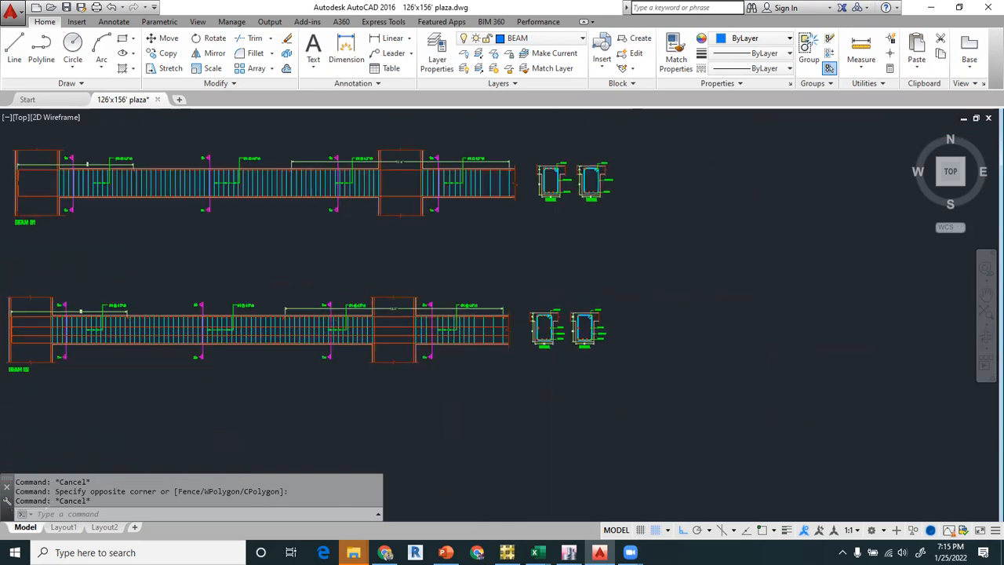
# Examine beam sections 1a and 1b once more beside the beam B1 longitudinal detail.
pyautogui.scroll(4, 565, 350)
pyautogui.scroll(-7, 573, 263)
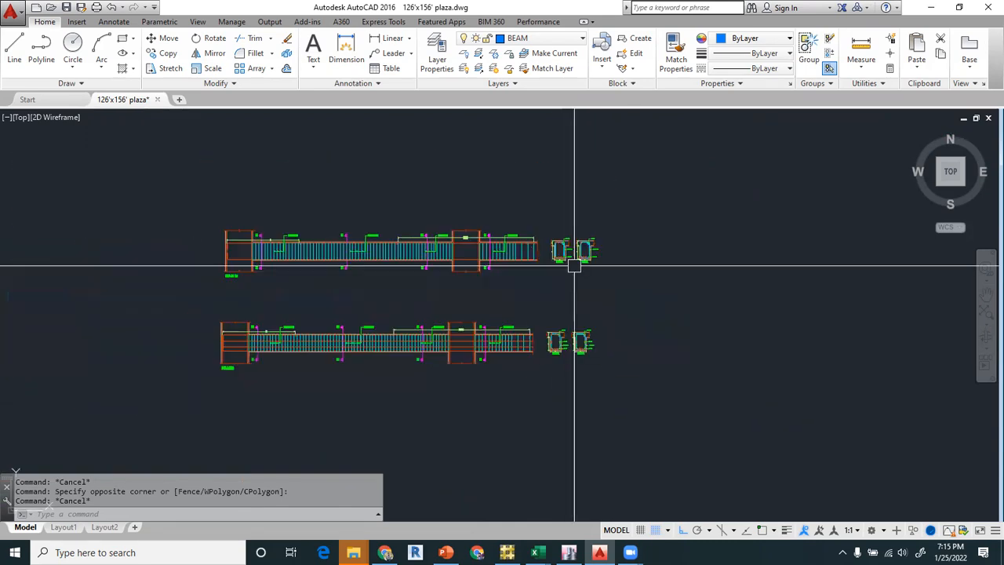
pyautogui.scroll(7, 562, 248)
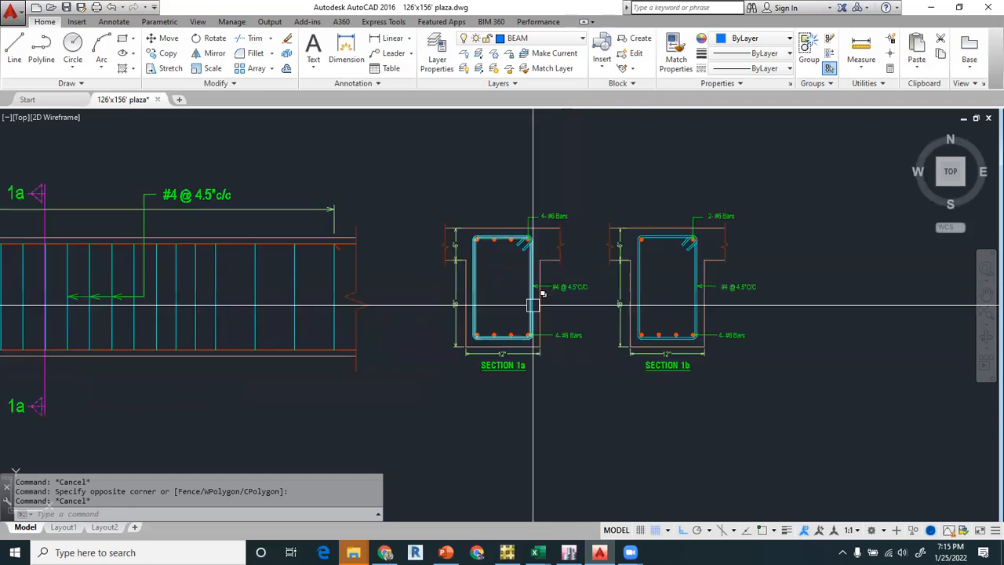
pyautogui.scroll(-10, 626, 362)
pyautogui.scroll(-4, 626, 363)
# Locate the ground slab plan below the beam plans and read the bottom-bar note in its title.
pyautogui.moveTo(626, 363); pyautogui.dragTo(507, 284, button='middle')
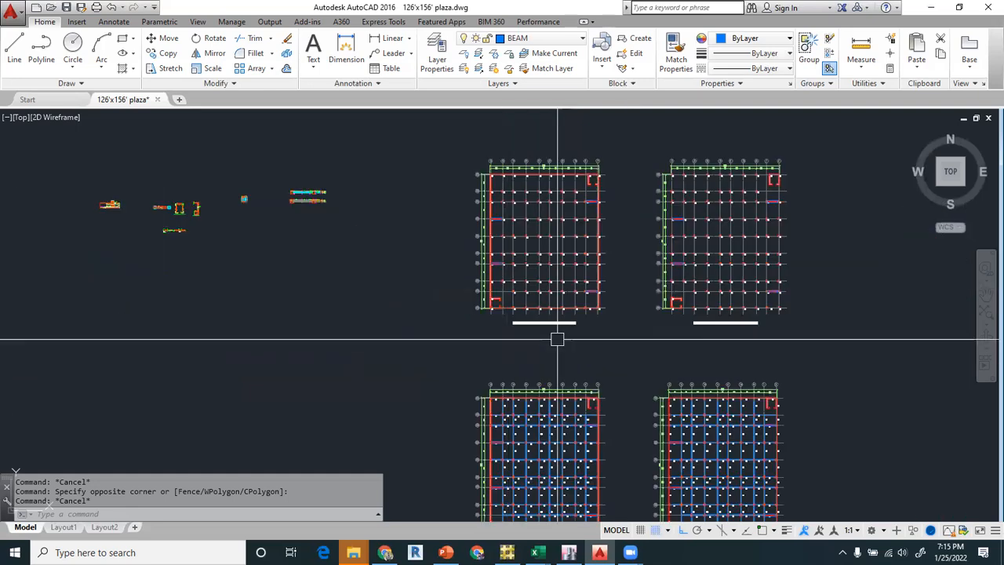
pyautogui.moveTo(558, 339); pyautogui.dragTo(532, 149, button='middle')
pyautogui.moveTo(574, 368); pyautogui.dragTo(583, 225, button='middle')
pyautogui.scroll(4, 537, 342)
pyautogui.moveTo(538, 342); pyautogui.dragTo(533, 150, button='middle')
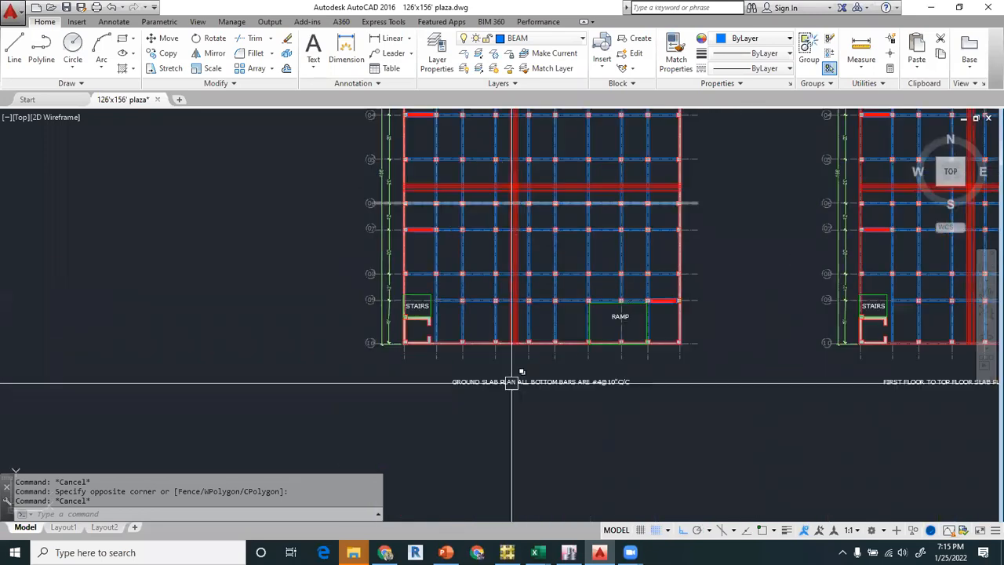
pyautogui.scroll(4, 520, 376)
pyautogui.moveTo(525, 387); pyautogui.dragTo(458, 431, button='middle')
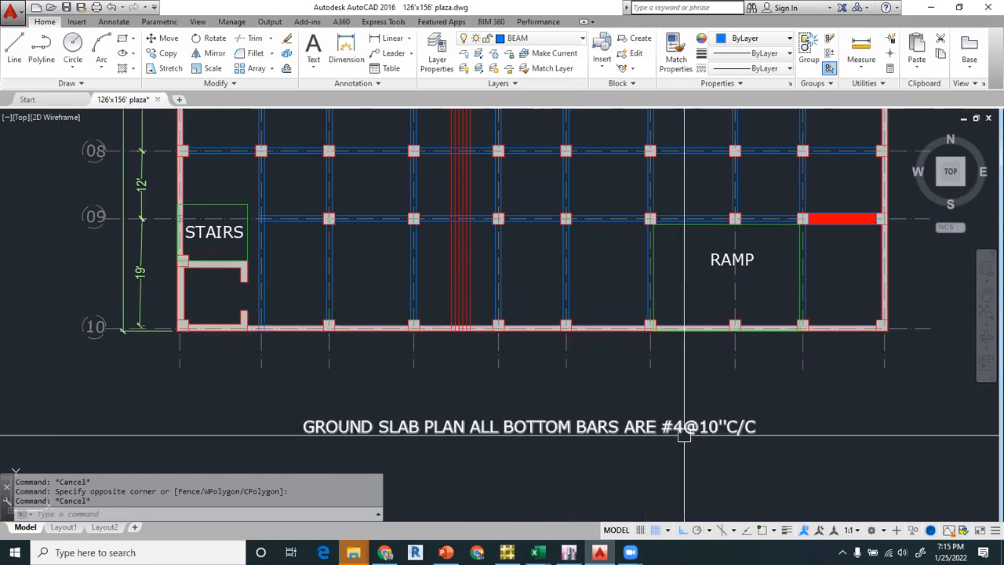
# Examine the ground slab plan, checking the ramp, the stairs and the bottom bars running in both directions.
pyautogui.scroll(-2, 684, 434)
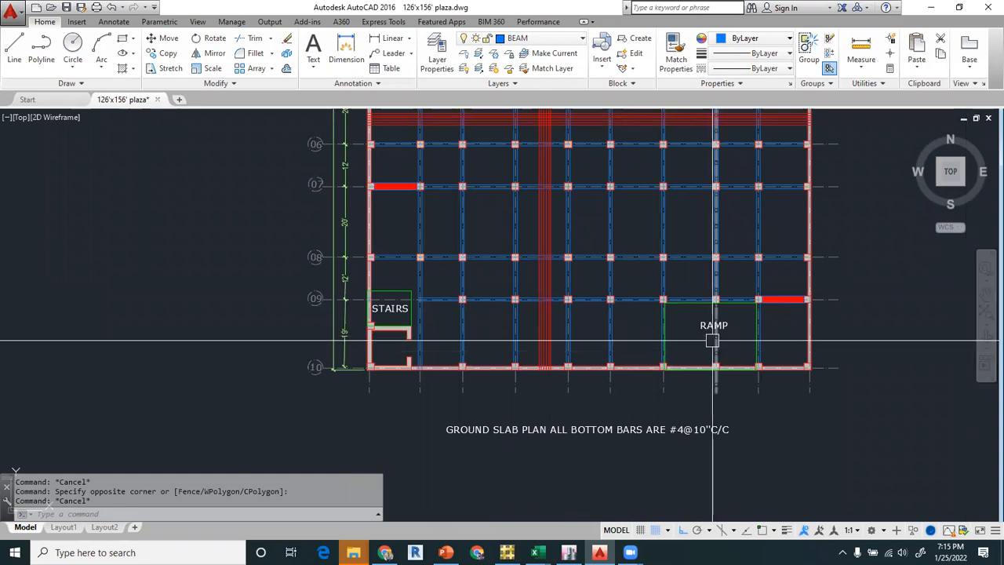
pyautogui.scroll(2, 713, 341)
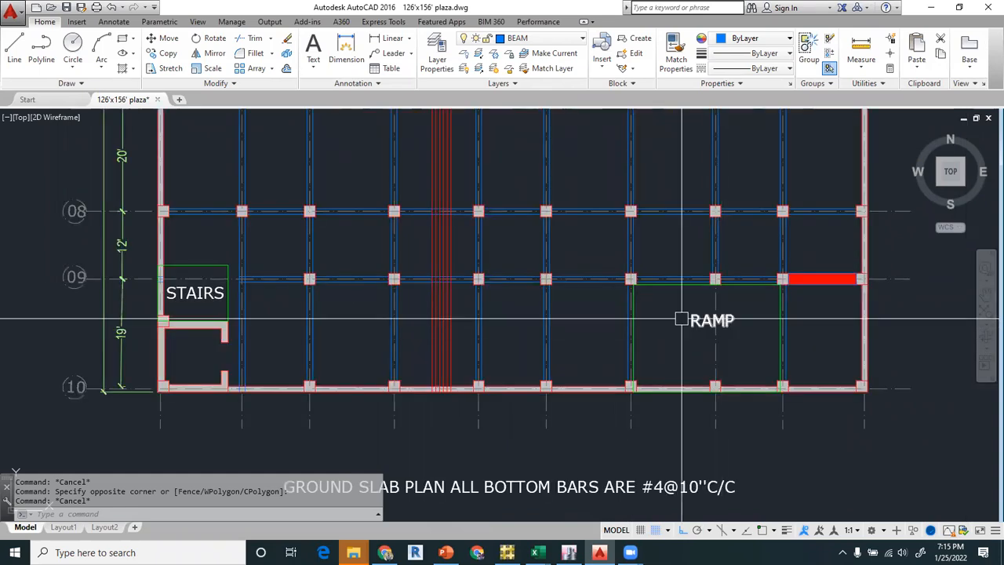
pyautogui.scroll(-2, 681, 319)
pyautogui.moveTo(624, 214); pyautogui.dragTo(613, 366, button='middle')
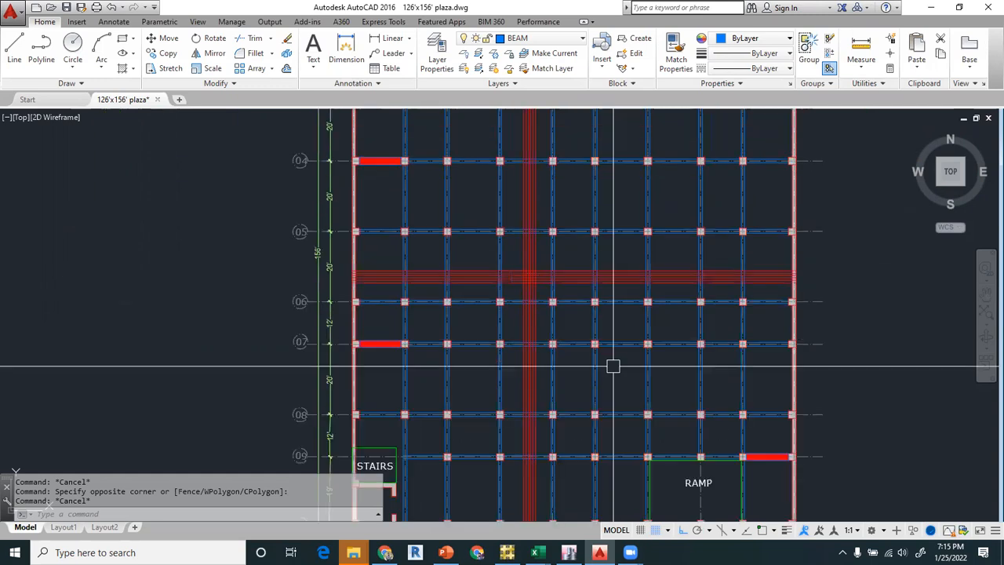
pyautogui.scroll(-2, 596, 337)
pyautogui.scroll(-1, 563, 210)
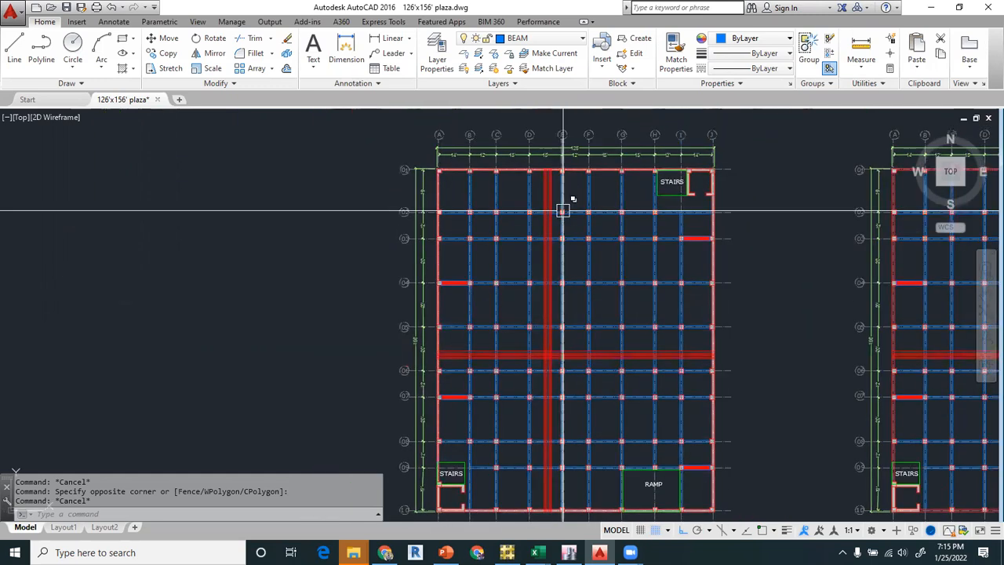
pyautogui.scroll(3, 563, 210)
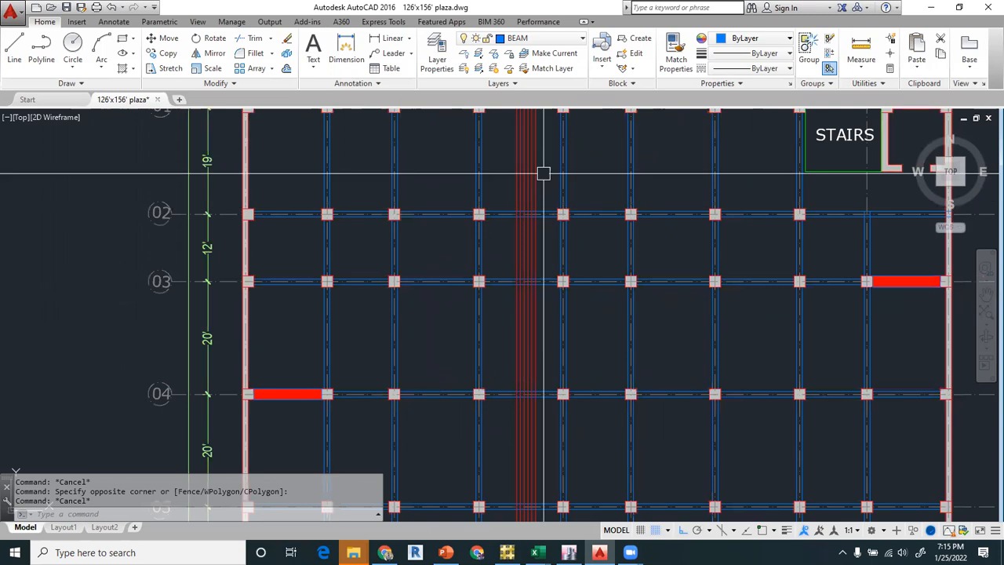
pyautogui.scroll(-6, 606, 326)
# Read the bottom-bar note in the title of the first floor to top floor slab plan.
pyautogui.moveTo(606, 327); pyautogui.dragTo(364, 298, button='middle')
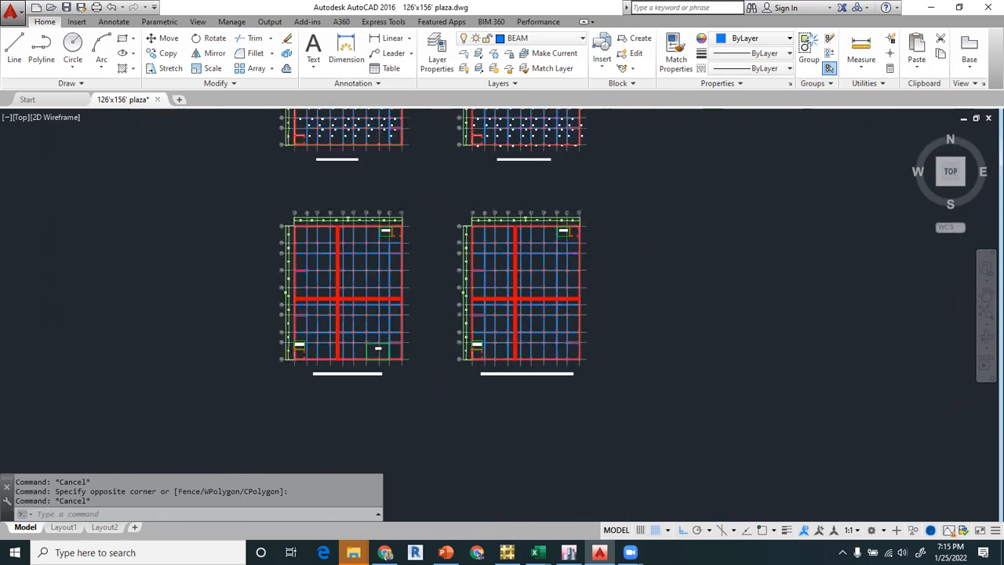
pyautogui.scroll(10, 486, 376)
pyautogui.scroll(-2, 486, 377)
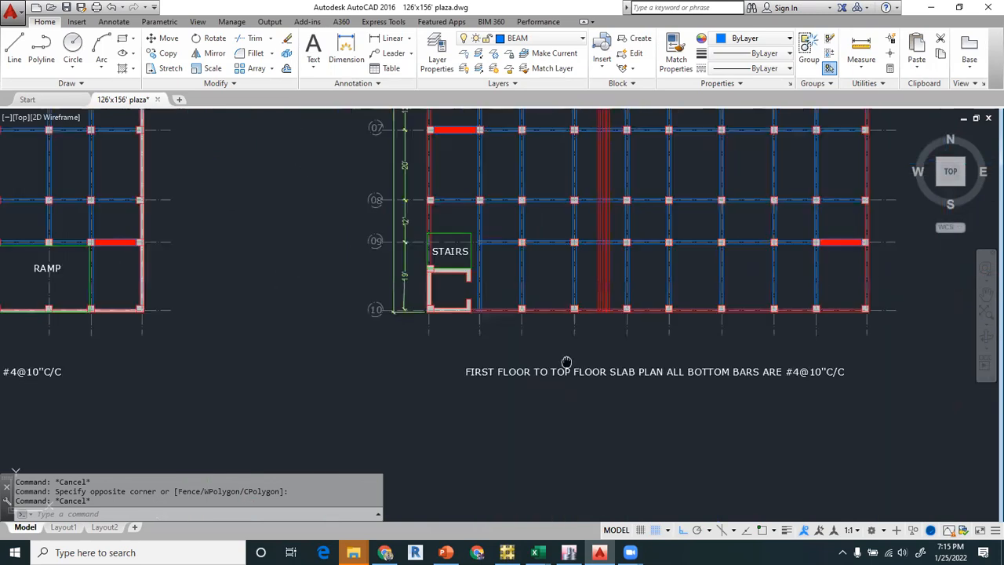
pyautogui.moveTo(567, 362); pyautogui.dragTo(463, 384, button='middle')
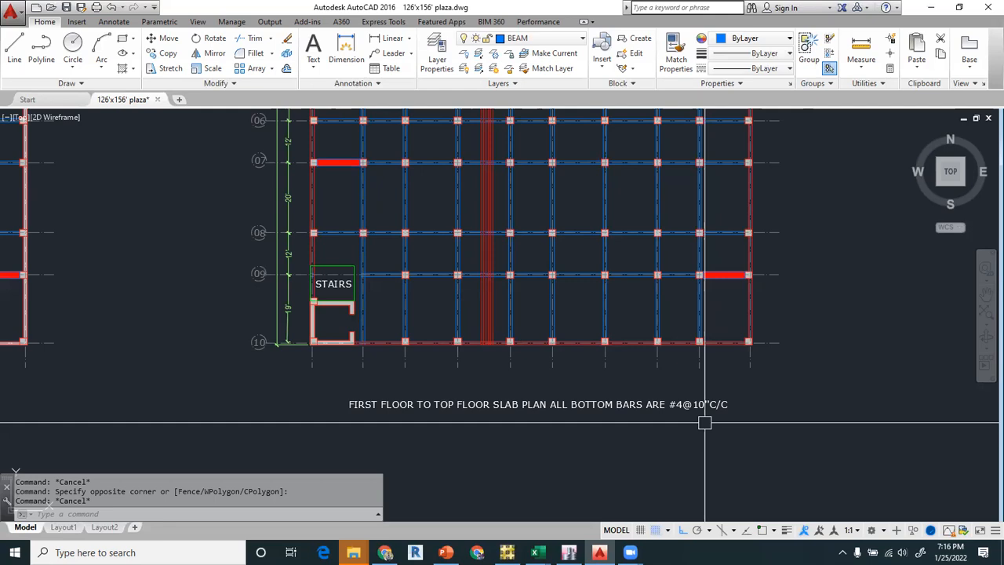
pyautogui.scroll(-5, 635, 394)
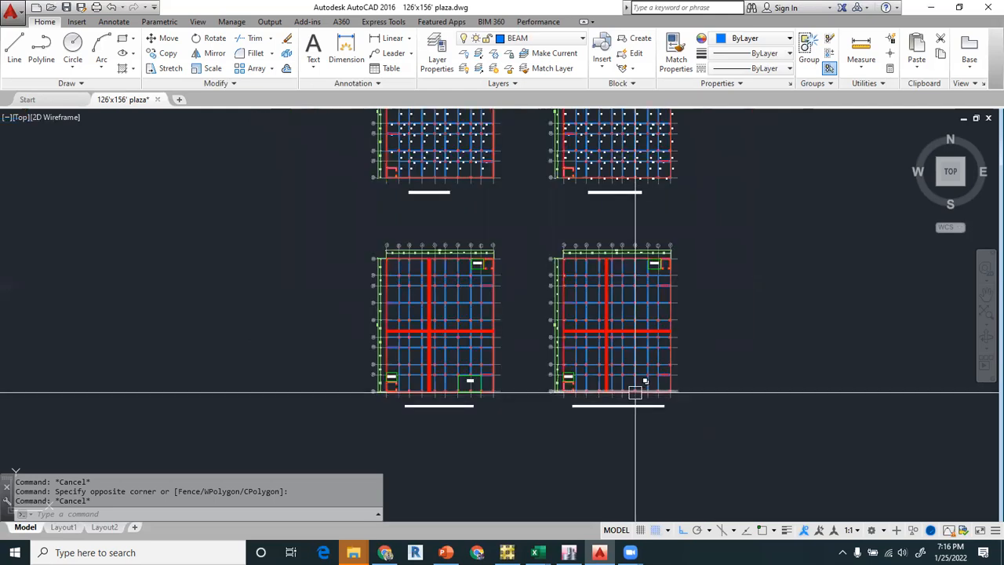
# Copy the ground and first-to-top floor slab plans with their titles about 239' straight down, below the originals.
pyautogui.scroll(-2, 635, 393)
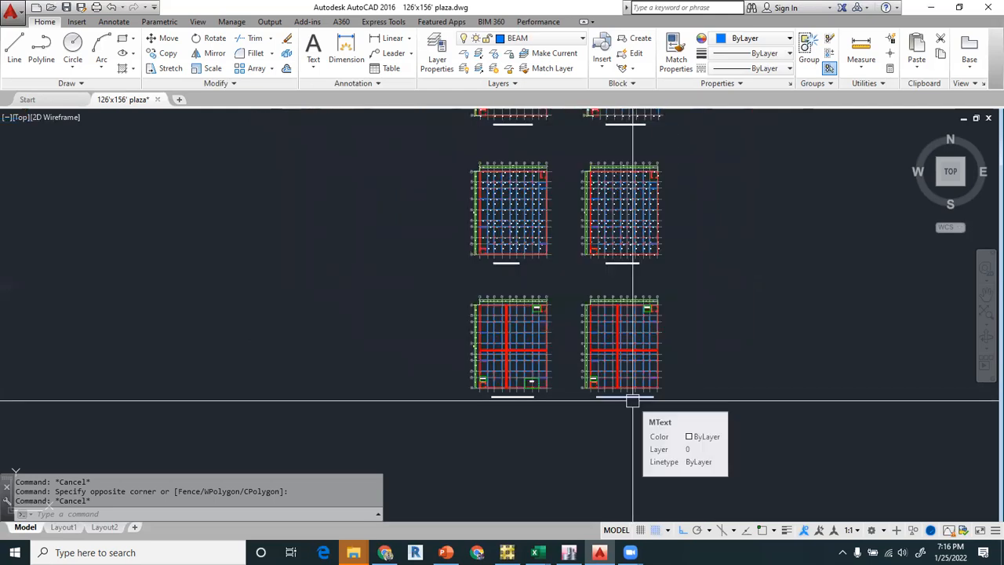
pyautogui.click(486, 319)
pyautogui.click(718, 444)
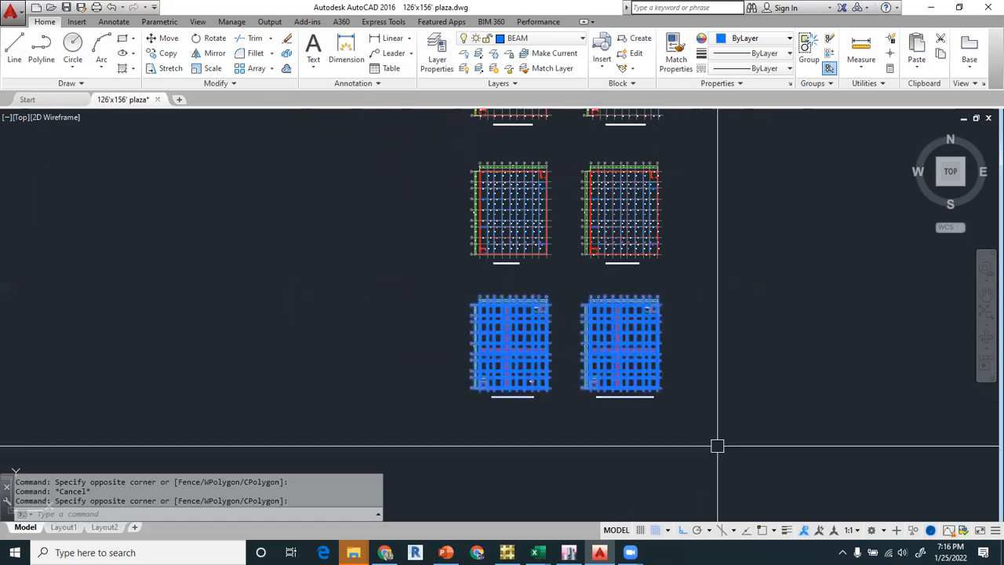
pyautogui.write('co')
pyautogui.press('Return')
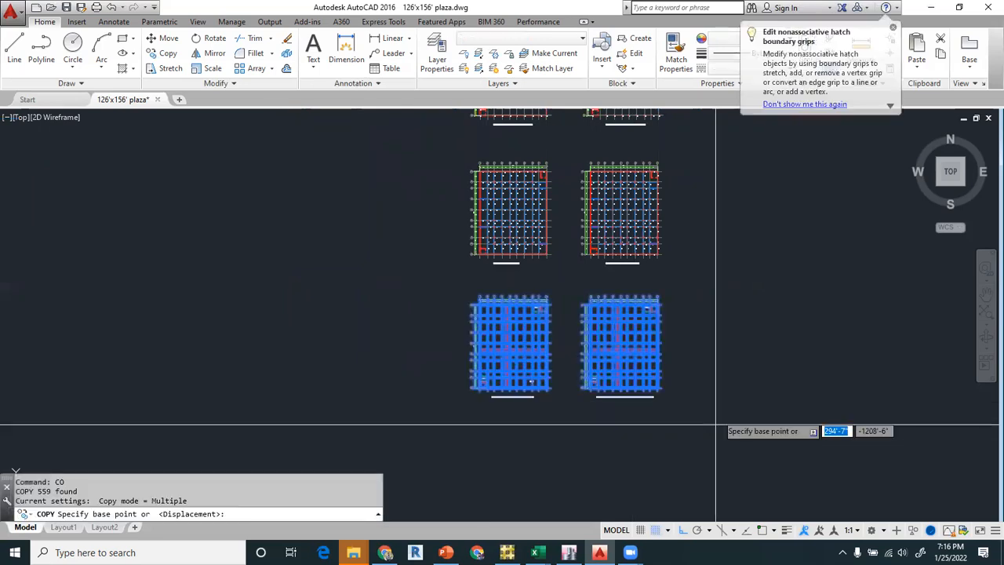
pyautogui.click(716, 424)
pyautogui.moveTo(730, 430); pyautogui.dragTo(721, 354, button='middle')
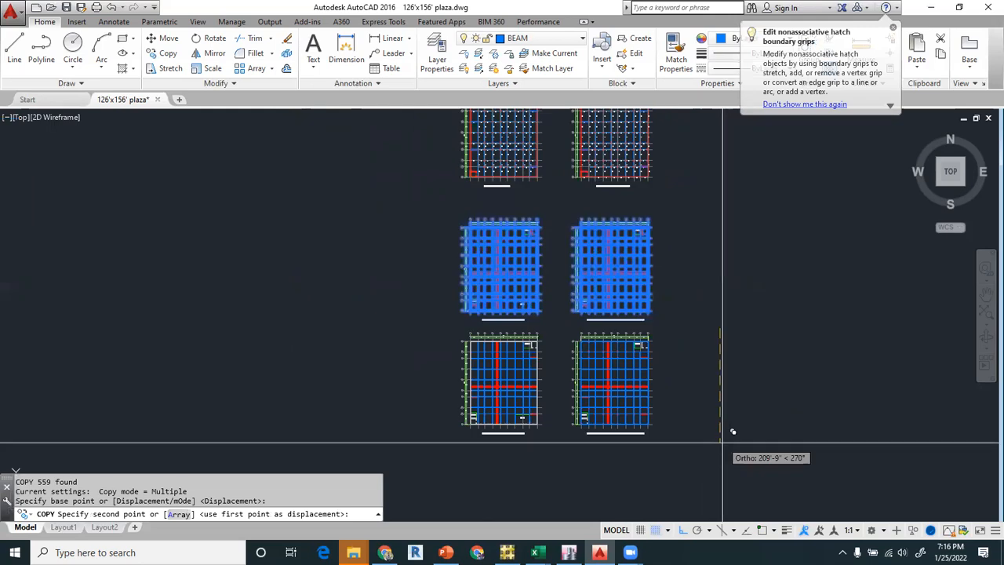
pyautogui.click(733, 430)
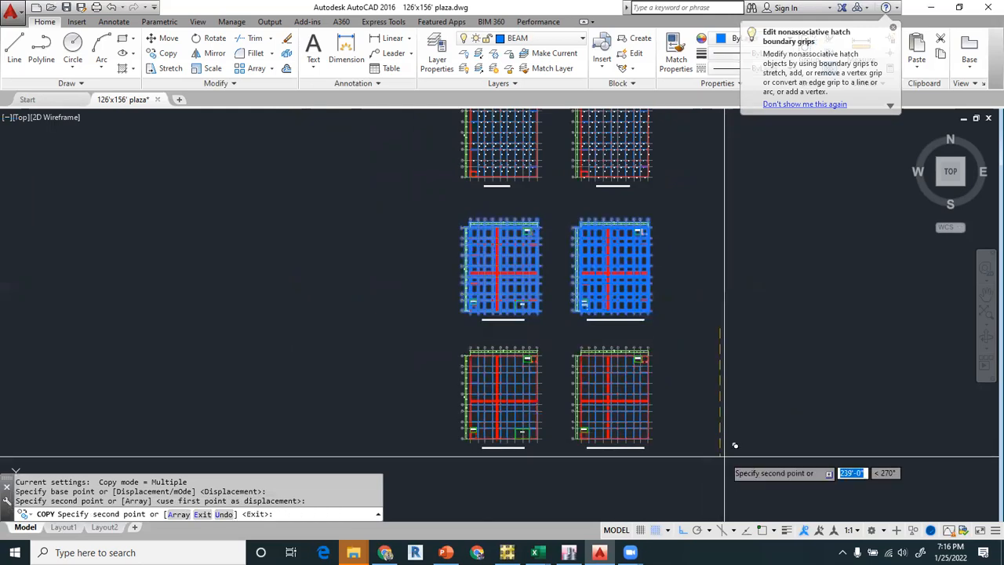
pyautogui.press('Escape')
# Erase the red vertical and horizontal bottom-bar lines from the copied ground slab plan.
pyautogui.scroll(12, 487, 321)
pyautogui.moveTo(436, 424); pyautogui.dragTo(479, 215, button='middle')
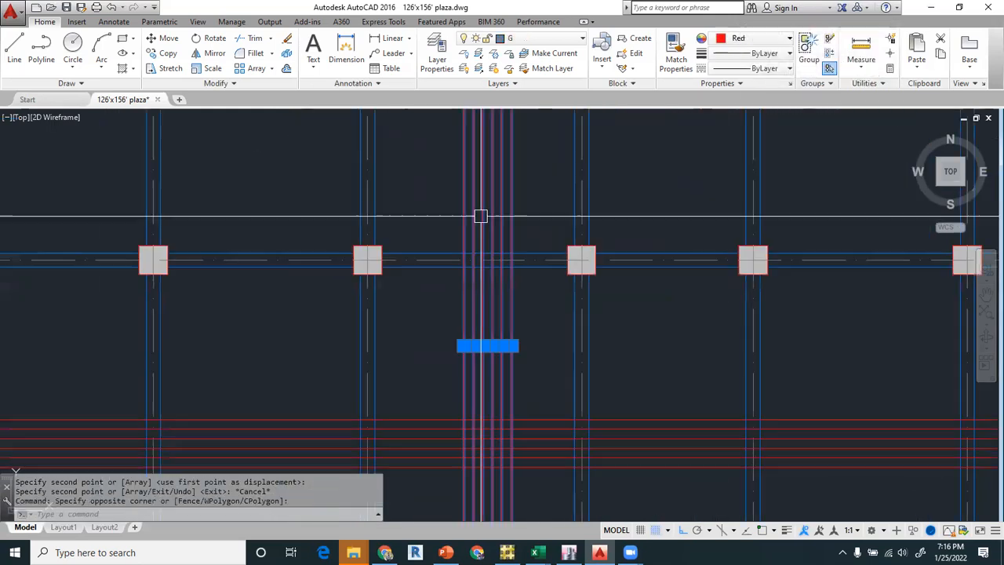
pyautogui.scroll(-2, 479, 215)
pyautogui.click(455, 309)
pyautogui.click(447, 390)
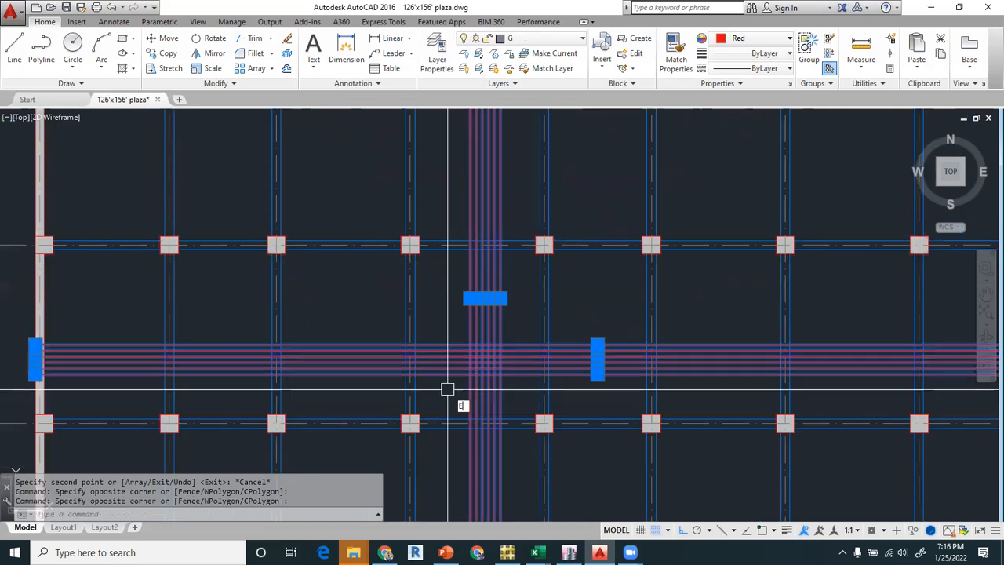
pyautogui.write('e')
pyautogui.press('Return')
# With object snap on, draw a short horizontal line from a vertical beam's edge into the adjoining slab panel, midway between two column rows.
pyautogui.moveTo(450, 474); pyautogui.dragTo(462, 380, button='middle')
pyautogui.scroll(2, 405, 324)
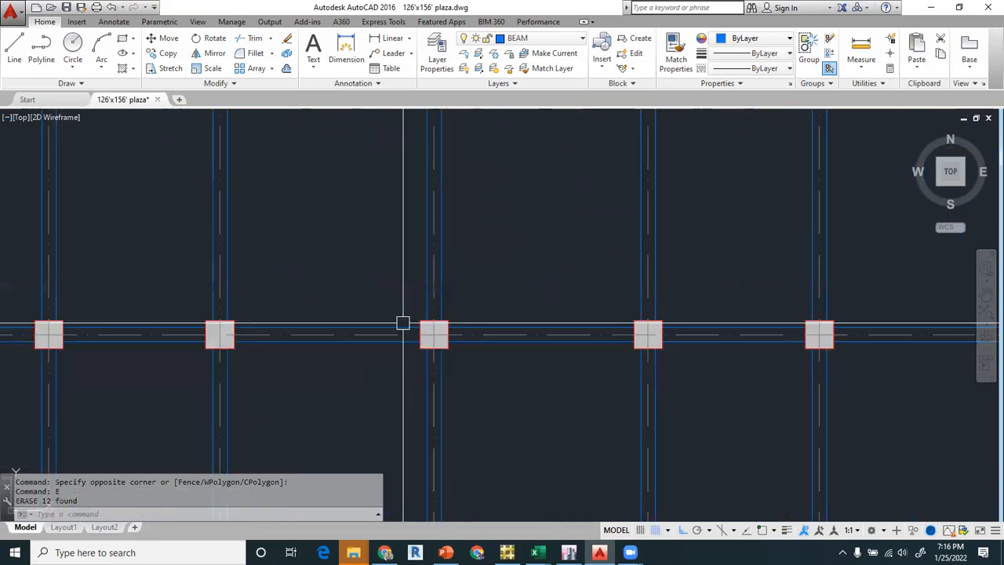
pyautogui.write('l')
pyautogui.press('Return')
pyautogui.moveTo(488, 262); pyautogui.dragTo(500, 348, button='middle')
pyautogui.click(768, 531)
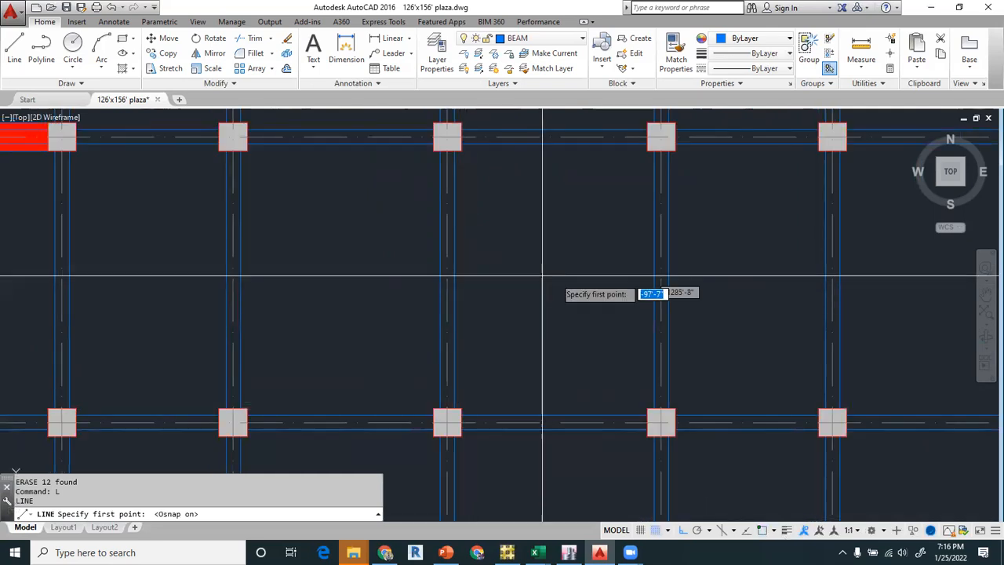
pyautogui.click(453, 267)
pyautogui.press('Escape')
# Stretch the short line's beam-side end across the beam so the line extends about equally into both slab panels.
pyautogui.click(484, 268)
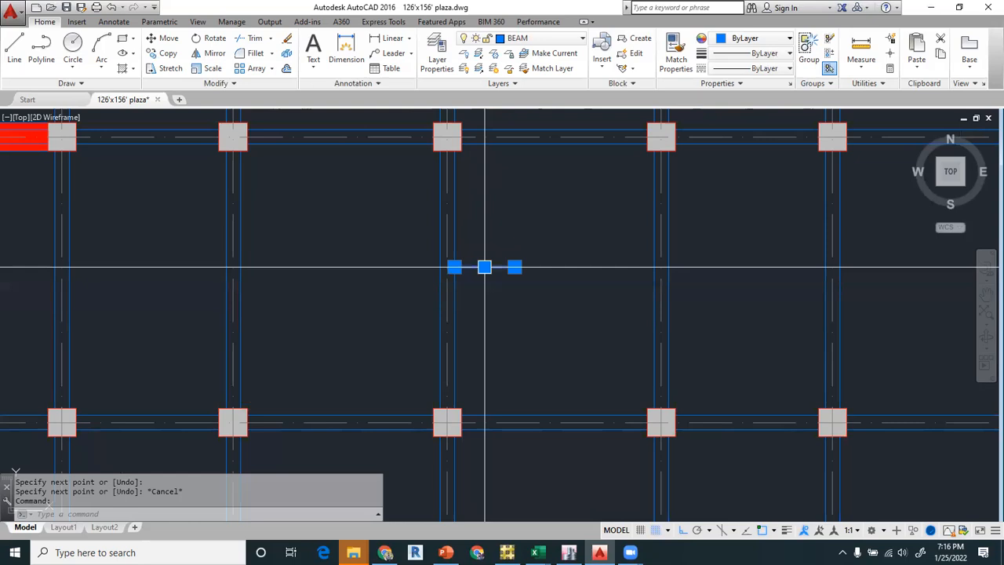
pyautogui.click(455, 267)
pyautogui.click(383, 267)
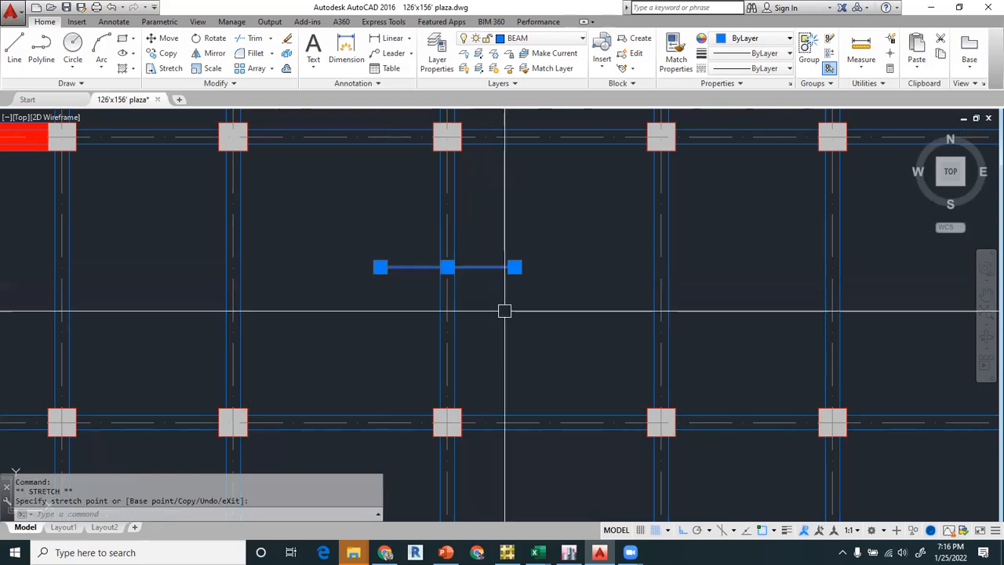
pyautogui.press('Escape')
# Offset the short horizontal line downward three times at 1'-0" spacing, forming four parallel bars across the beam.
pyautogui.write('o')
pyautogui.press('Return')
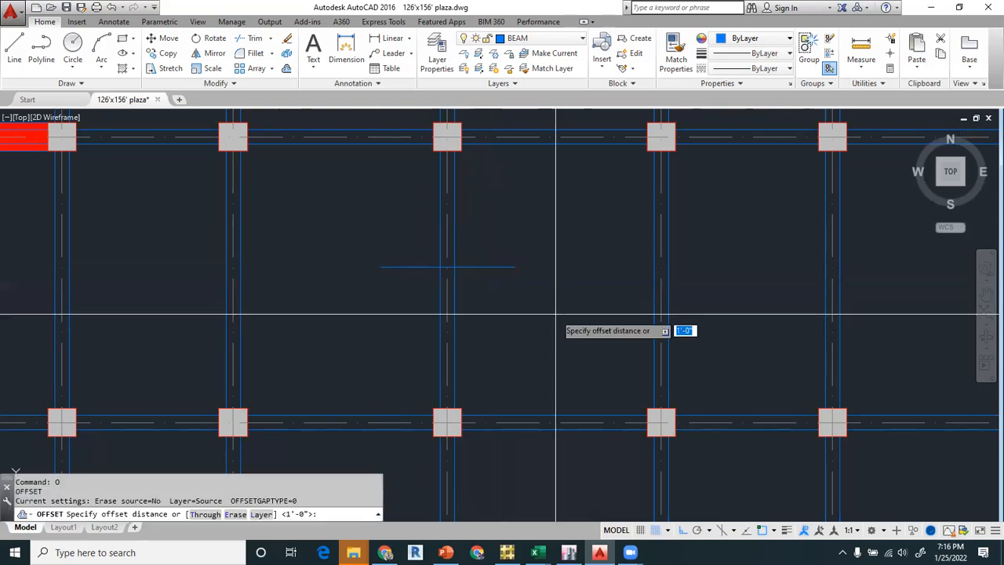
pyautogui.press('Return')
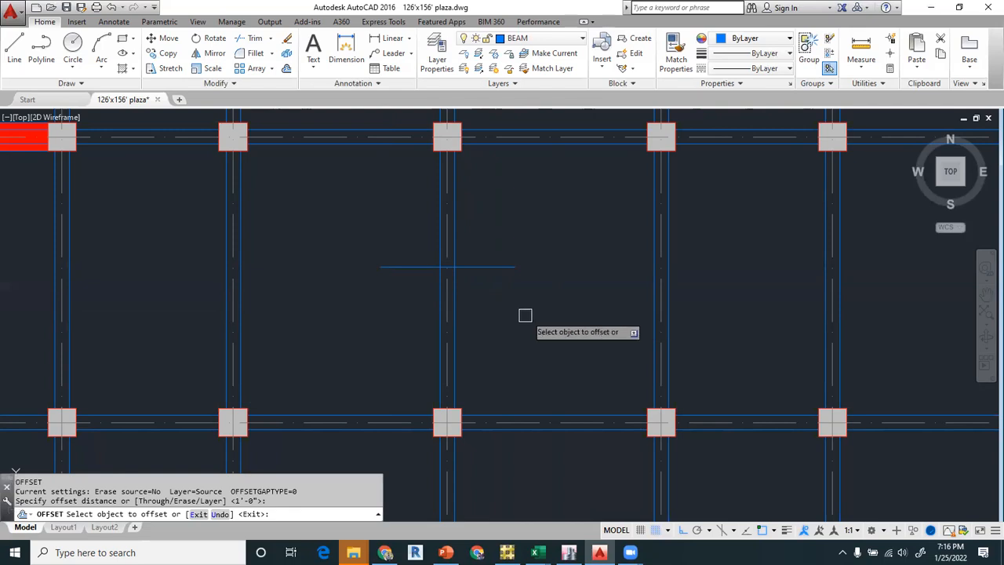
pyautogui.click(502, 267)
pyautogui.click(493, 306)
pyautogui.click(488, 280)
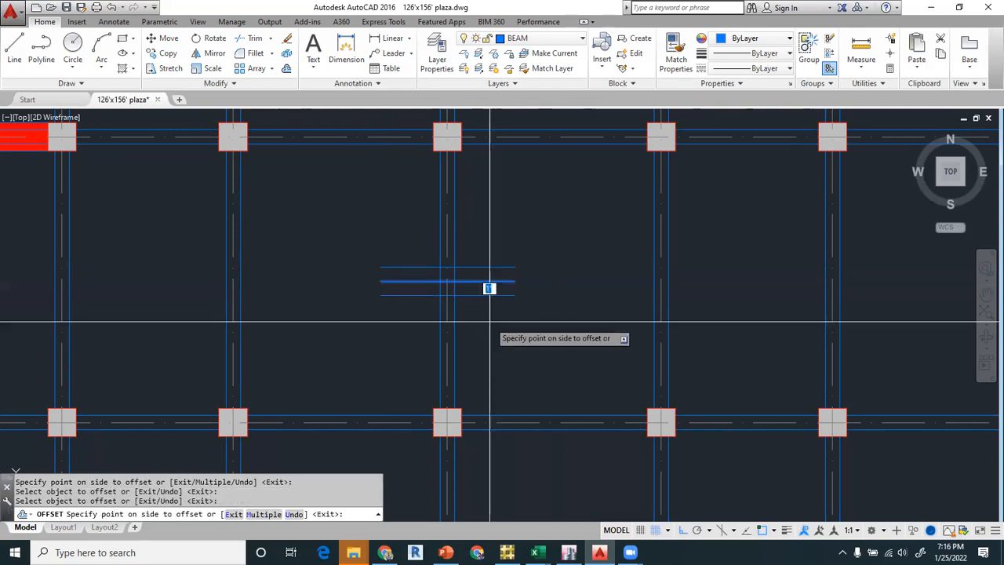
pyautogui.click(490, 322)
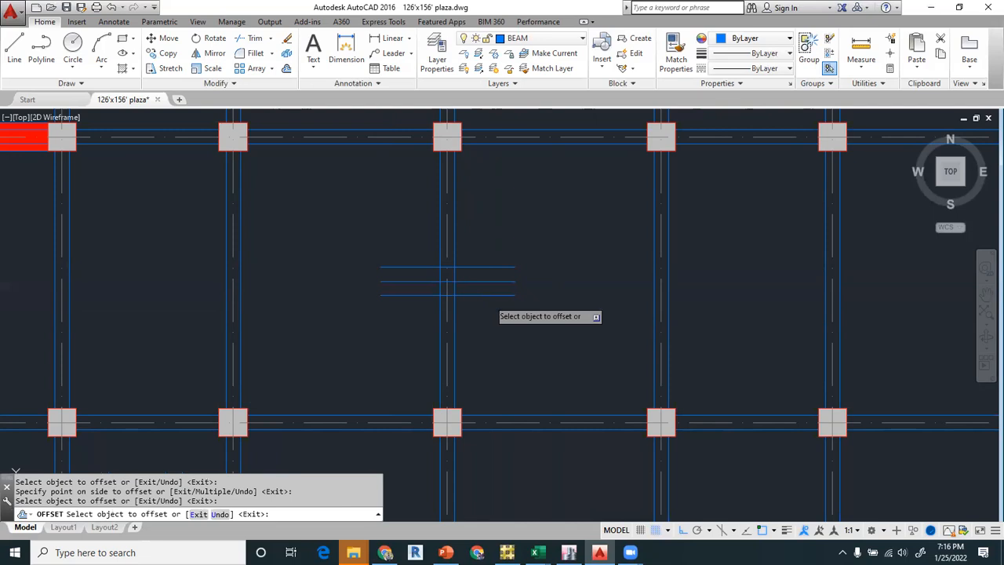
pyautogui.press('Escape')
# Edit the copied ground slab plan's title to read GROUND SLAB PLAN ALL TOP BARS ARE #4@8''C/C.
pyautogui.scroll(-8, 490, 235)
pyautogui.scroll(4, 517, 464)
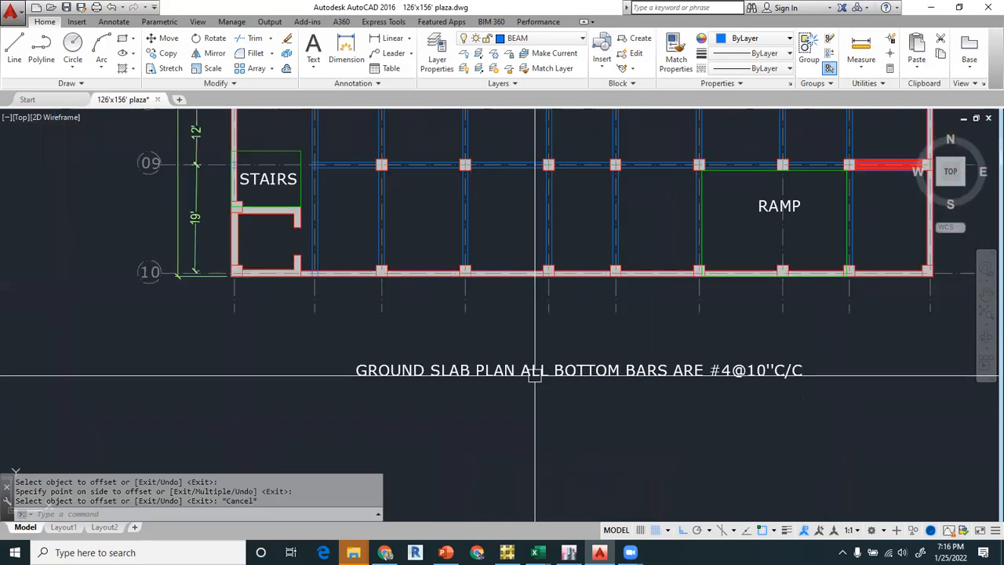
pyautogui.doubleClick(535, 370)
pyautogui.moveTo(554, 372); pyautogui.dragTo(617, 373)
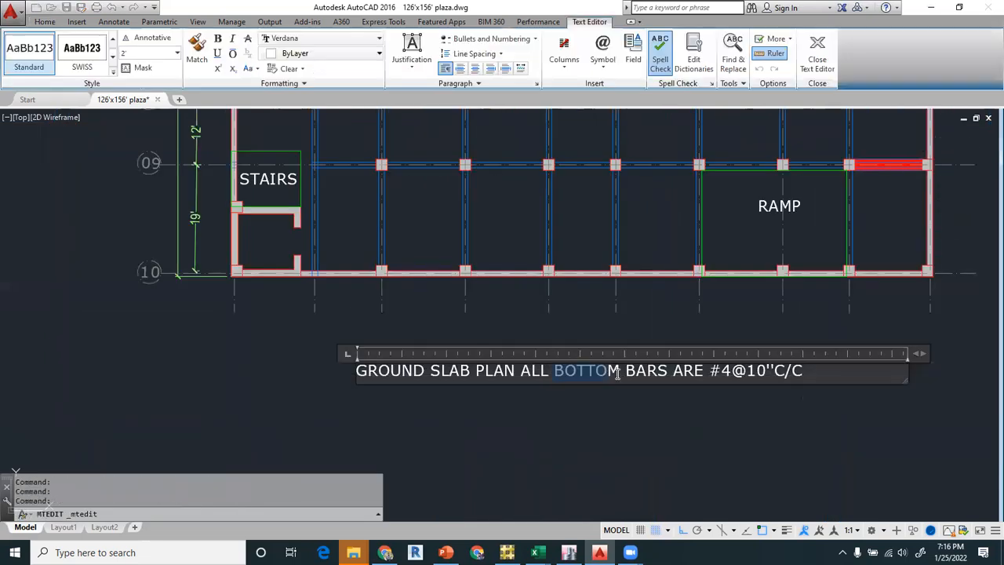
pyautogui.write('TOP')
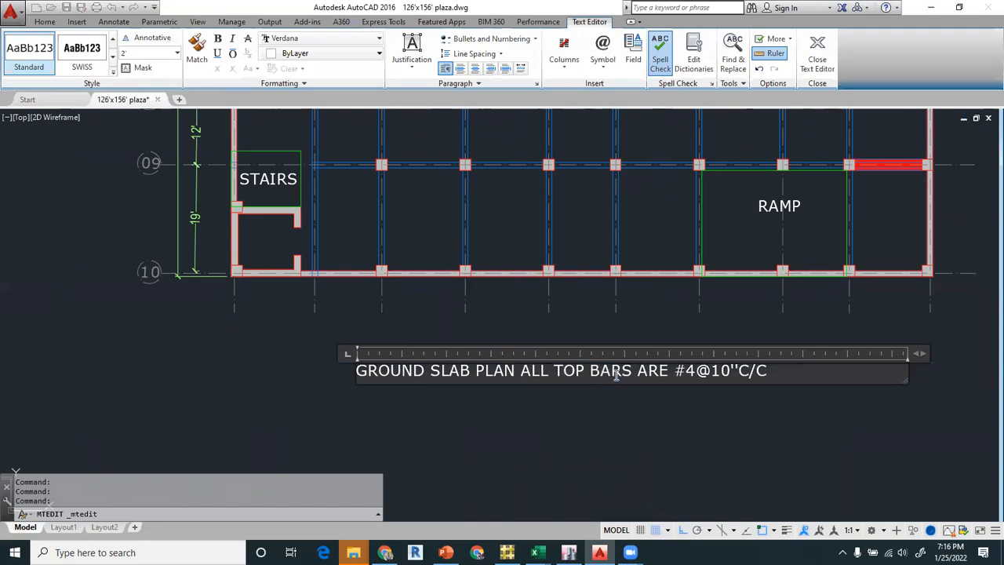
pyautogui.press('BackSpace')
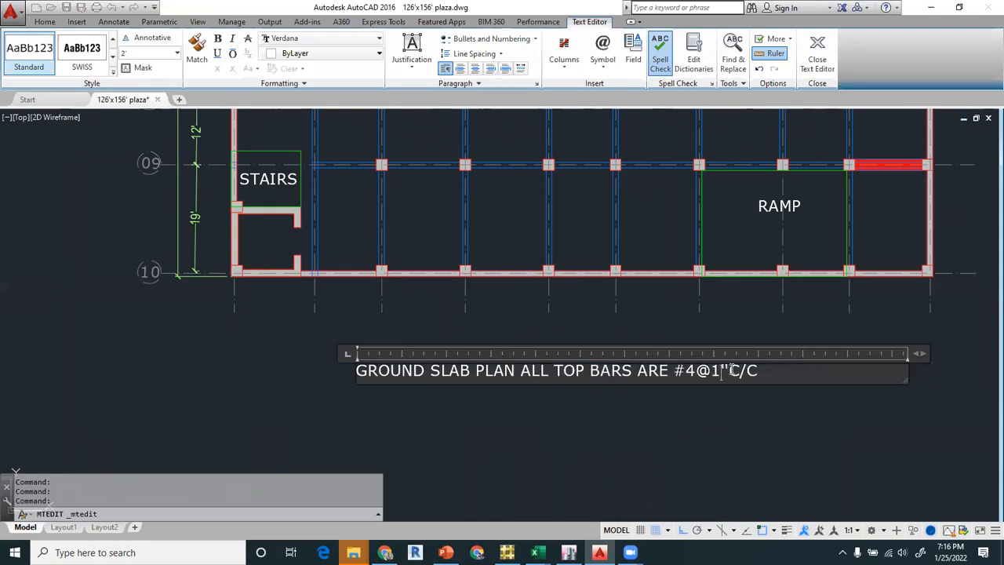
pyautogui.press('BackSpace')
pyautogui.write('8')
pyautogui.click(682, 190)
# Add an aligned dimension for the length of the uppermost bar across the beam, placing it just above the four bars.
pyautogui.scroll(-4, 682, 189)
pyautogui.moveTo(682, 190)
pyautogui.mouseDown(button='middle')
pyautogui.moveTo(674, 280)
pyautogui.moveTo(648, 382)
pyautogui.mouseUp(button='middle')
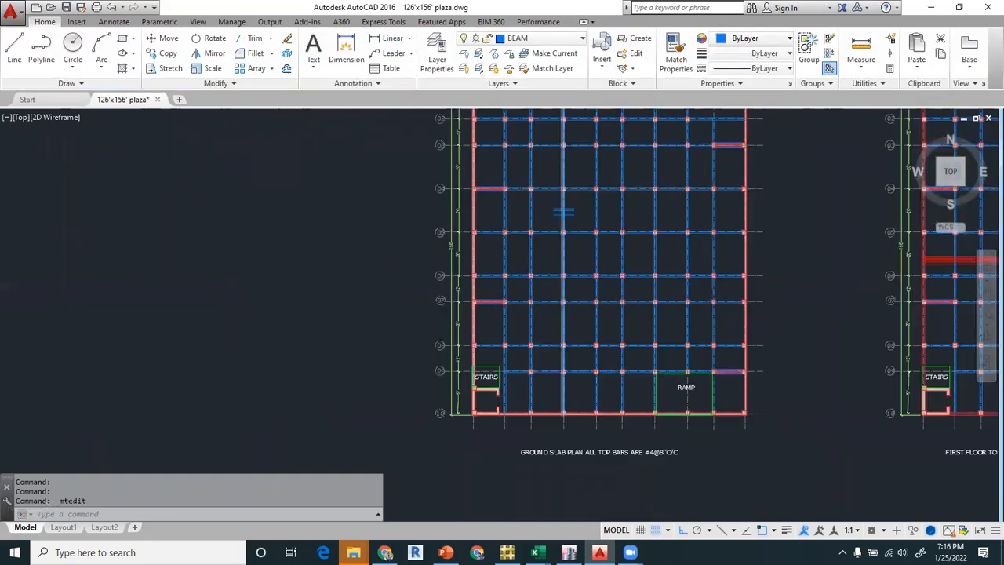
pyautogui.scroll(6, 556, 200)
pyautogui.scroll(3, 614, 227)
pyautogui.write('dal')
pyautogui.press('Return')
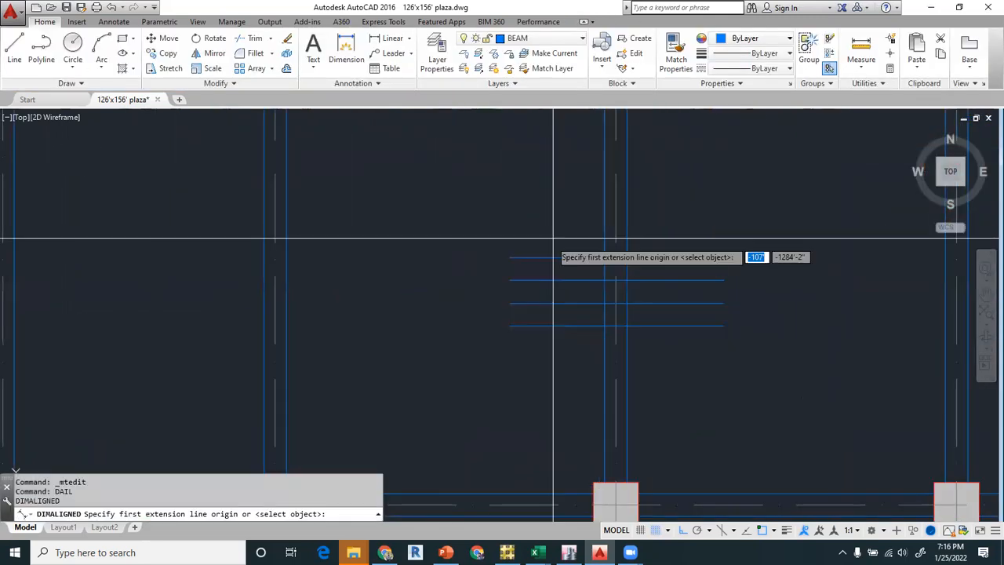
pyautogui.click(510, 258)
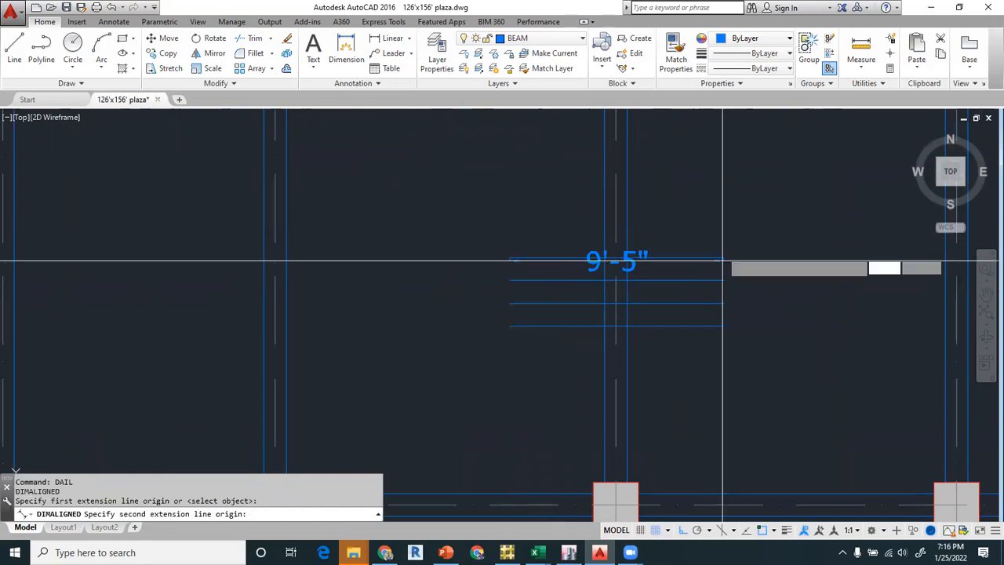
pyautogui.click(722, 261)
pyautogui.click(620, 208)
# Shift the bar-length dimension's text along its line so that it sits just left of the beam.
pyautogui.click(620, 208)
pyautogui.click(618, 208)
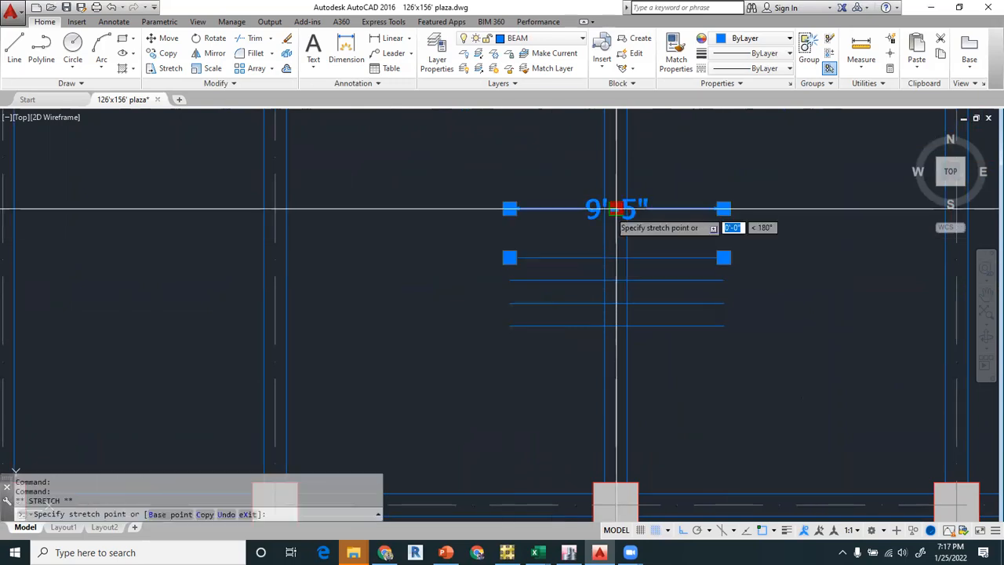
pyautogui.press('Escape')
# Examine the dimensioned top bars on the copied ground slab plan and the titles of both copied slab plans.
pyautogui.scroll(-5, 525, 236)
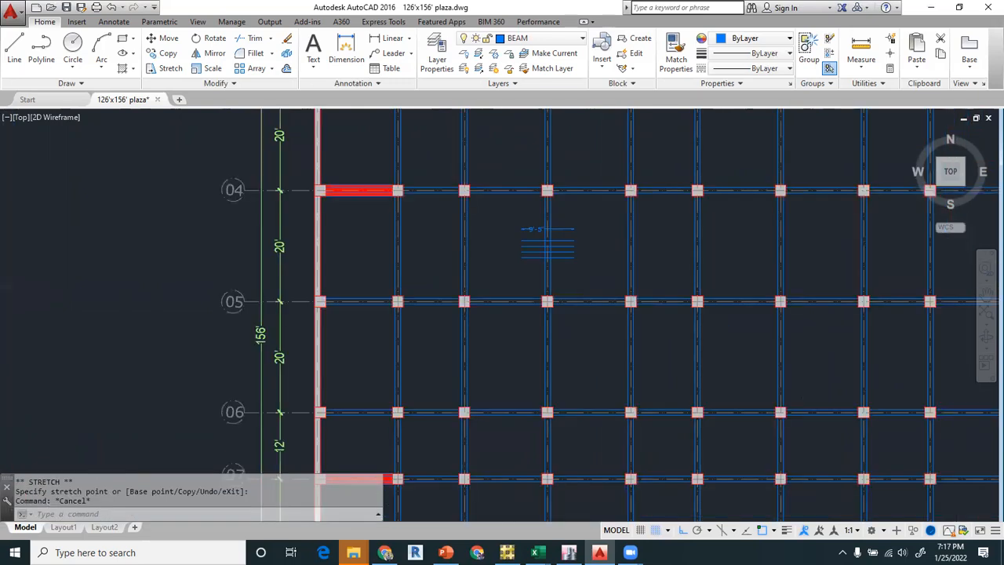
pyautogui.scroll(-3, 549, 250)
pyautogui.scroll(6, 550, 249)
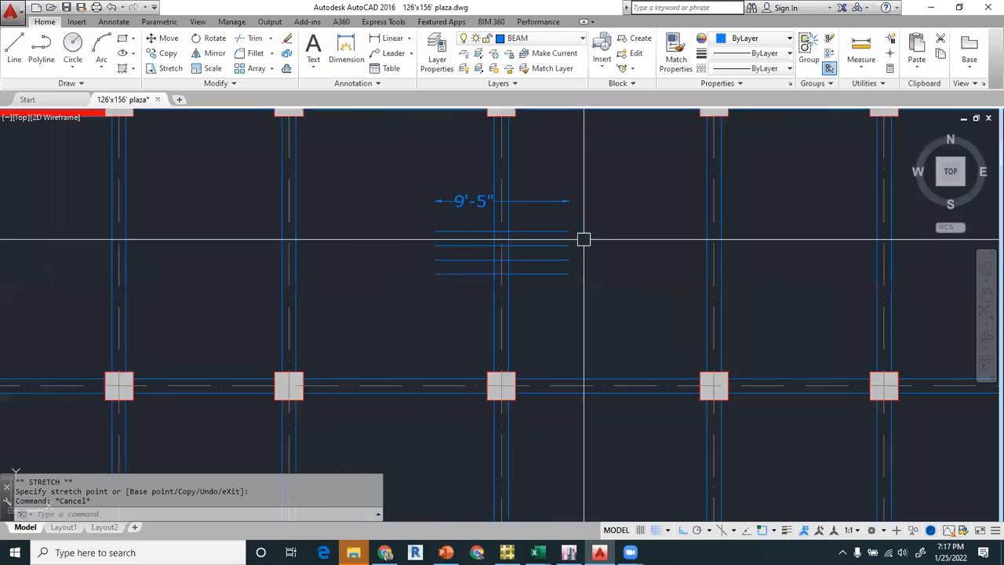
pyautogui.scroll(-2, 584, 239)
pyautogui.scroll(2, 554, 232)
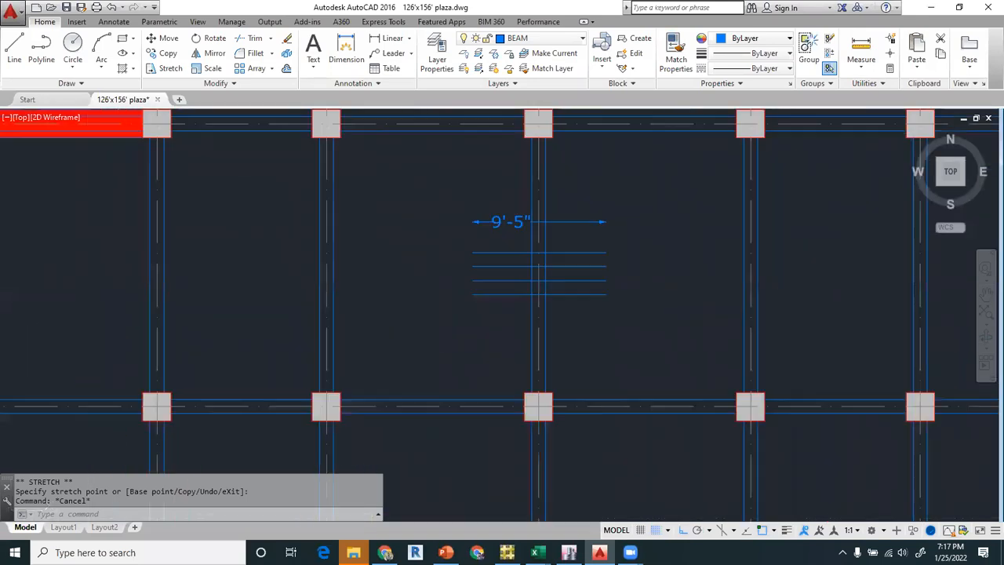
pyautogui.scroll(-8, 579, 236)
pyautogui.scroll(-4, 638, 253)
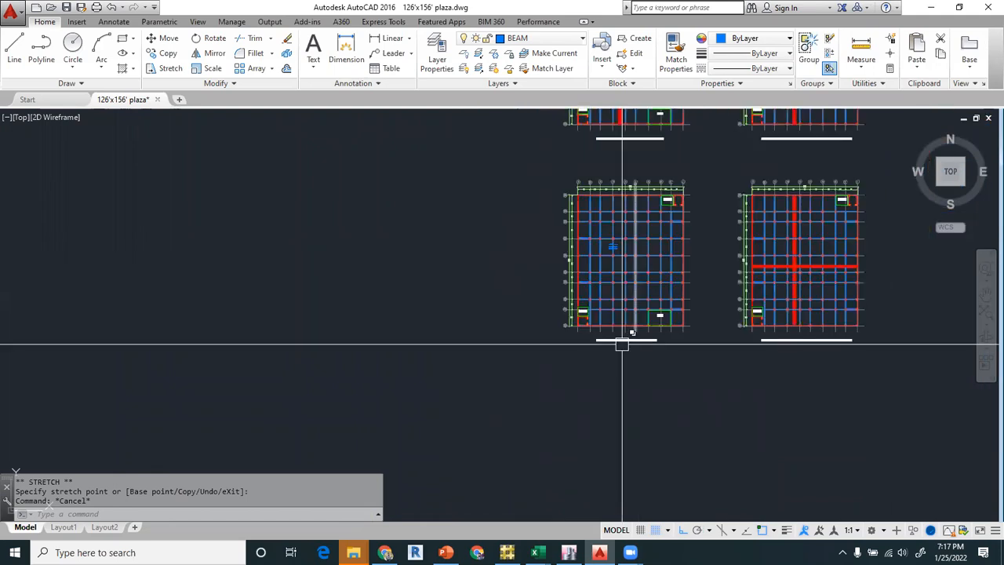
pyautogui.scroll(10, 622, 344)
pyautogui.scroll(-4, 742, 348)
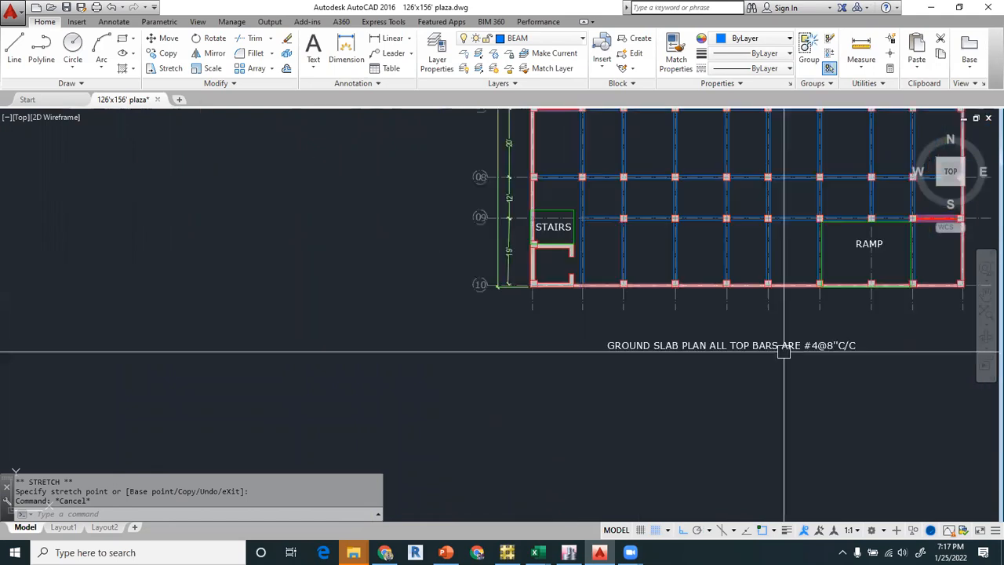
pyautogui.scroll(-5, 784, 352)
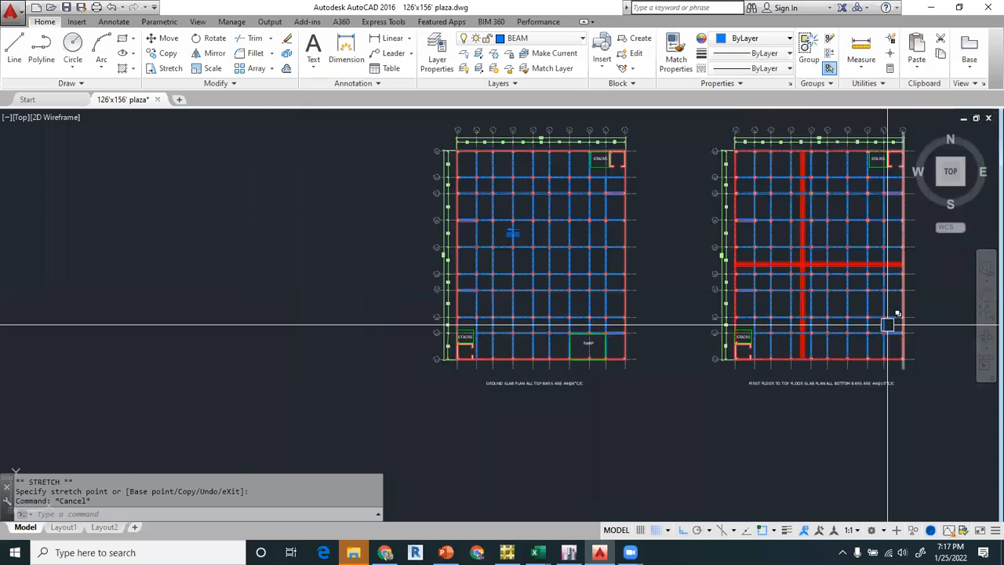
pyautogui.scroll(3, 765, 361)
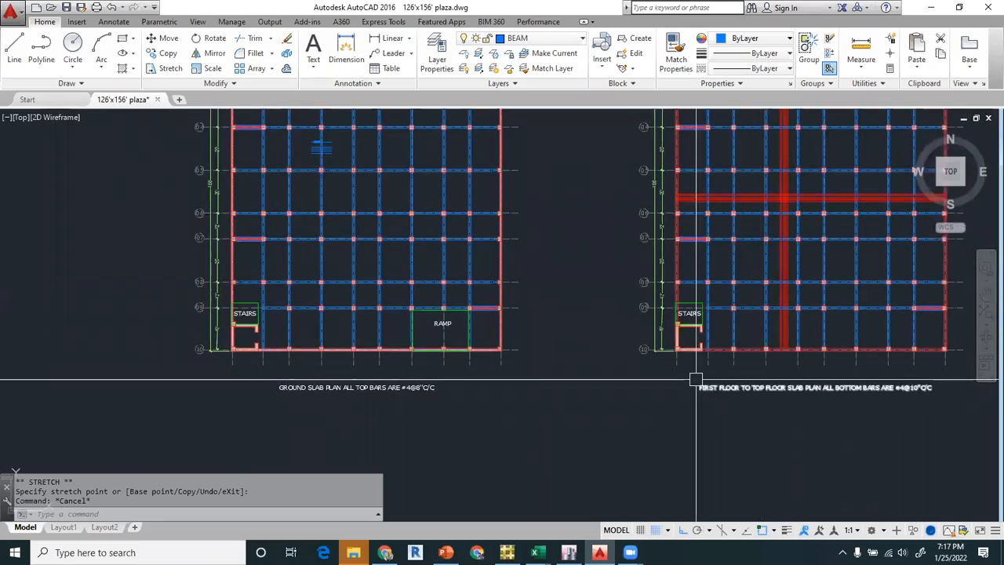
pyautogui.scroll(-6, 656, 347)
pyautogui.scroll(-4, 657, 347)
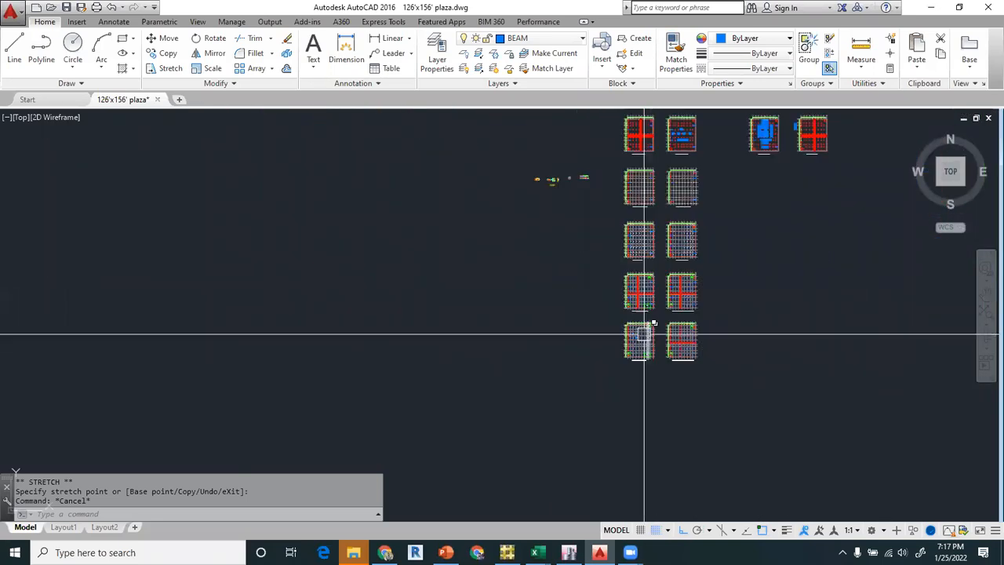
# Examine the slab section detail's top and bottom bars and their spacing labels, from the end beam to the intermediate beam.
pyautogui.scroll(7, 550, 189)
pyautogui.scroll(5, 522, 223)
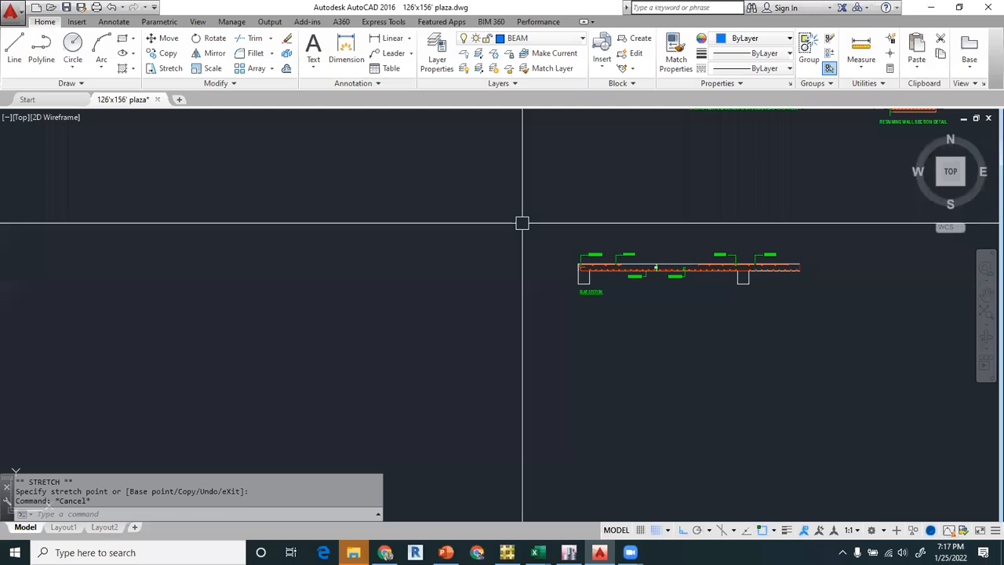
pyautogui.scroll(4, 657, 267)
pyautogui.moveTo(657, 267); pyautogui.dragTo(462, 278, button='middle')
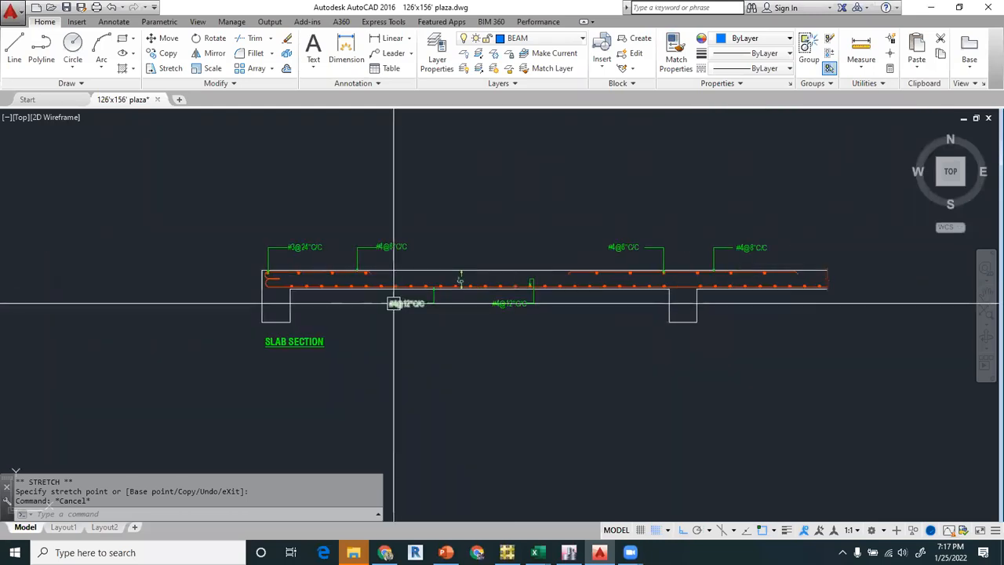
pyautogui.scroll(4, 359, 301)
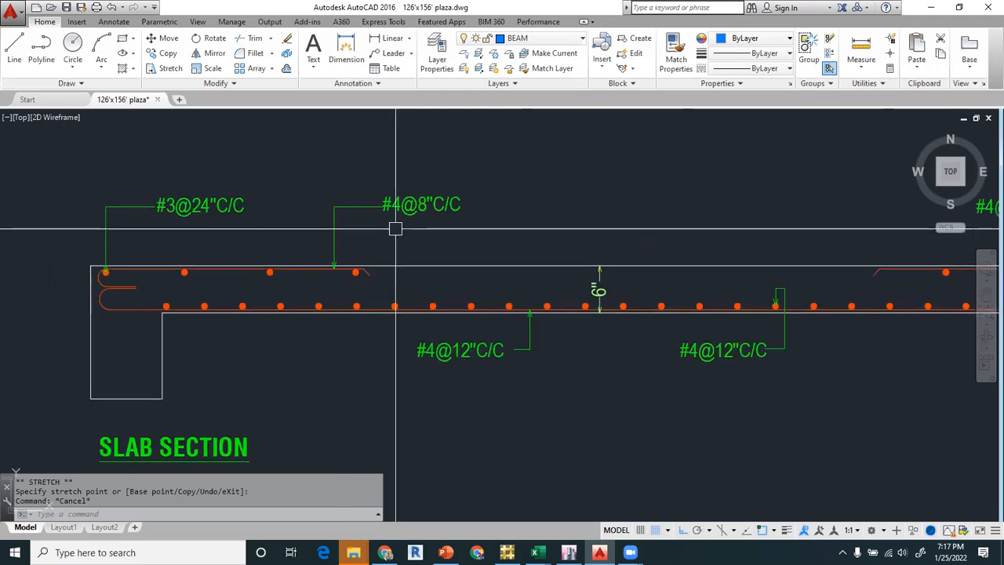
pyautogui.scroll(4, 325, 272)
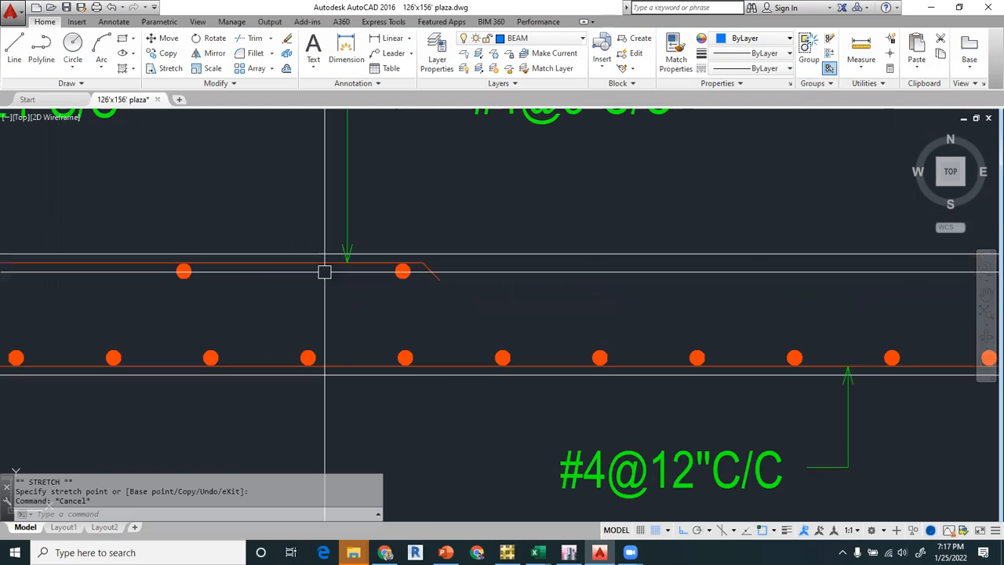
pyautogui.scroll(-4, 325, 272)
pyautogui.scroll(5, 274, 273)
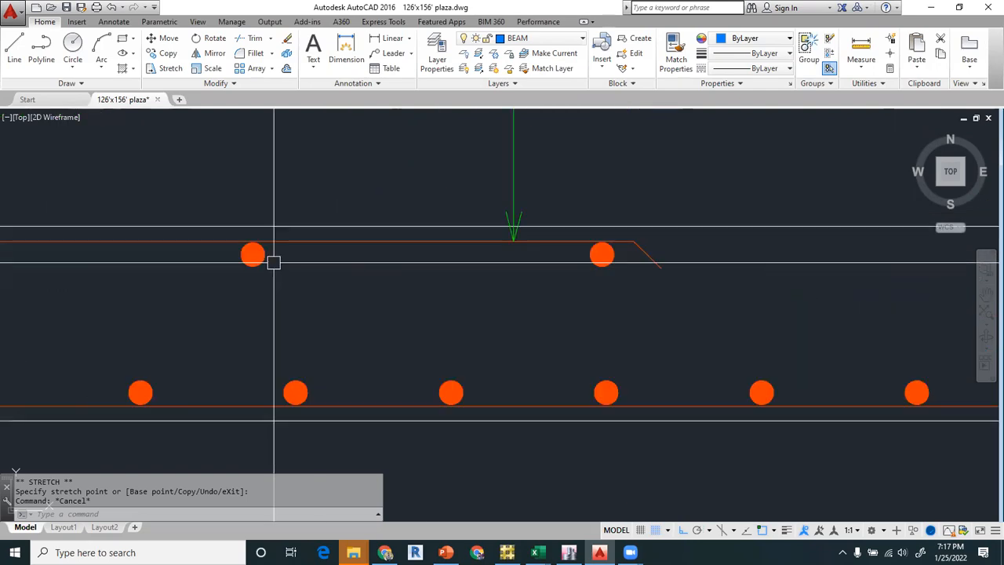
pyautogui.scroll(-5, 274, 261)
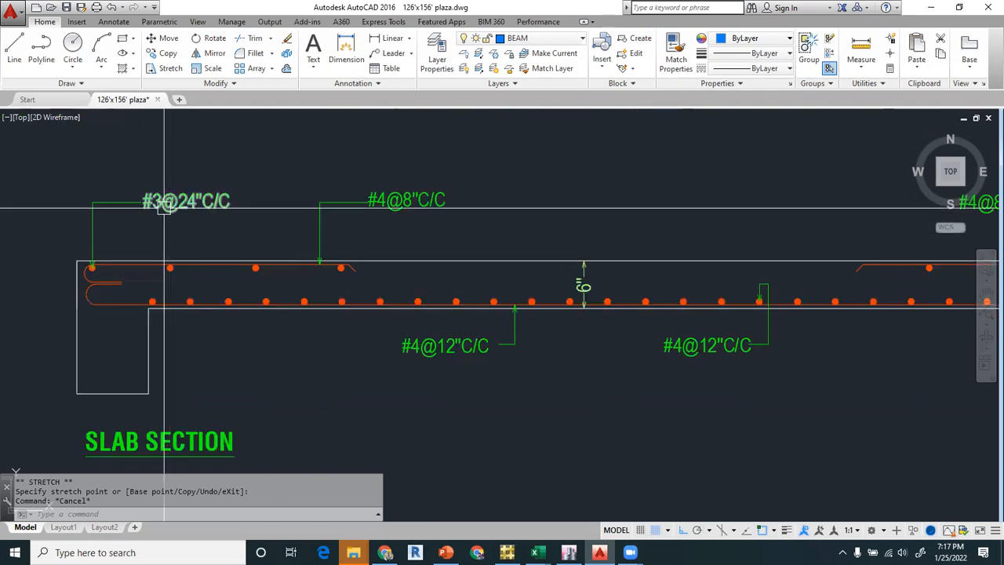
pyautogui.moveTo(425, 294); pyautogui.dragTo(282, 237, button='middle')
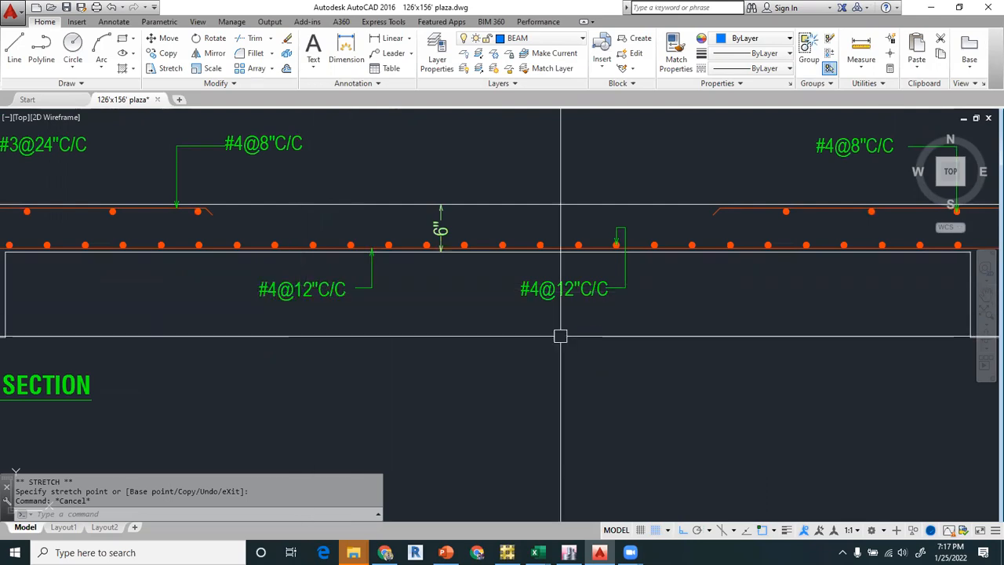
pyautogui.scroll(-2, 466, 329)
pyautogui.moveTo(466, 329); pyautogui.dragTo(374, 341, button='middle')
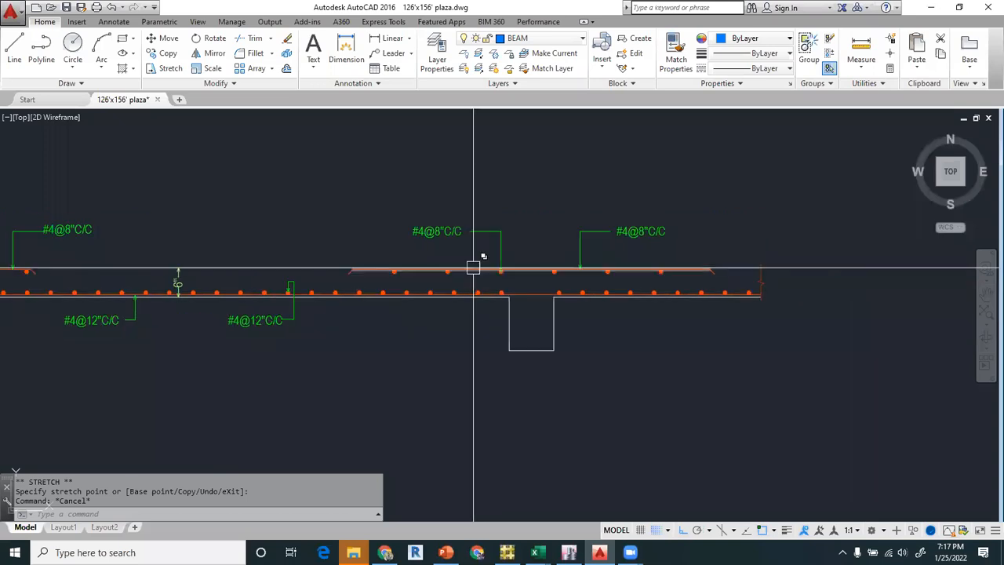
pyautogui.scroll(2, 474, 268)
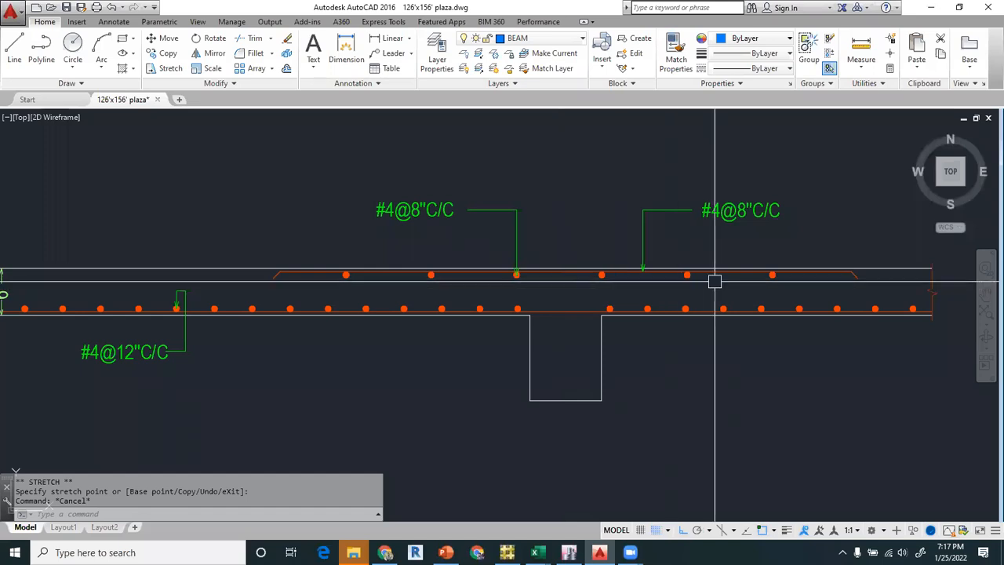
pyautogui.scroll(-6, 568, 263)
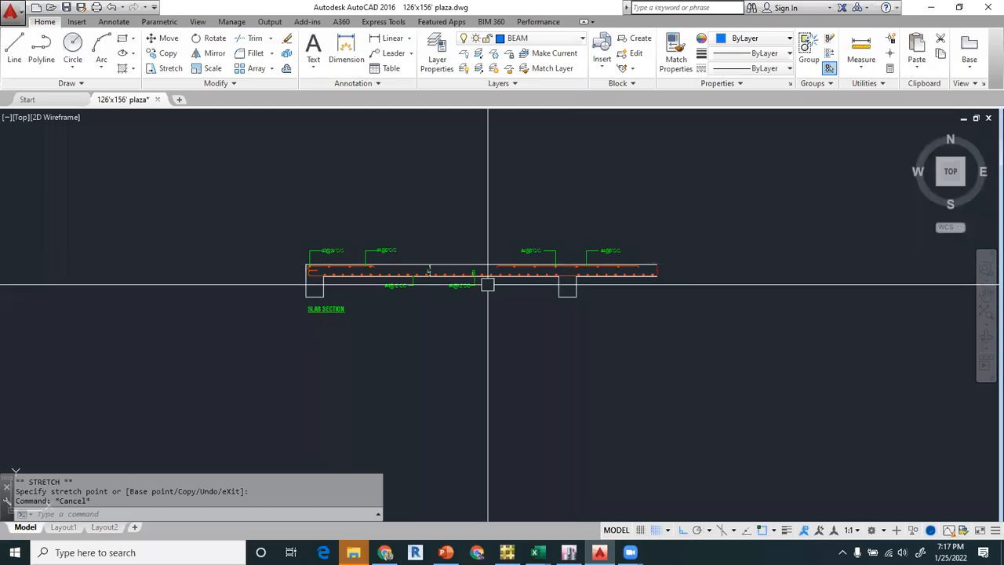
# Examine the retaining wall section detail's reinforcement and labels, from the foundation up to the ground floor slab.
pyautogui.scroll(-6, 488, 284)
pyautogui.moveTo(488, 275); pyautogui.dragTo(537, 329, button='middle')
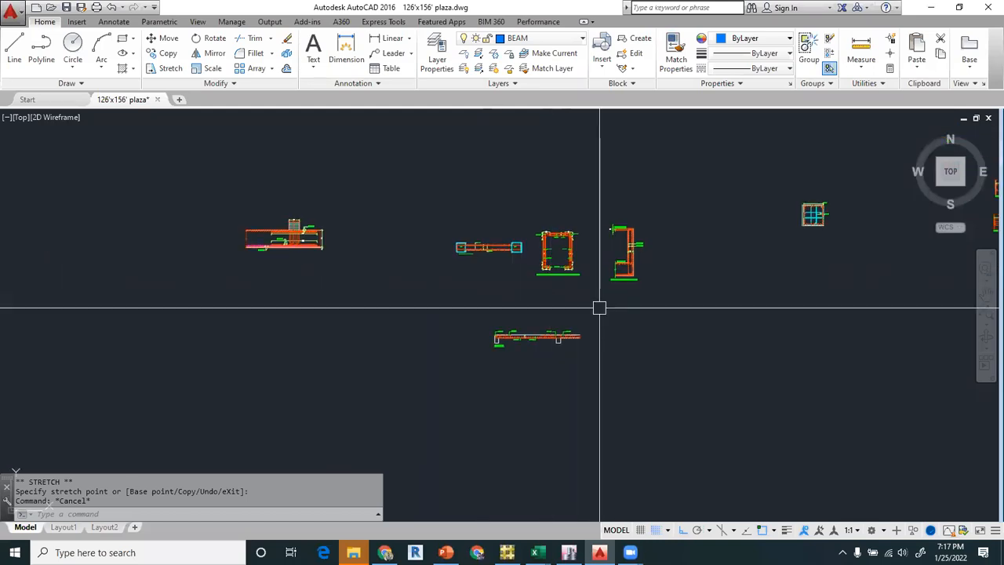
pyautogui.scroll(5, 630, 270)
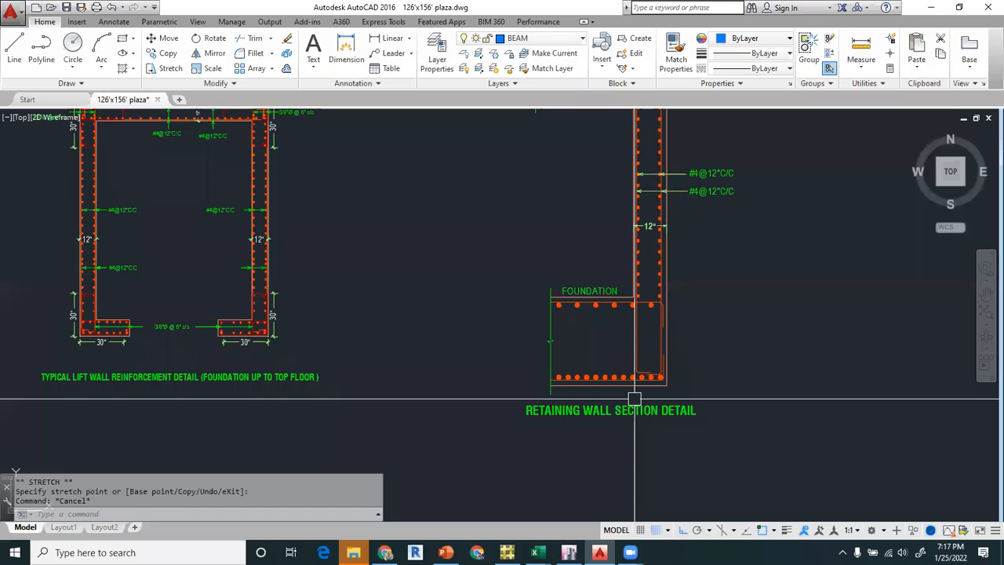
pyautogui.scroll(2, 631, 402)
pyautogui.scroll(-2, 625, 405)
pyautogui.moveTo(681, 303); pyautogui.dragTo(647, 357, button='middle')
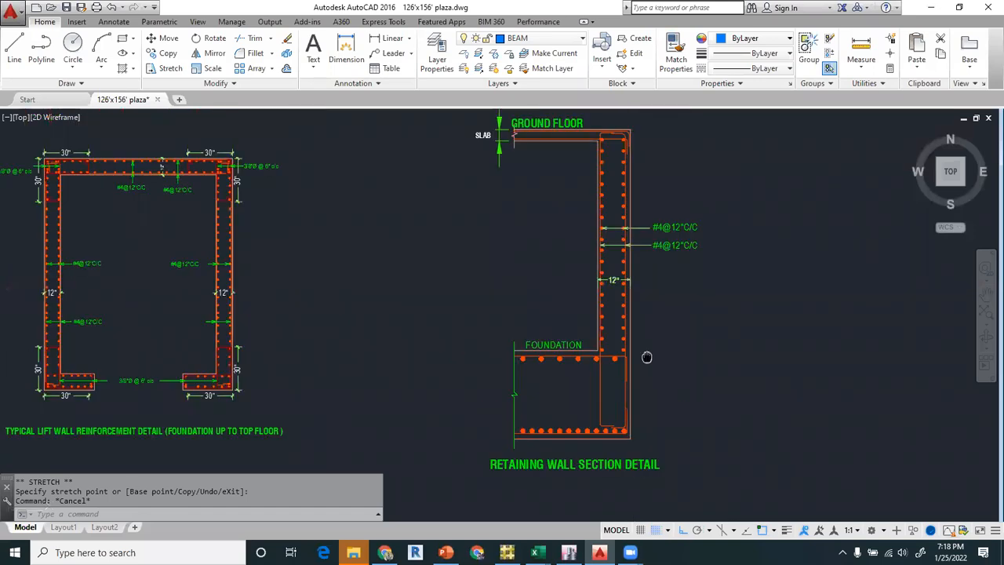
pyautogui.scroll(2, 622, 406)
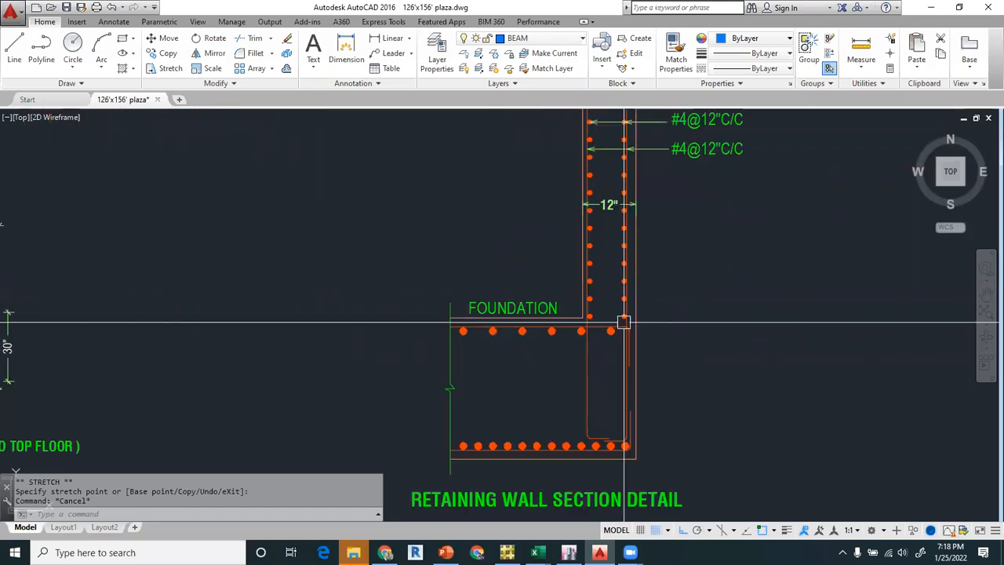
pyautogui.moveTo(670, 233); pyautogui.dragTo(648, 371, button='middle')
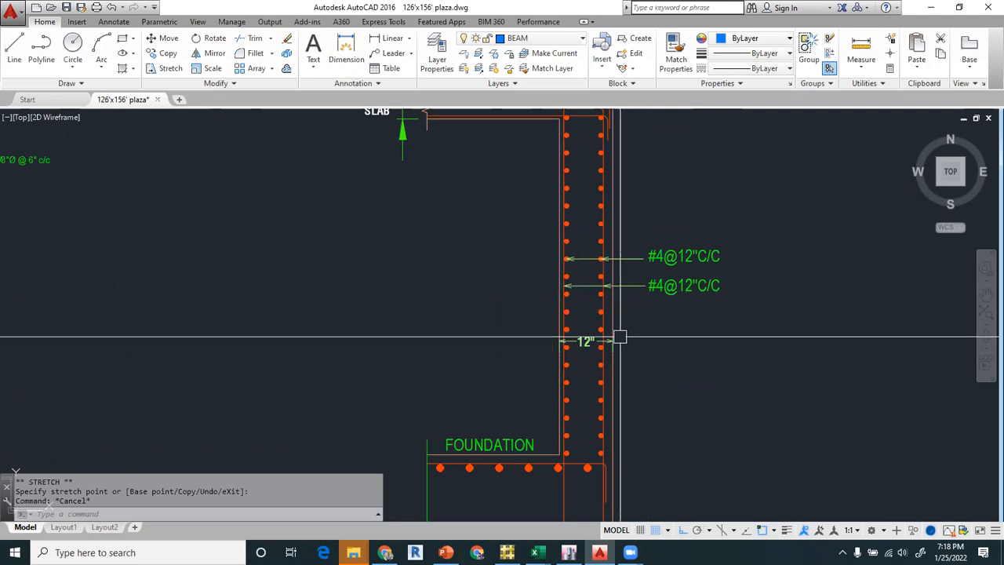
# Examine the retaining wall's vertical bars and distribution bars on both faces together with their #4@12"C/C labels.
pyautogui.moveTo(620, 338); pyautogui.dragTo(641, 342, button='middle')
pyautogui.scroll(2, 598, 318)
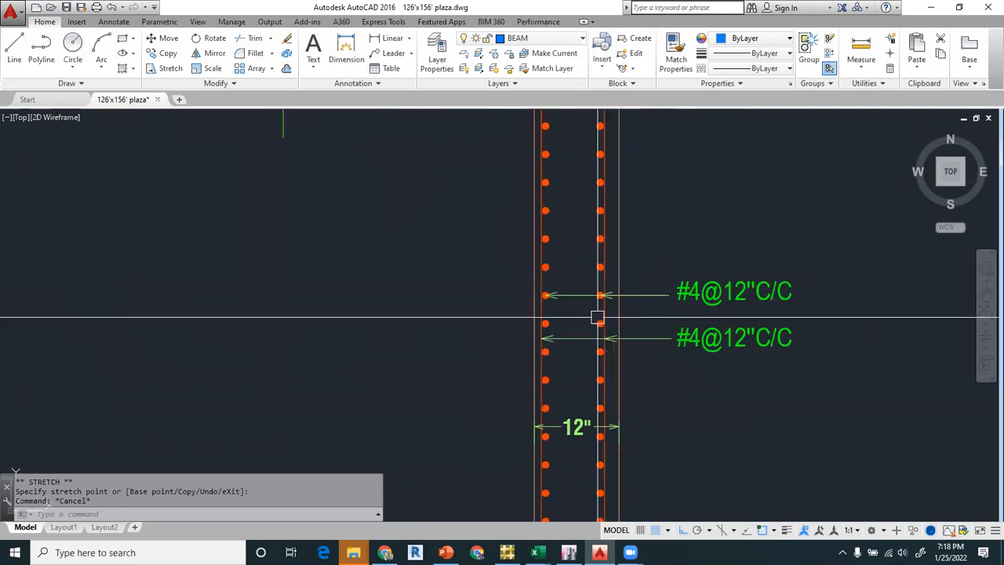
pyautogui.scroll(2, 598, 317)
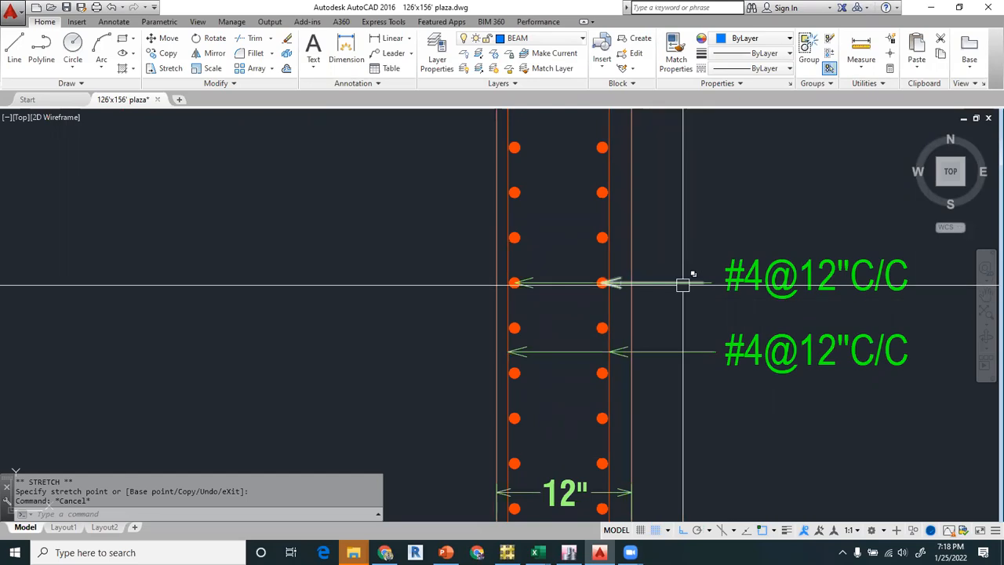
pyautogui.scroll(-4, 608, 277)
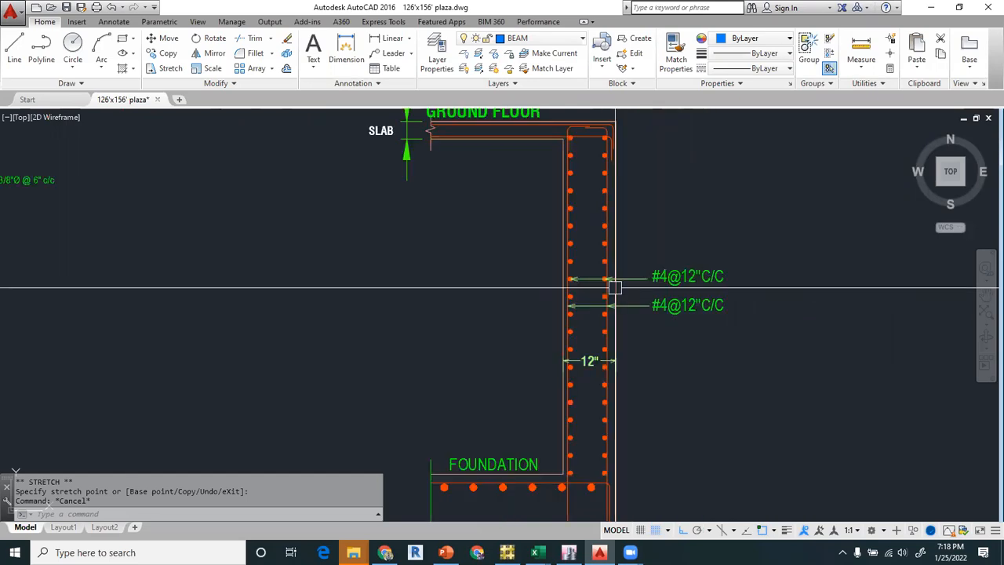
pyautogui.scroll(4, 596, 284)
pyautogui.click(530, 287)
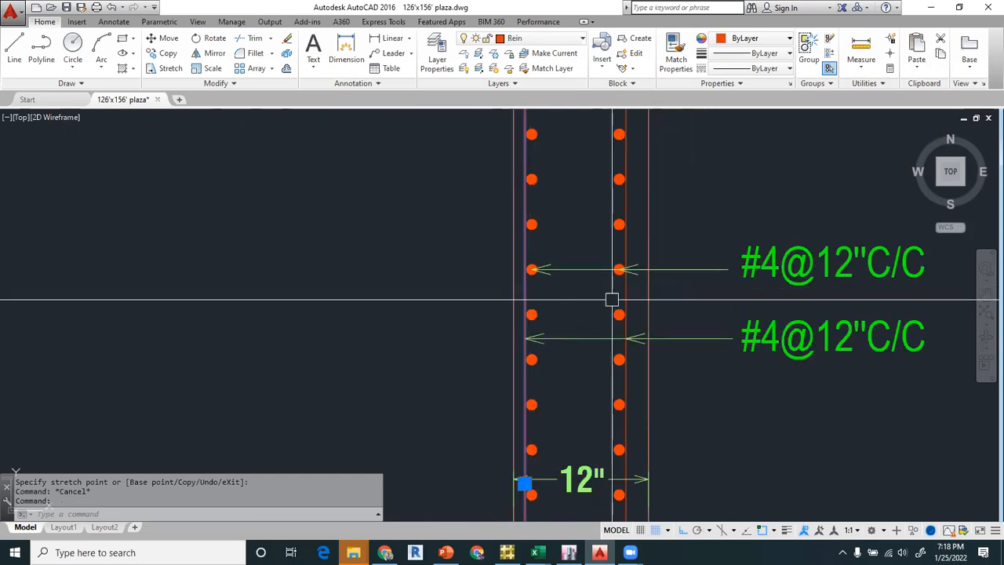
pyautogui.click(619, 306)
pyautogui.press('Escape')
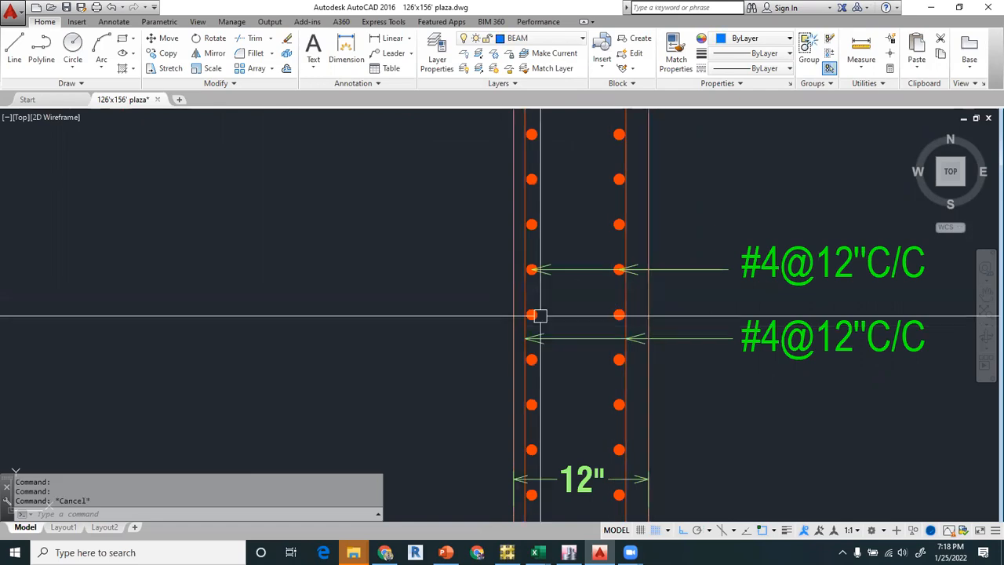
pyautogui.click(573, 335)
pyautogui.scroll(-7, 574, 335)
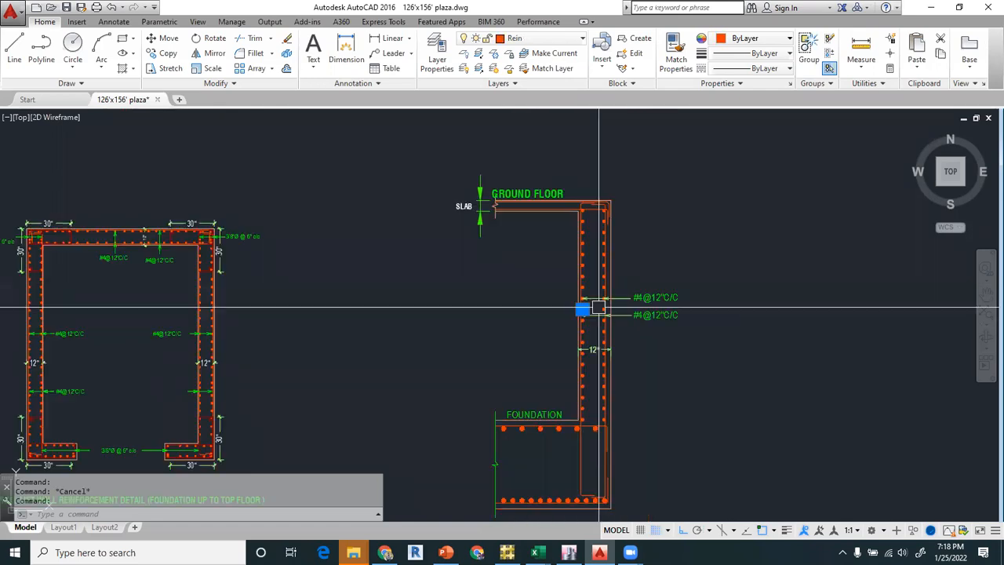
# Examine the typical lift wall reinforcement detail, focusing on the side wall's inner and outer bars and their #4@12"C/C labels.
pyautogui.moveTo(583, 307); pyautogui.dragTo(812, 308, button='middle')
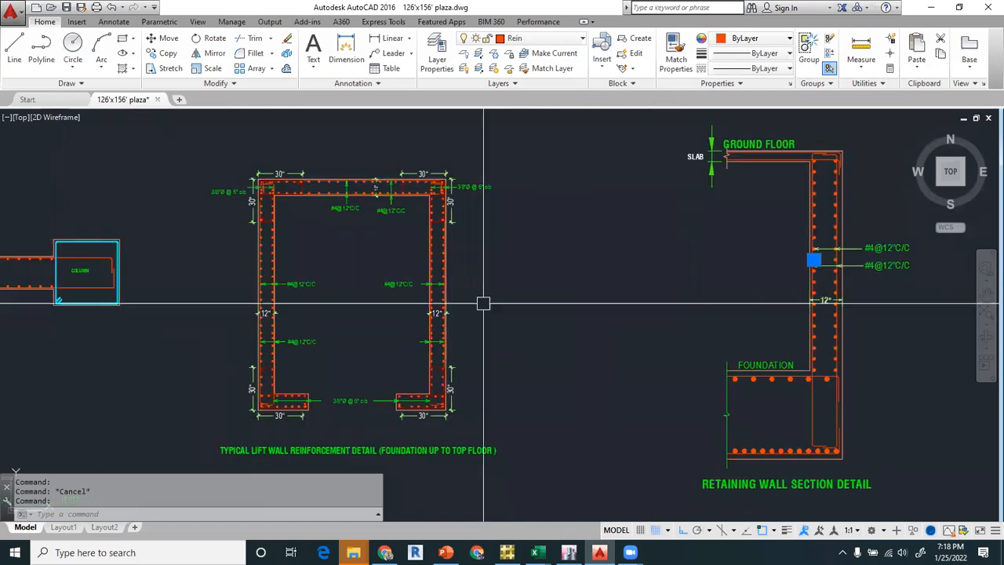
pyautogui.moveTo(395, 400); pyautogui.dragTo(646, 389, button='middle')
pyautogui.scroll(5, 646, 389)
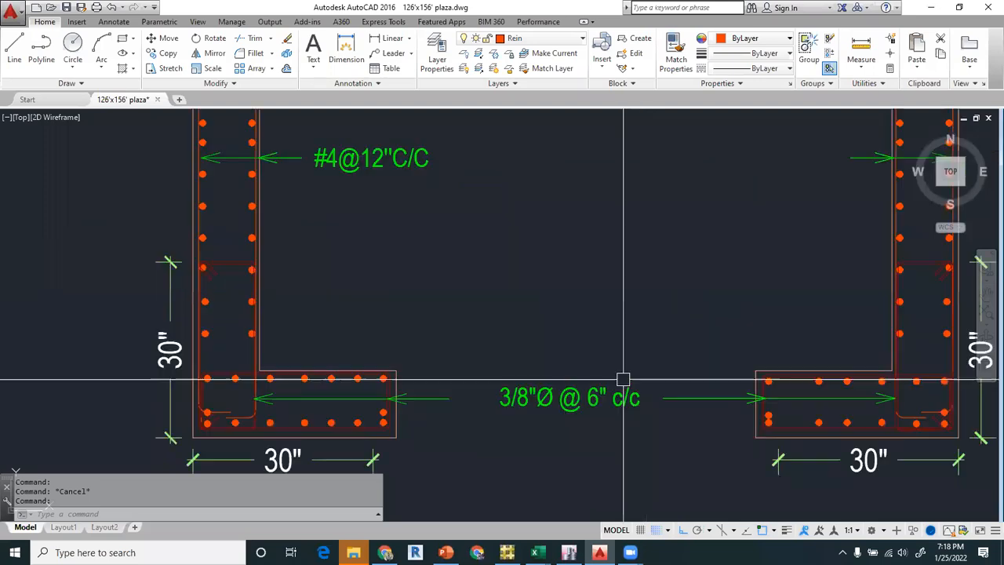
pyautogui.scroll(-5, 619, 358)
pyautogui.scroll(2, 619, 358)
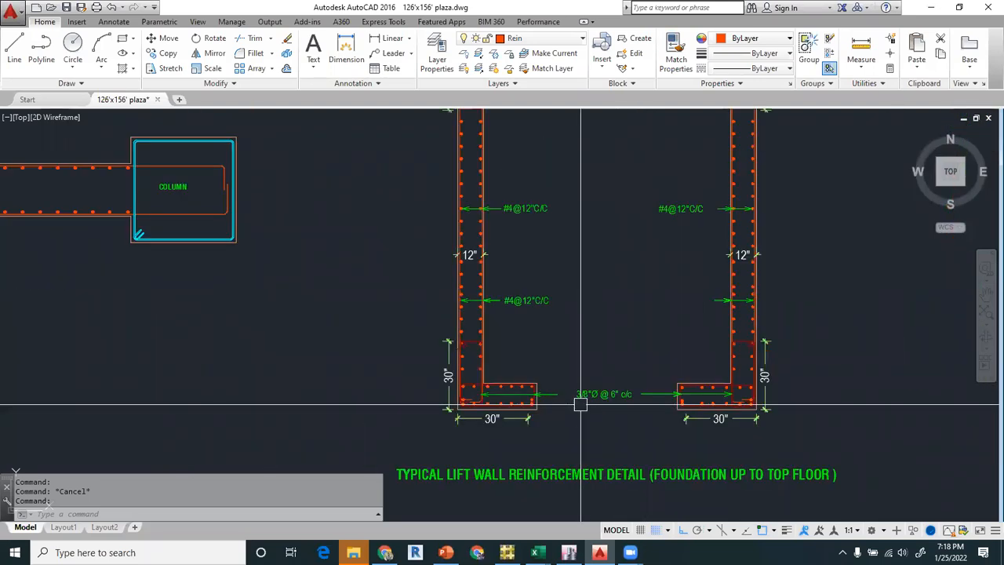
pyautogui.scroll(4, 581, 404)
pyautogui.moveTo(347, 136); pyautogui.dragTo(345, 301, button='middle')
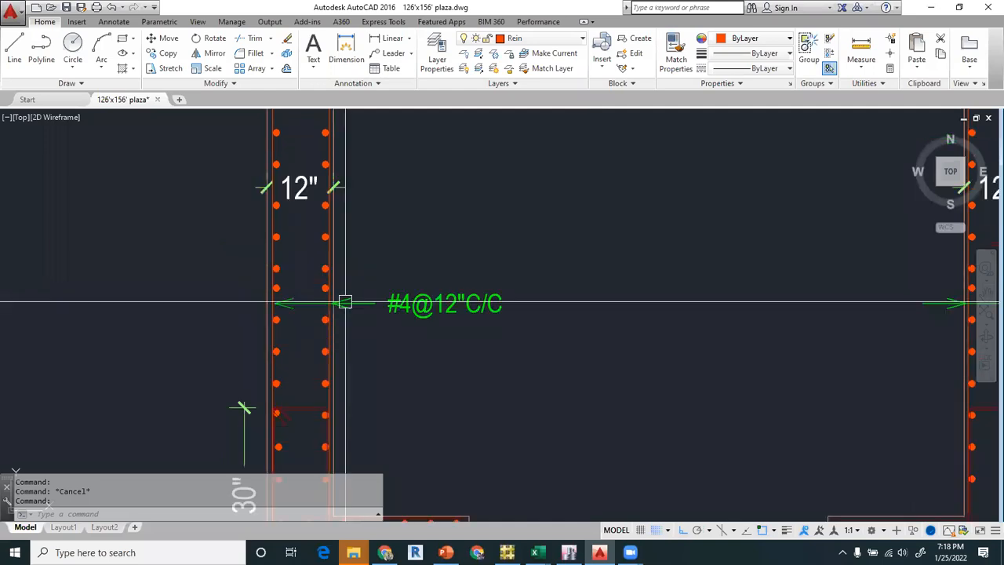
pyautogui.scroll(4, 353, 246)
pyautogui.click(353, 246)
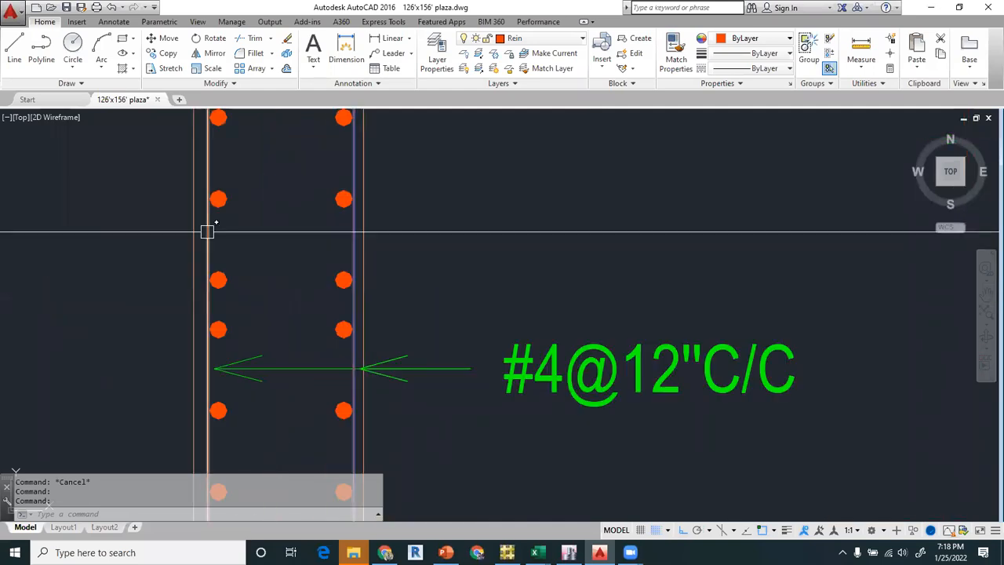
pyautogui.click(207, 231)
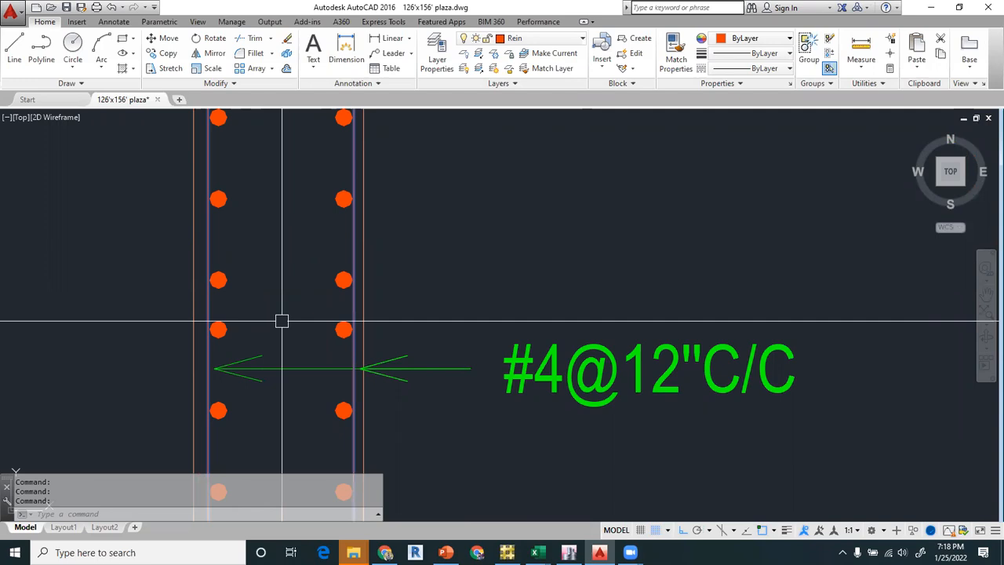
pyautogui.press('Escape')
pyautogui.scroll(-8, 282, 321)
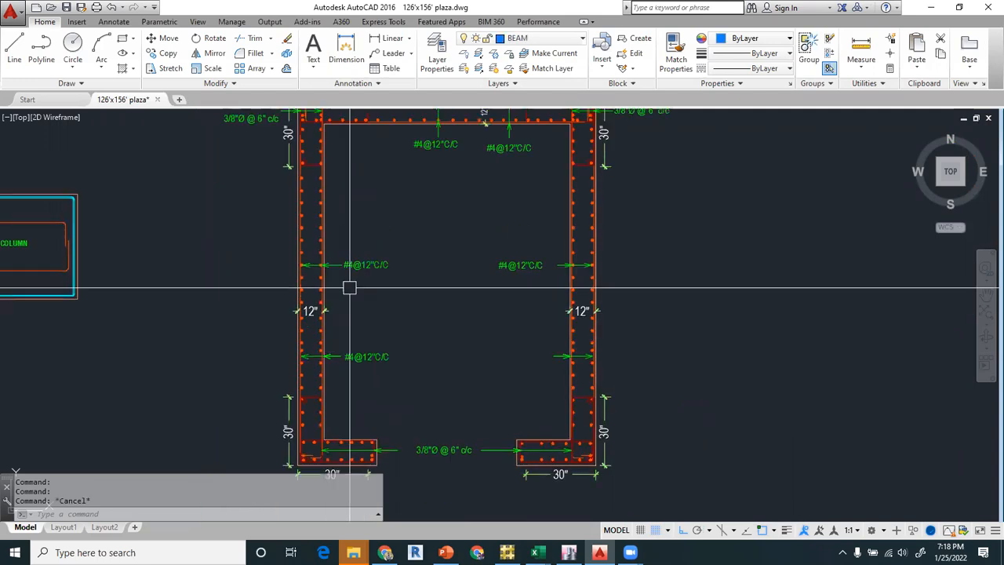
pyautogui.scroll(2, 349, 288)
pyautogui.scroll(-2, 361, 285)
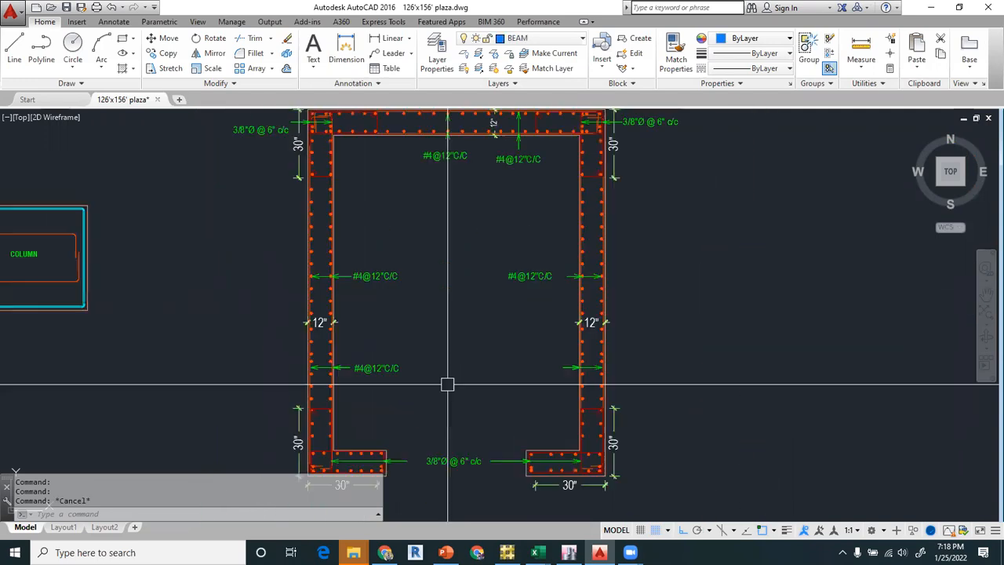
# Inspect the two overlapping stirrups at the lift wall's lower-left corner by highlighting each one.
pyautogui.moveTo(398, 468); pyautogui.dragTo(437, 348, button='middle')
pyautogui.scroll(6, 369, 337)
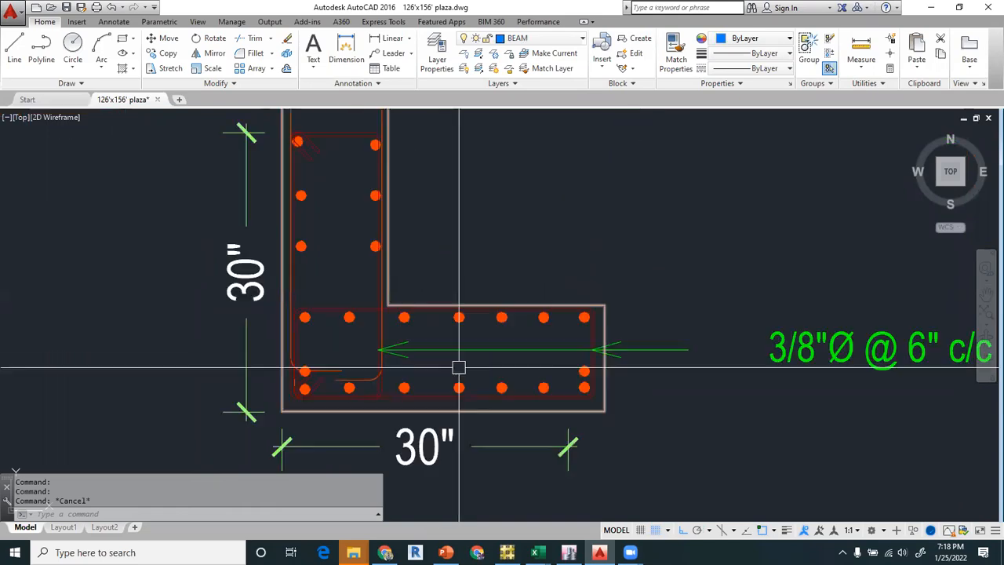
pyautogui.click(335, 295)
pyautogui.click(327, 313)
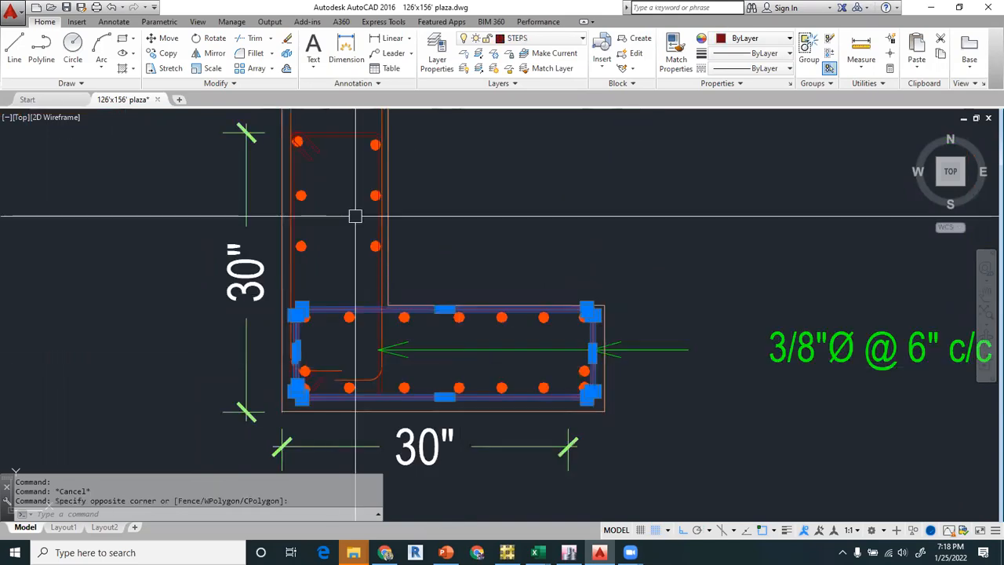
pyautogui.moveTo(355, 216); pyautogui.dragTo(363, 298, button='middle')
pyautogui.click(354, 189)
pyautogui.click(341, 249)
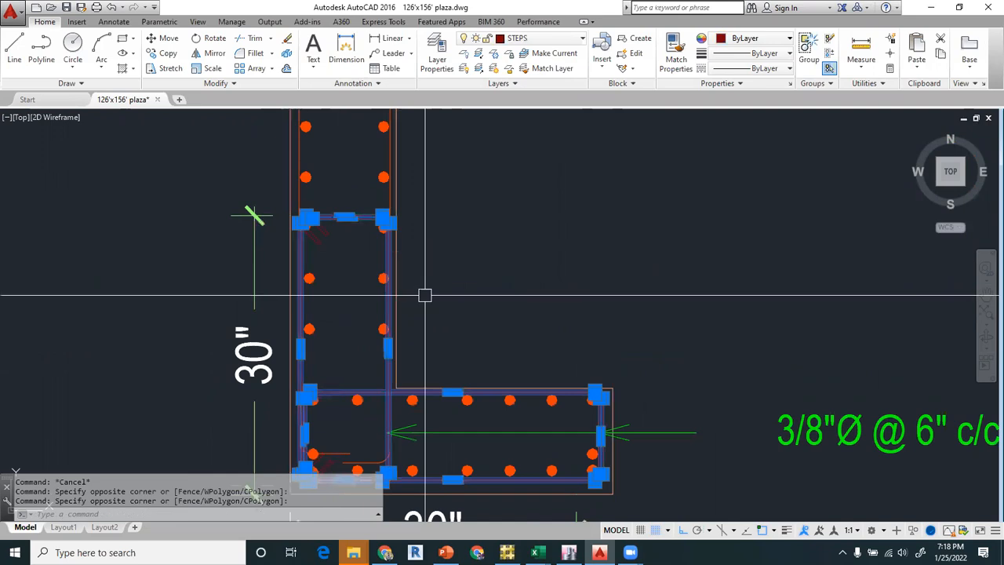
pyautogui.press('Escape')
# Check the 3/8"Ø @ 6" c/c stirrup label and the 30" dimensions at the lift wall's lower-left return.
pyautogui.scroll(-4, 424, 295)
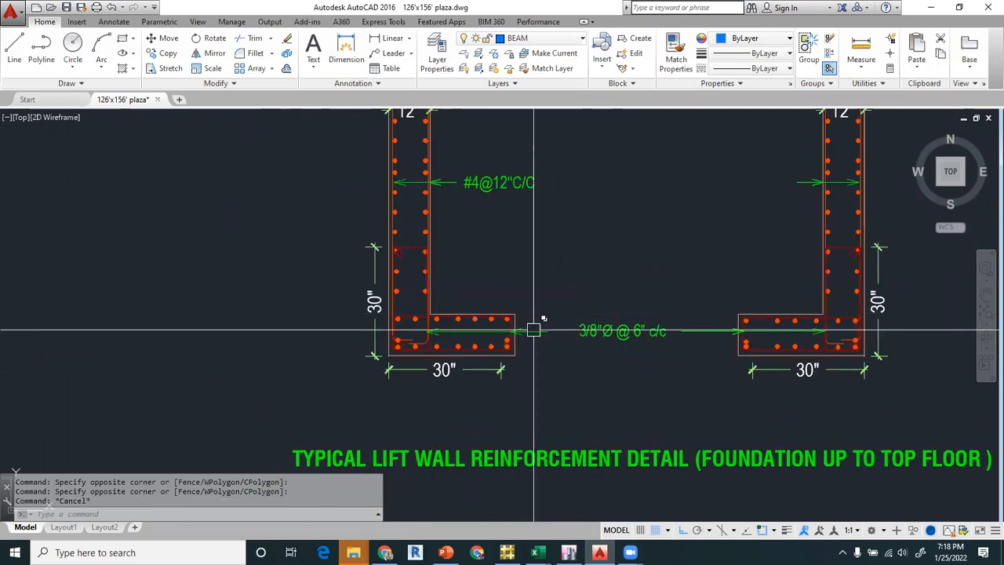
pyautogui.scroll(4, 534, 330)
pyautogui.scroll(2, 498, 349)
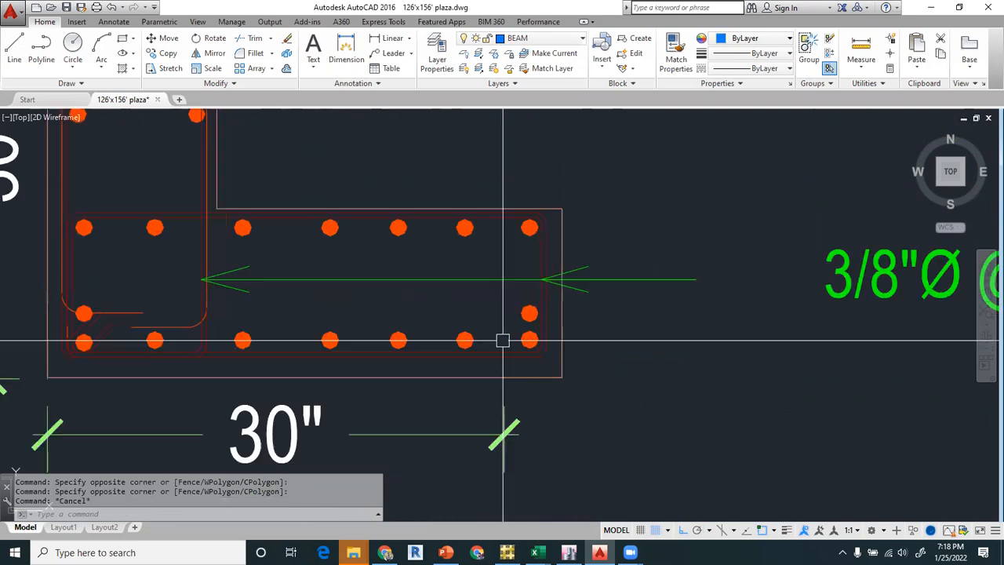
pyautogui.scroll(-5, 504, 324)
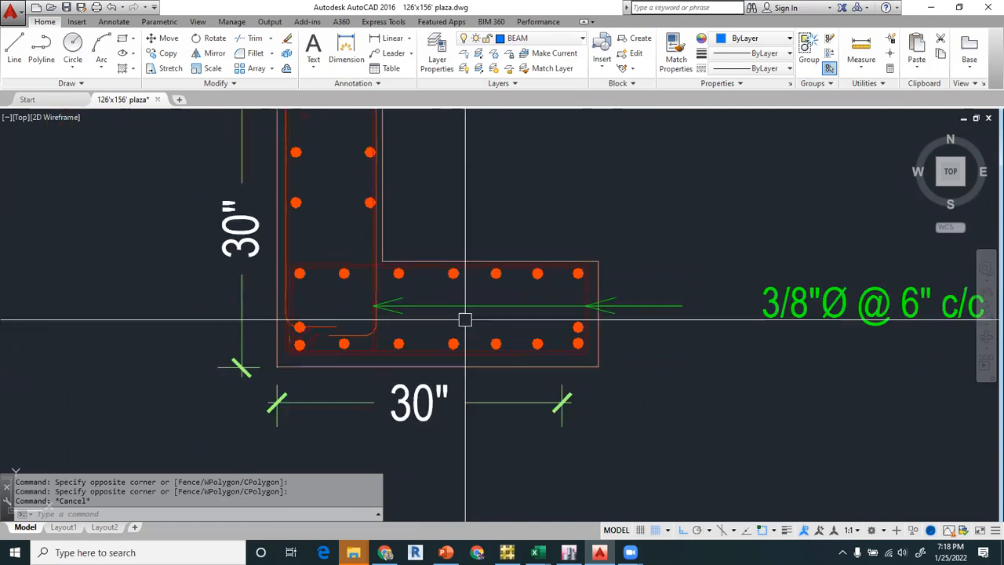
pyautogui.scroll(-2, 464, 318)
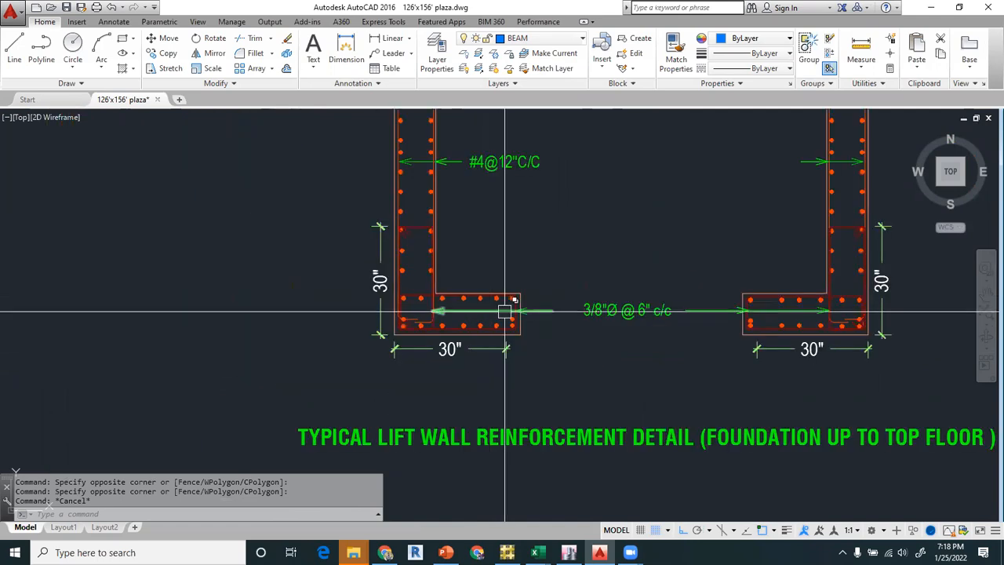
pyautogui.moveTo(502, 310); pyautogui.dragTo(484, 323, button='middle')
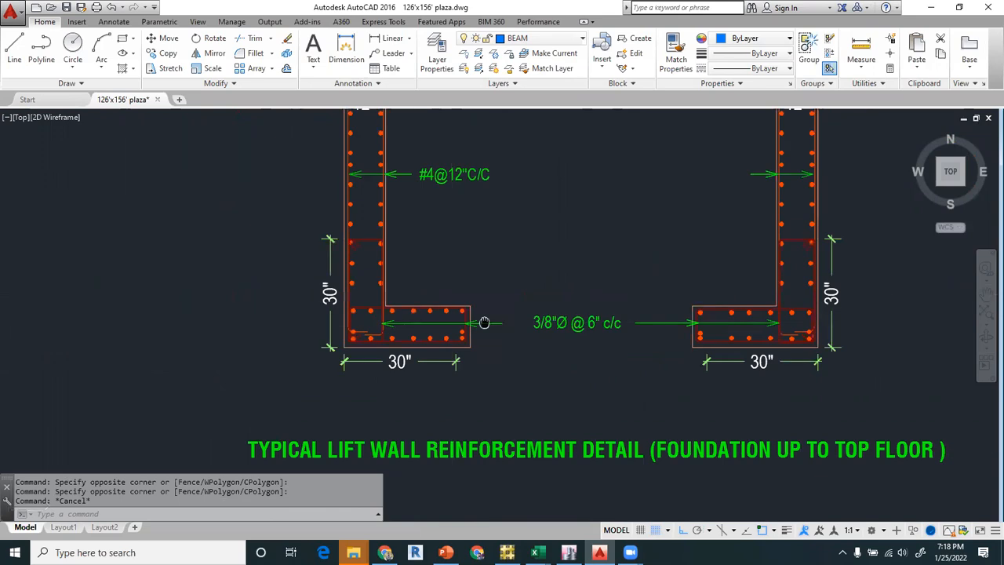
pyautogui.click(414, 363)
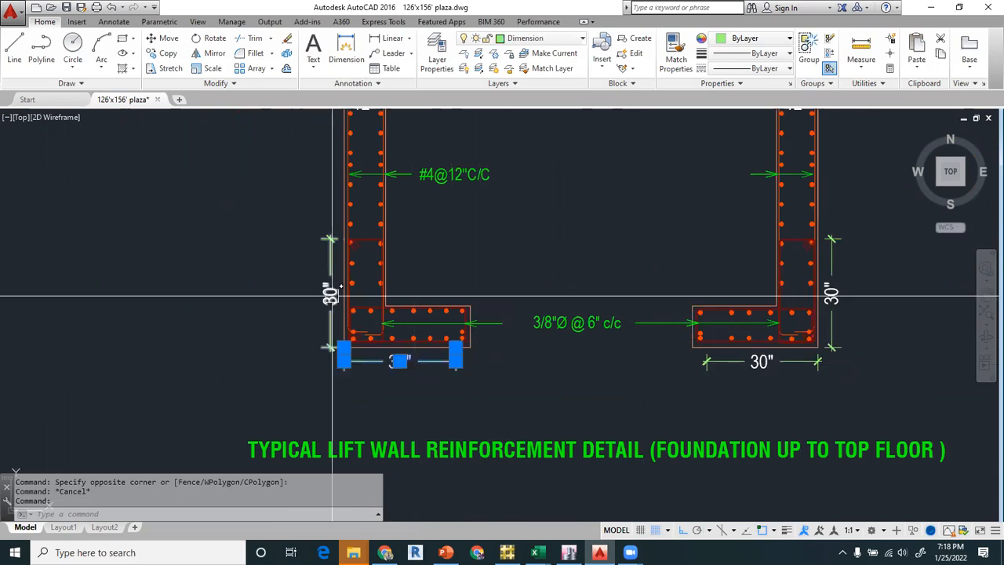
pyautogui.press('Escape')
# Examine the stirrups, bar overlaps and labels at the lift wall's two upper corners and the wall between them.
pyautogui.scroll(-2, 520, 244)
pyautogui.scroll(-2, 540, 216)
pyautogui.moveTo(540, 216); pyautogui.dragTo(523, 350, button='middle')
pyautogui.scroll(8, 454, 192)
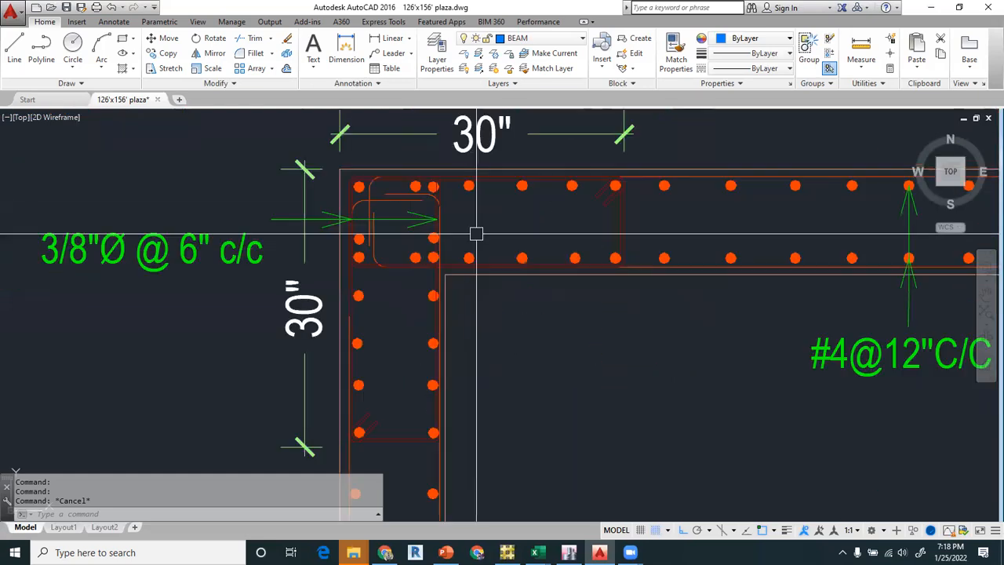
pyautogui.scroll(-7, 455, 222)
pyautogui.scroll(6, 587, 220)
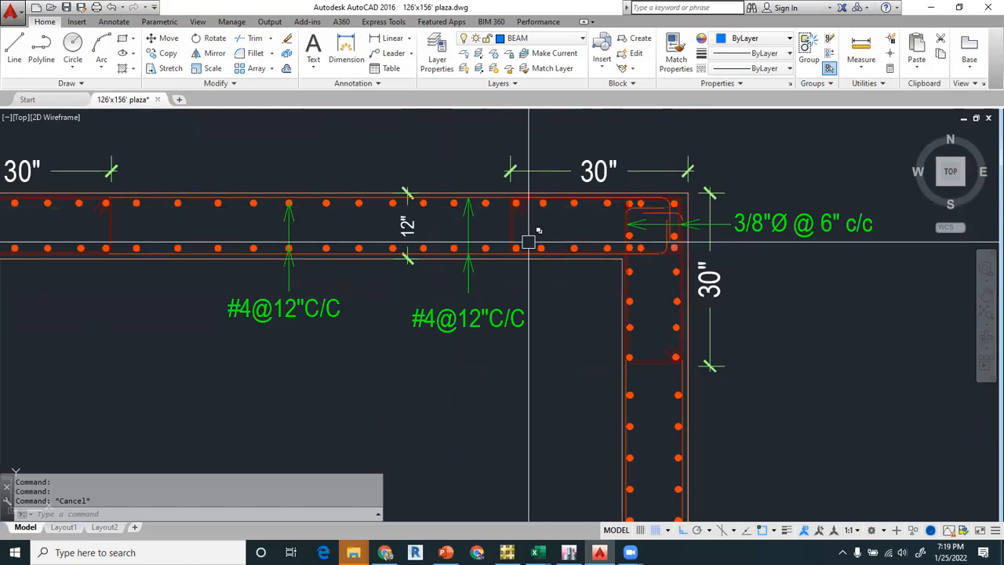
pyautogui.scroll(-4, 528, 242)
pyautogui.scroll(4, 349, 207)
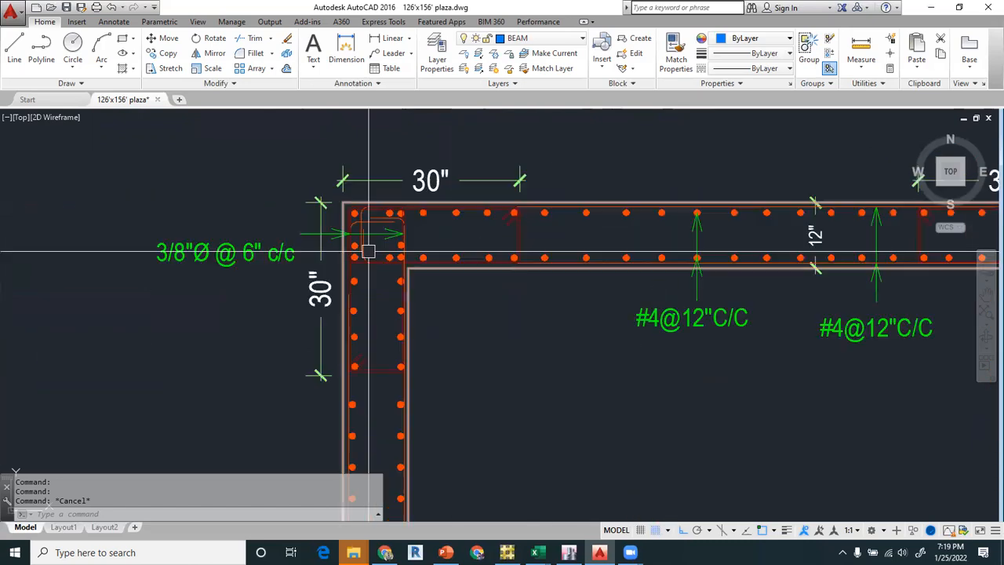
pyautogui.scroll(-6, 463, 255)
pyautogui.scroll(5, 464, 254)
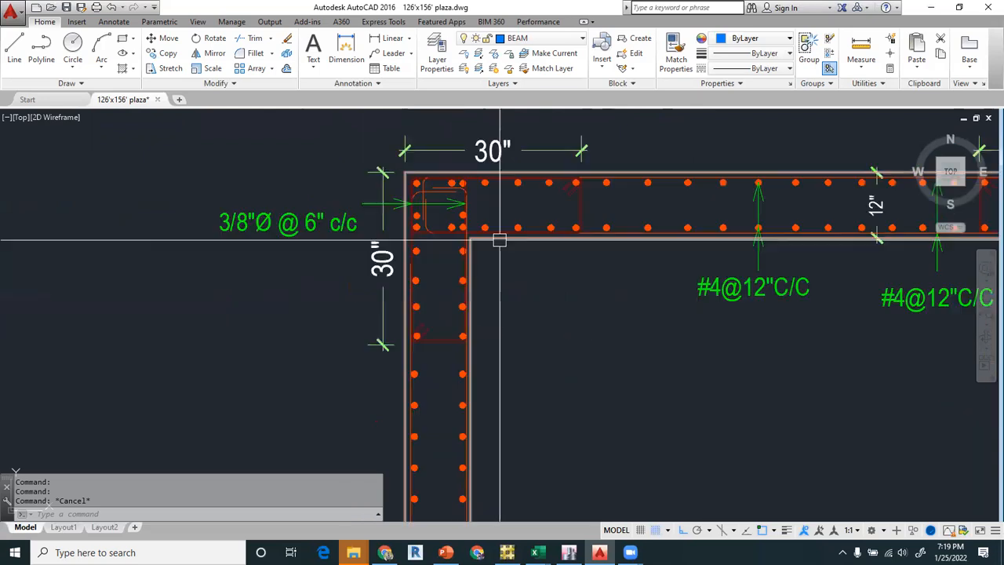
pyautogui.scroll(-5, 496, 237)
# Change the wall thickness dimension text on the shear wall reinforcement plan to 15".
pyautogui.moveTo(490, 236); pyautogui.dragTo(656, 256, button='middle')
pyautogui.scroll(5, 407, 280)
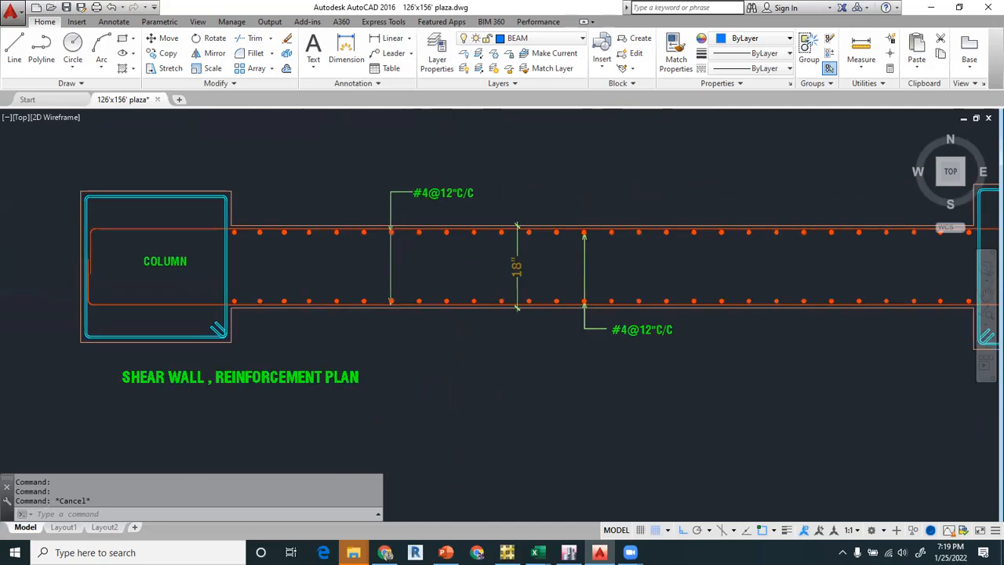
pyautogui.scroll(-2, 348, 269)
pyautogui.scroll(4, 463, 265)
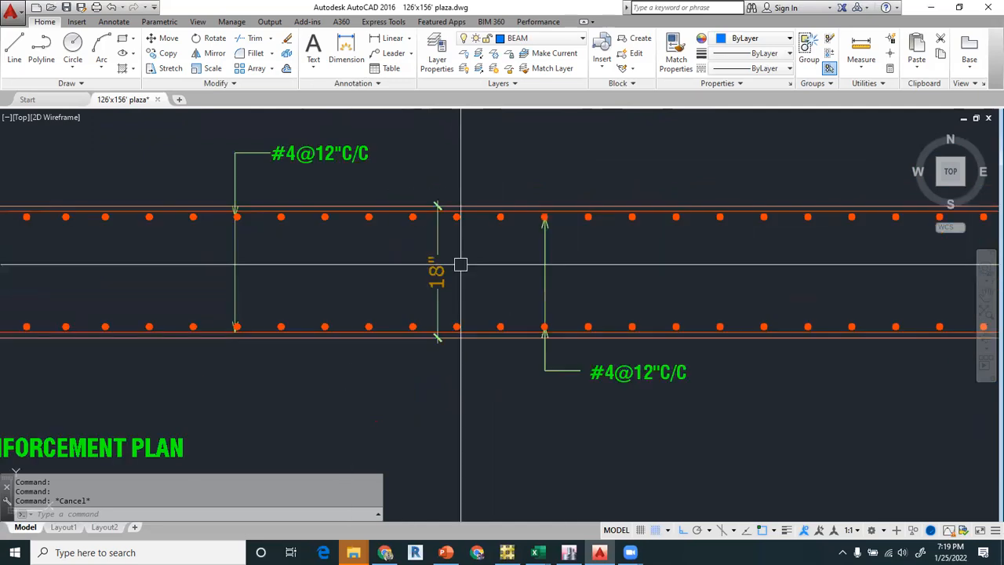
pyautogui.doubleClick(437, 273)
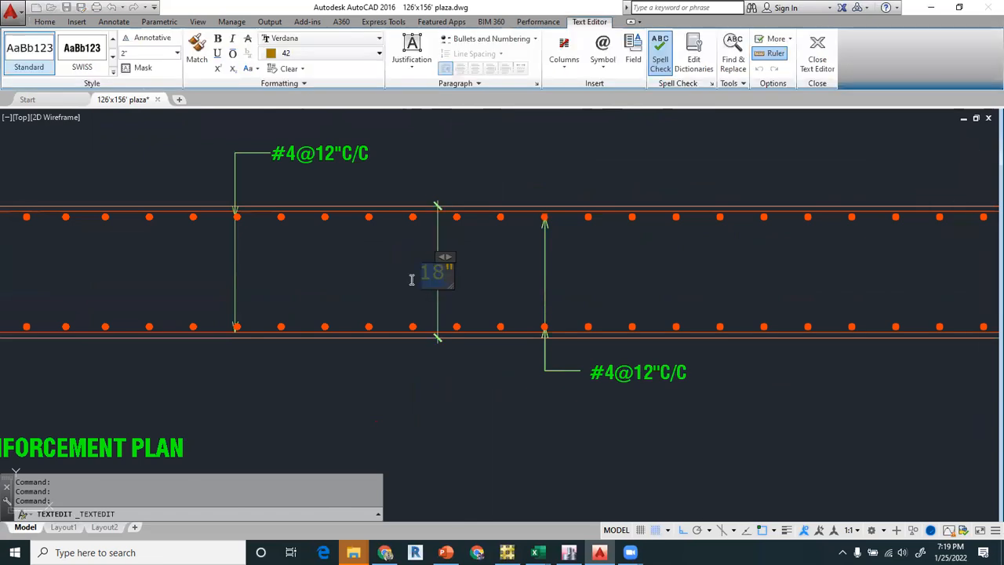
pyautogui.write('12')
pyautogui.press('BackSpace')
pyautogui.write('5')
pyautogui.click(498, 268)
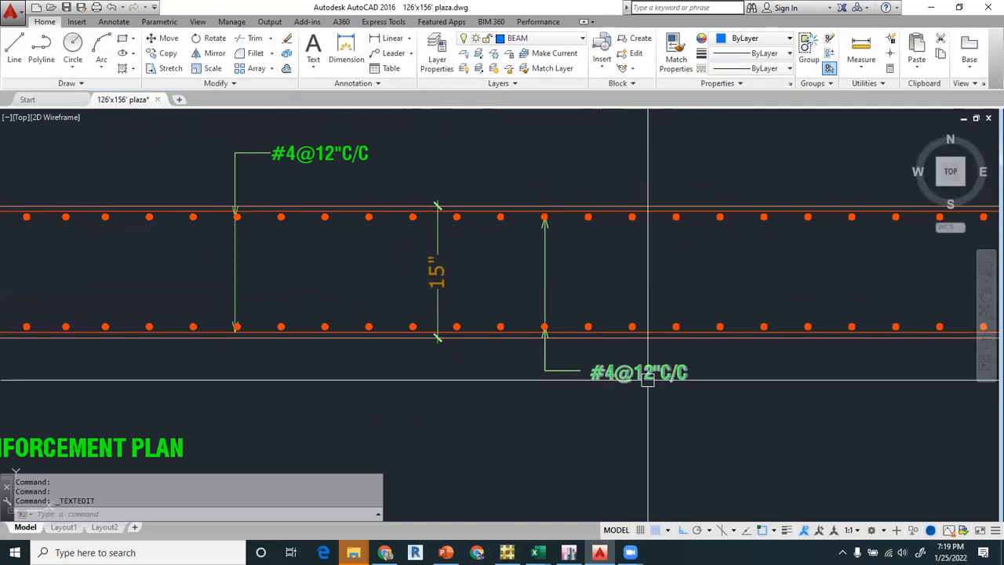
# Examine how the shear wall's horizontal bars are anchored in the columns at both ends.
pyautogui.scroll(-1, 404, 243)
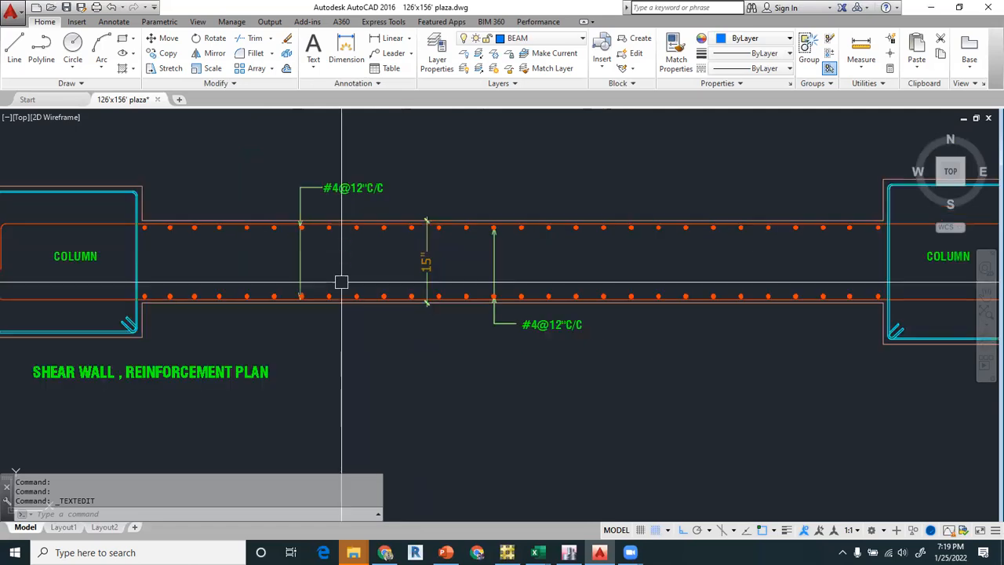
pyautogui.scroll(-2, 341, 282)
pyautogui.scroll(4, 181, 278)
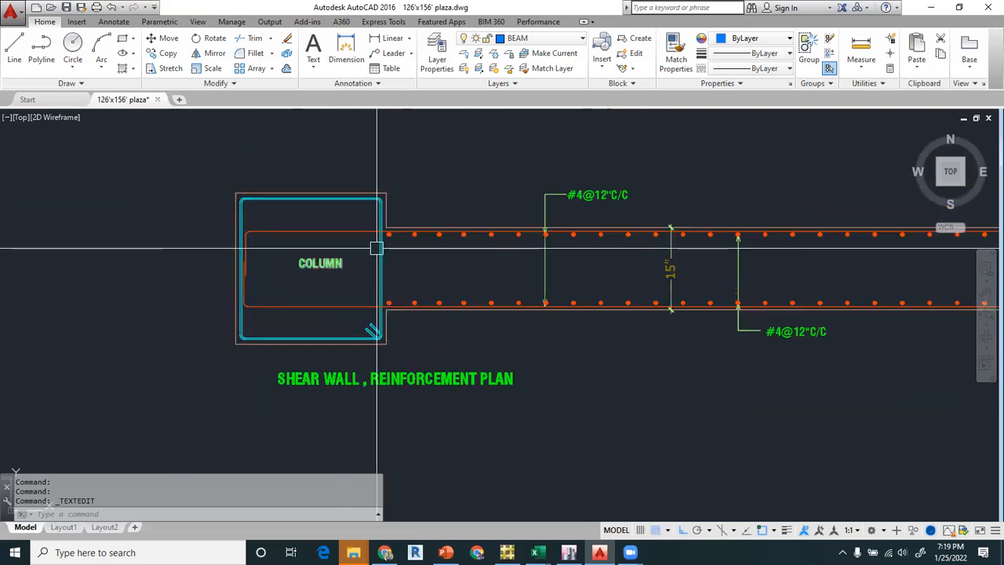
pyautogui.scroll(-4, 376, 249)
pyautogui.scroll(4, 656, 252)
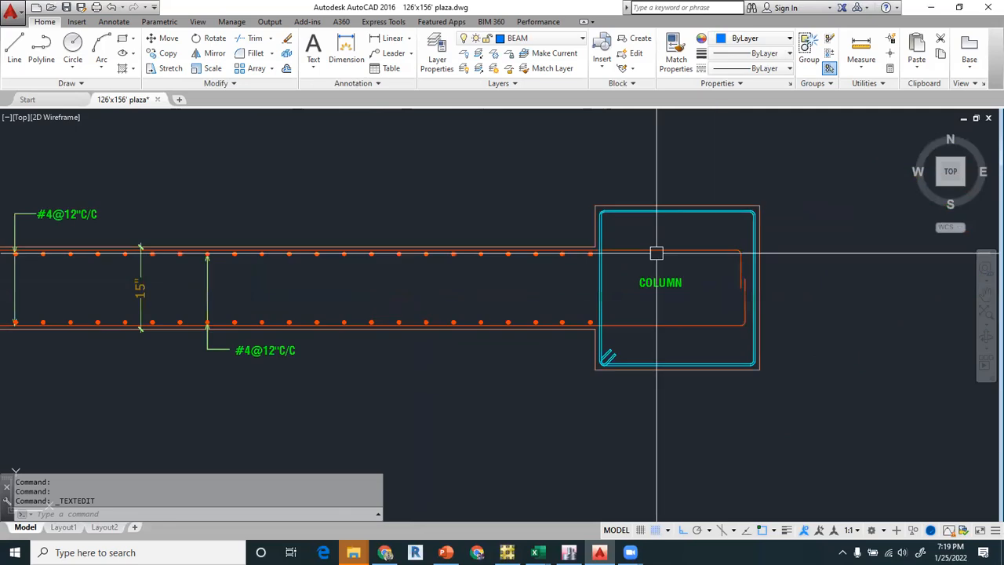
# Review the arrangement of all plan sheets and details, focusing on the row of slab bar plans.
pyautogui.scroll(-8, 577, 241)
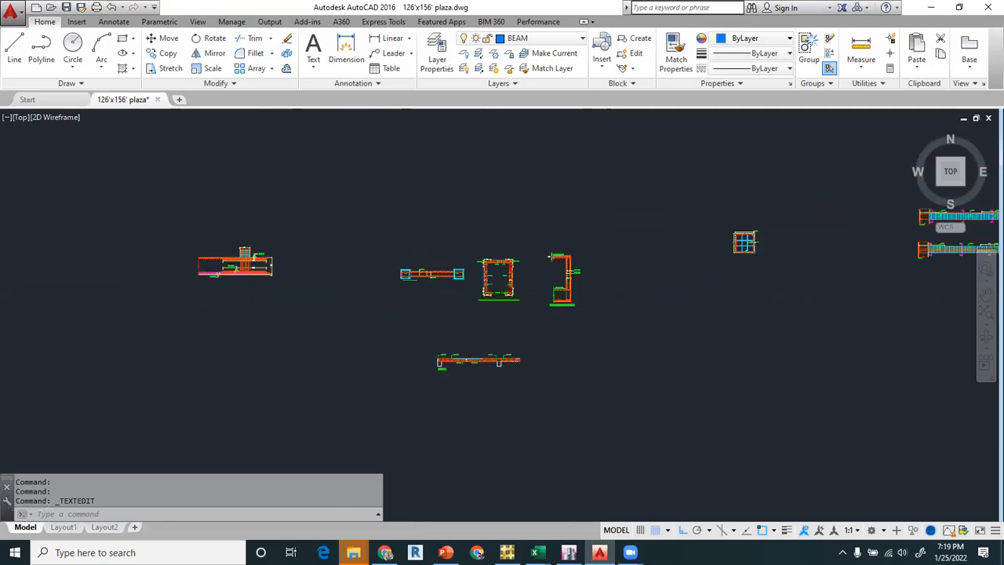
pyautogui.scroll(-4, 494, 279)
pyautogui.scroll(-4, 490, 277)
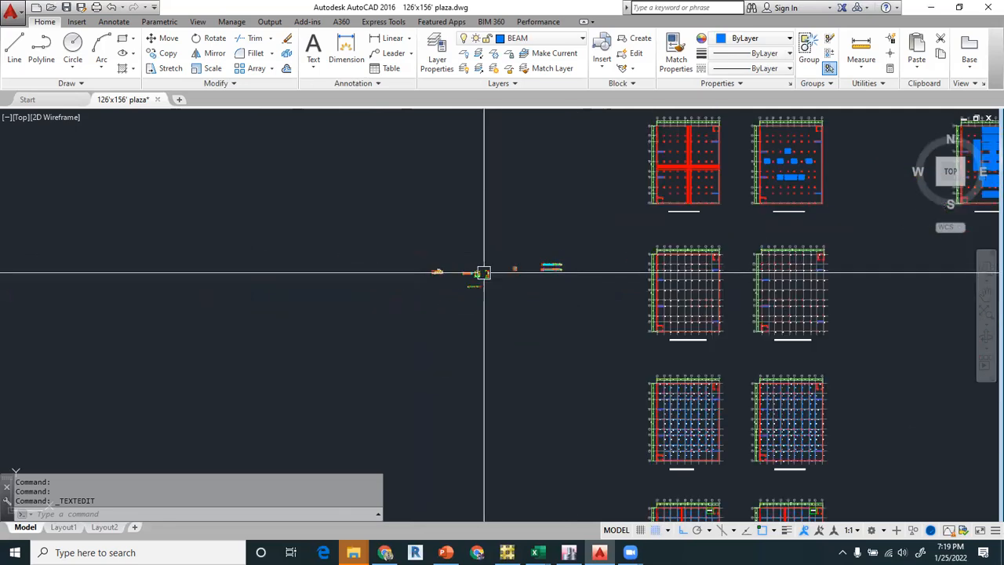
pyautogui.scroll(-4, 549, 287)
pyautogui.moveTo(639, 305)
pyautogui.mouseDown(button='middle')
pyautogui.moveTo(630, 269)
pyautogui.moveTo(627, 396)
pyautogui.mouseUp(button='middle')
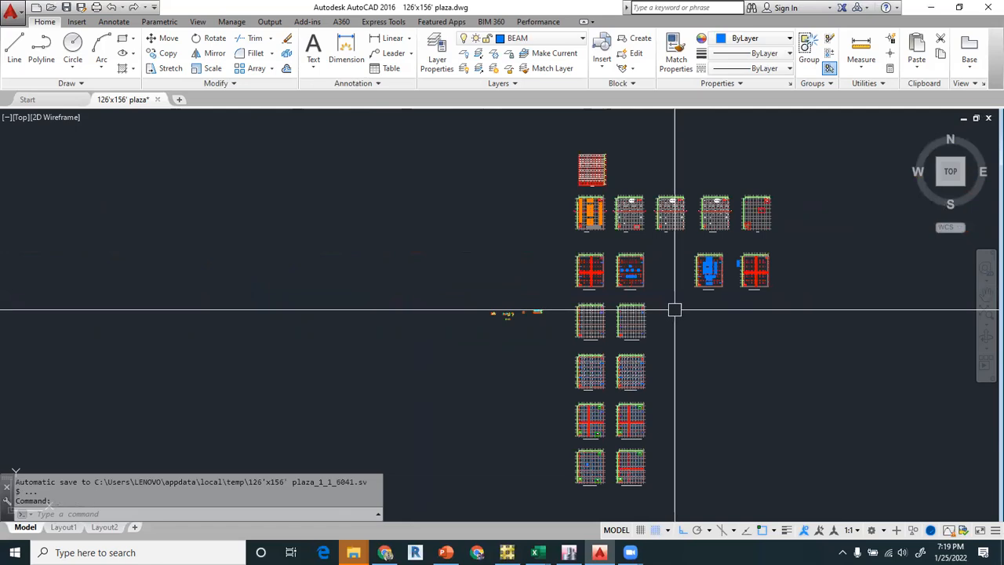
pyautogui.scroll(6, 682, 290)
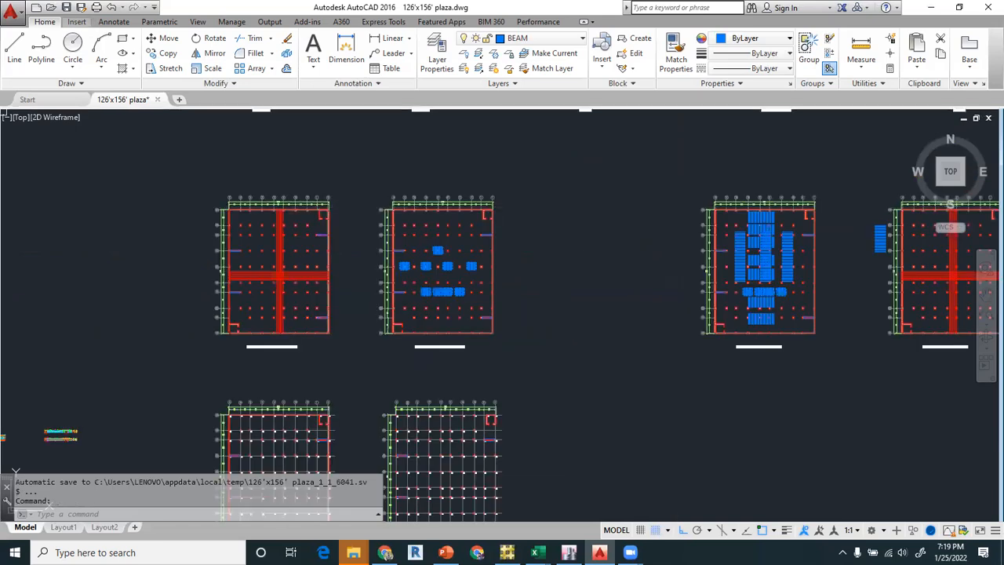
pyautogui.moveTo(429, 290)
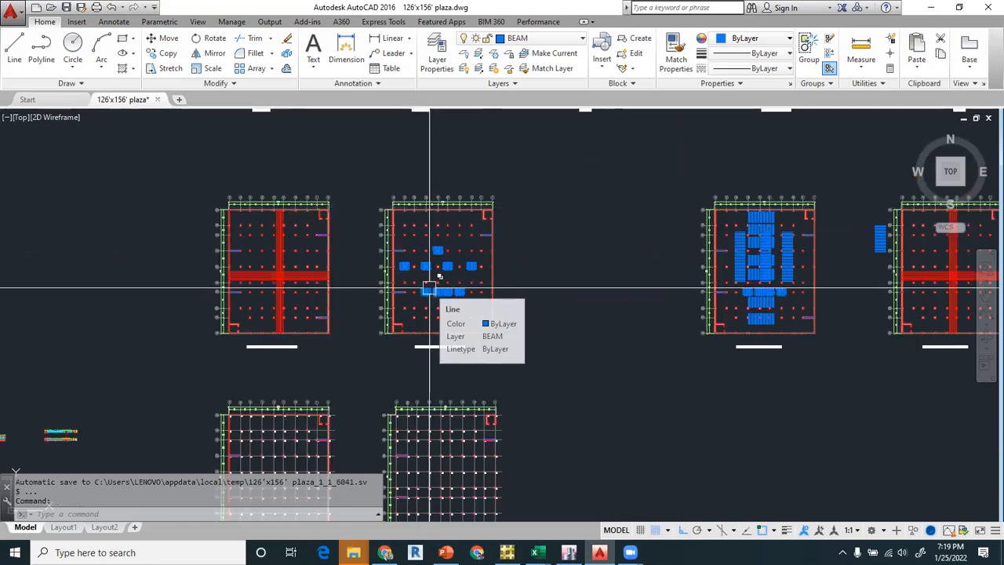